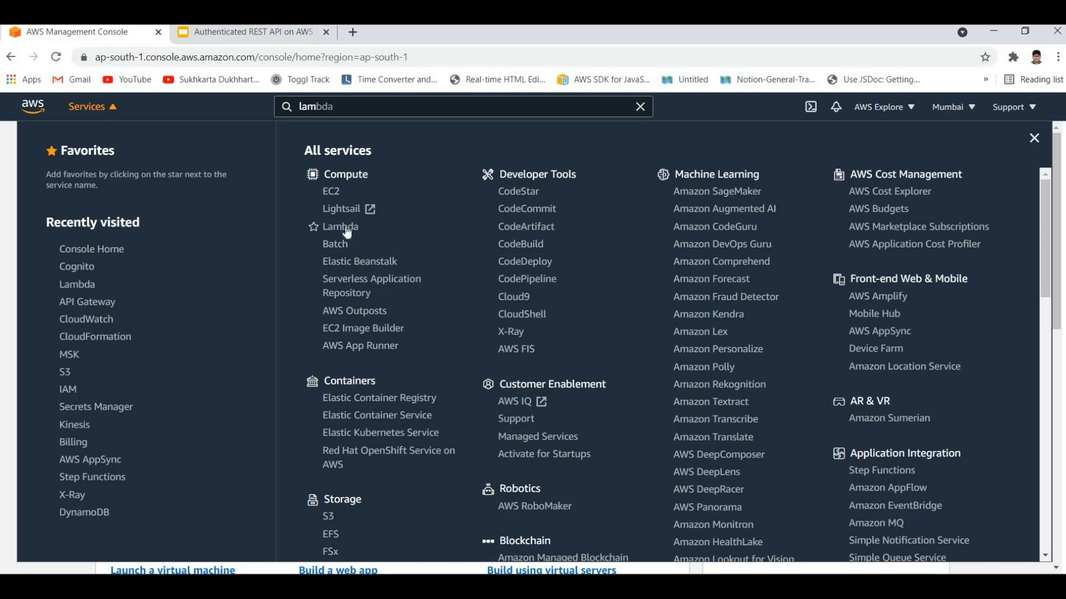
# Step: Open the Lambda service and start creating a new function with the Author from scratch option
pyautogui.click(347, 232)
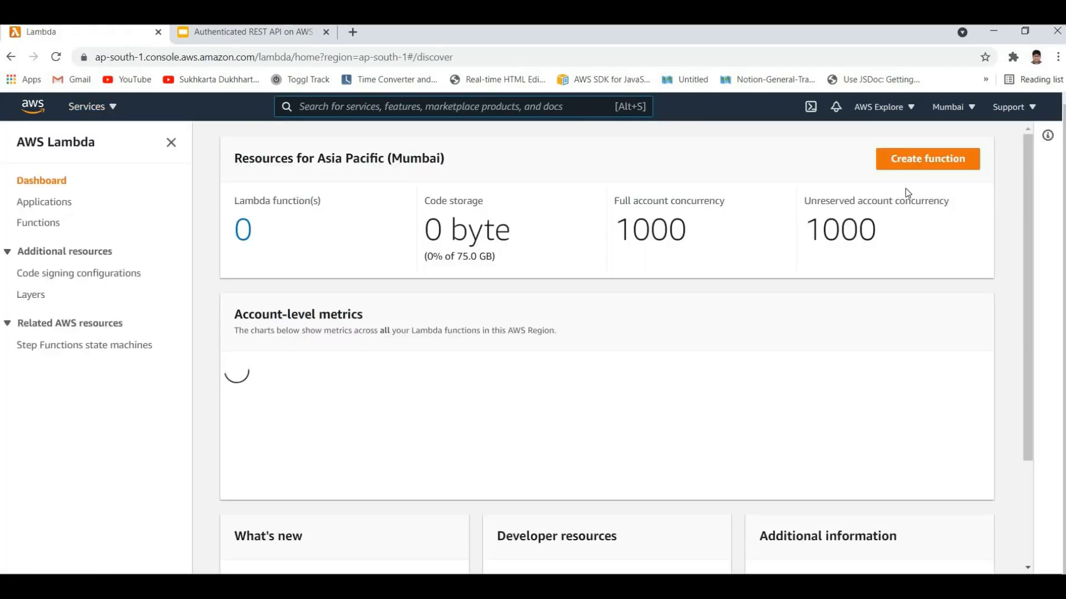
pyautogui.click(928, 159)
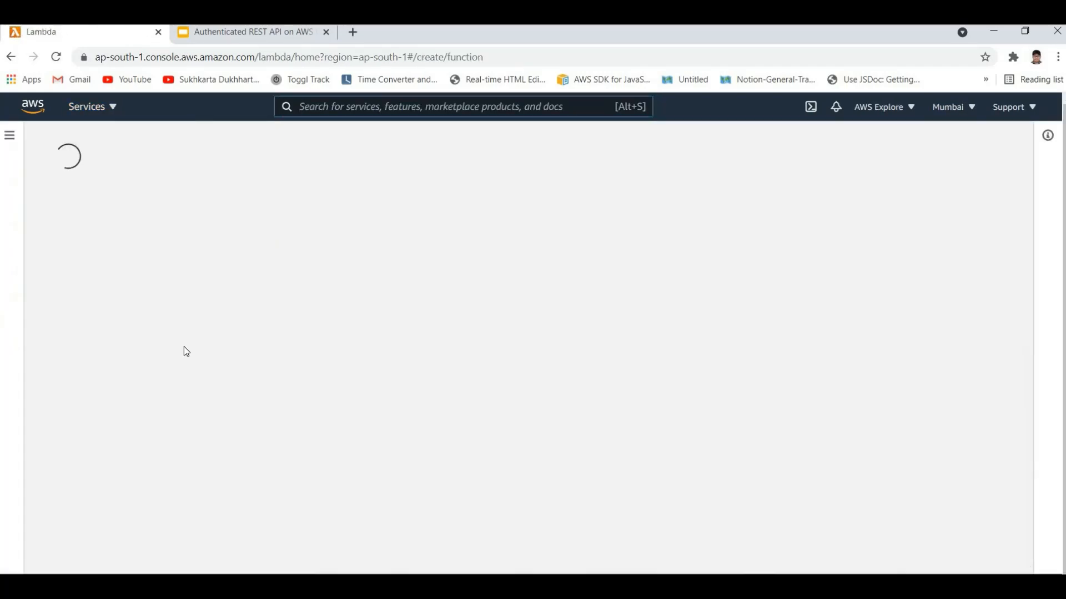
pyautogui.scroll(-2, 243, 200)
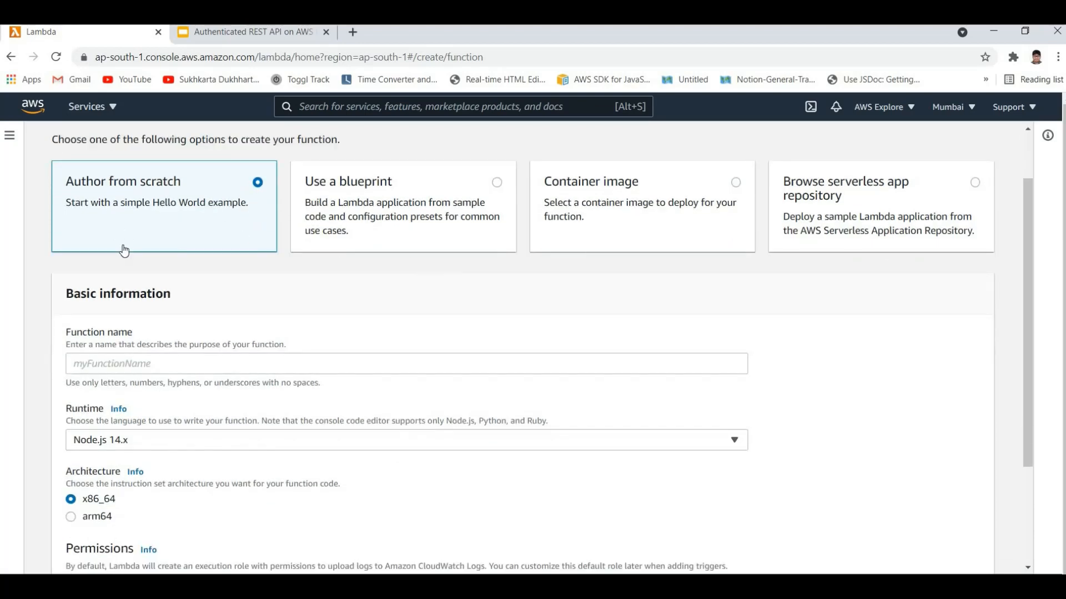
pyautogui.scroll(2, 123, 251)
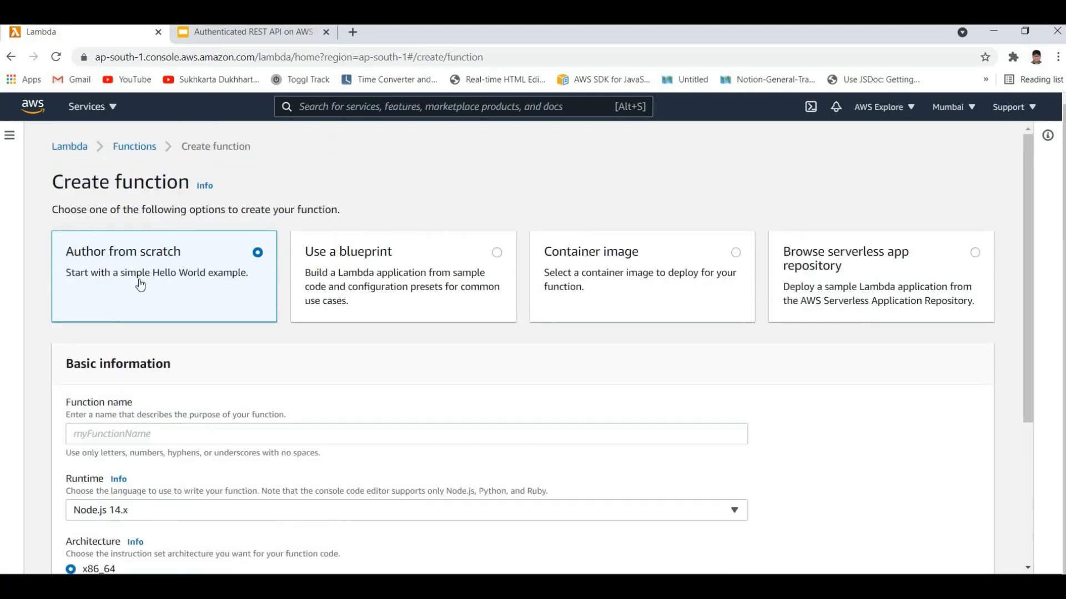
pyautogui.scroll(-2, 106, 344)
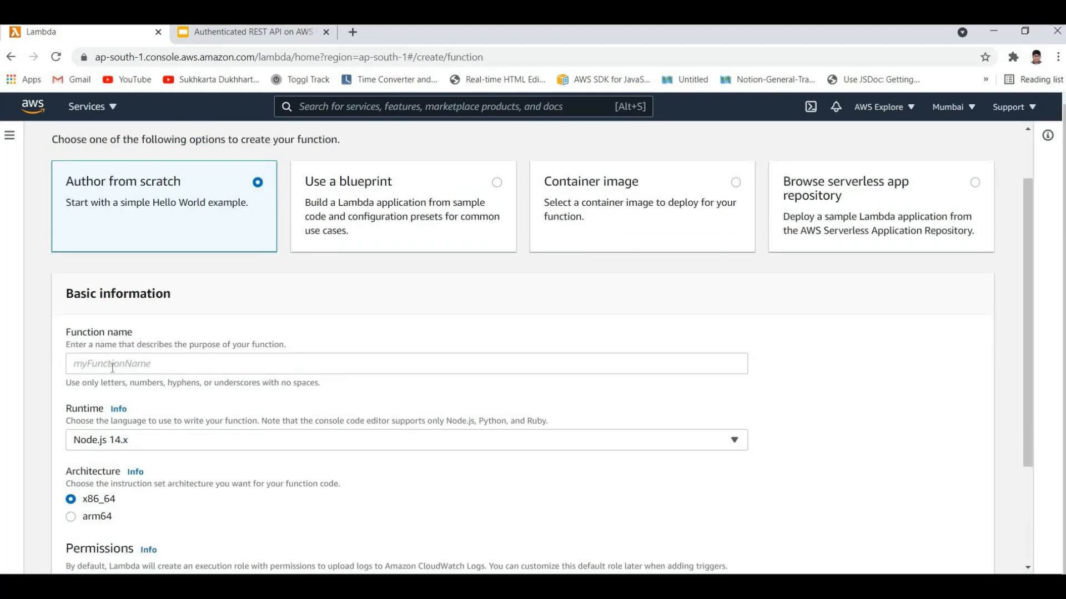
# Step: Name the new Lambda function getTodo
pyautogui.click(113, 366)
pyautogui.write('get')
pyautogui.hotkey('ctrl', 'a')
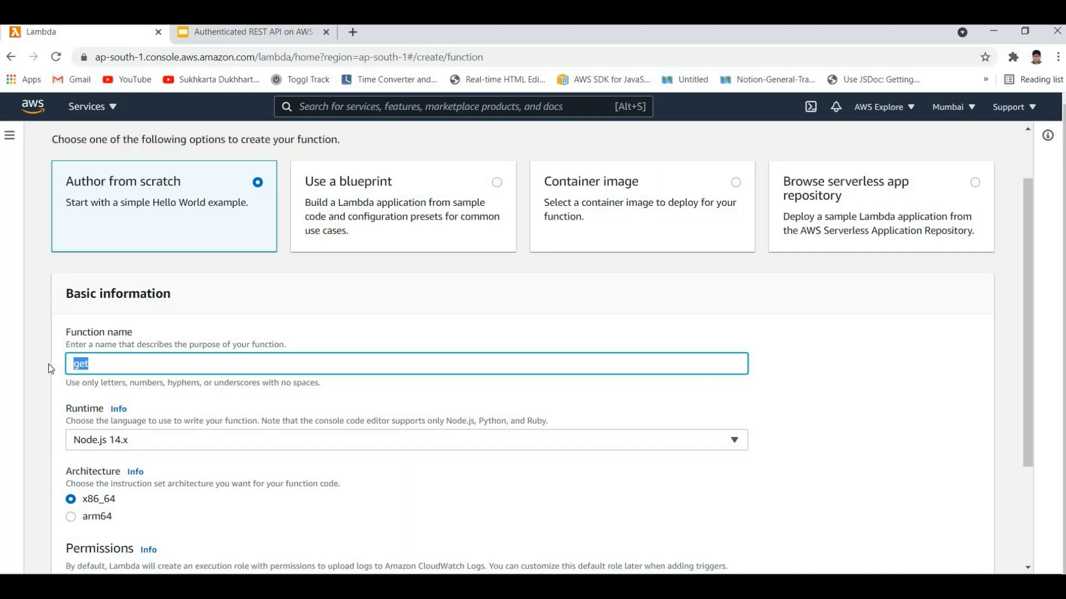
pyautogui.write('getTodo')
# Step: Check the default execution role options and advanced settings, and create the getTodo function with basic Lambda permissions
pyautogui.scroll(-3, 75, 447)
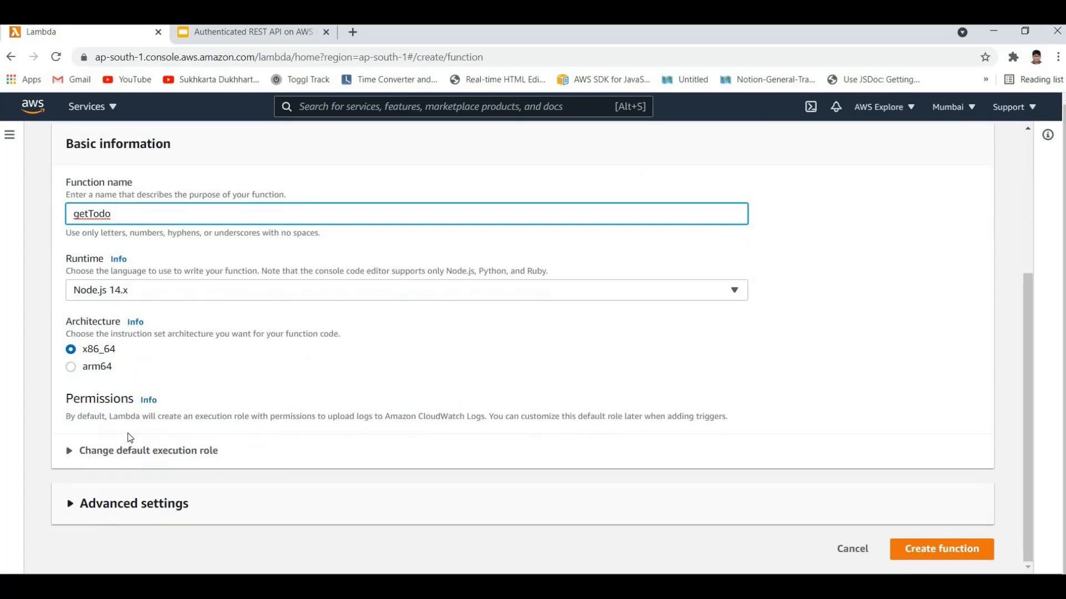
pyautogui.click(144, 450)
pyautogui.scroll(-3, 19, 344)
pyautogui.scroll(-1, 19, 344)
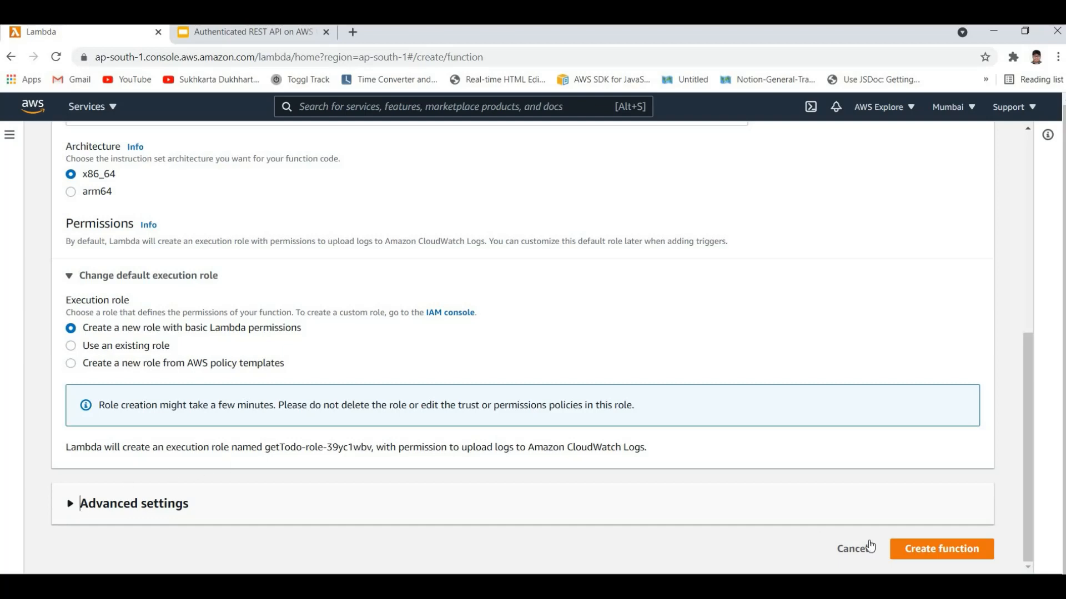
pyautogui.scroll(-4, 964, 556)
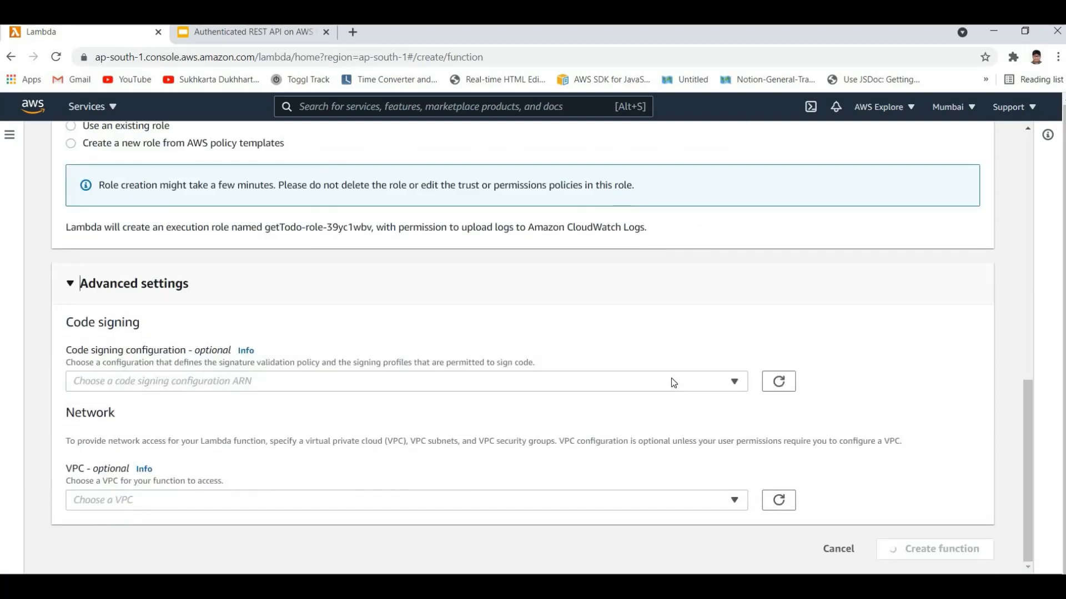
pyautogui.scroll(5, 534, 334)
pyautogui.scroll(4, 534, 334)
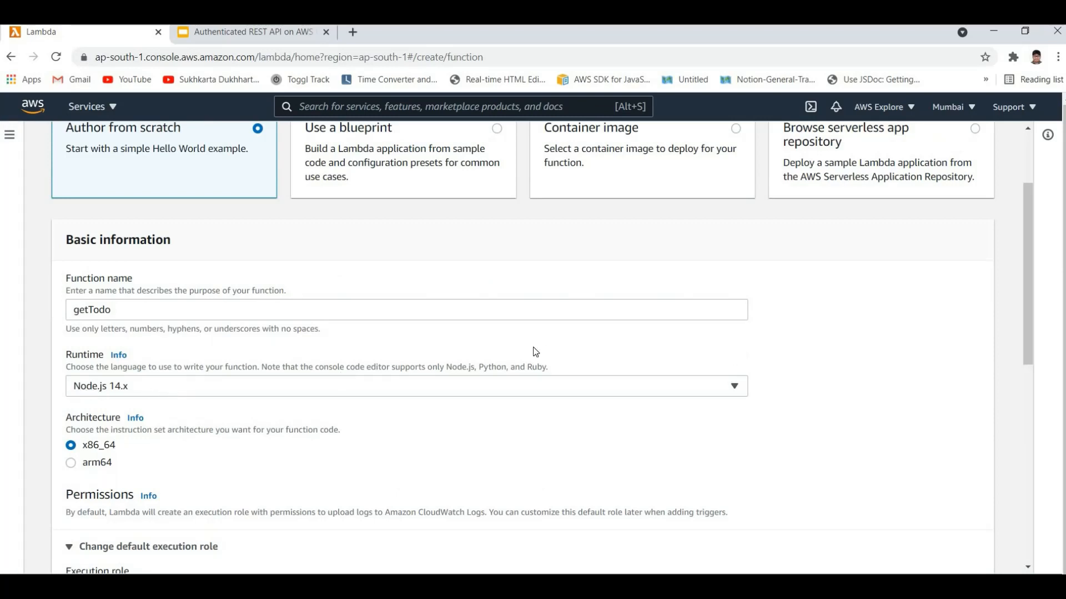
pyautogui.scroll(2, 567, 384)
pyautogui.scroll(-10, 570, 386)
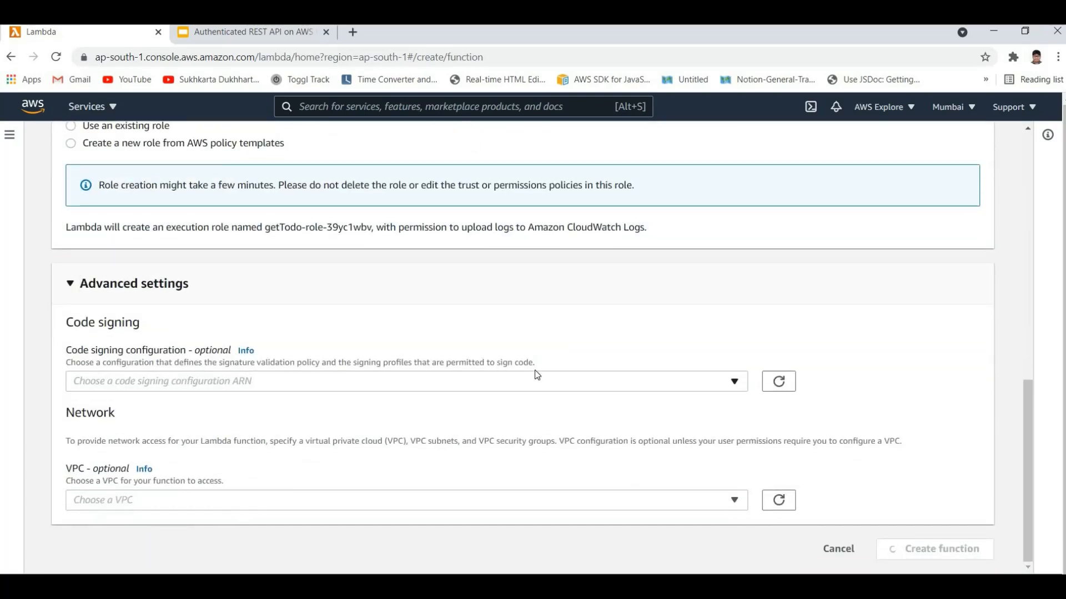
pyautogui.scroll(4, 485, 352)
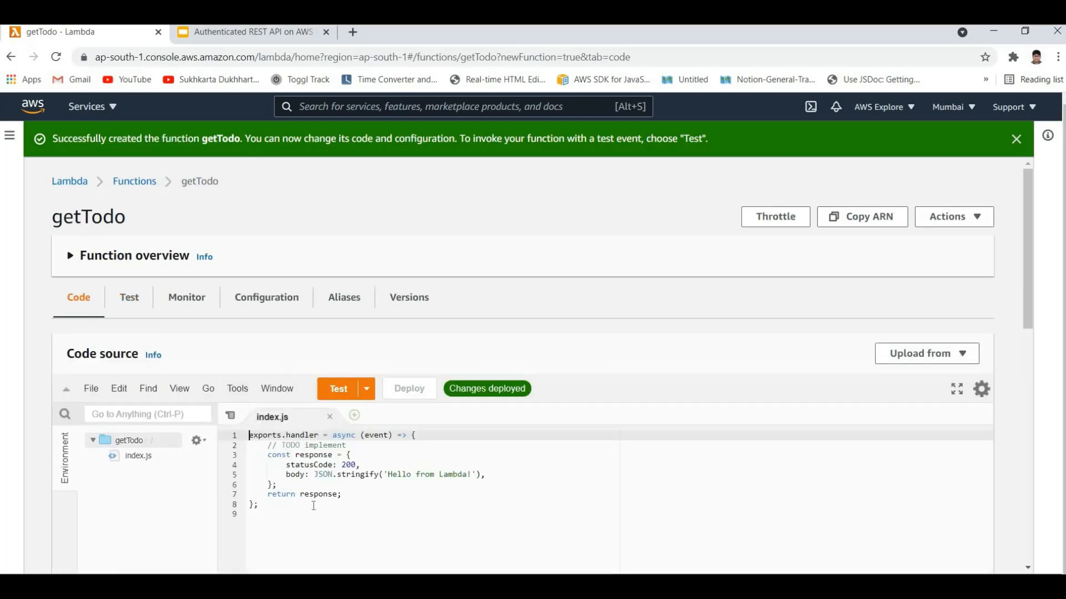
pyautogui.hotkey('ctrl', 'a')
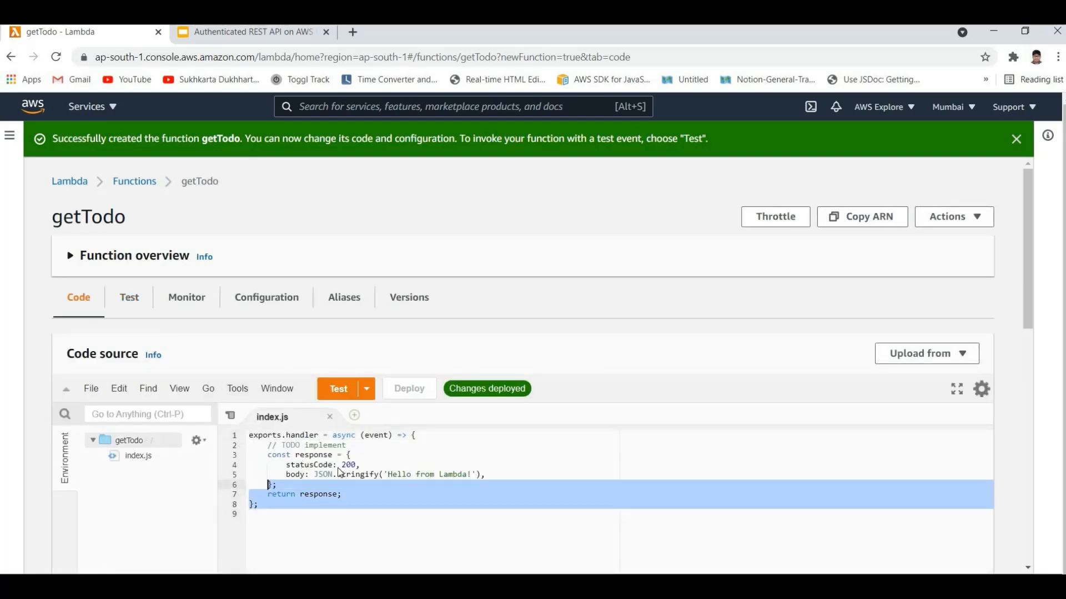
pyautogui.click(343, 466)
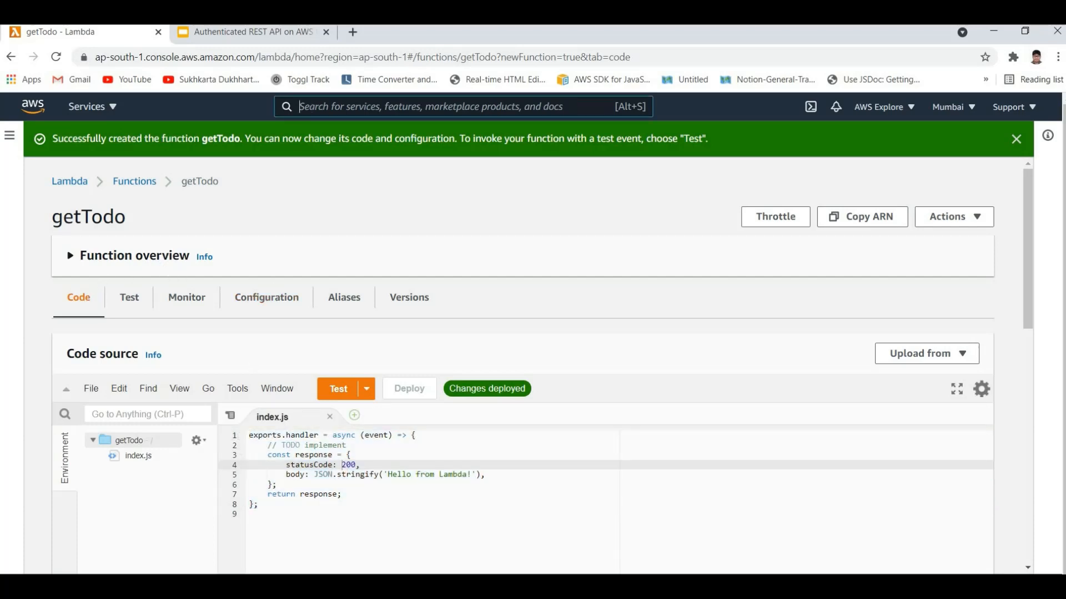
# Step: Search the AWS services for API Gateway and open its console
pyautogui.hotkey('alt', 's')
pyautogui.write('api g')
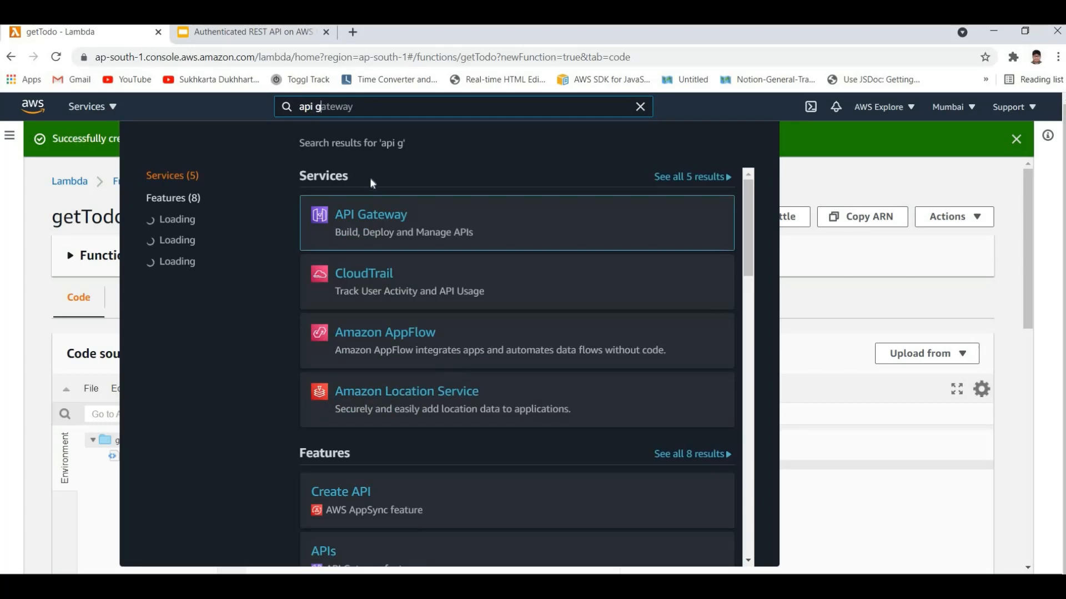
pyautogui.click(362, 224)
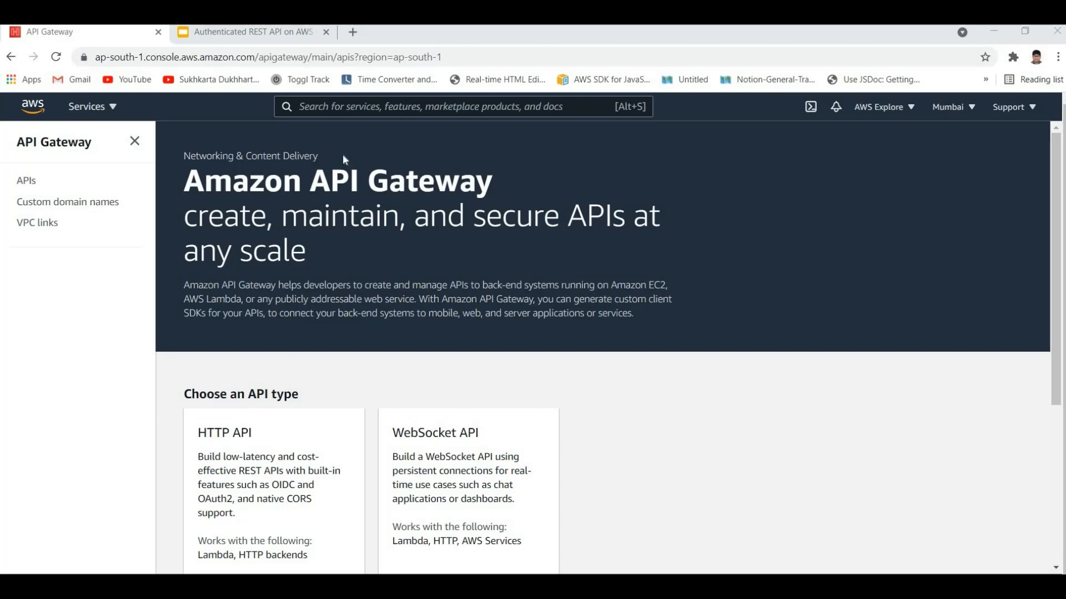
# Step: Reopen API Gateway from the Networking & Content Delivery group in the list of all services
pyautogui.click(339, 107)
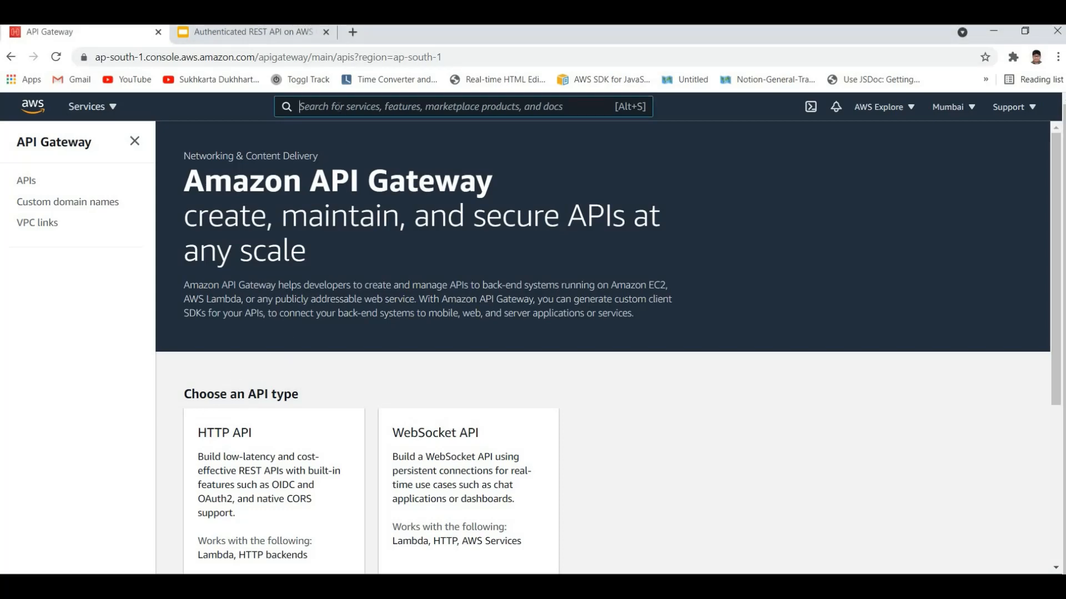
pyautogui.write('ao')
pyautogui.press('BackSpace')
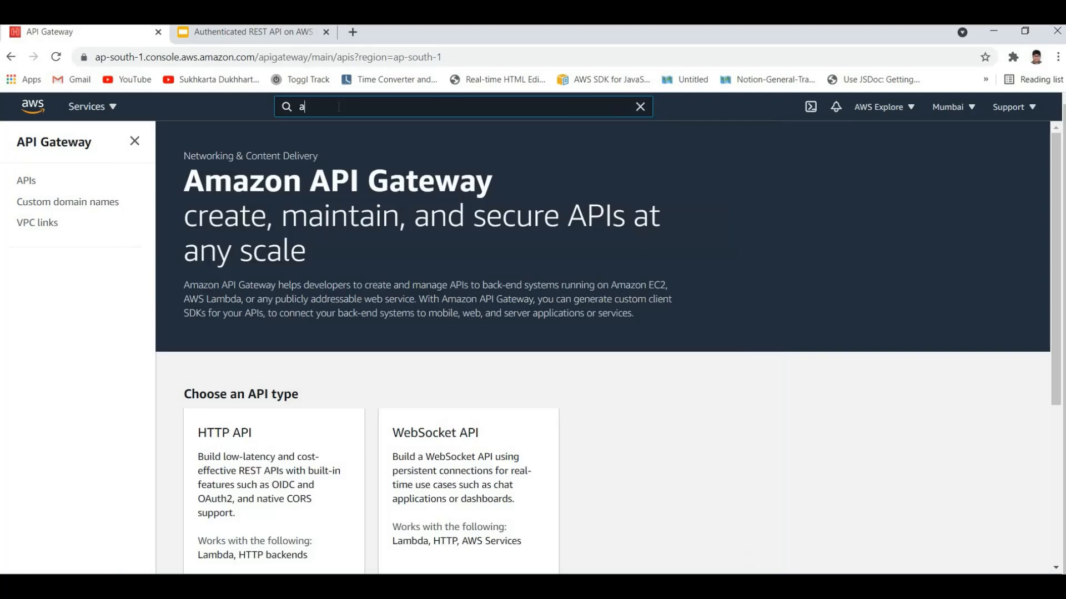
pyautogui.write('pi g')
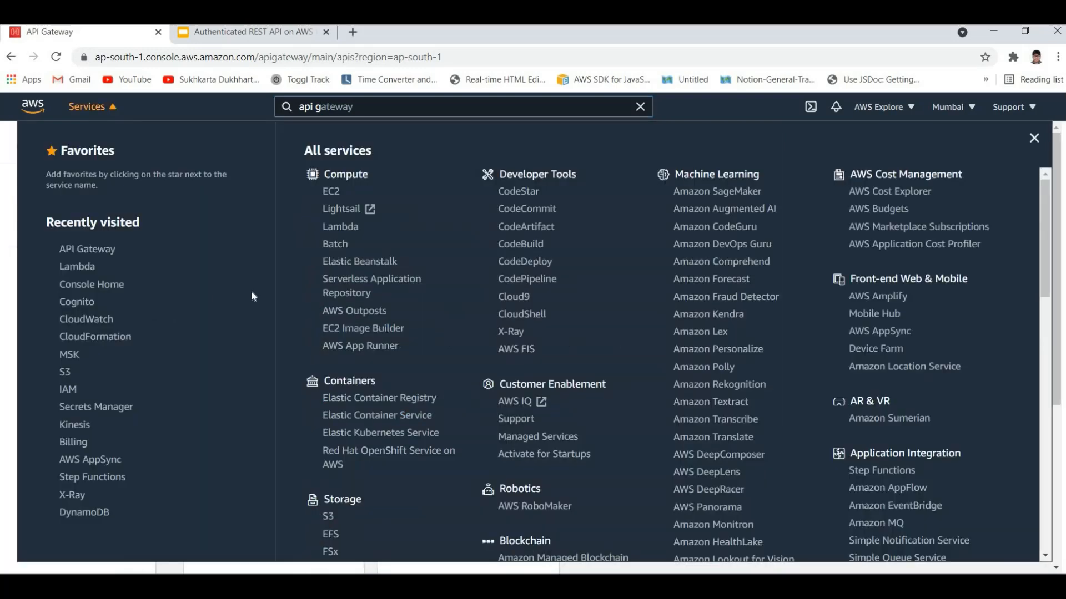
pyautogui.click(108, 106)
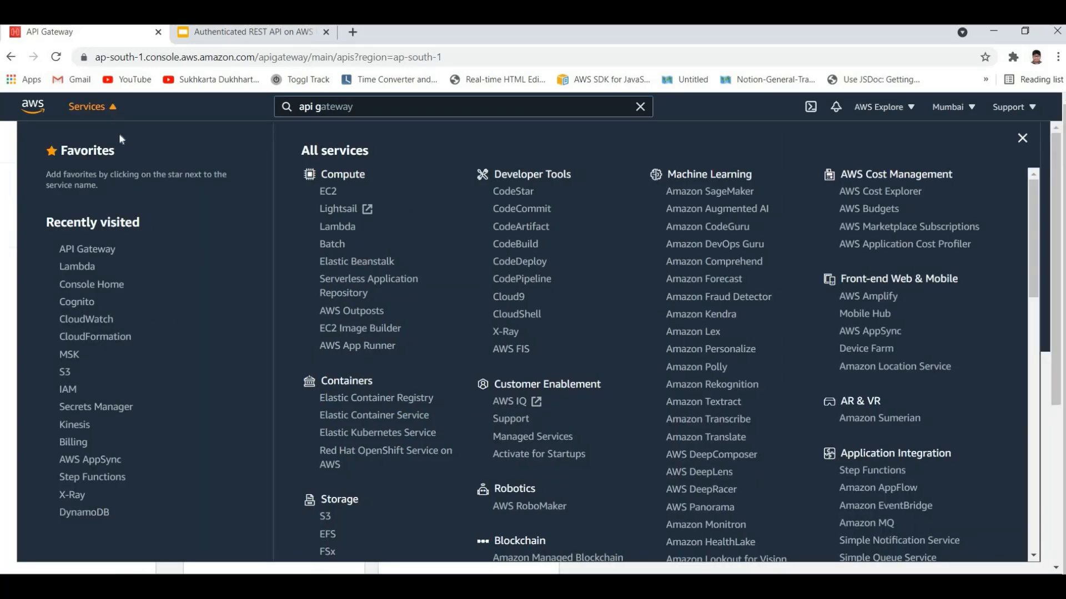
pyautogui.scroll(-9, 436, 366)
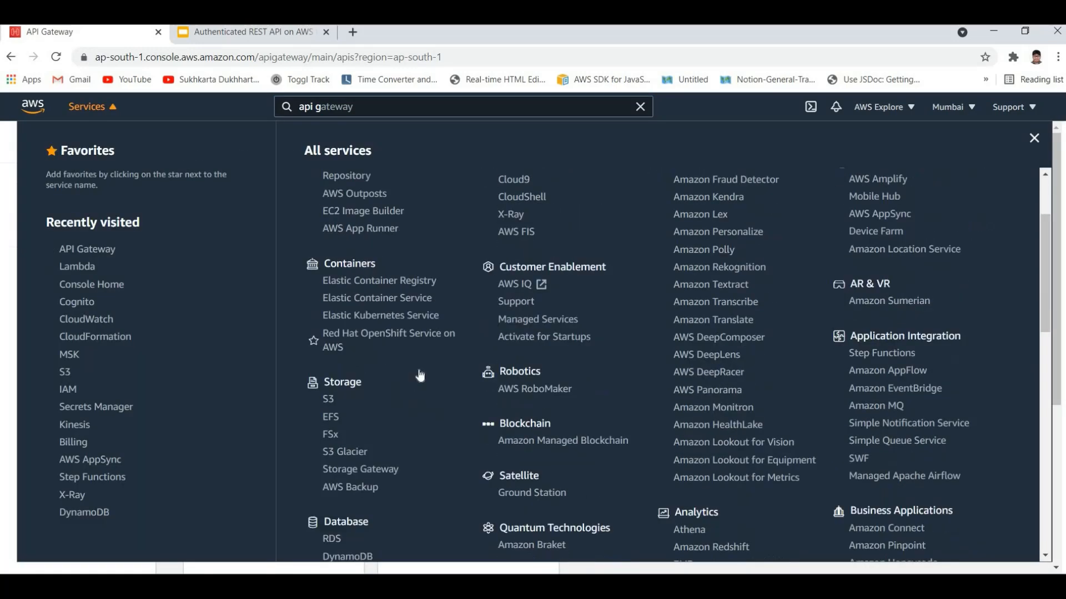
pyautogui.scroll(-4, 350, 399)
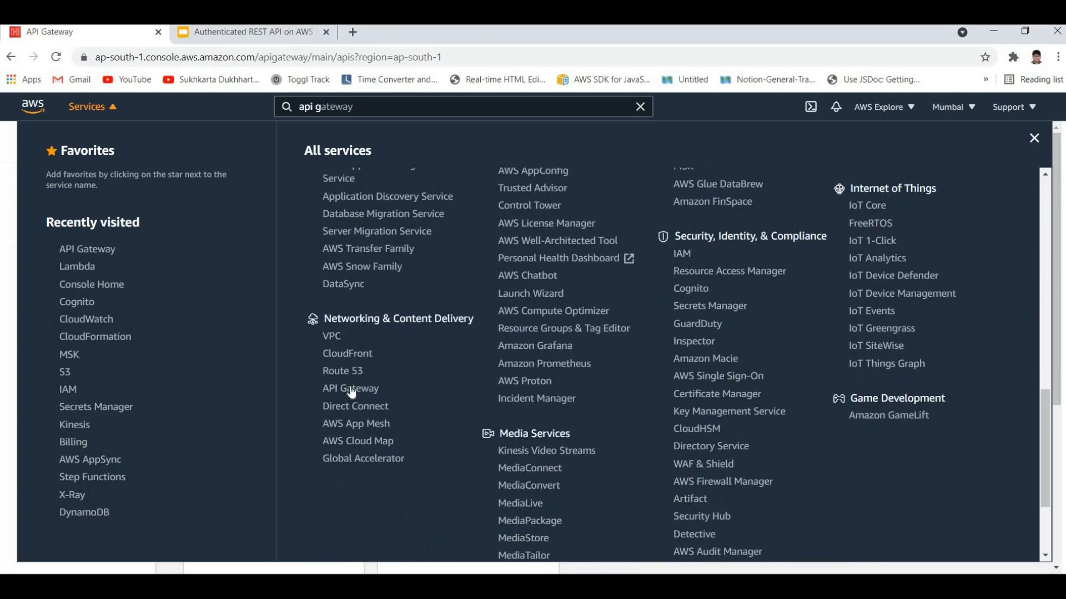
pyautogui.click(350, 388)
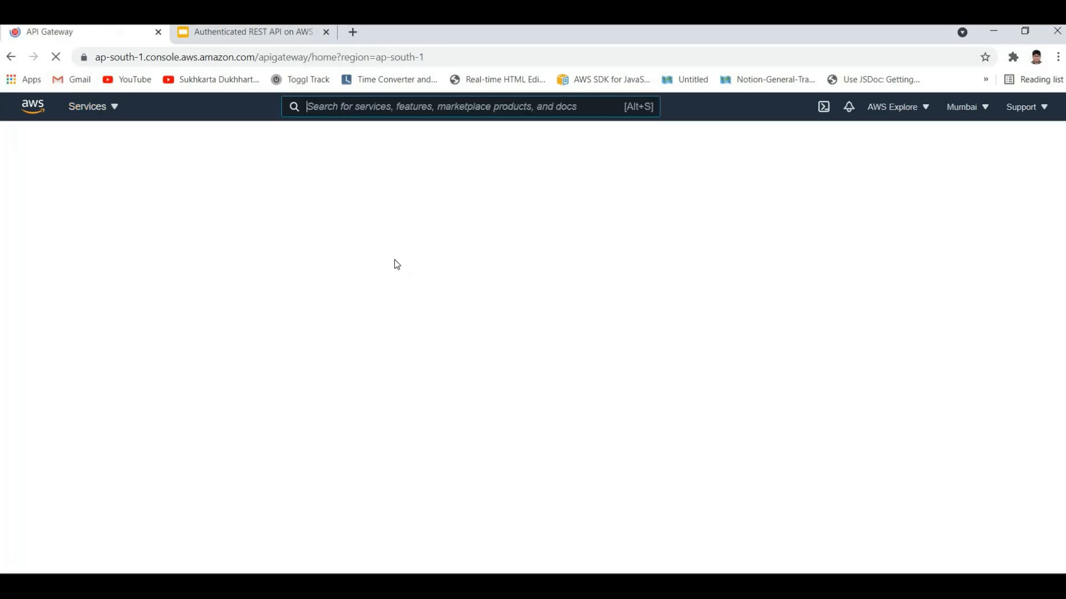
# Step: Examine the available API types: HTTP API, WebSocket API, REST API and private REST API
pyautogui.scroll(-5, 207, 373)
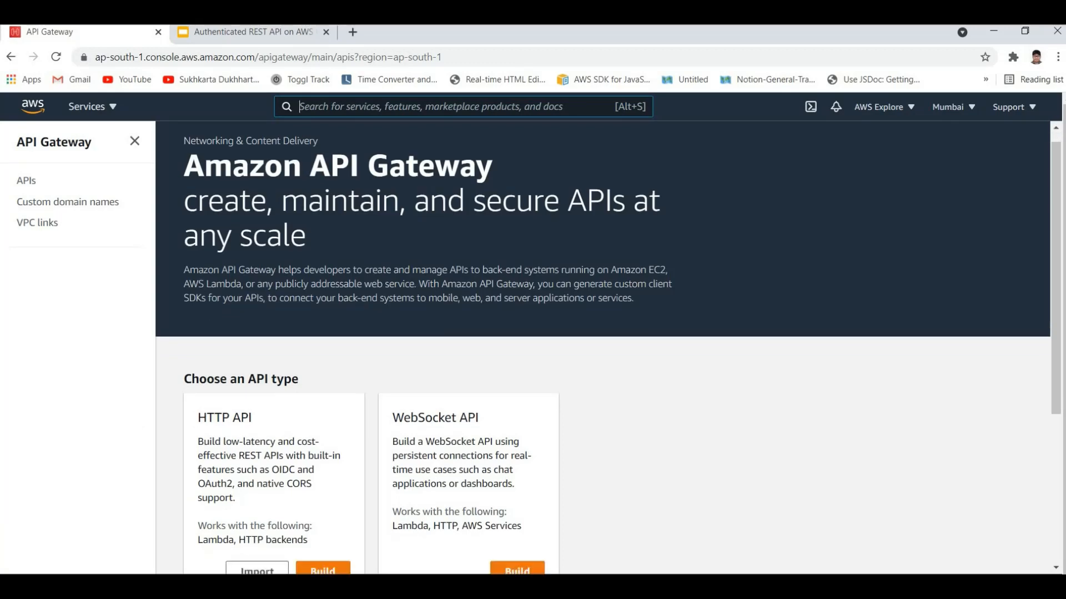
pyautogui.moveTo(197, 389); pyautogui.dragTo(251, 386)
pyautogui.click(230, 387)
pyautogui.click(208, 360)
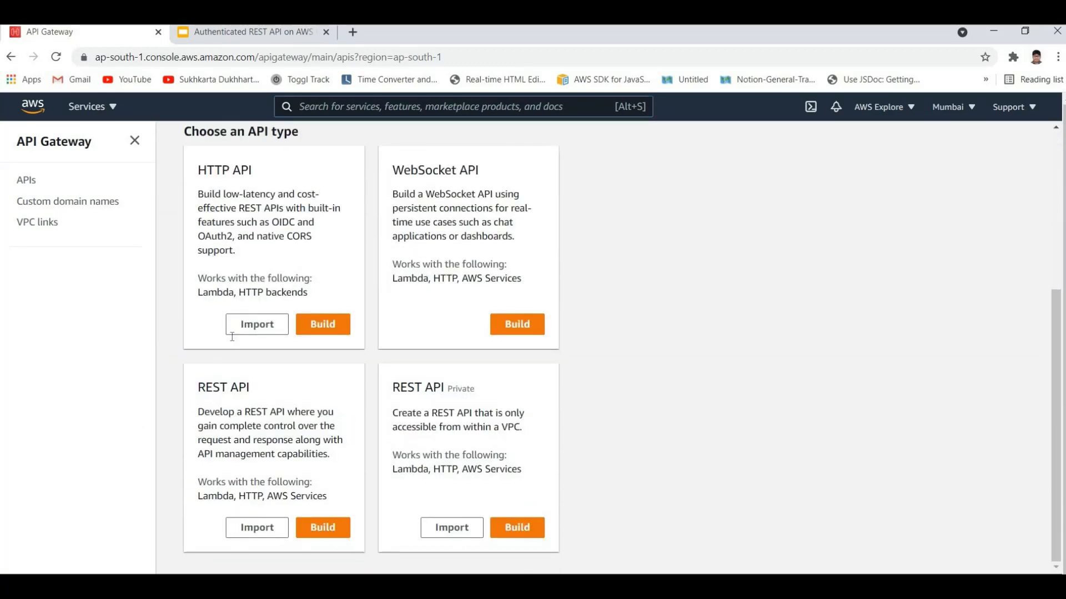
pyautogui.scroll(4, 230, 334)
pyautogui.scroll(1, 339, 244)
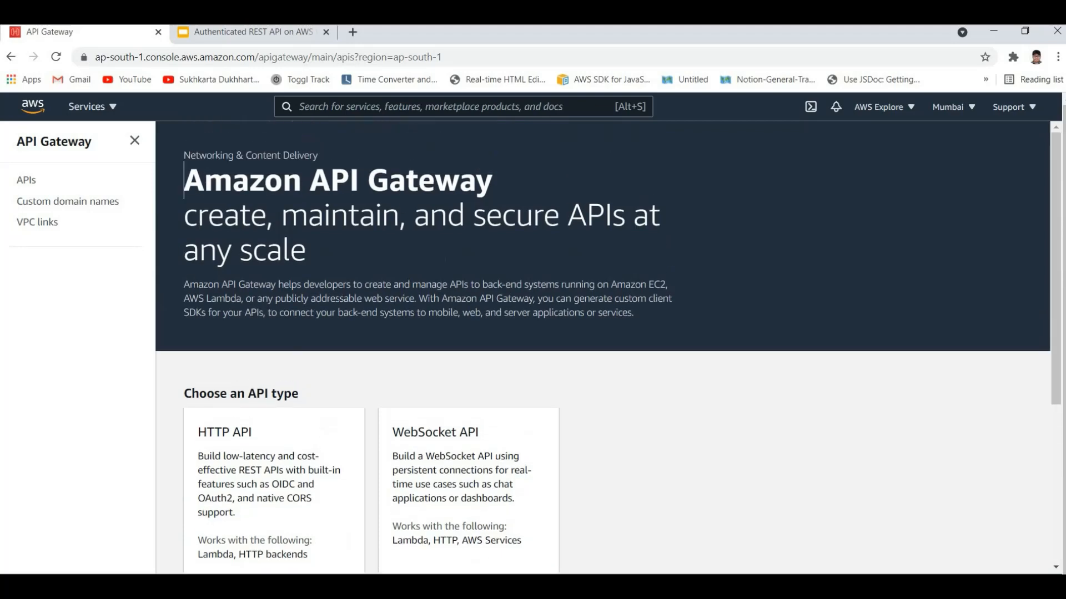
pyautogui.moveTo(184, 176); pyautogui.dragTo(397, 215)
pyautogui.scroll(-6, 448, 293)
pyautogui.moveTo(395, 393); pyautogui.dragTo(305, 405)
pyautogui.scroll(-1, 266, 400)
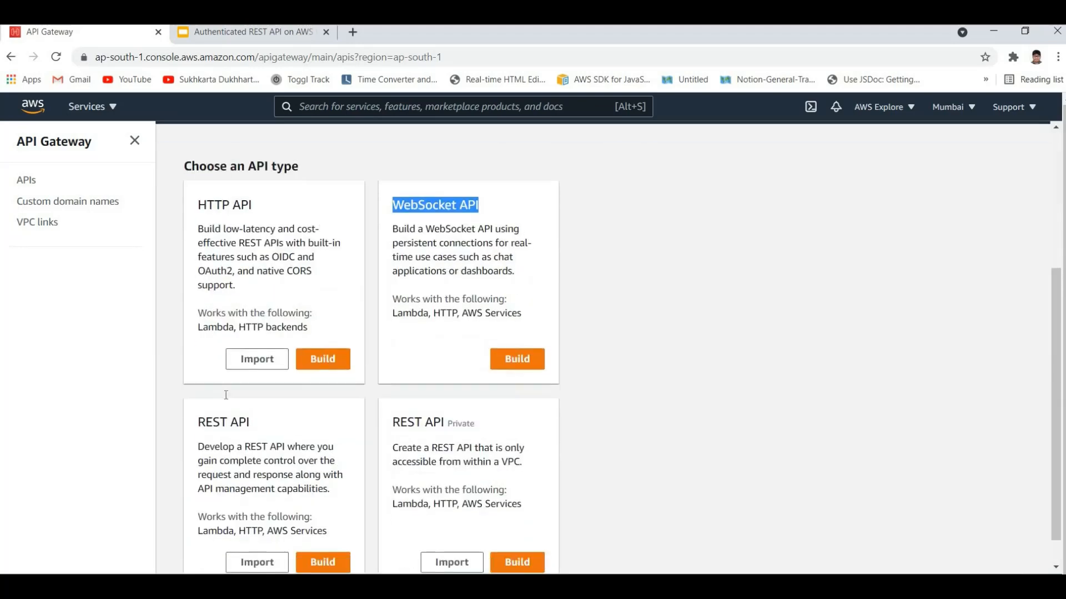
# Step: Start building a public REST API
pyautogui.moveTo(198, 388); pyautogui.dragTo(293, 391)
pyautogui.click(318, 523)
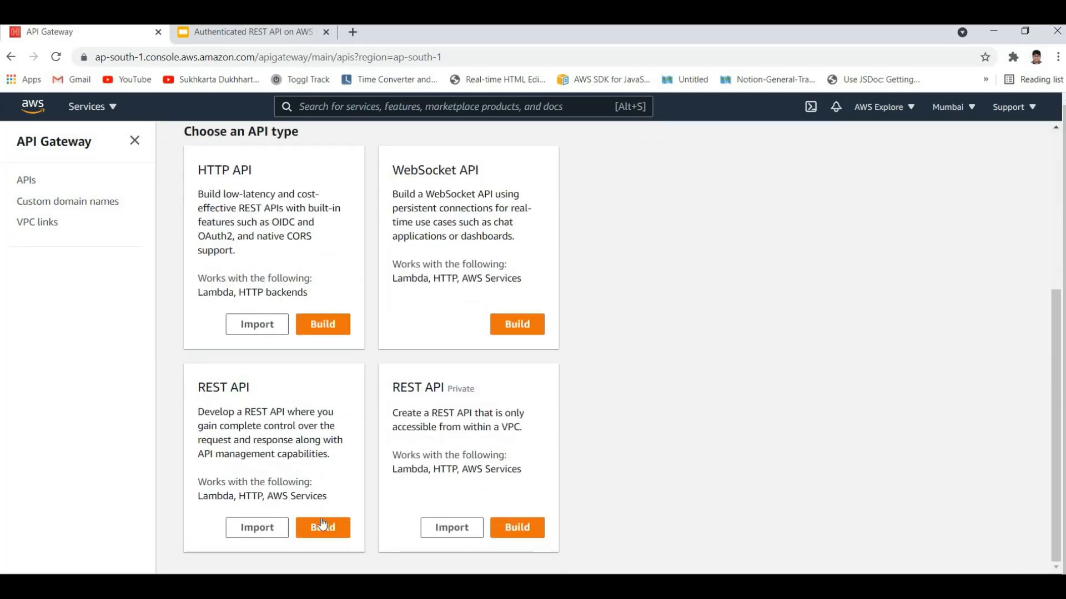
pyautogui.moveTo(197, 387); pyautogui.dragTo(252, 389)
pyautogui.click(475, 350)
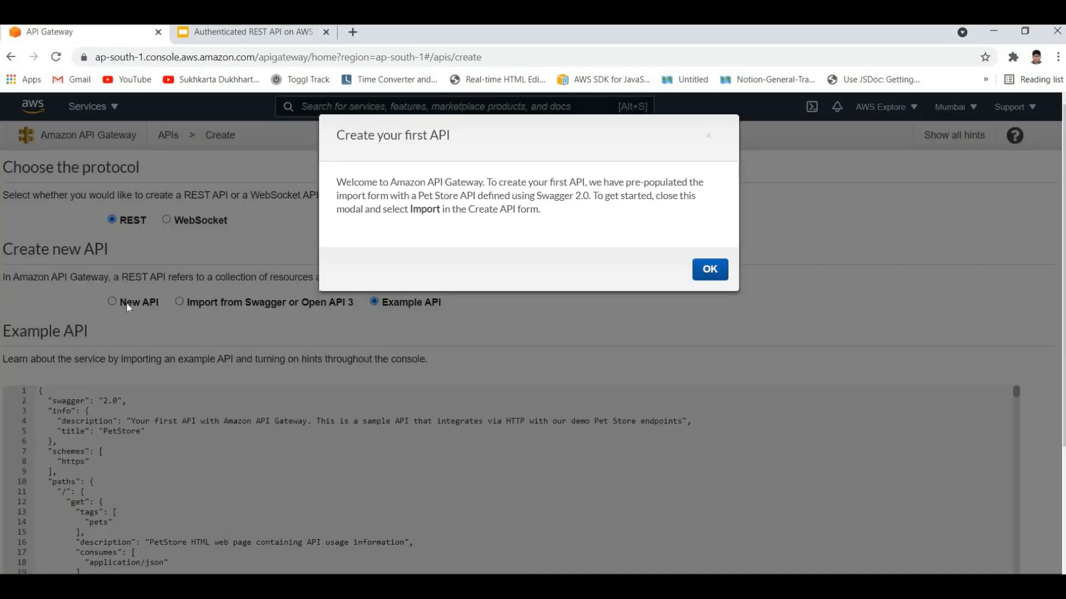
# Step: Create a new REST API named TODO API
pyautogui.click(127, 305)
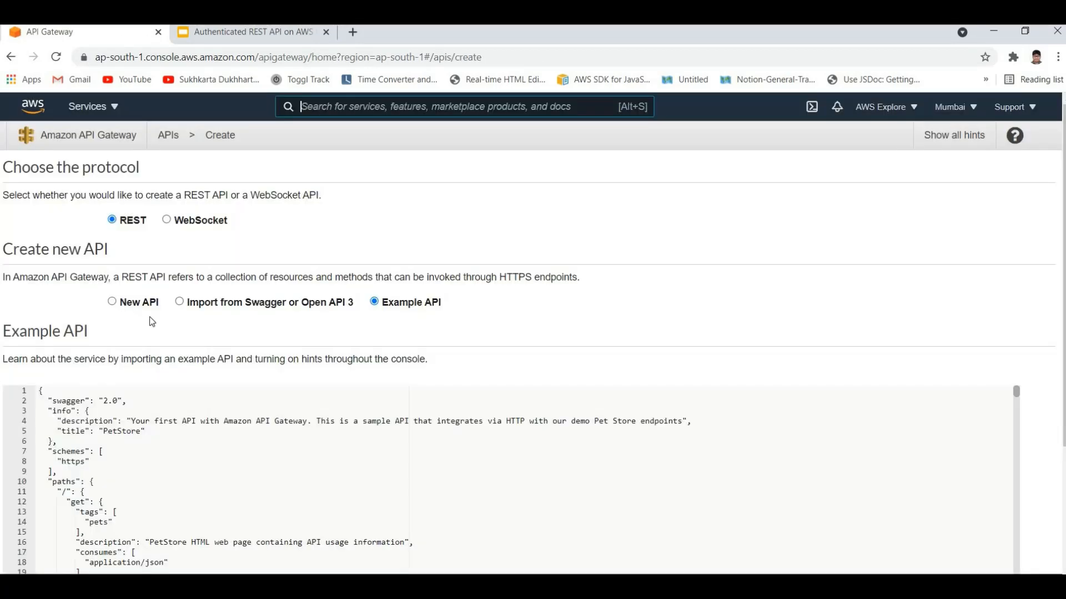
pyautogui.click(240, 398)
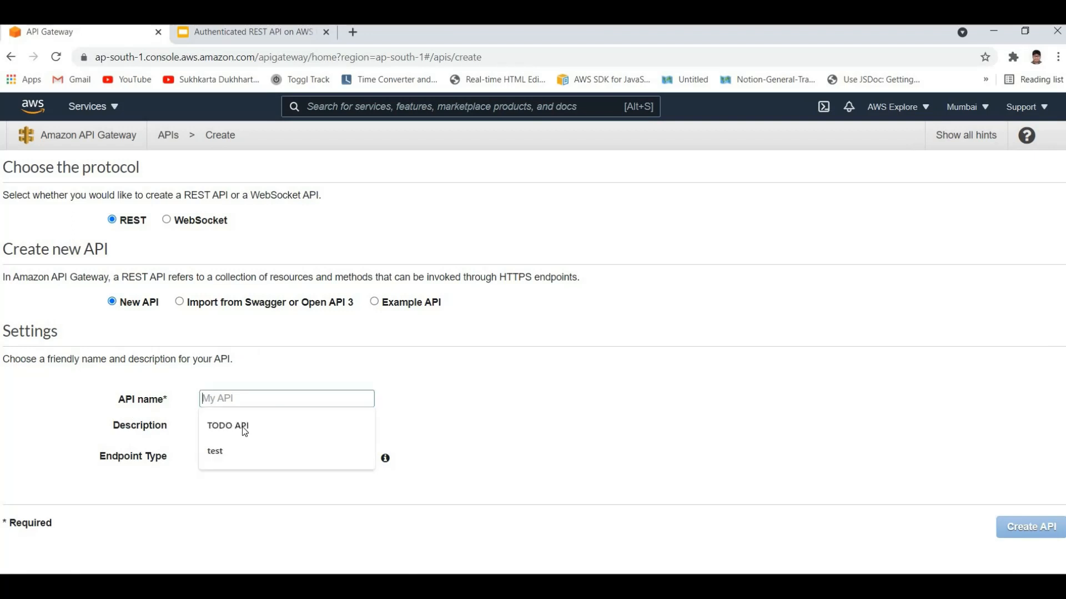
pyautogui.click(244, 425)
pyautogui.hotkey('ctrl', 'a')
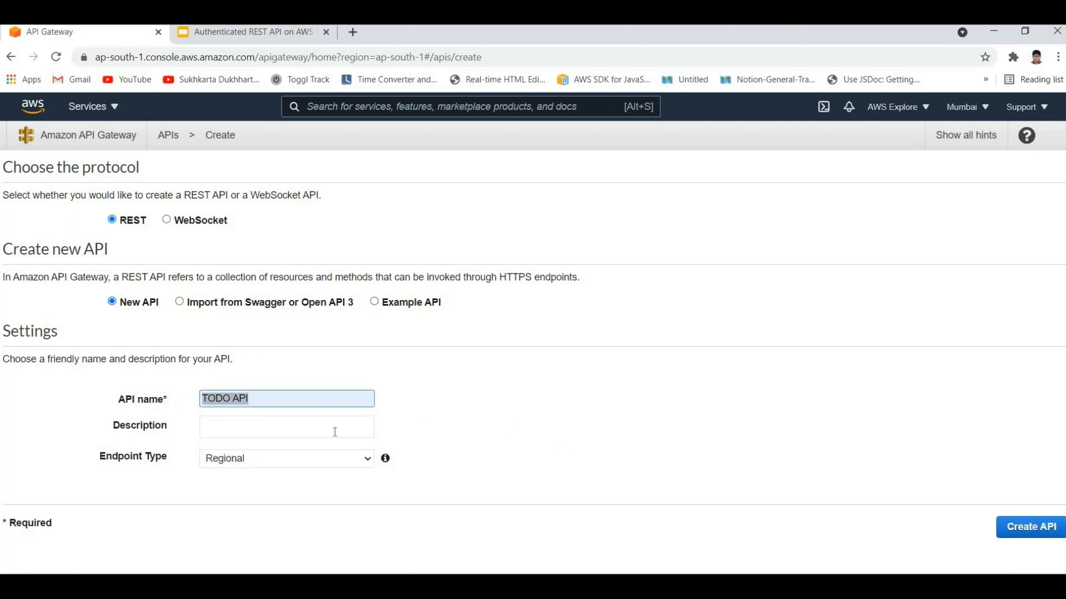
pyautogui.click(203, 402)
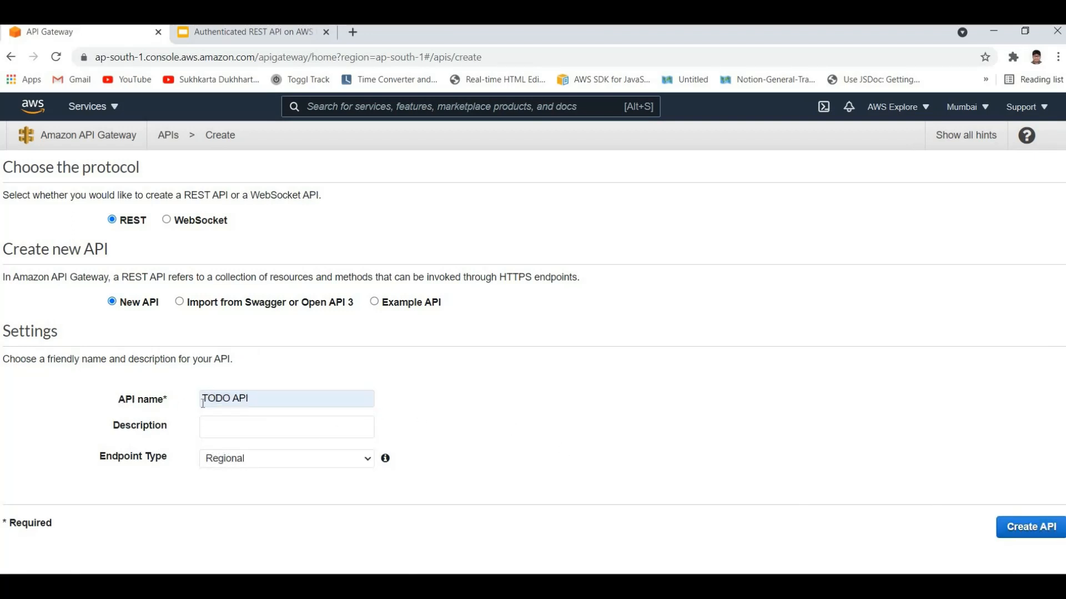
pyautogui.click(1029, 536)
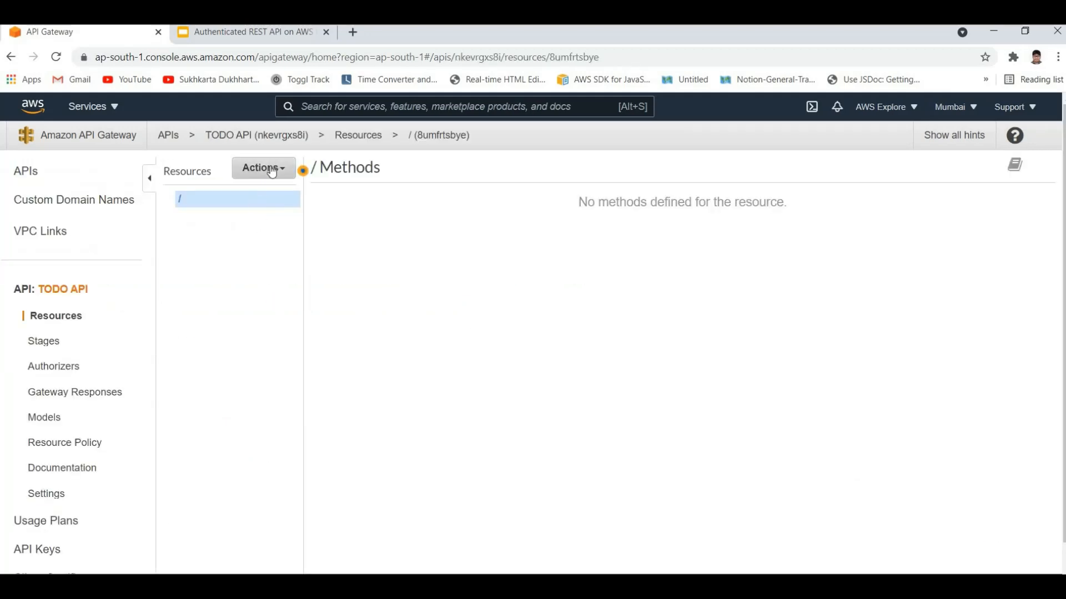
# Step: Start a new child resource under the TODO API root and name it getTodos
pyautogui.click(272, 172)
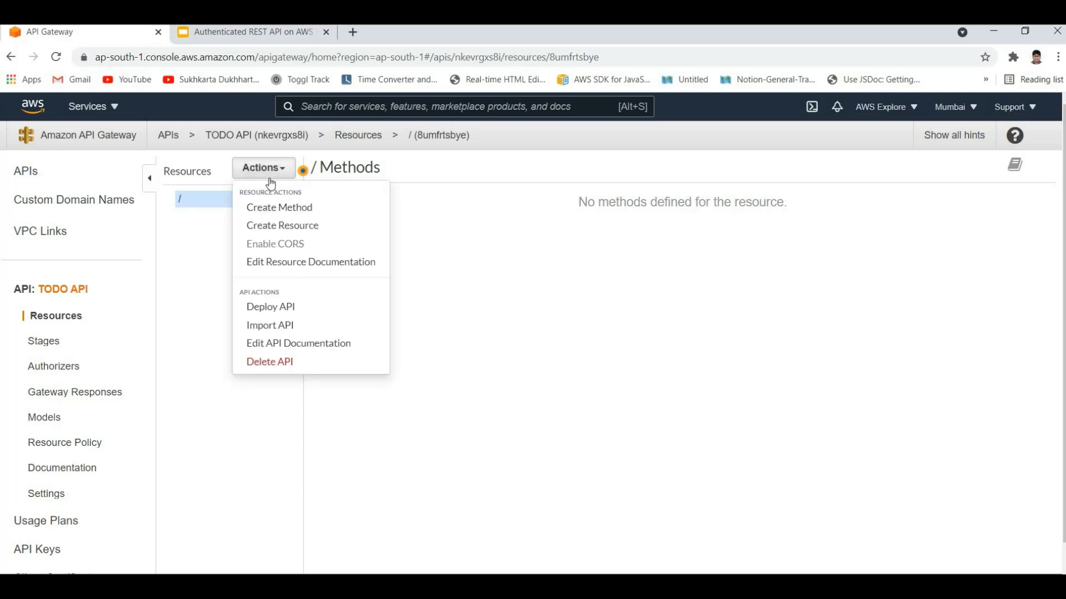
pyautogui.click(36, 174)
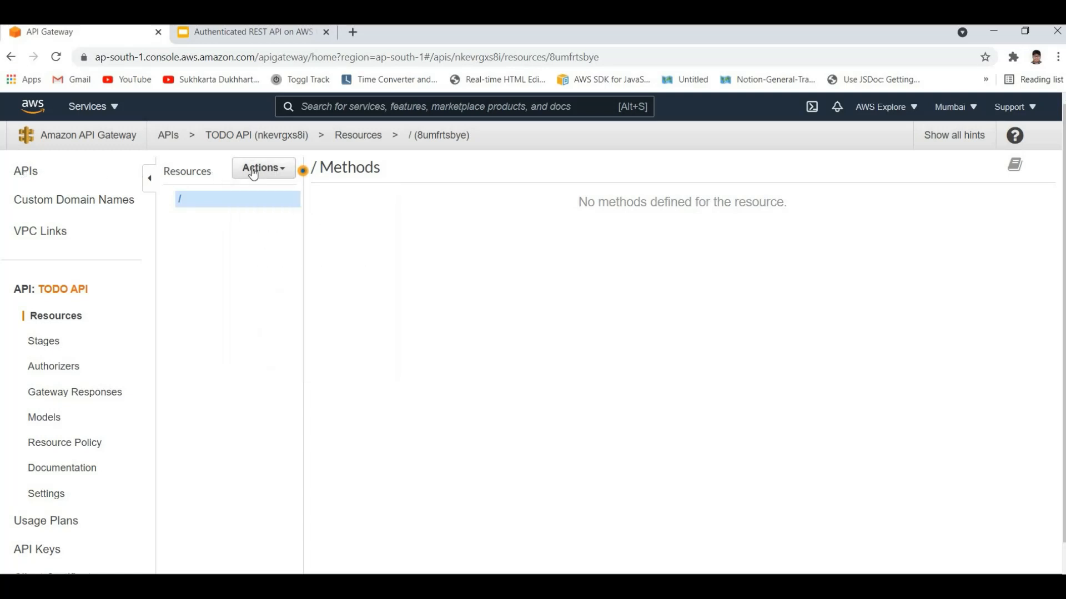
pyautogui.click(264, 168)
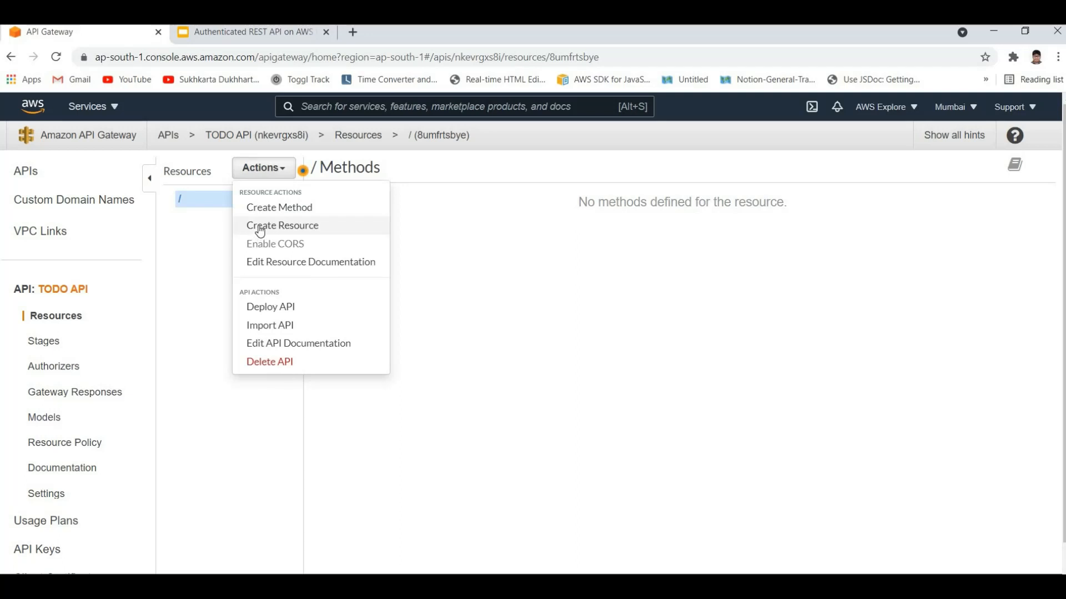
pyautogui.click(282, 225)
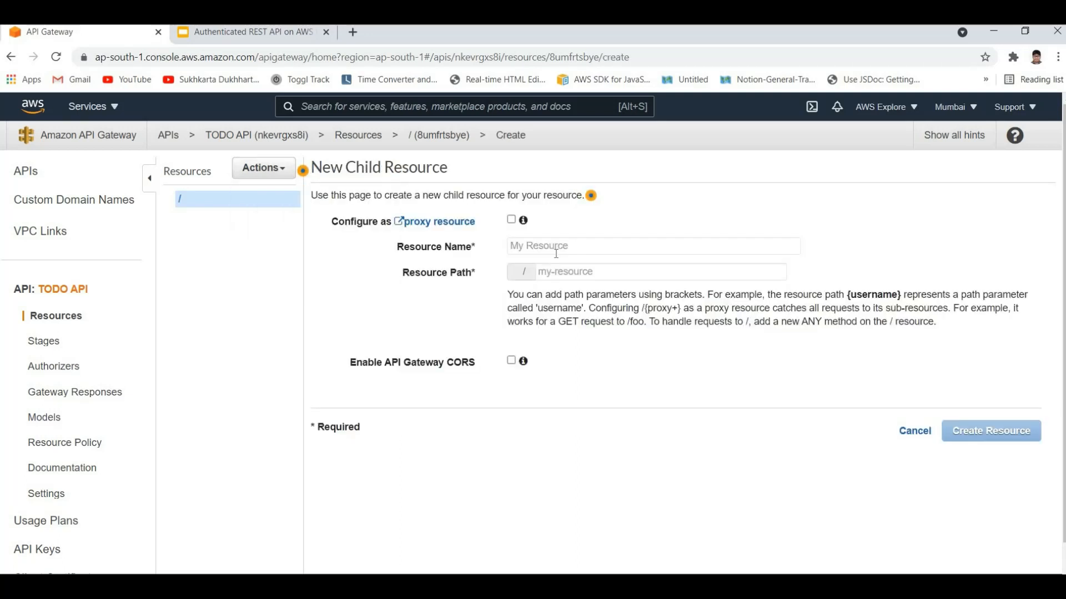
pyautogui.click(556, 250)
pyautogui.write('g')
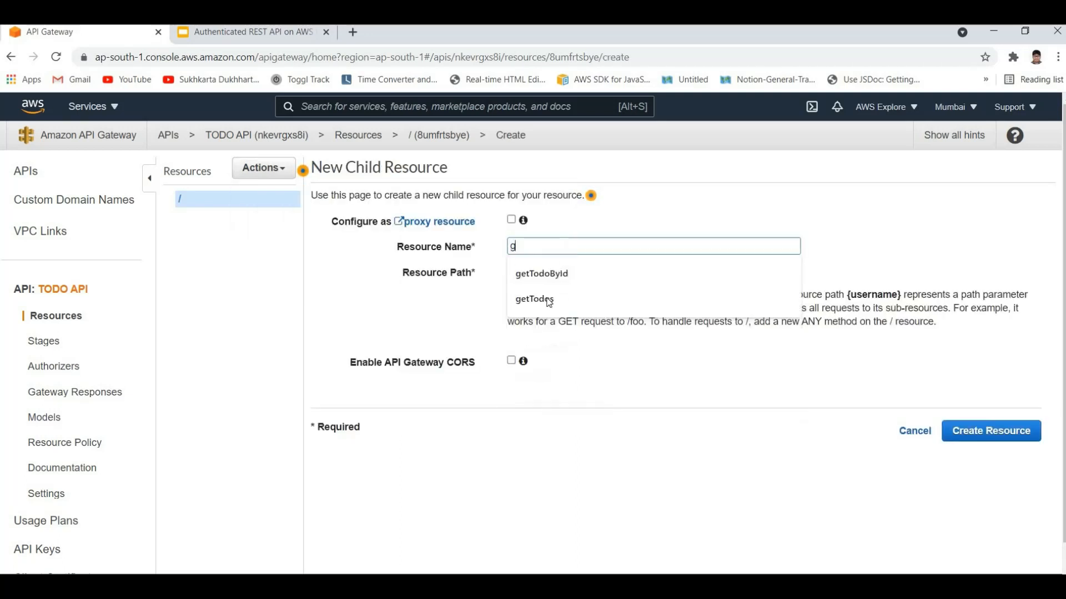
pyautogui.press('Down')
pyautogui.press('Down')
pyautogui.press('Return')
# Step: Create the child resource with the path gettodos, leaving the proxy resource and CORS options off
pyautogui.moveTo(560, 249); pyautogui.dragTo(441, 273)
pyautogui.click(393, 271)
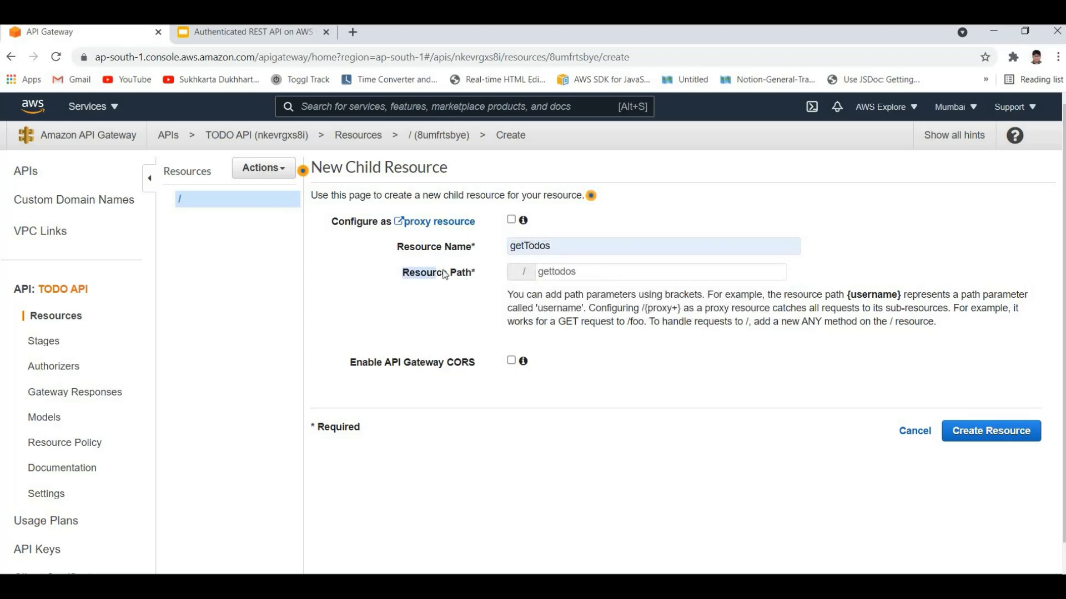
pyautogui.click(443, 274)
pyautogui.moveTo(538, 274)
pyautogui.mouseDown()
pyautogui.moveTo(616, 270)
pyautogui.moveTo(538, 272)
pyautogui.mouseUp()
pyautogui.click(428, 267)
pyautogui.click(602, 337)
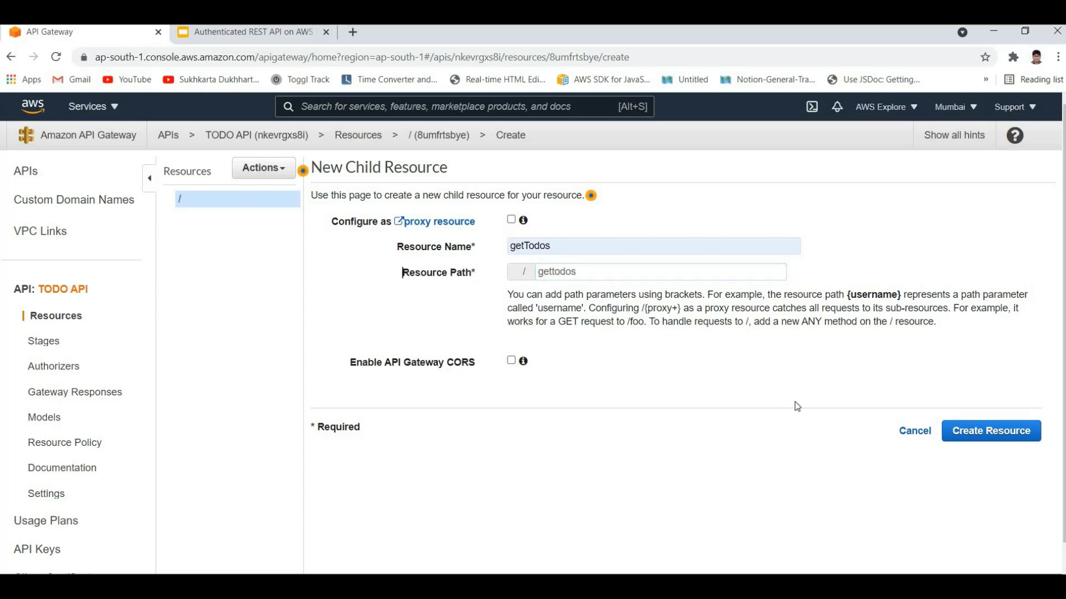
pyautogui.click(1008, 439)
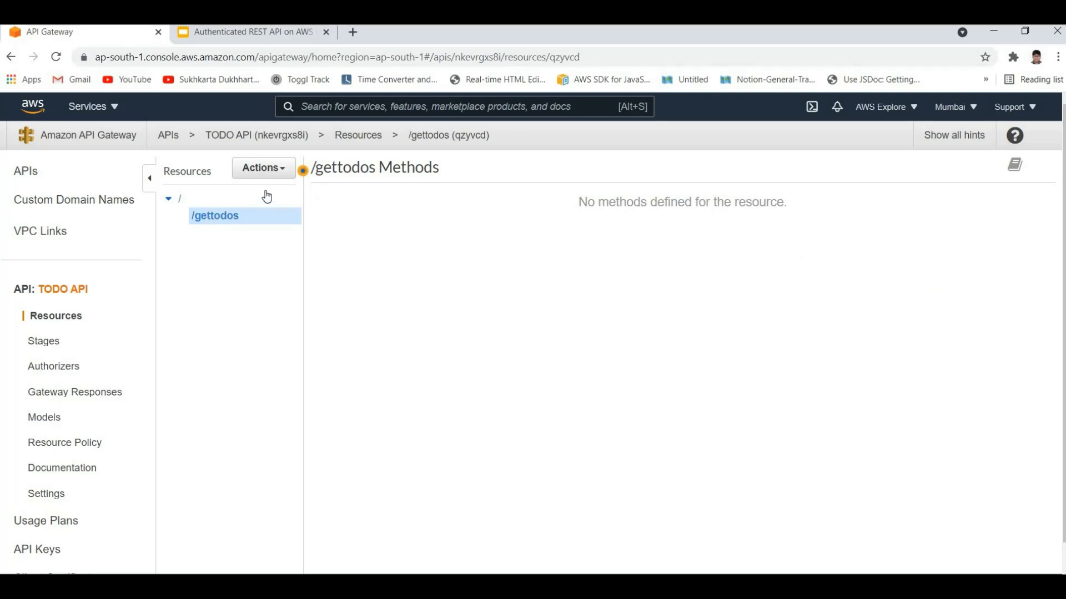
# Step: Add a GET method to the /gettodos resource
pyautogui.click(263, 167)
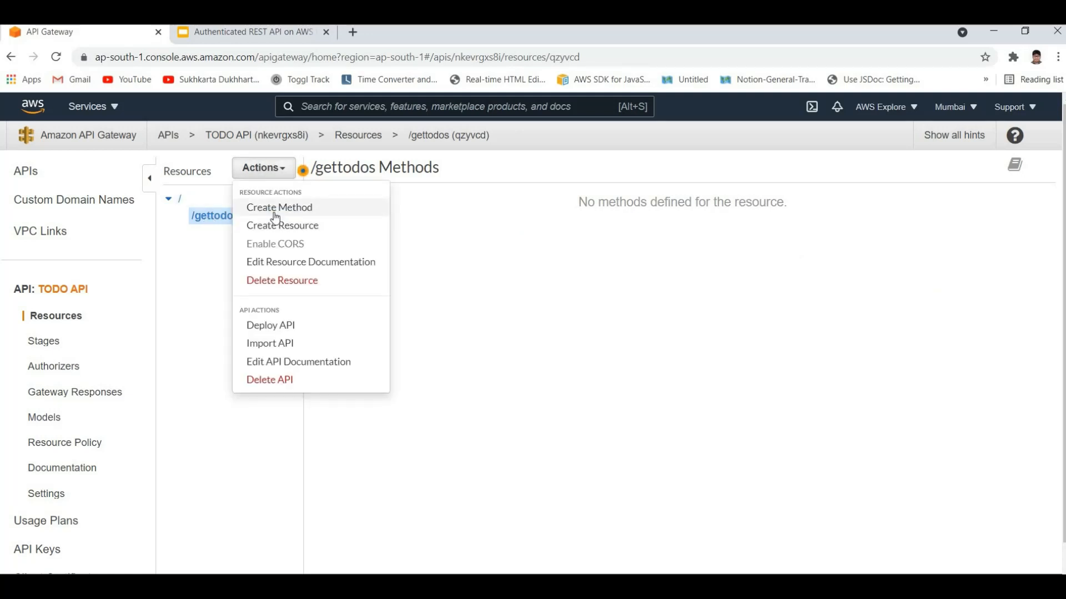
pyautogui.click(273, 208)
pyautogui.click(228, 235)
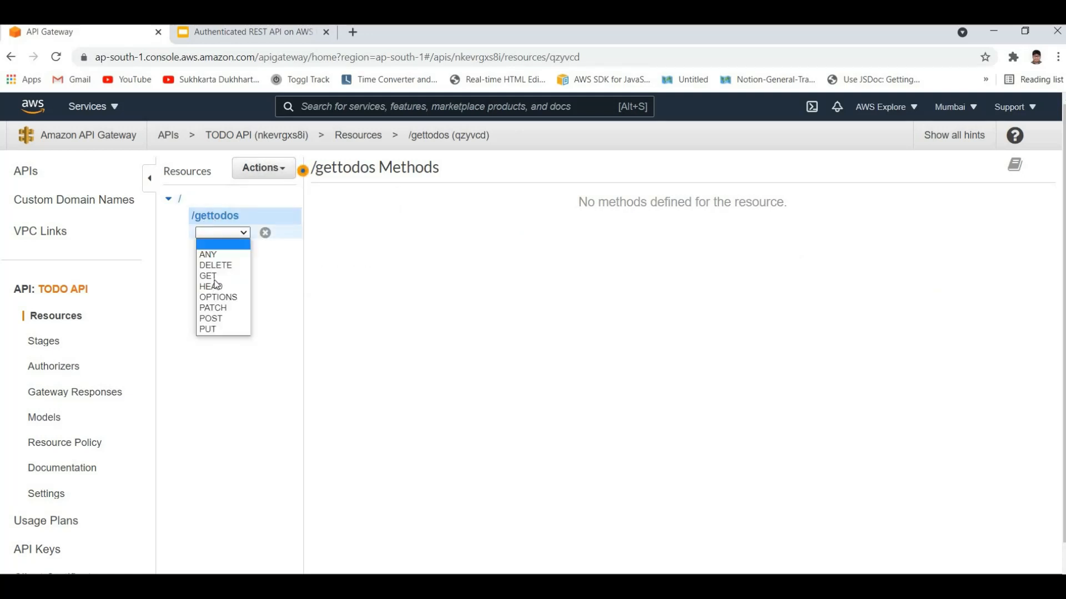
pyautogui.press('Return')
pyautogui.click(264, 233)
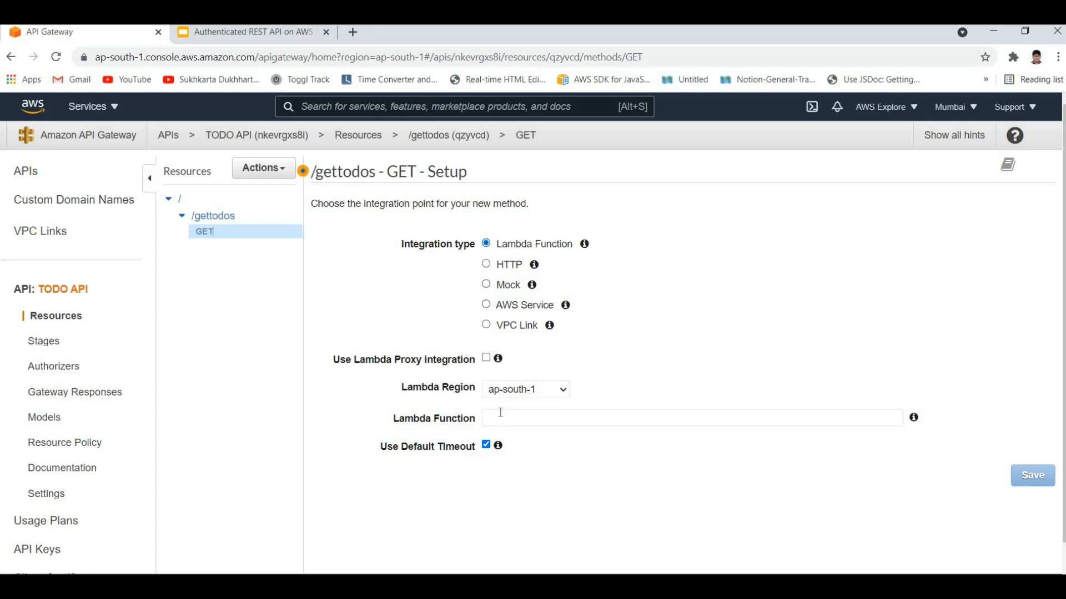
# Step: Integrate the GET method with the getTodo Lambda function and save the setup
pyautogui.click(514, 426)
pyautogui.write('g')
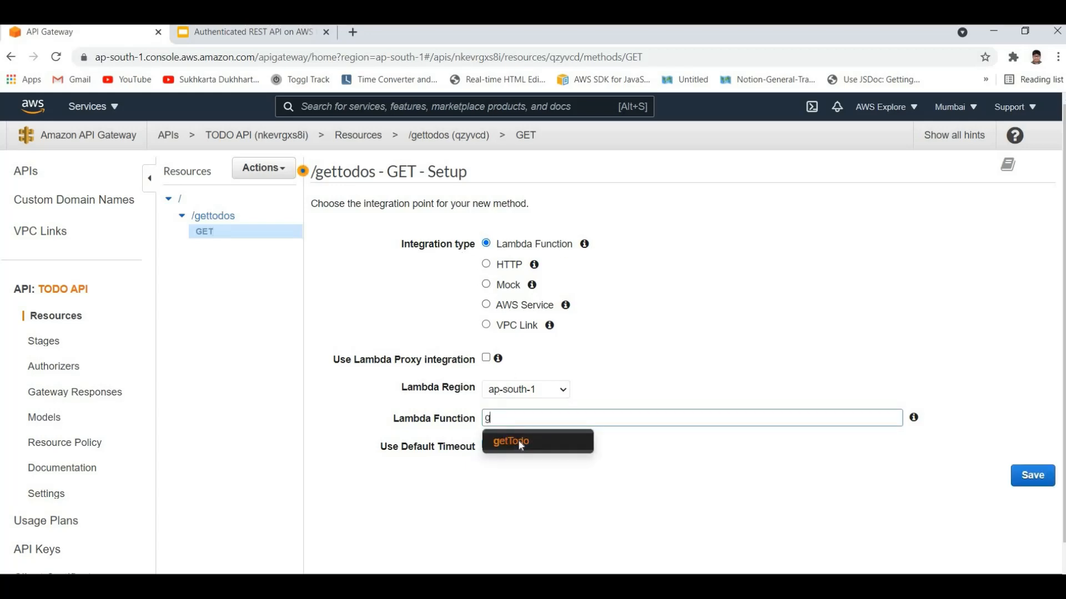
pyautogui.press('Return')
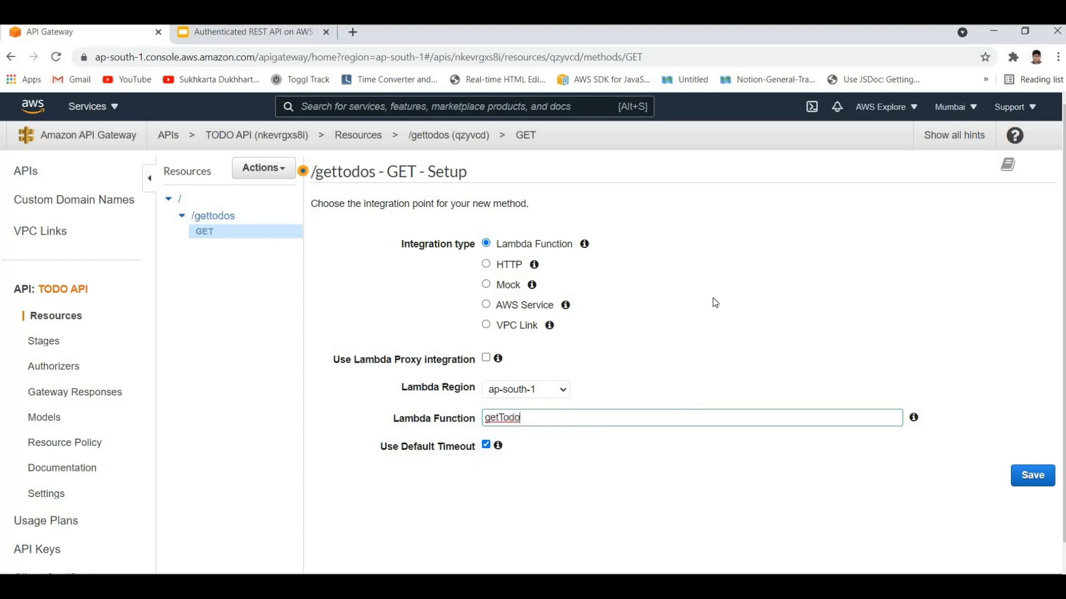
pyautogui.press('Return')
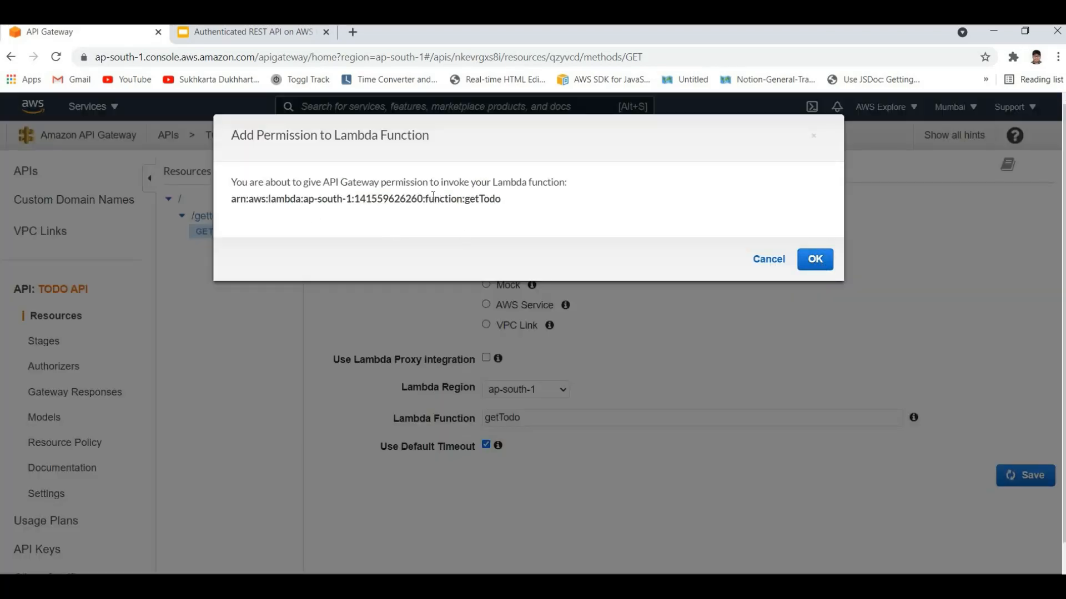
# Step: Grant API Gateway permission to invoke the getTodo Lambda function
pyautogui.click(268, 179)
pyautogui.moveTo(265, 182); pyautogui.dragTo(405, 182)
pyautogui.click(406, 182)
pyautogui.moveTo(264, 182); pyautogui.dragTo(370, 181)
pyautogui.click(396, 182)
pyautogui.click(815, 263)
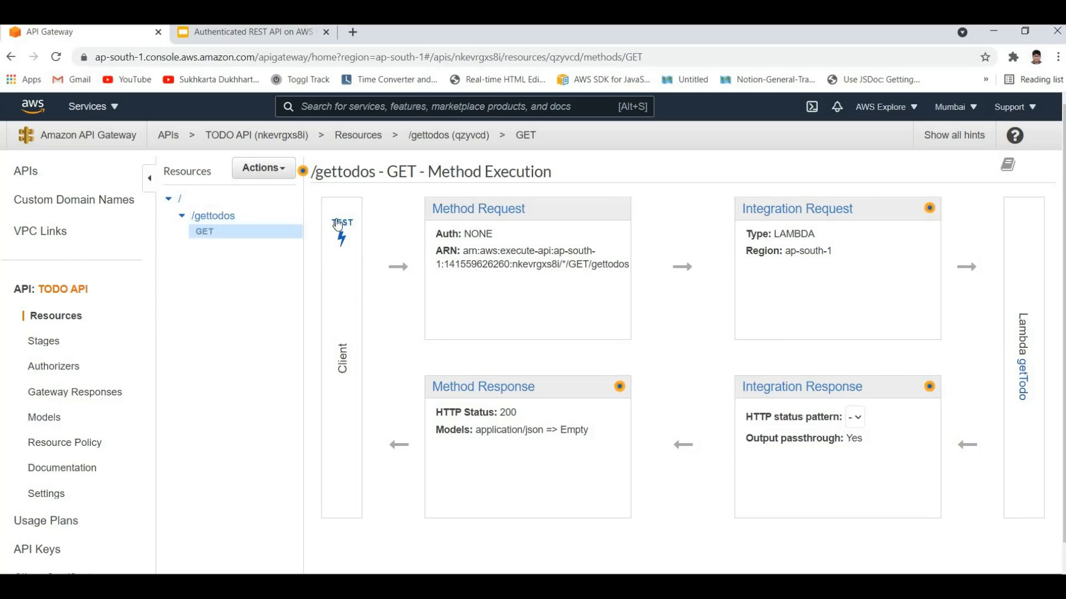
# Step: Deploy the API to a new stage named dev
pyautogui.click(282, 175)
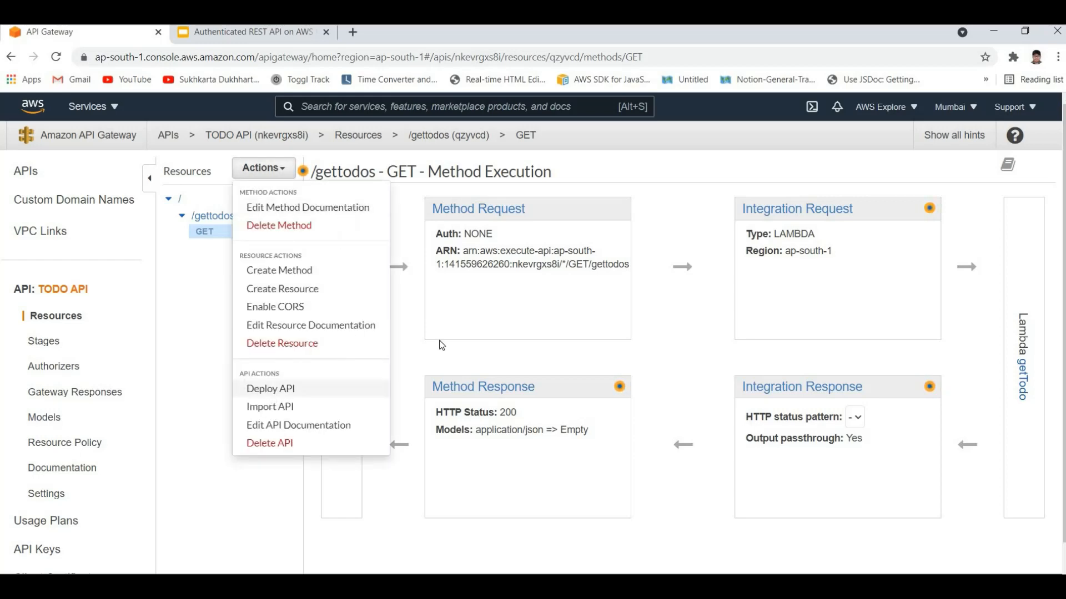
pyautogui.click(271, 388)
pyautogui.click(555, 232)
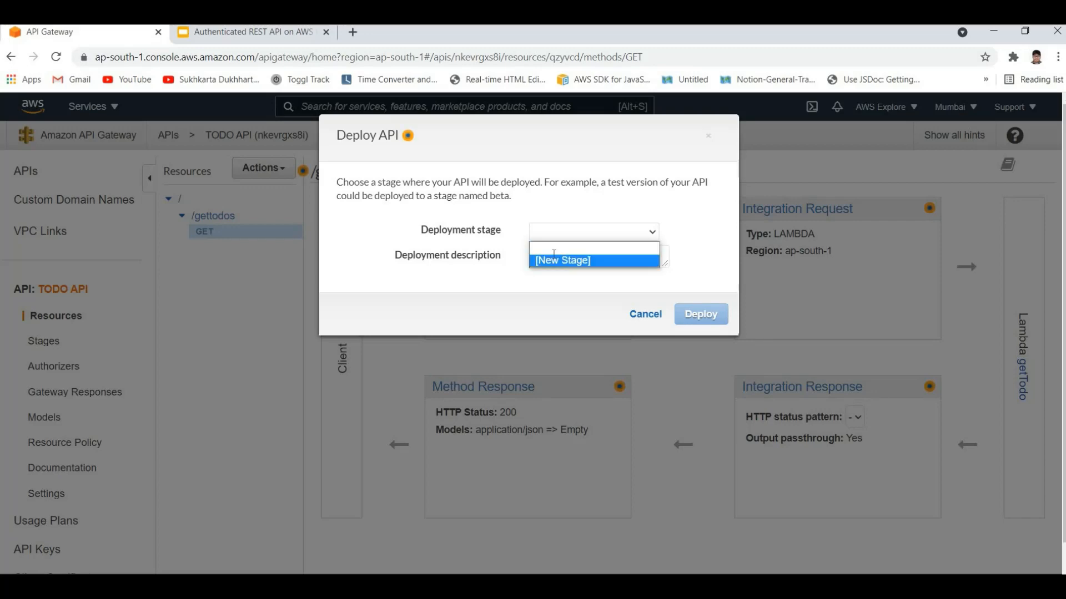
pyautogui.click(554, 259)
pyautogui.click(556, 254)
pyautogui.click(560, 285)
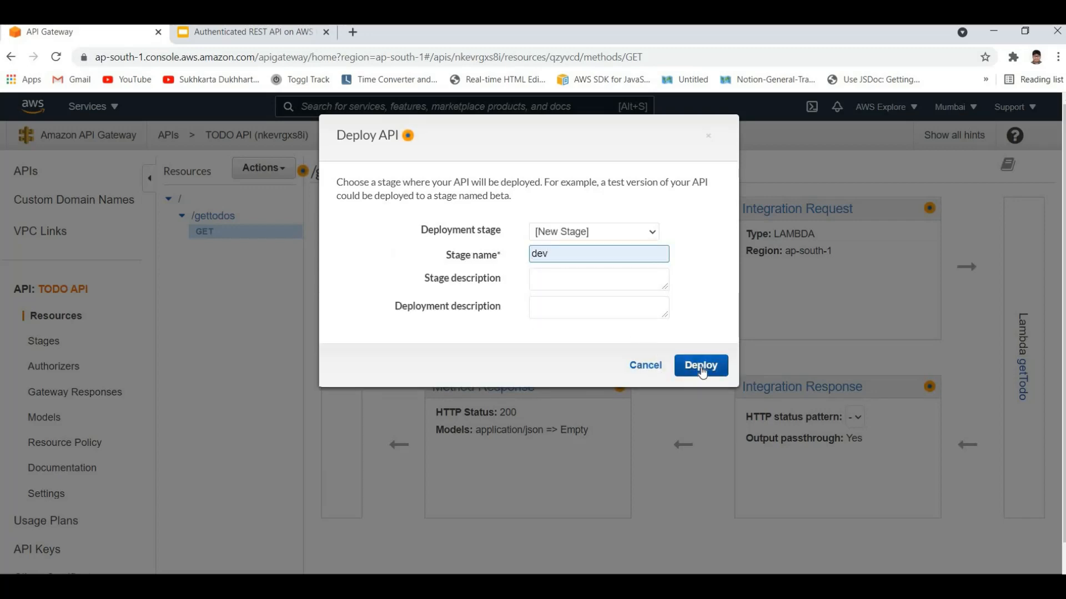
pyautogui.click(691, 371)
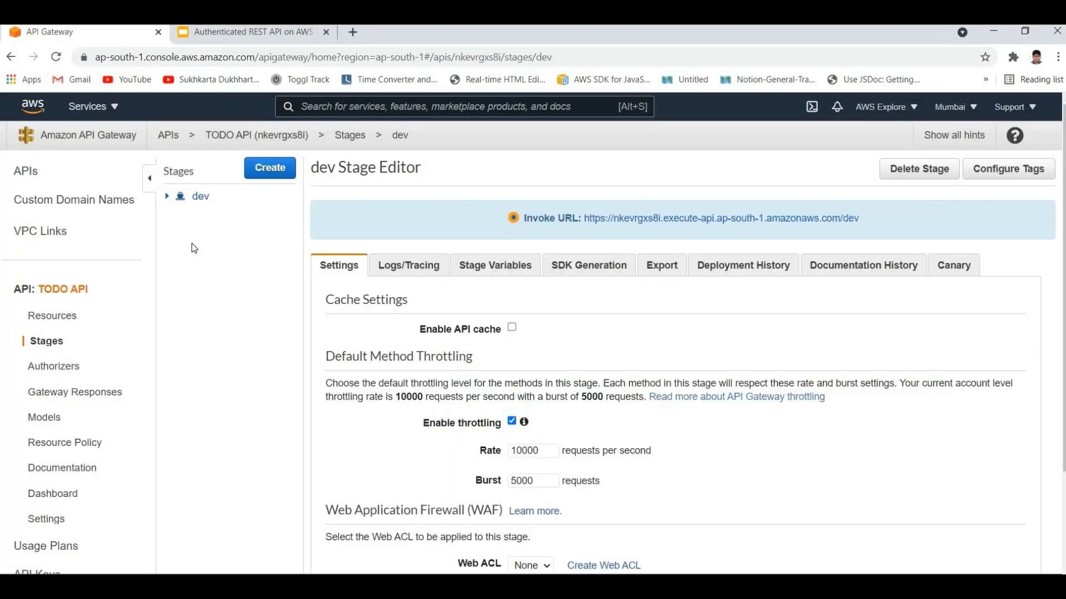
# Step: Open the /gettodos GET method in the dev stage and copy its invoke URL
pyautogui.click(213, 244)
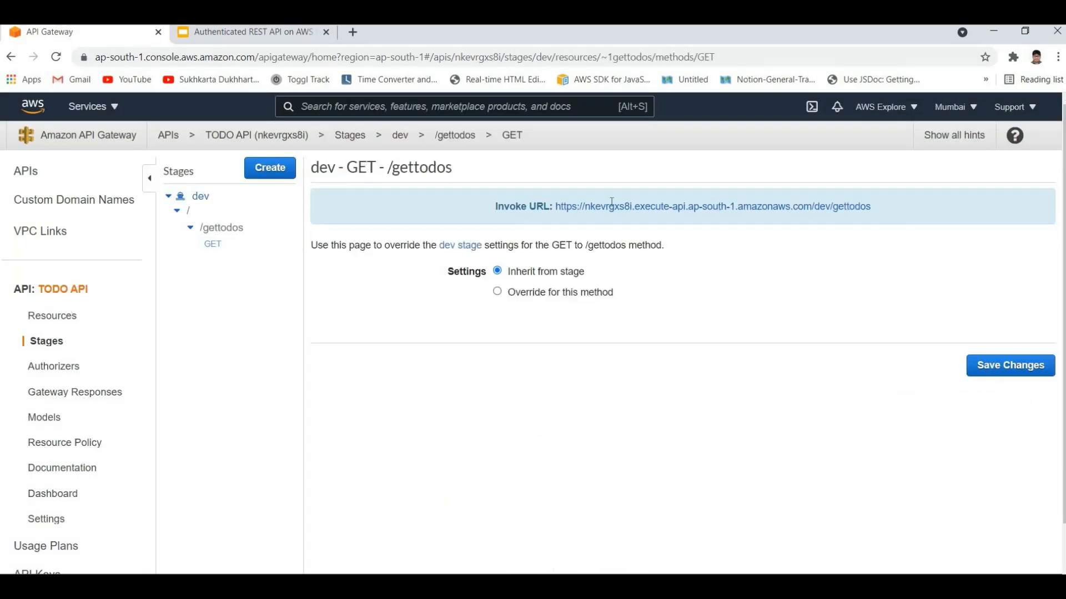
pyautogui.moveTo(554, 207); pyautogui.dragTo(576, 210)
pyautogui.hotkey('ctrl', 'c')
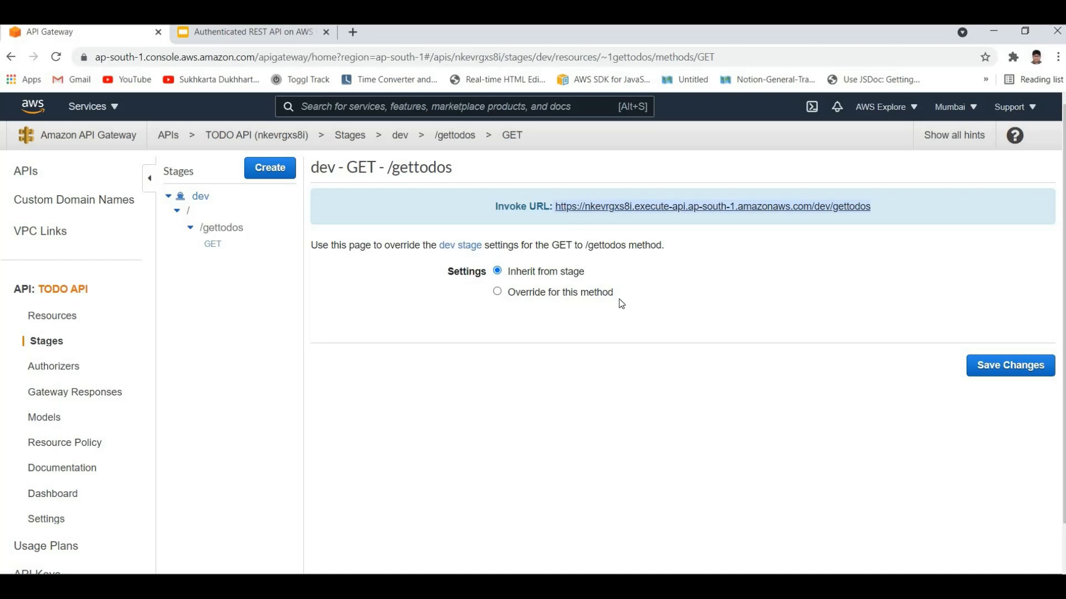
pyautogui.rightClick(578, 209)
pyautogui.click(626, 294)
# Step: Switch to Postman and paste the copied invoke URL into a new GET request
pyautogui.press('super+s')
pyautogui.write('post')
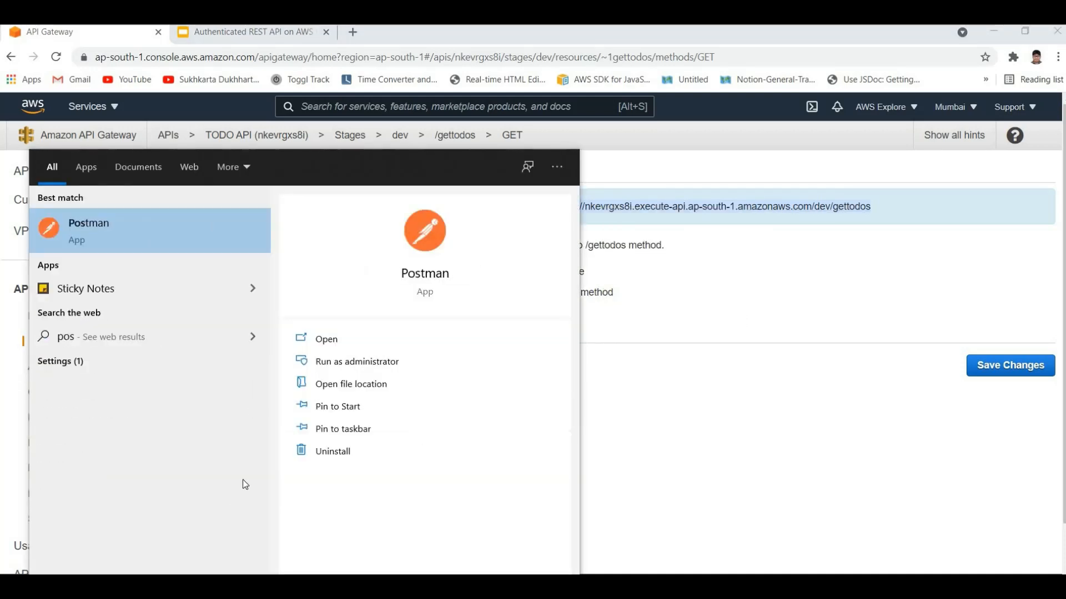
pyautogui.click(341, 338)
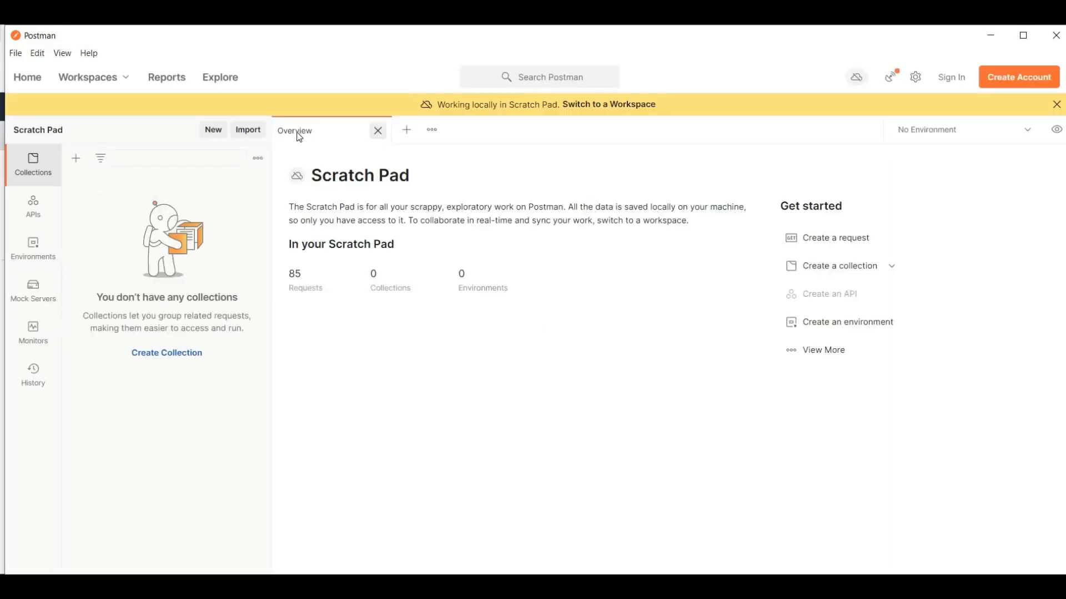
pyautogui.click(378, 131)
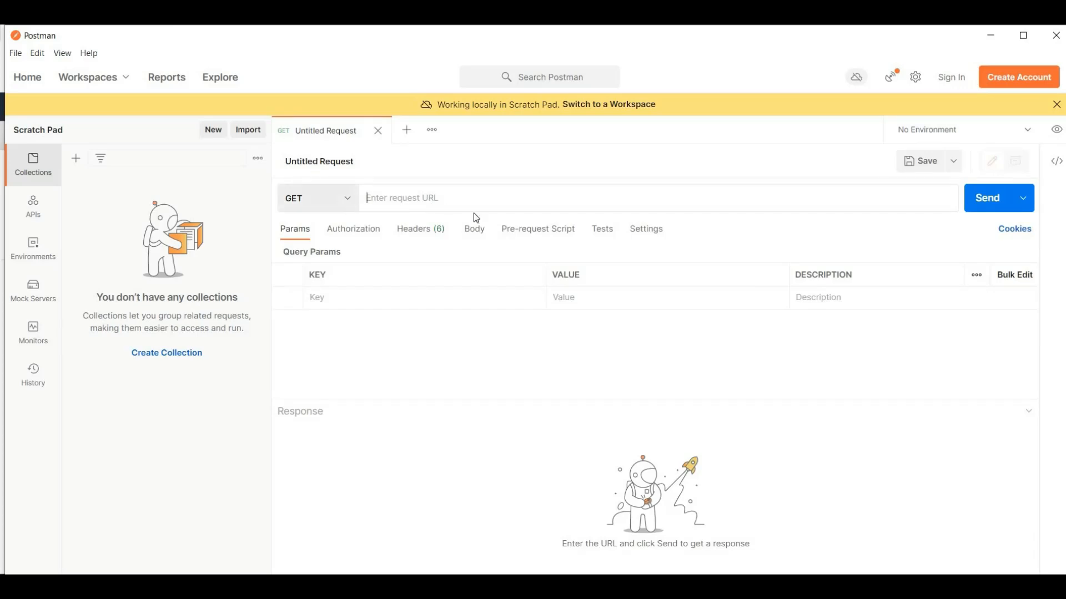
pyautogui.hotkey('ctrl', 'v')
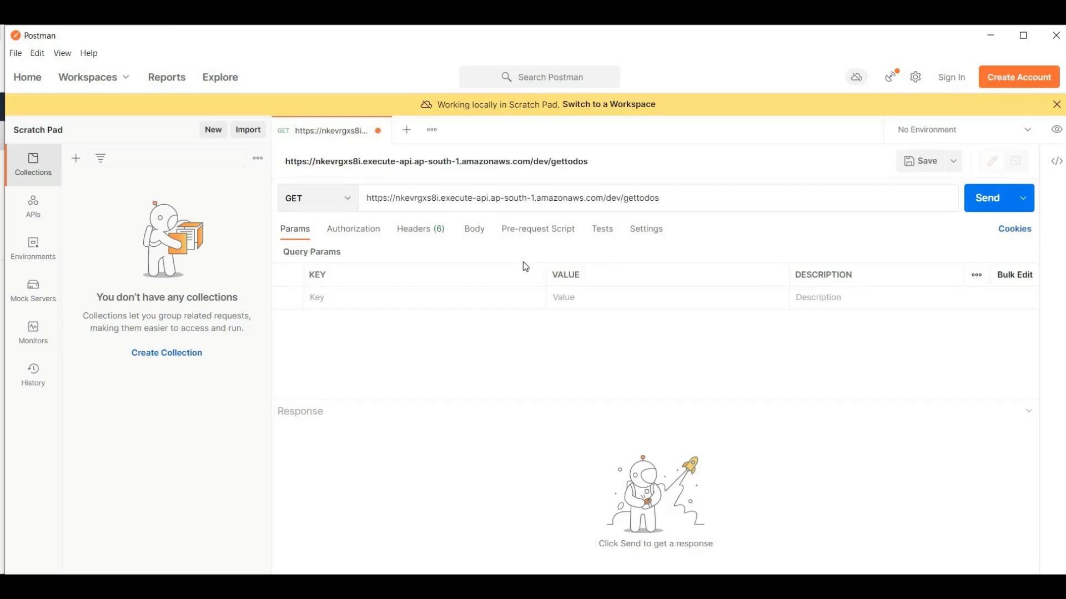
# Step: Dismiss the Postman update notice and send the GET request to the /dev/gettodos endpoint
pyautogui.hotkey('alt', 'Tab')
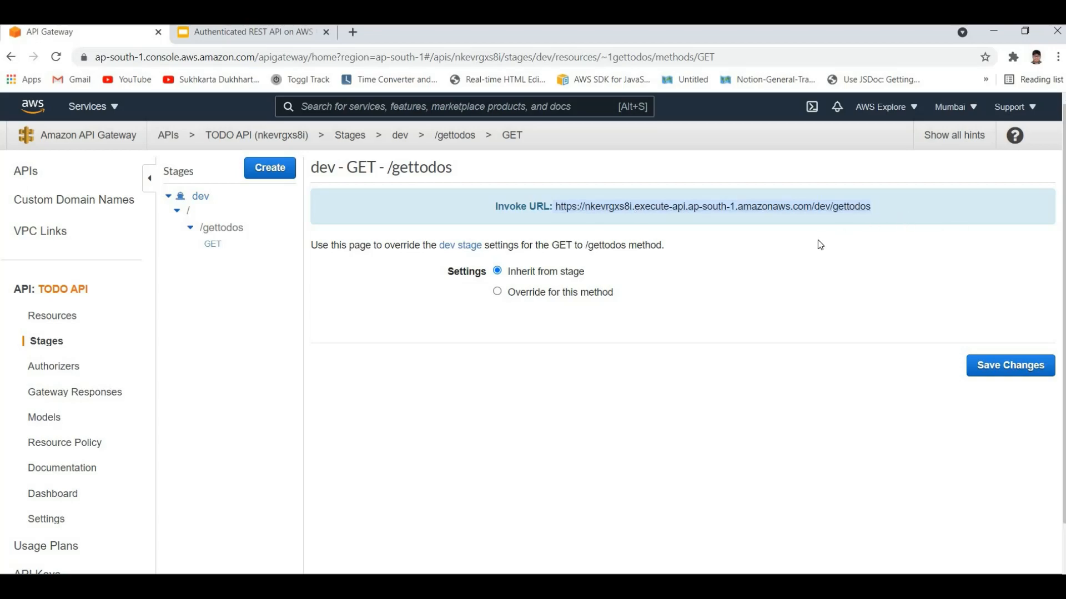
pyautogui.hotkey('alt', 'Tab')
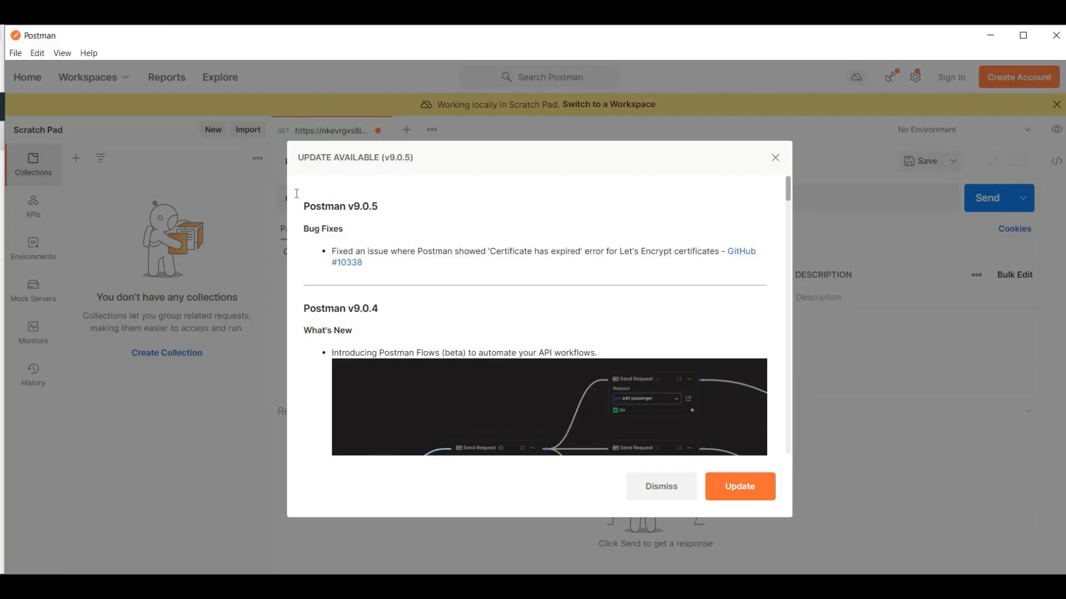
pyautogui.click(775, 155)
pyautogui.click(993, 210)
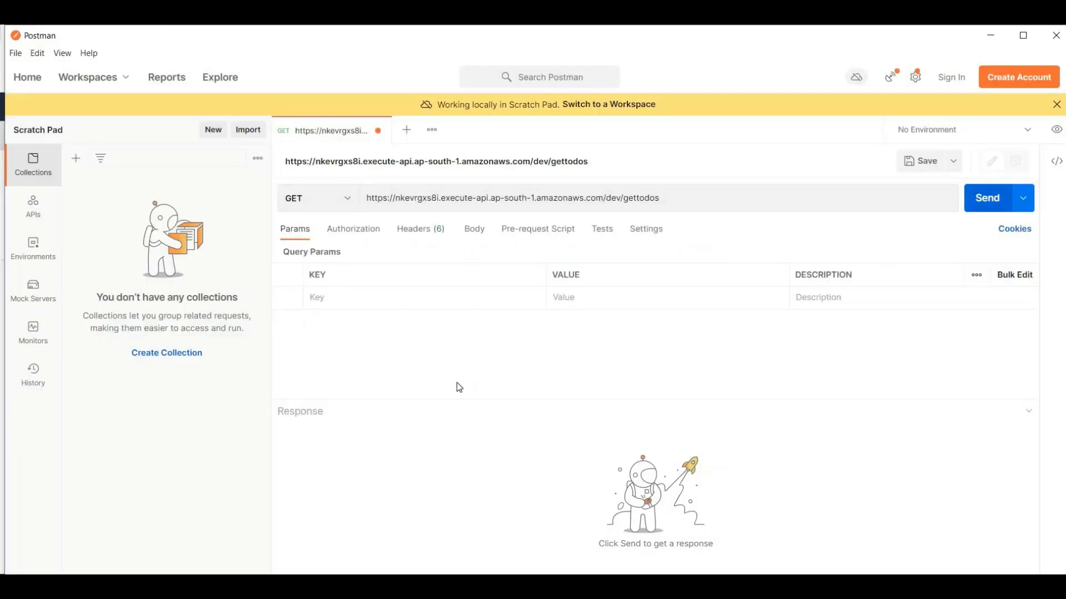
# Step: Examine the status code and body of the JSON response returned by the request
pyautogui.click(361, 504)
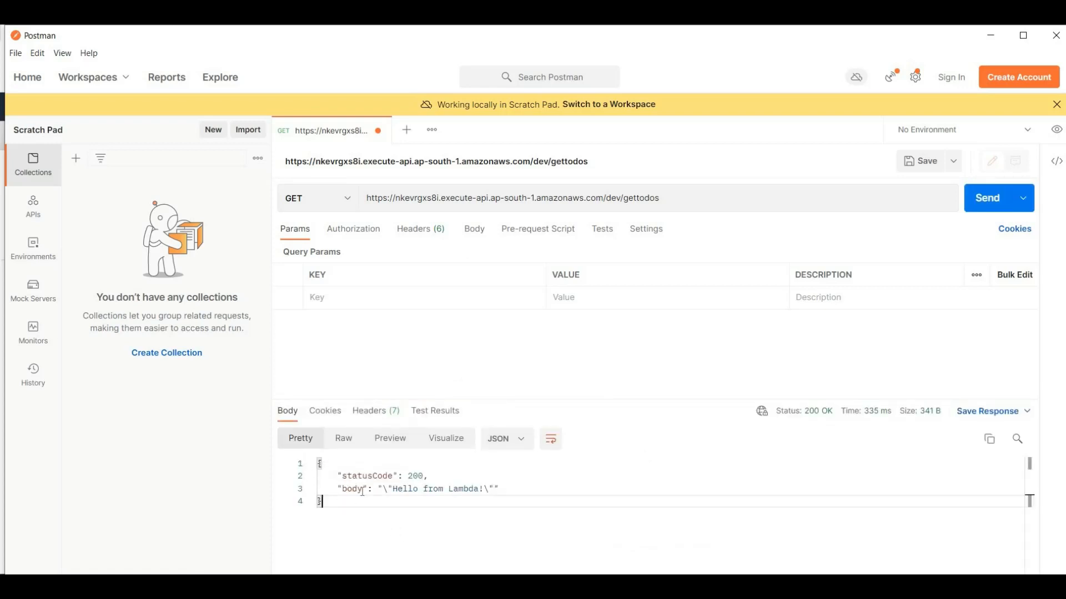
pyautogui.hotkey('shift', 'Up')
pyautogui.hotkey('shift', 'Up')
pyautogui.hotkey('shift', 'Up')
pyautogui.hotkey('shift', 'Up')
pyautogui.click(358, 517)
pyautogui.moveTo(359, 516); pyautogui.dragTo(500, 489)
pyautogui.click(377, 512)
pyautogui.click(500, 489)
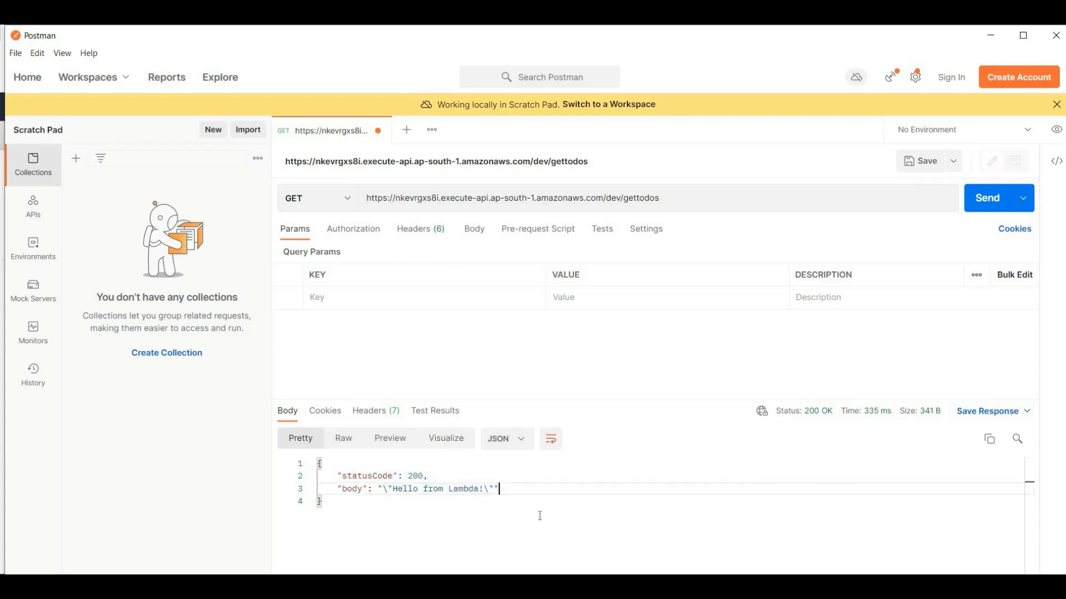
# Step: Switch back to the API Gateway console and review the invoke URL of the /gettodos GET method
pyautogui.moveTo(537, 514); pyautogui.dragTo(657, 279)
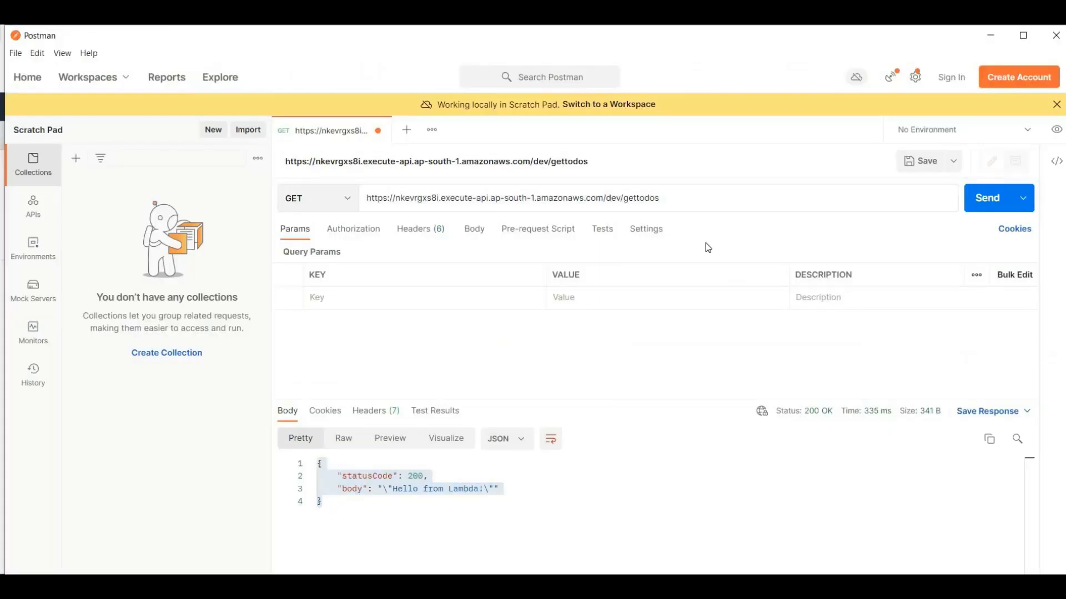
pyautogui.moveTo(705, 243); pyautogui.dragTo(564, 318)
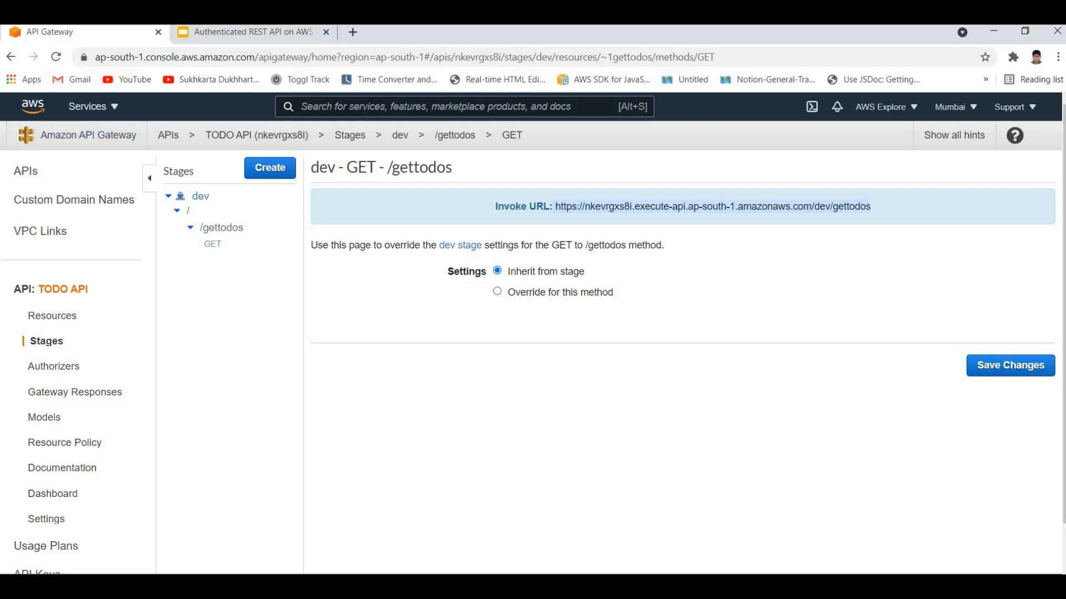
pyautogui.click(365, 109)
pyautogui.moveTo(903, 213); pyautogui.dragTo(917, 207)
pyautogui.click(864, 245)
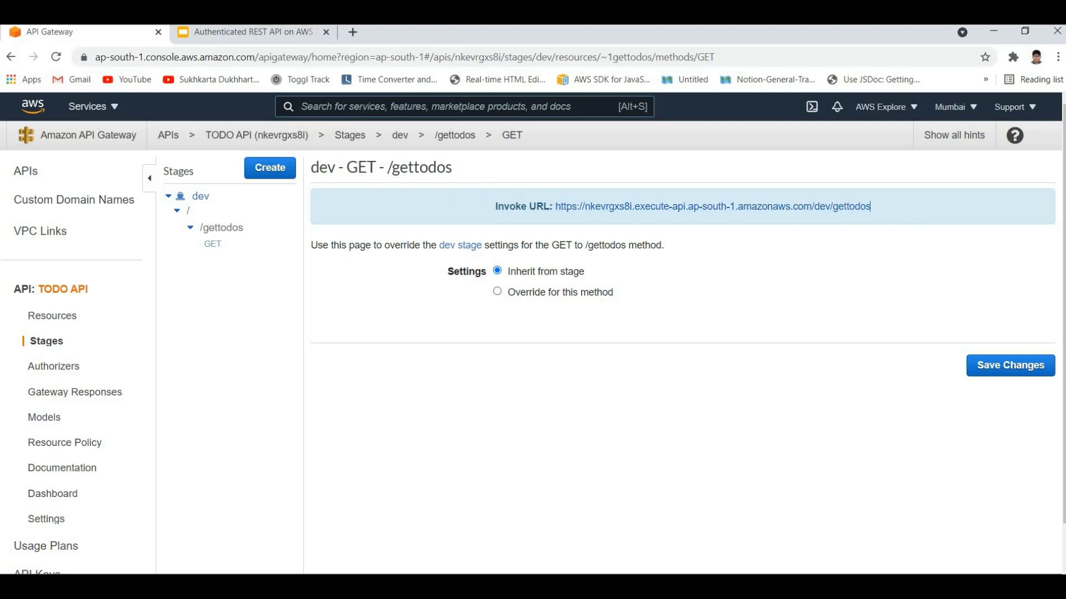
# Step: Search the AWS console for the Cognito service
pyautogui.hotkey('alt', 's')
pyautogui.write('amaz')
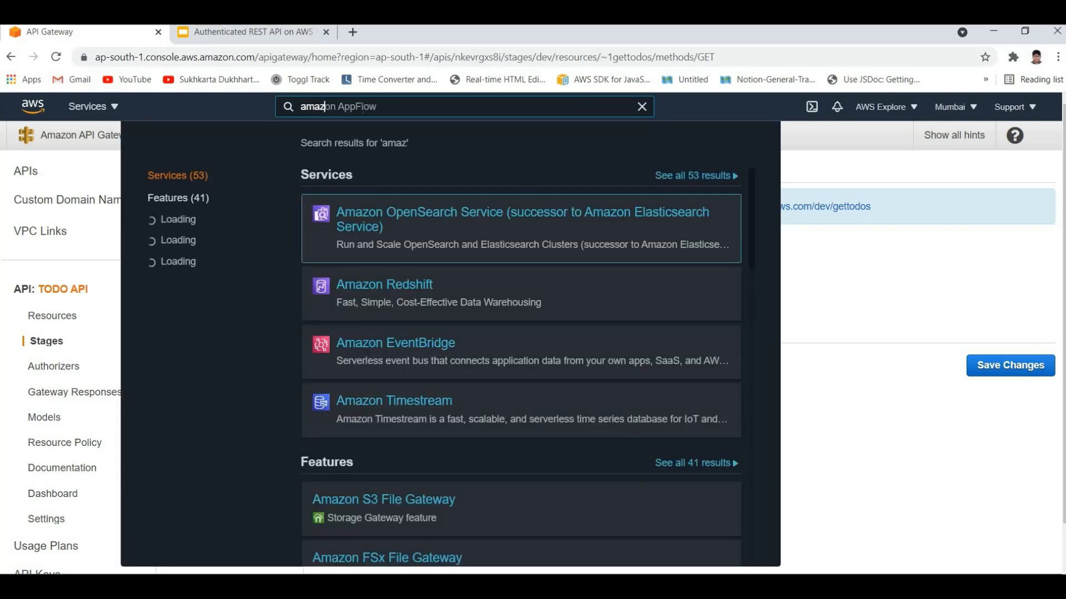
pyautogui.press('BackSpace')
pyautogui.press('BackSpace')
pyautogui.press('BackSpace')
pyautogui.press('BackSpace')
pyautogui.write('co')
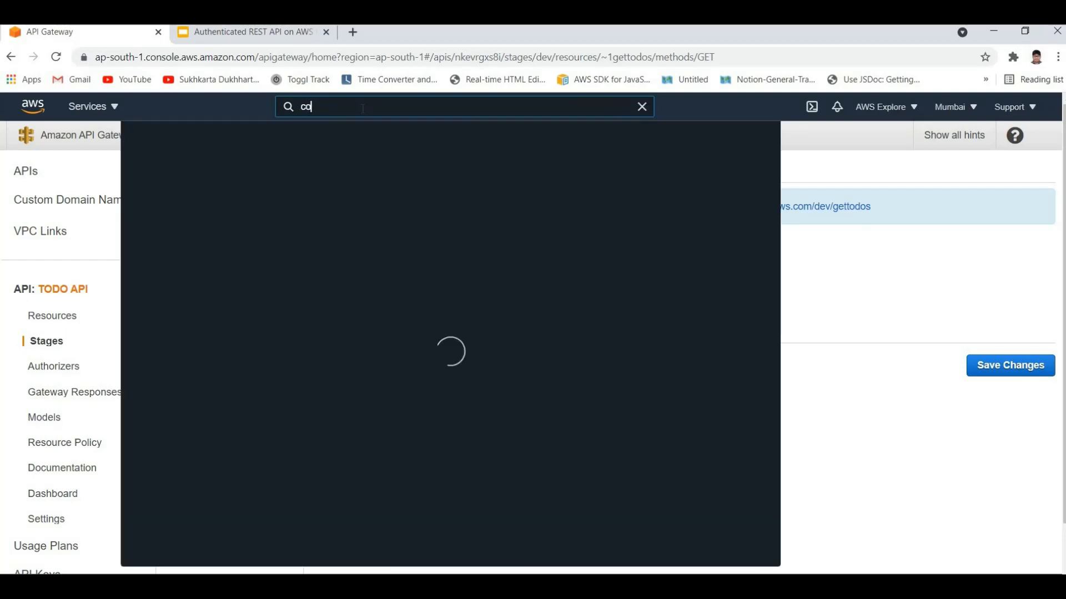
pyautogui.write('g')
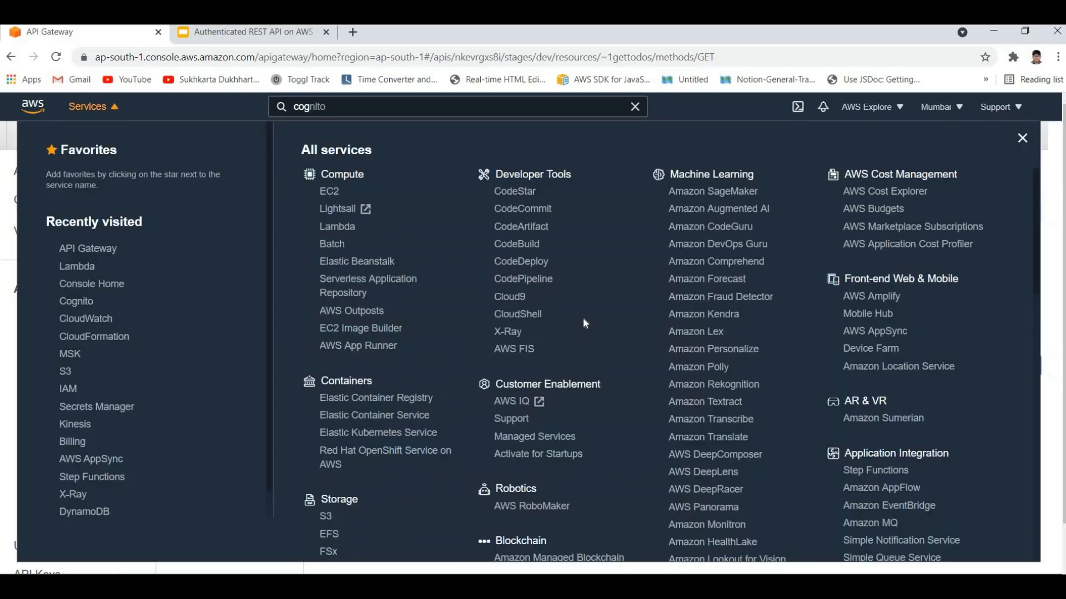
# Step: Open the Cognito service from the Security, Identity, & Compliance group in the full list of AWS services
pyautogui.scroll(-3, 609, 330)
pyautogui.scroll(-5, 618, 334)
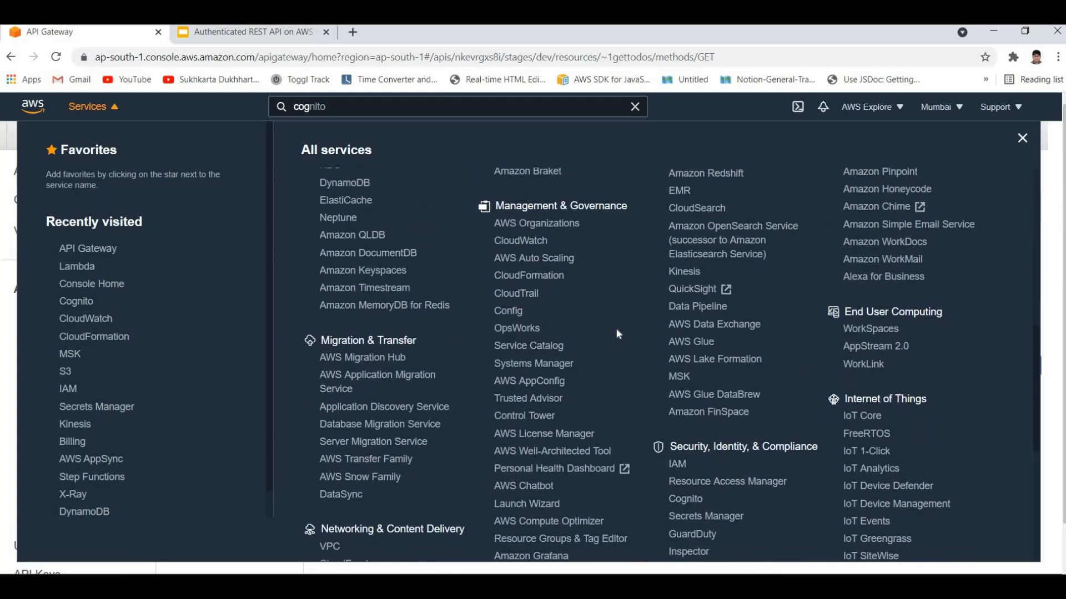
pyautogui.scroll(-5, 621, 328)
pyautogui.scroll(3, 666, 300)
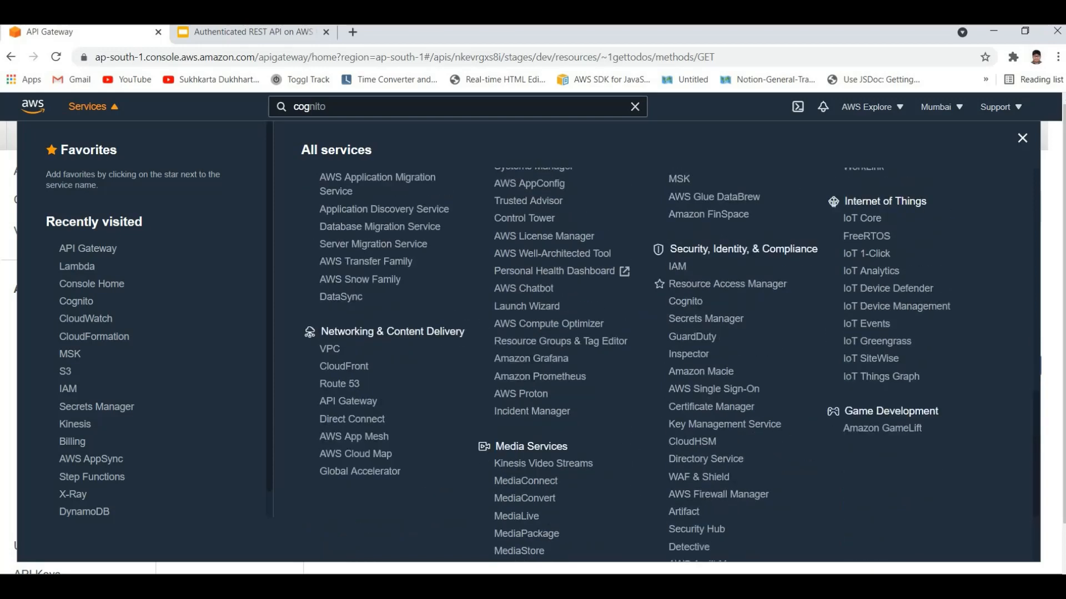
pyautogui.moveTo(676, 249); pyautogui.dragTo(795, 250)
pyautogui.click(724, 410)
pyautogui.click(684, 301)
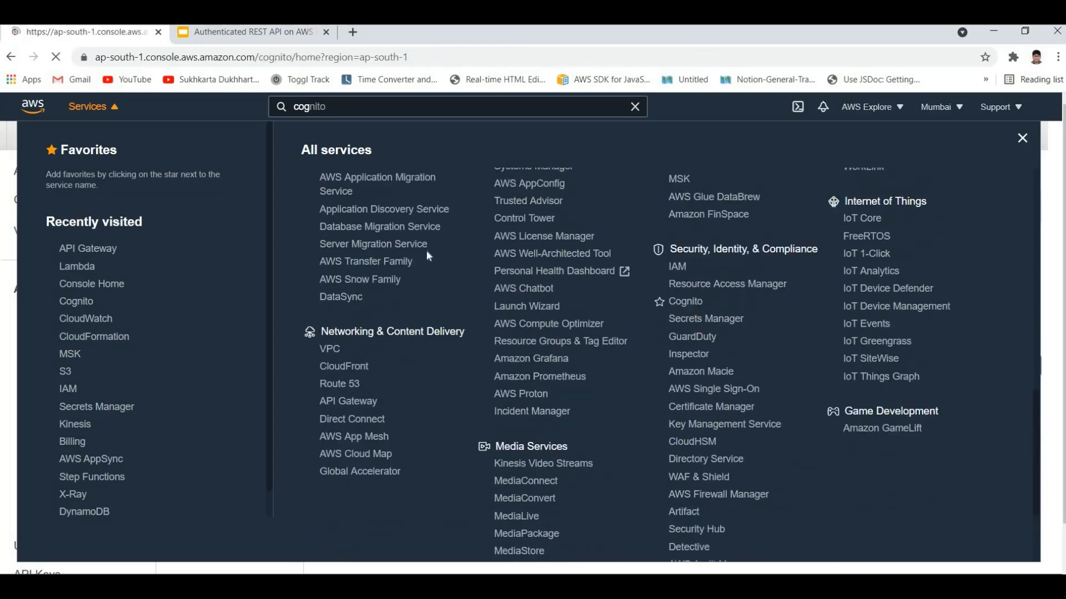
# Step: Read the Amazon Cognito introduction to user pools and identity pools, including the sign-up and AWS access descriptions
pyautogui.tripleClick(633, 244)
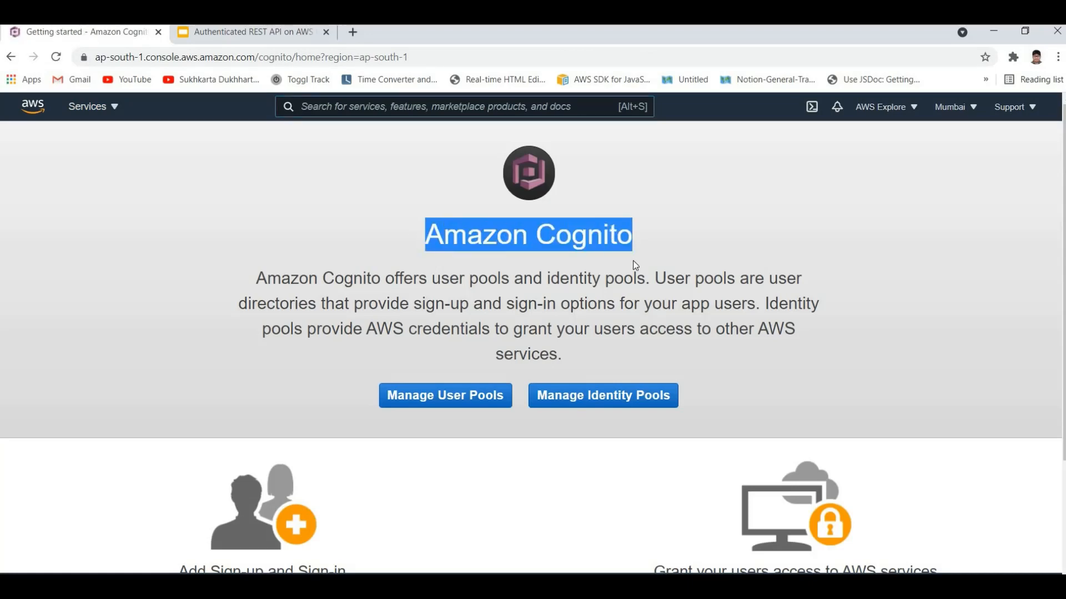
pyautogui.click(635, 265)
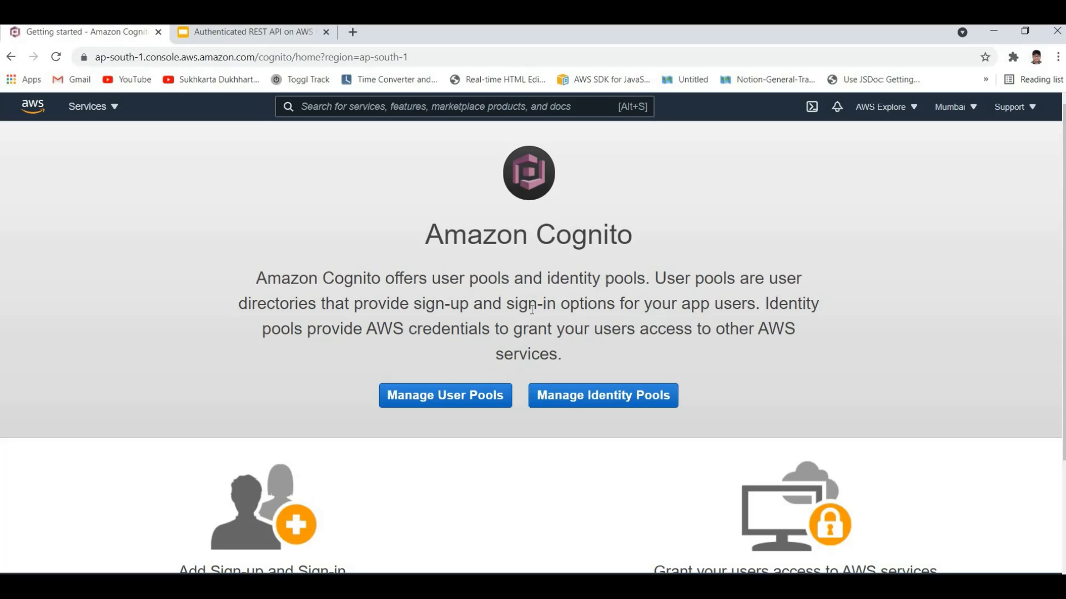
pyautogui.scroll(-3, 532, 309)
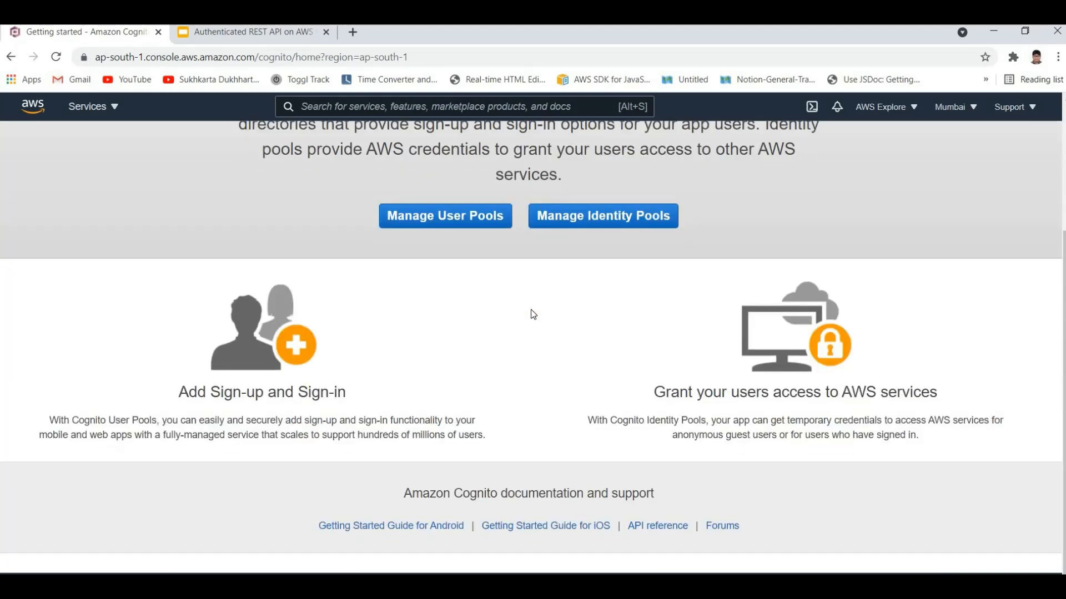
pyautogui.scroll(3, 531, 308)
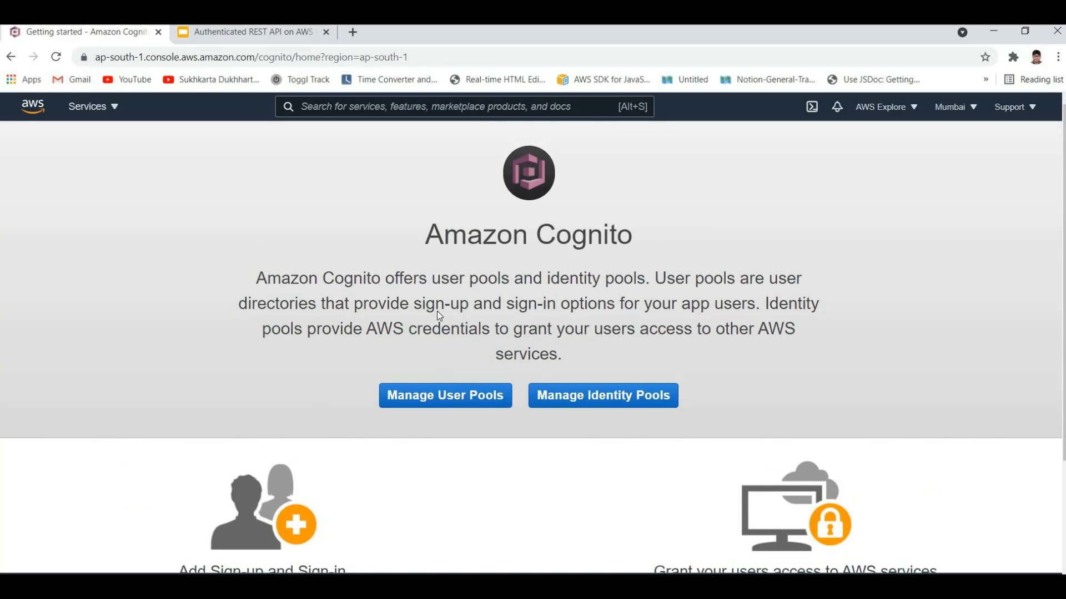
pyautogui.scroll(-3, 438, 316)
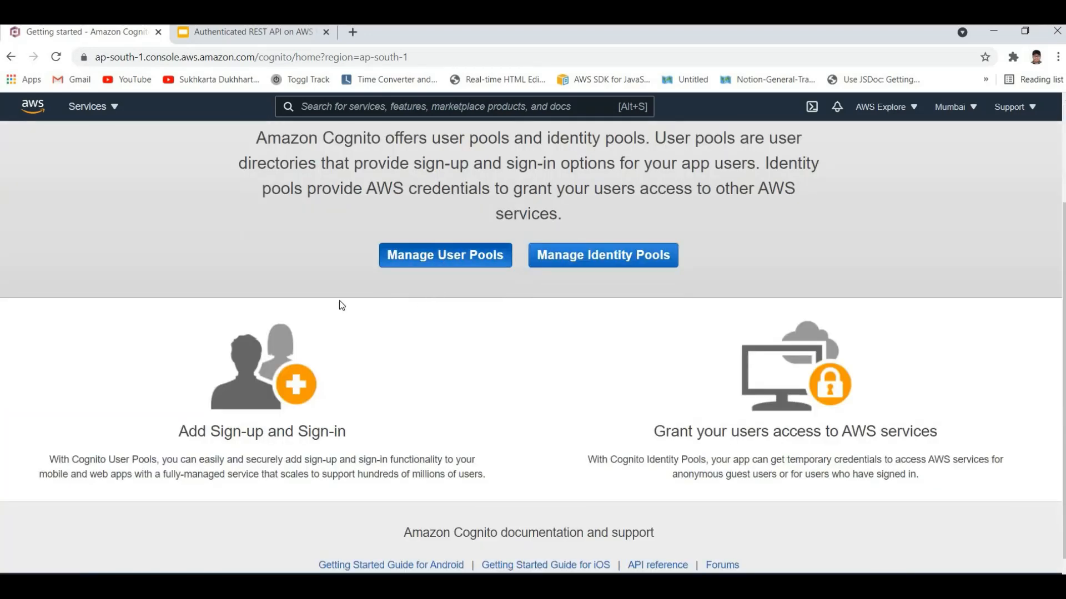
# Step: Go to the management of Cognito user pools and start creating a new user pool
pyautogui.click(391, 260)
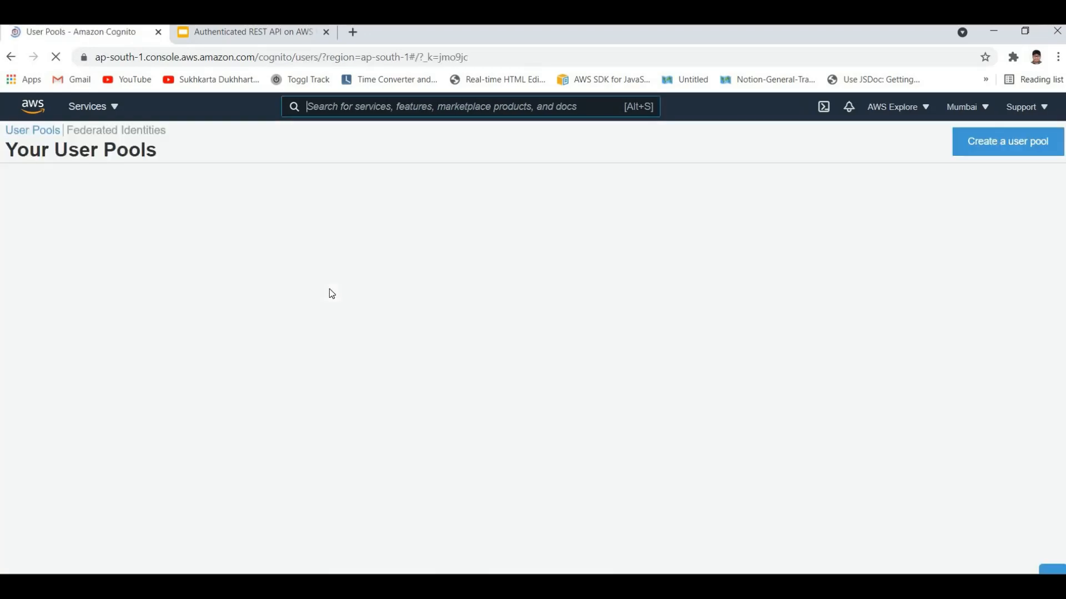
pyautogui.click(996, 148)
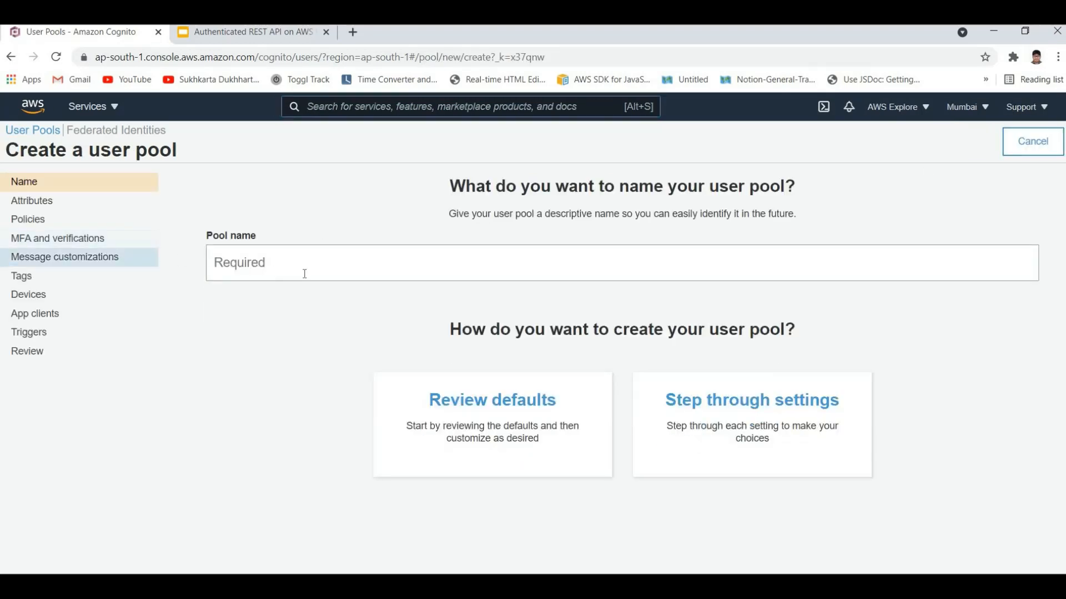
pyautogui.click(31, 131)
pyautogui.click(1005, 145)
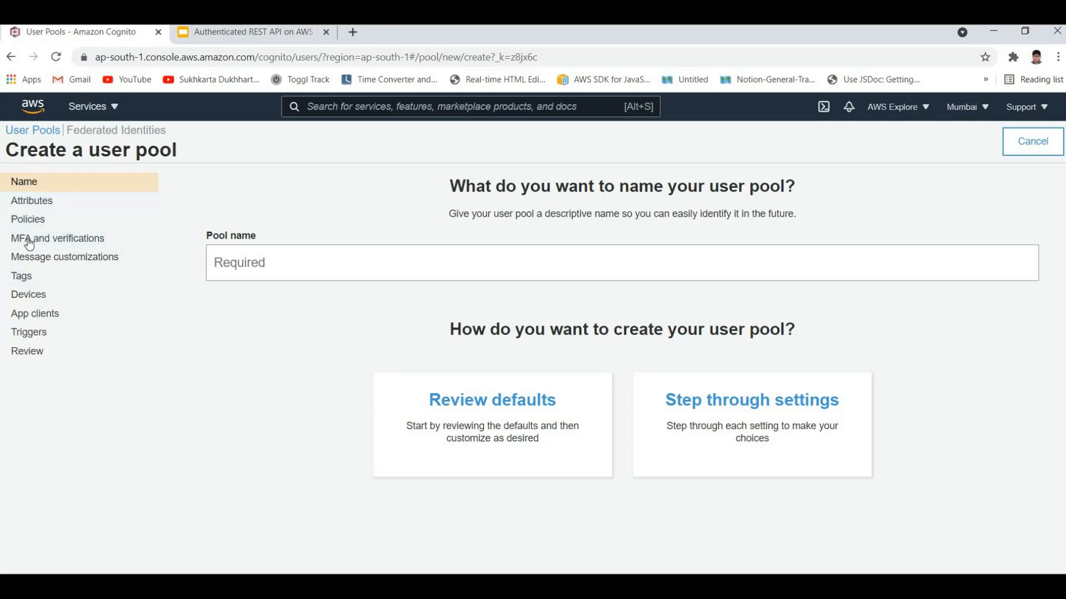
# Step: Examine the new user pool's sign-in options, required standard attributes and password policies
pyautogui.click(23, 205)
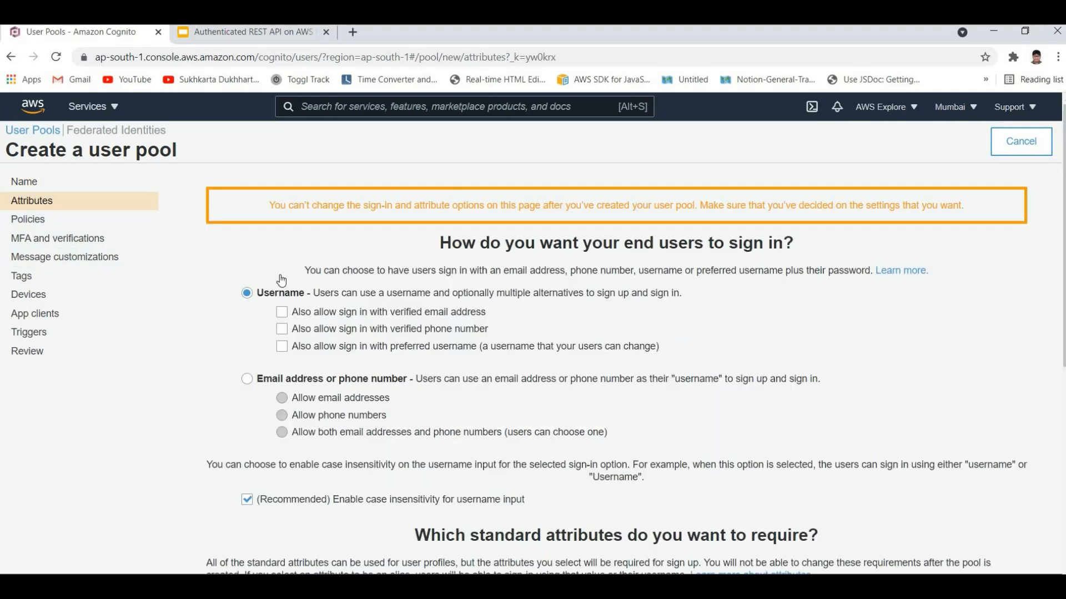
pyautogui.scroll(-1, 455, 305)
pyautogui.scroll(1, 754, 298)
pyautogui.scroll(-2, 396, 402)
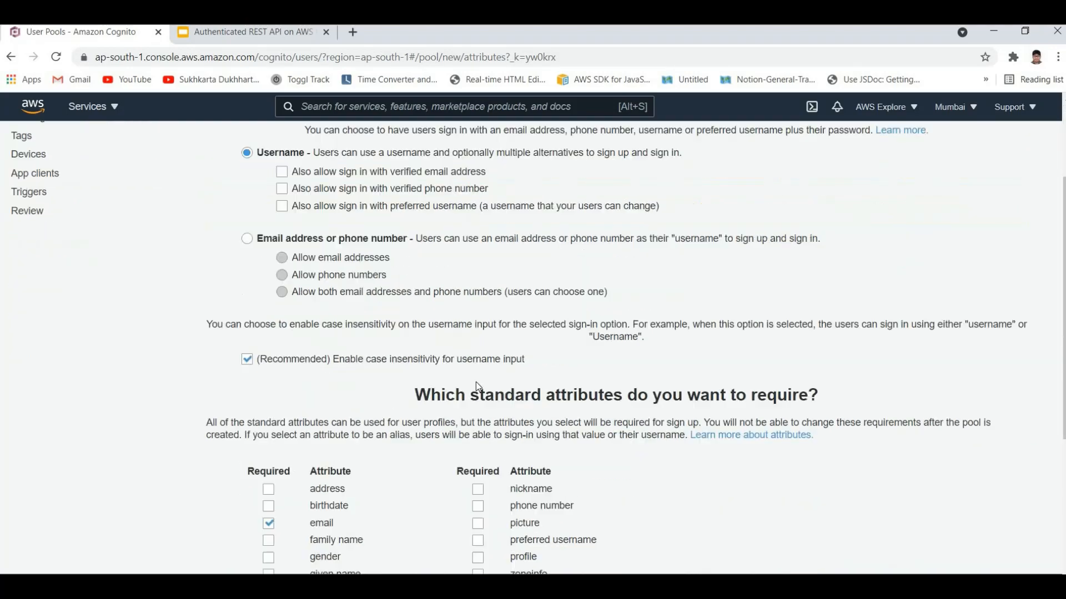
pyautogui.scroll(-4, 473, 373)
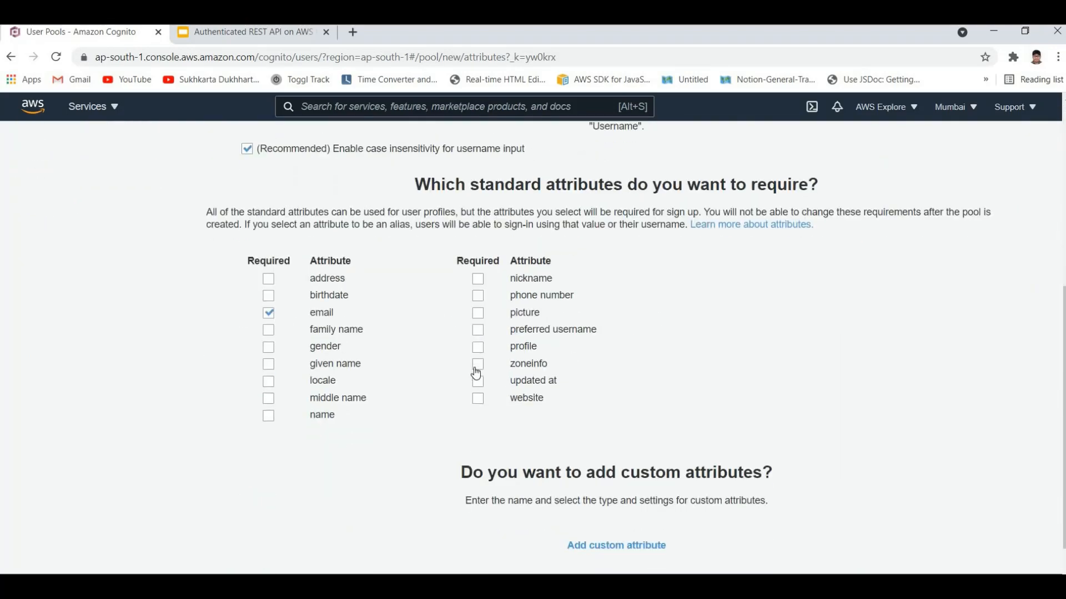
pyautogui.scroll(6, 37, 249)
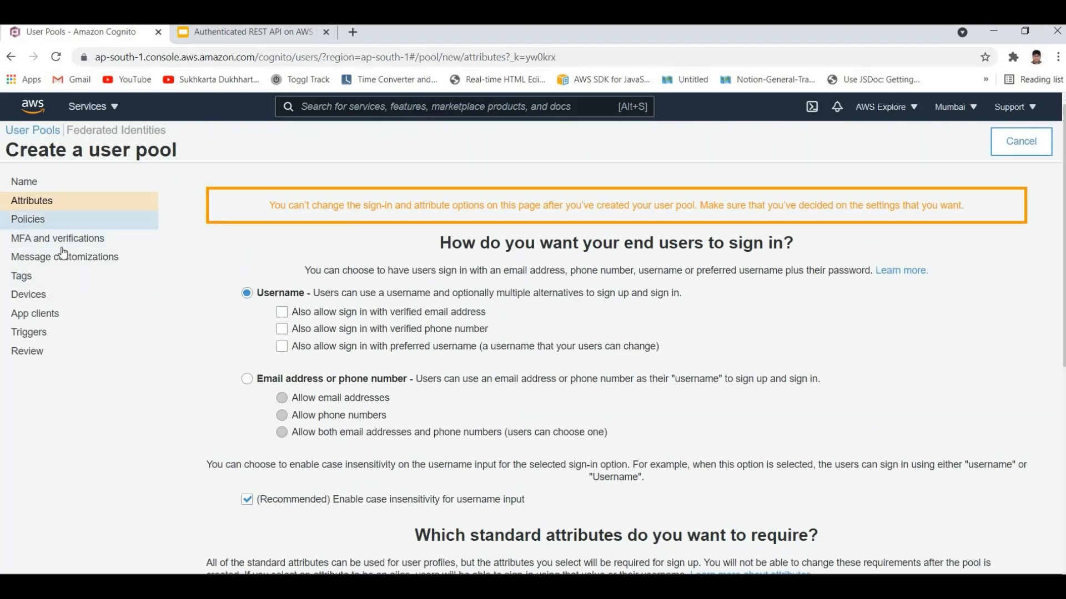
pyautogui.click(30, 220)
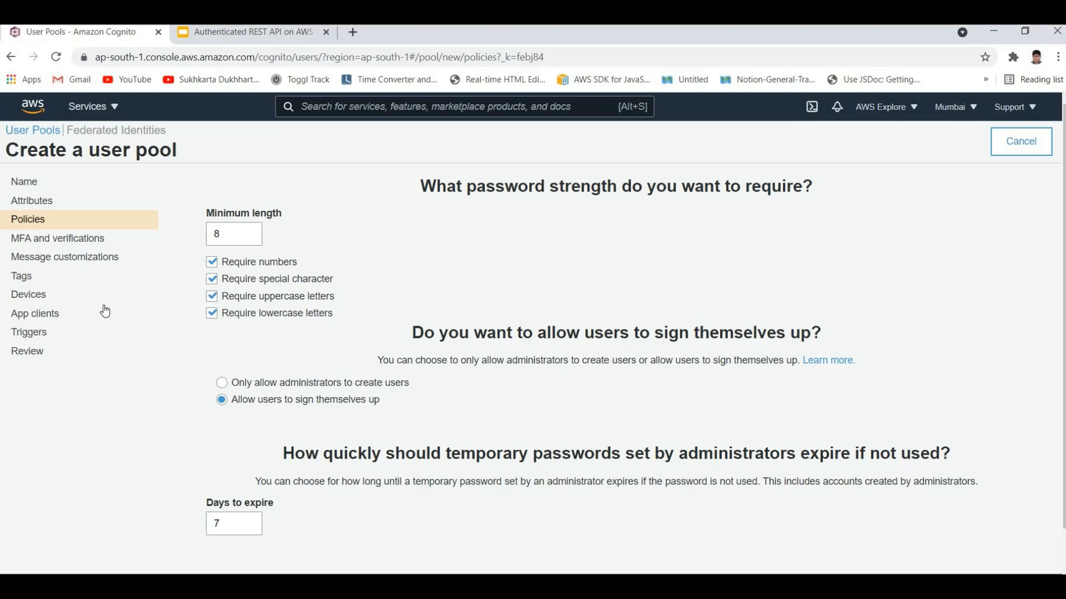
# Step: Examine the user pool's multi-factor authentication, account recovery and attribute verification options
pyautogui.click(62, 240)
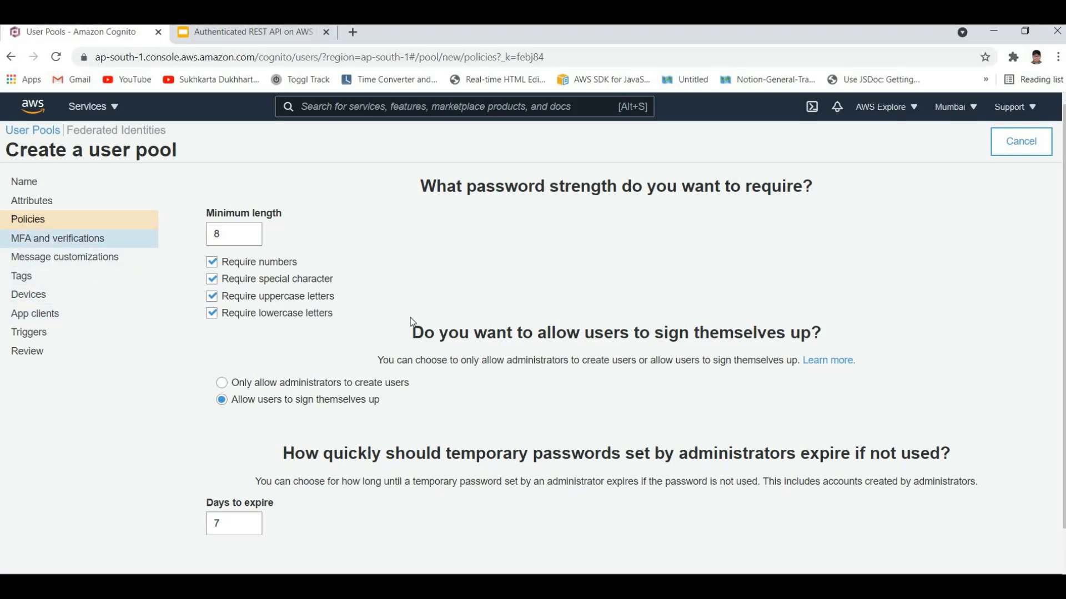
pyautogui.scroll(-5, 411, 319)
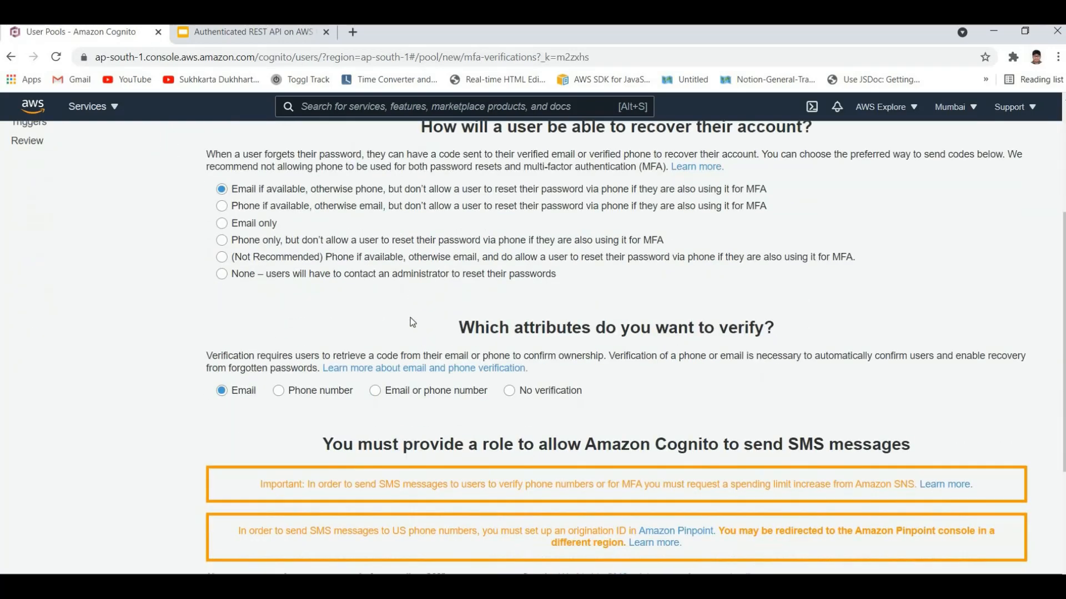
pyautogui.scroll(5, 408, 319)
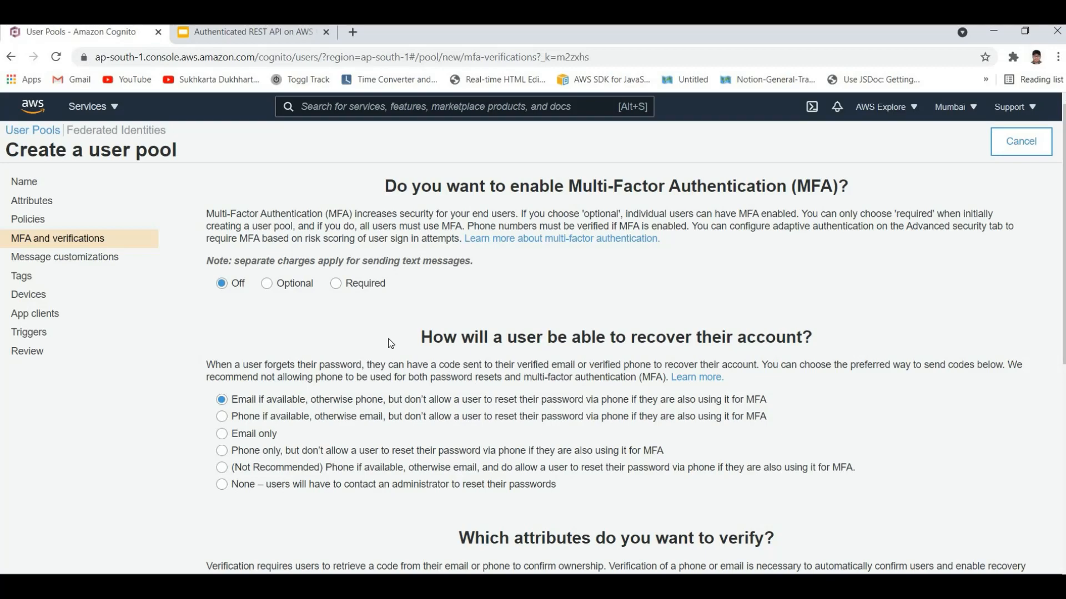
pyautogui.scroll(-2, 355, 342)
pyautogui.scroll(2, 300, 344)
pyautogui.scroll(-3, 64, 240)
pyautogui.scroll(2, 48, 191)
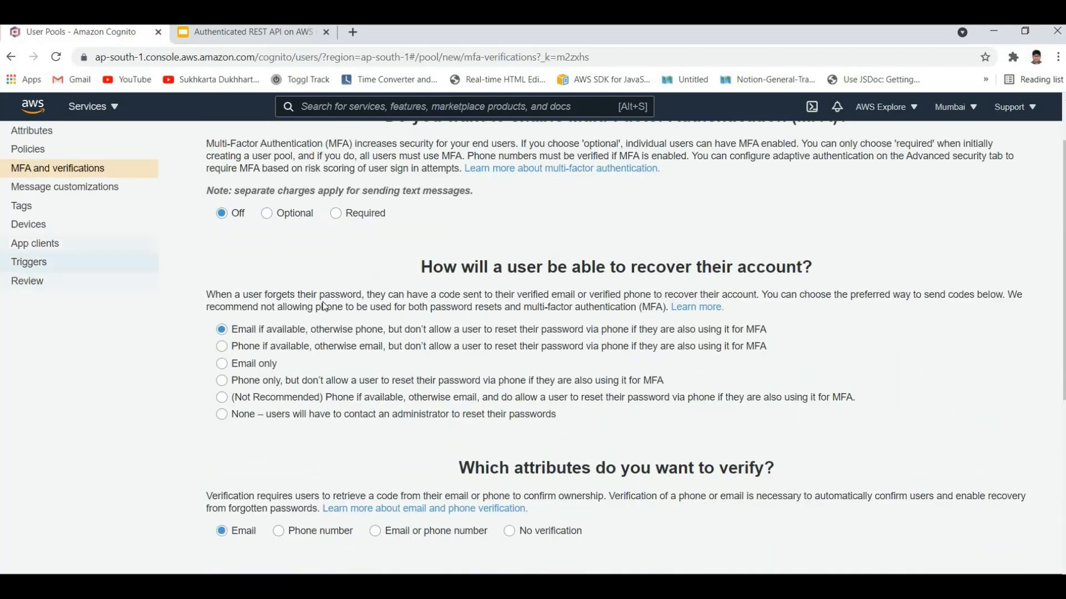
pyautogui.click(454, 319)
pyautogui.scroll(-2, 311, 365)
pyautogui.scroll(2, 333, 367)
# Step: Examine the user pool's message customizations, covering the sender email address, Amazon SES configuration, and verification and invitation messages
pyautogui.click(432, 361)
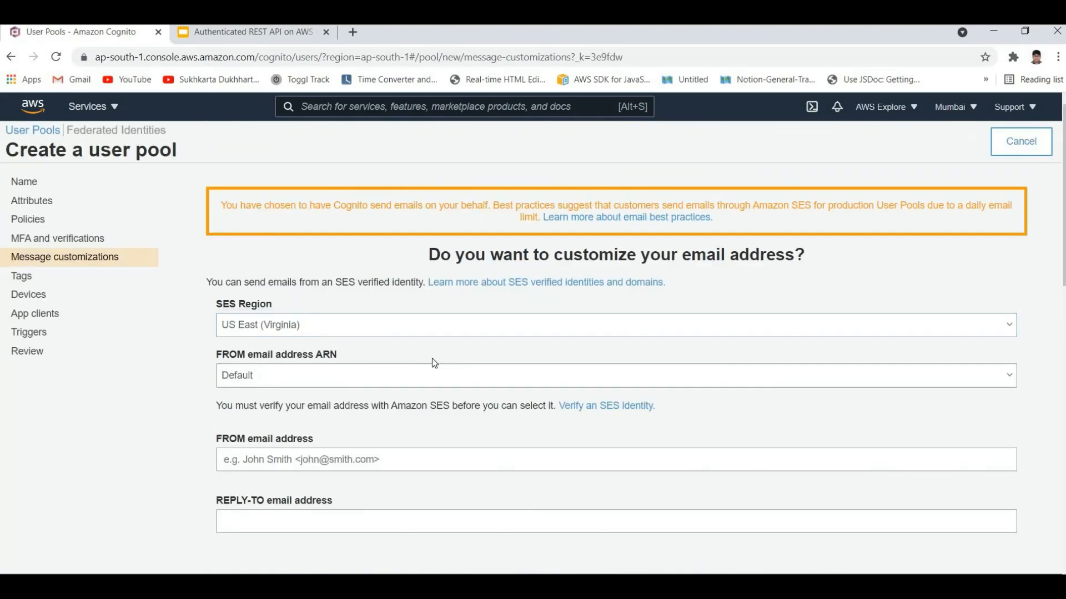
pyautogui.scroll(-10, 434, 364)
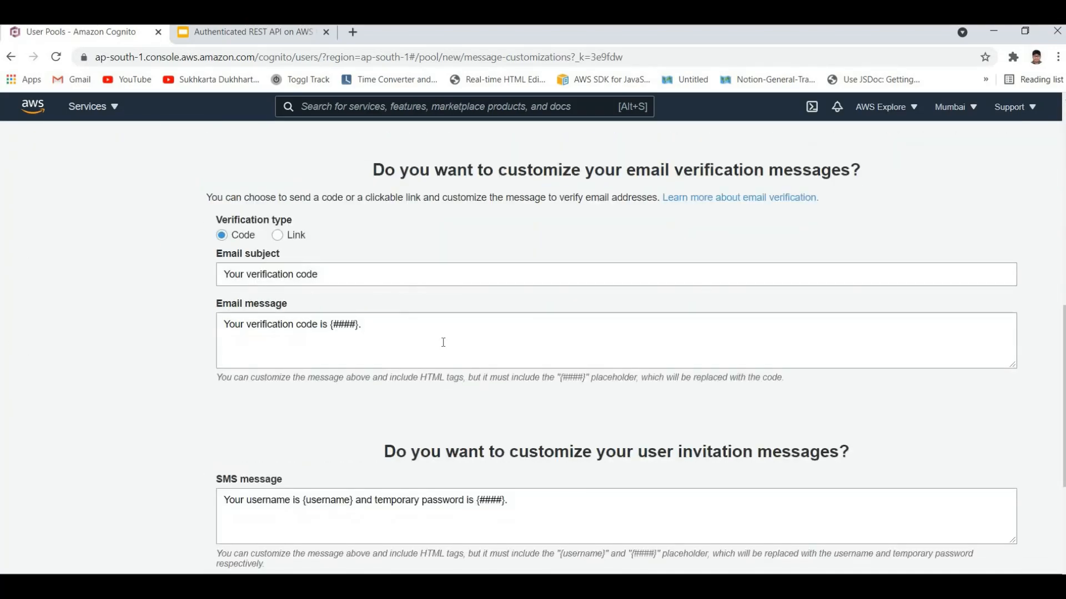
pyautogui.click(438, 353)
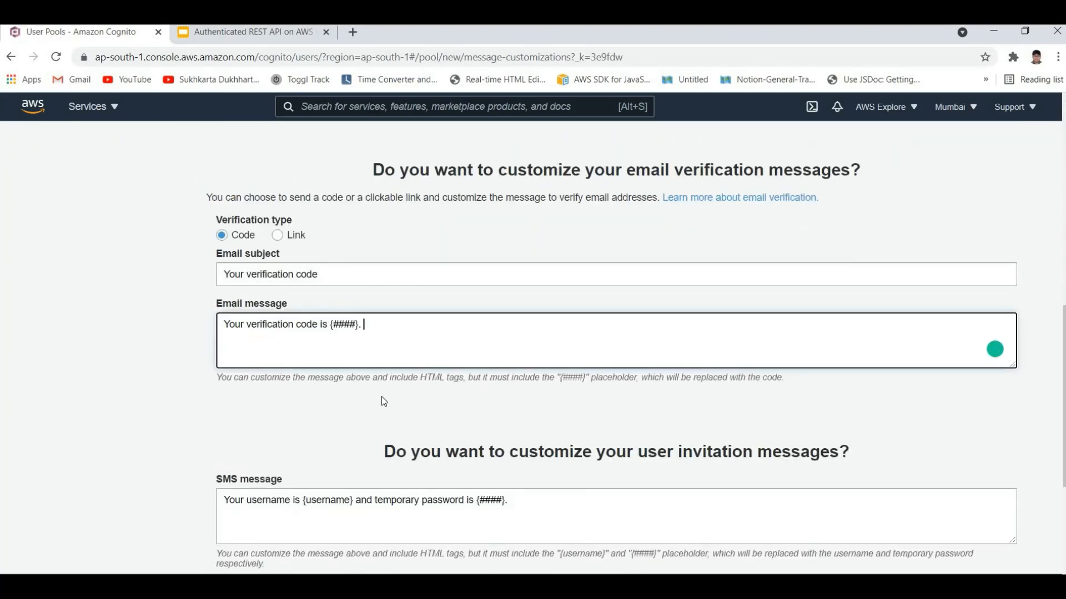
pyautogui.scroll(4, 382, 397)
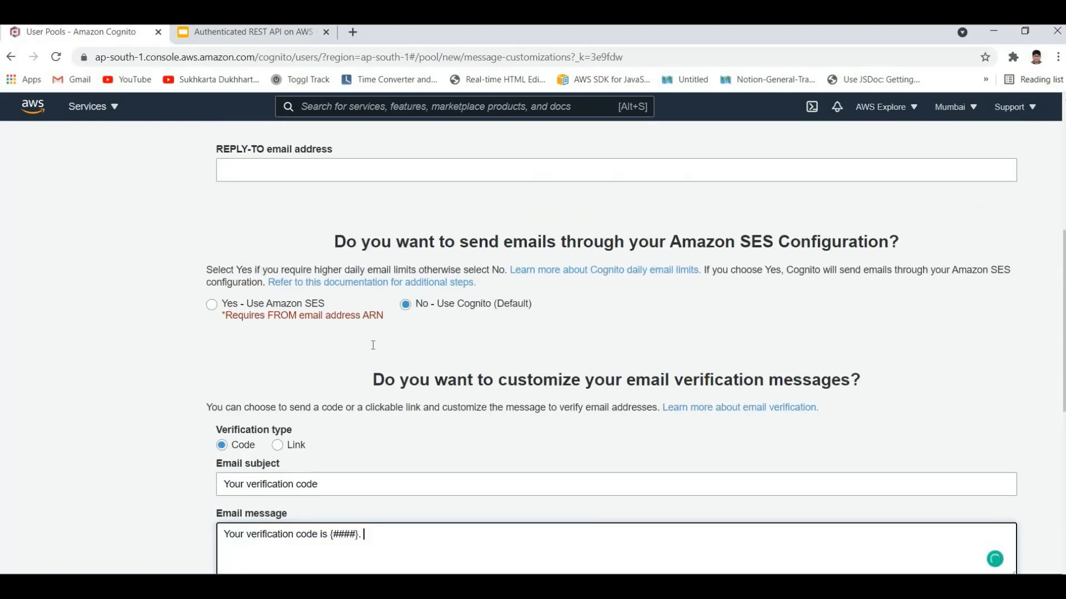
pyautogui.scroll(-2, 374, 345)
pyautogui.click(423, 360)
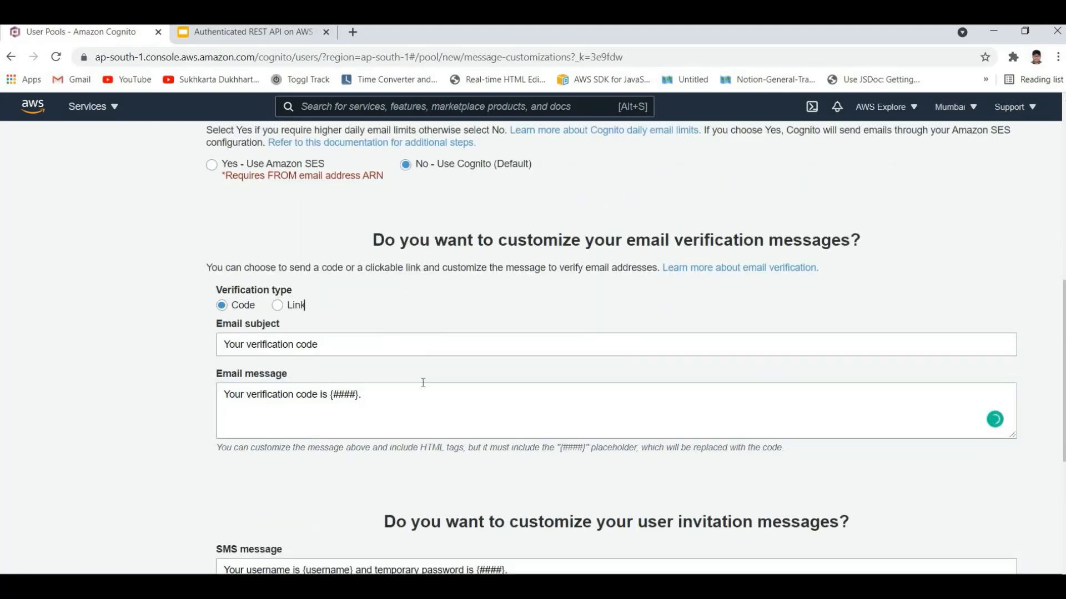
pyautogui.scroll(-4, 423, 371)
pyautogui.scroll(5, 423, 383)
pyautogui.scroll(8, 379, 379)
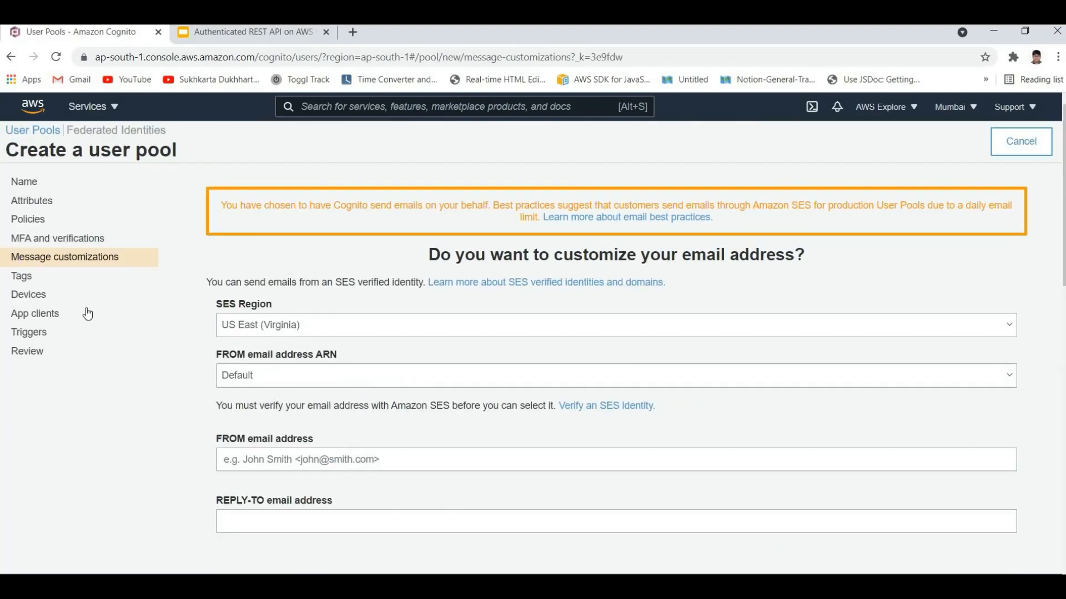
pyautogui.scroll(-2, 400, 378)
pyautogui.scroll(-1, 405, 379)
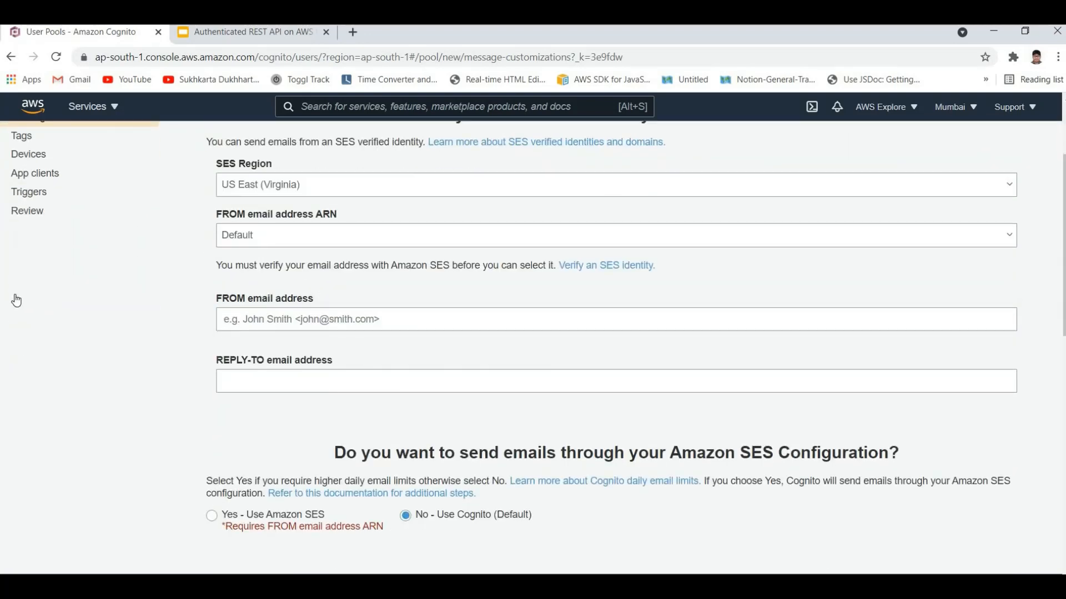
pyautogui.scroll(3, 22, 294)
pyautogui.scroll(-2, 366, 332)
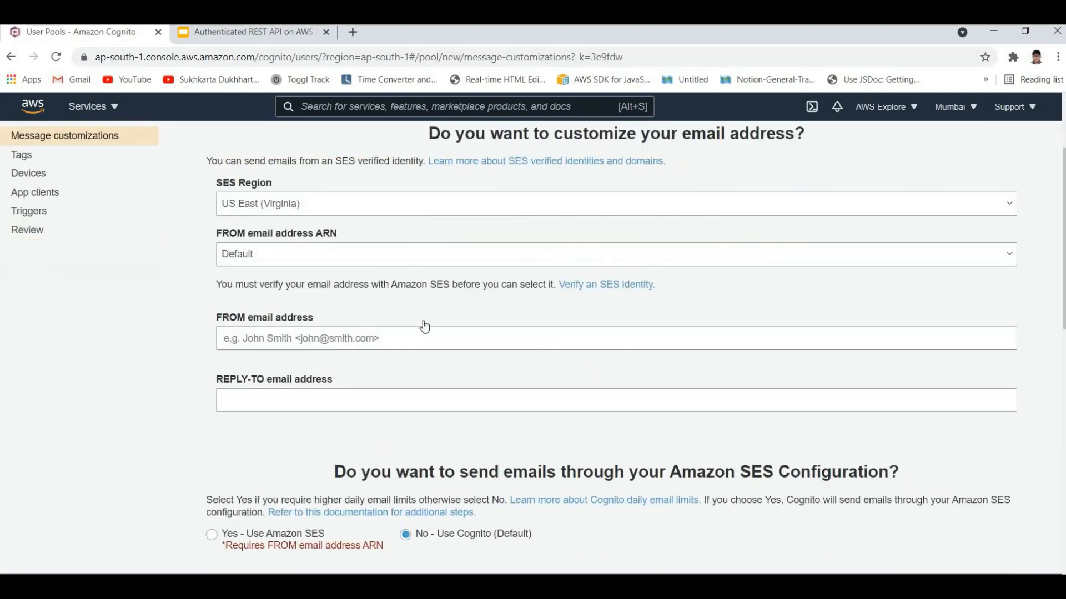
pyautogui.scroll(3, 333, 293)
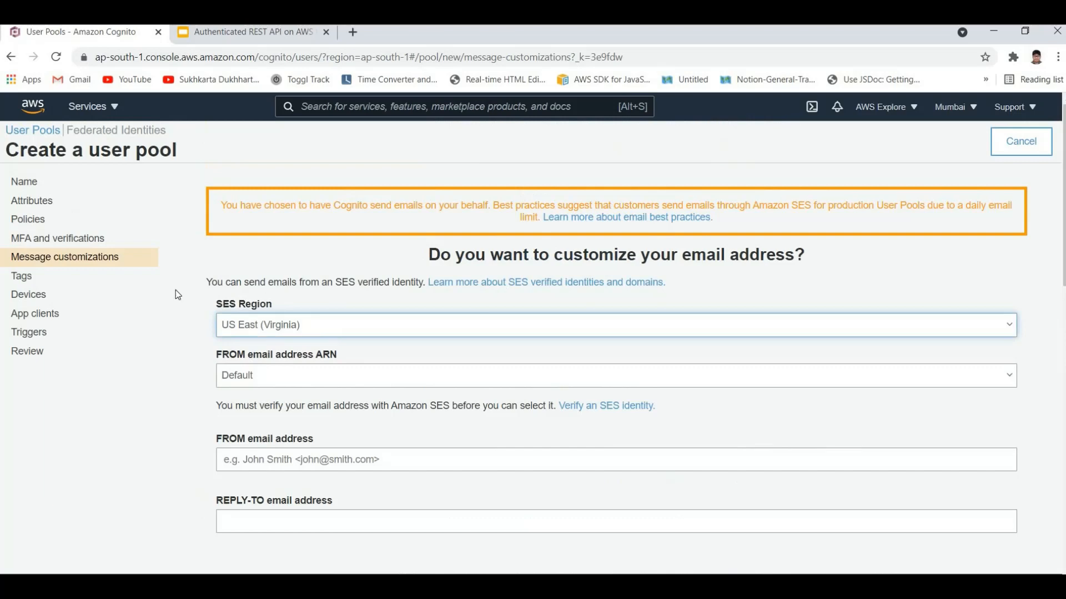
# Step: Review the user pool's tags, device-remembering and app client settings
pyautogui.click(29, 277)
pyautogui.click(72, 296)
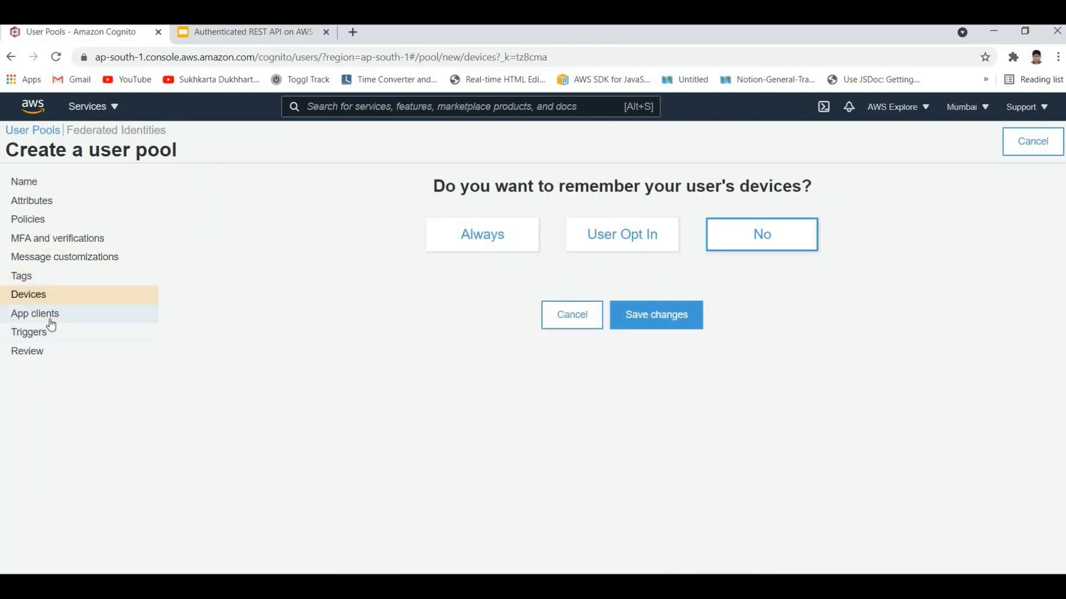
pyautogui.click(33, 314)
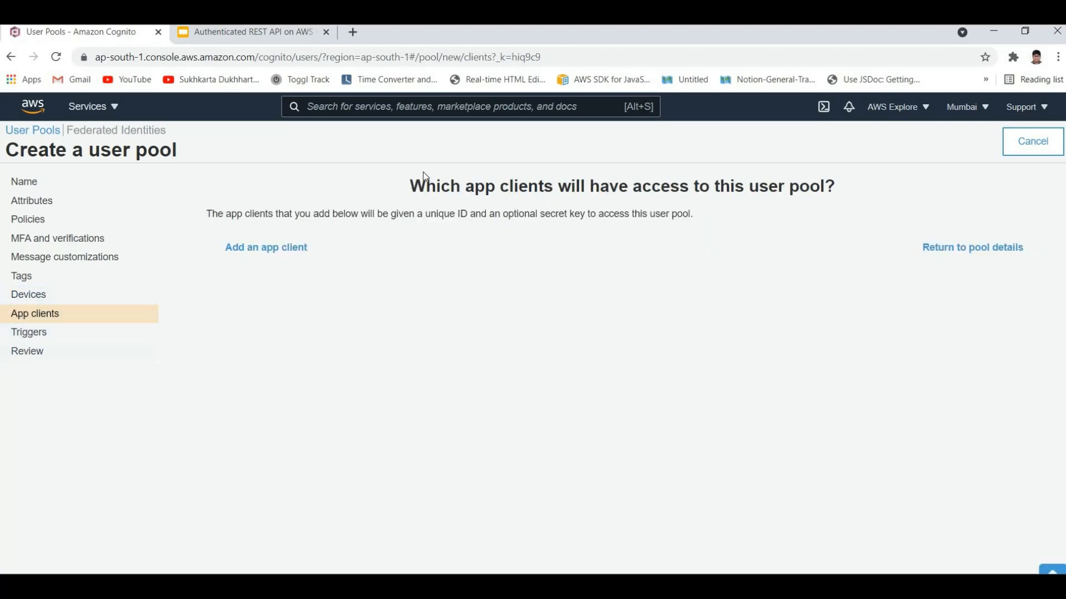
pyautogui.click(406, 196)
pyautogui.moveTo(442, 185); pyautogui.dragTo(307, 248)
pyautogui.moveTo(410, 187); pyautogui.dragTo(436, 189)
pyautogui.click(575, 193)
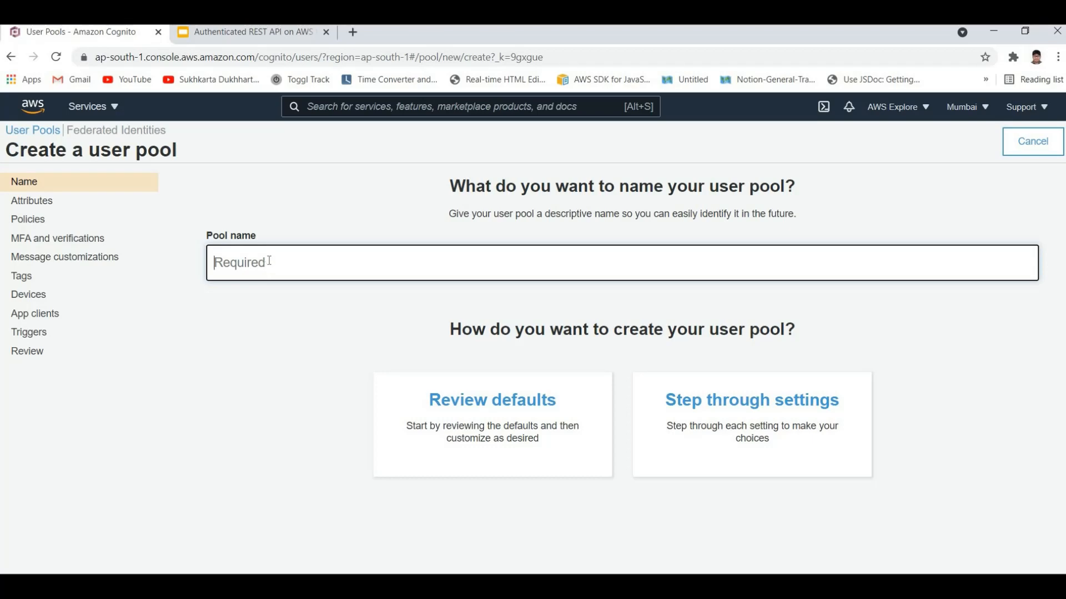
# Step: Name the new user pool TodoAPIUserPool and choose to create it by reviewing the default settings
pyautogui.write('T')
pyautogui.press('BackSpace')
pyautogui.write('T')
pyautogui.press('BackSpace')
pyautogui.write('TodoAPIUserTo')
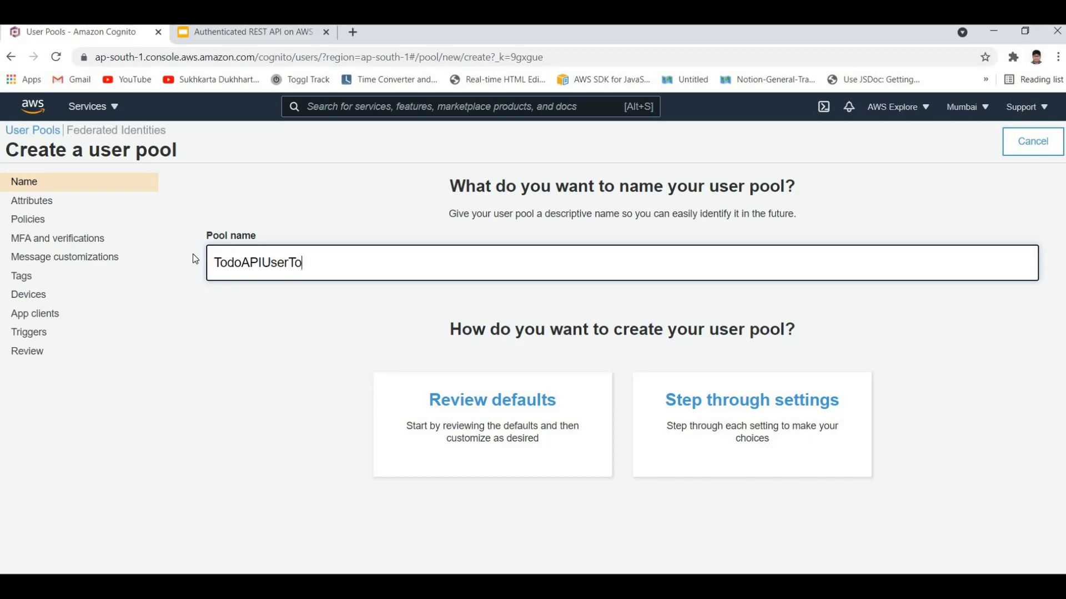
pyautogui.write('d')
pyautogui.press('BackSpace')
pyautogui.press('BackSpace')
pyautogui.press('BackSpace')
pyautogui.press('BackSpace')
pyautogui.press('BackSpace')
pyautogui.press('BackSpace')
pyautogui.press('BackSpace')
pyautogui.write('U')
pyautogui.press('BackSpace')
pyautogui.write('UserPool')
pyautogui.hotkey('ctrl', 'a')
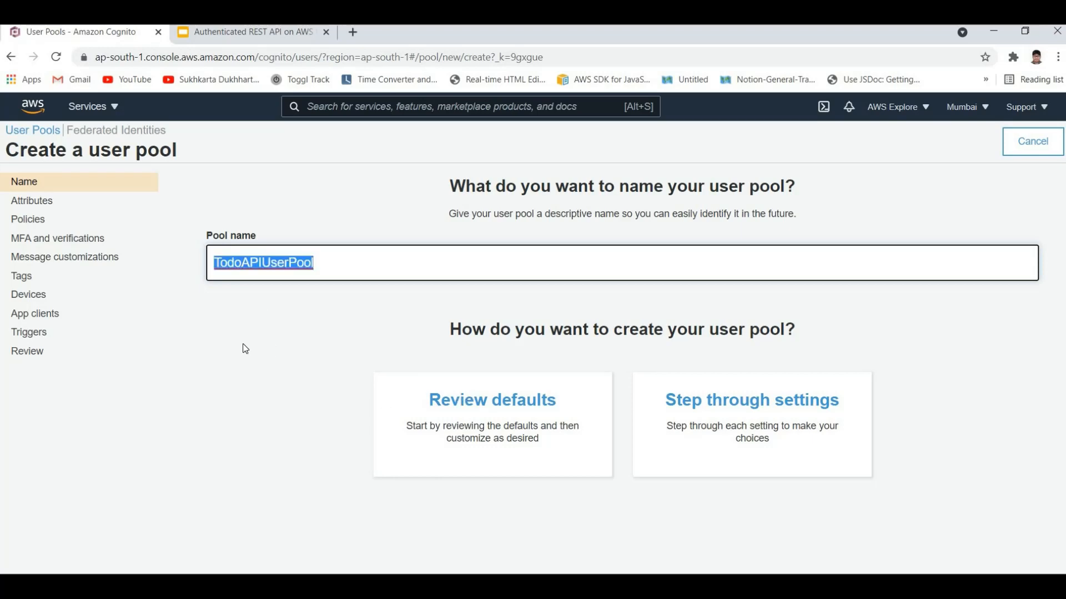
pyautogui.click(458, 414)
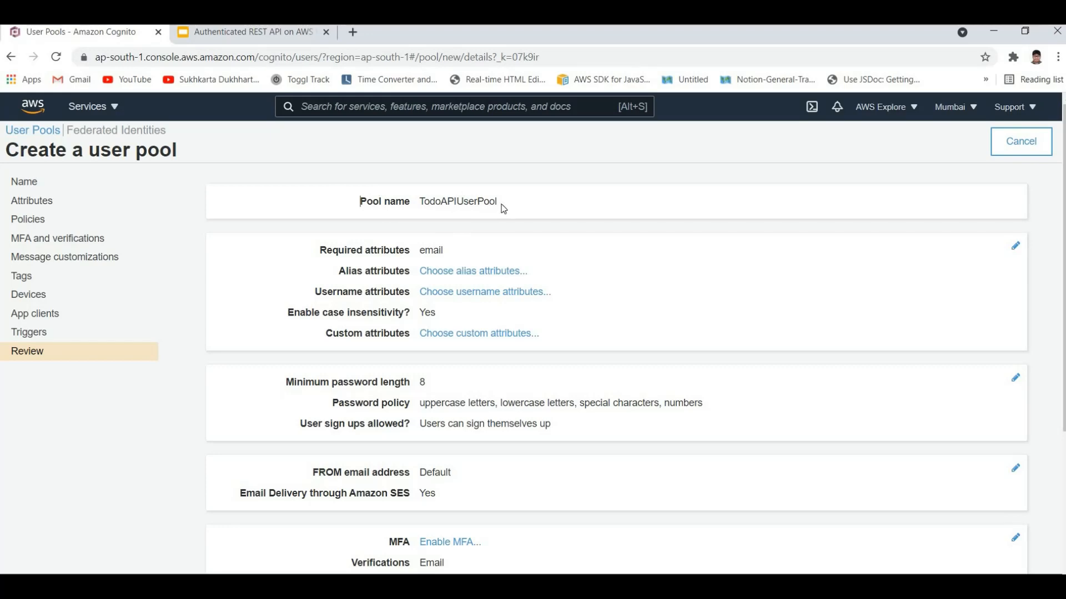
# Step: Review the user pool's default settings, focusing on the required attributes and the password rules
pyautogui.scroll(-4, 399, 308)
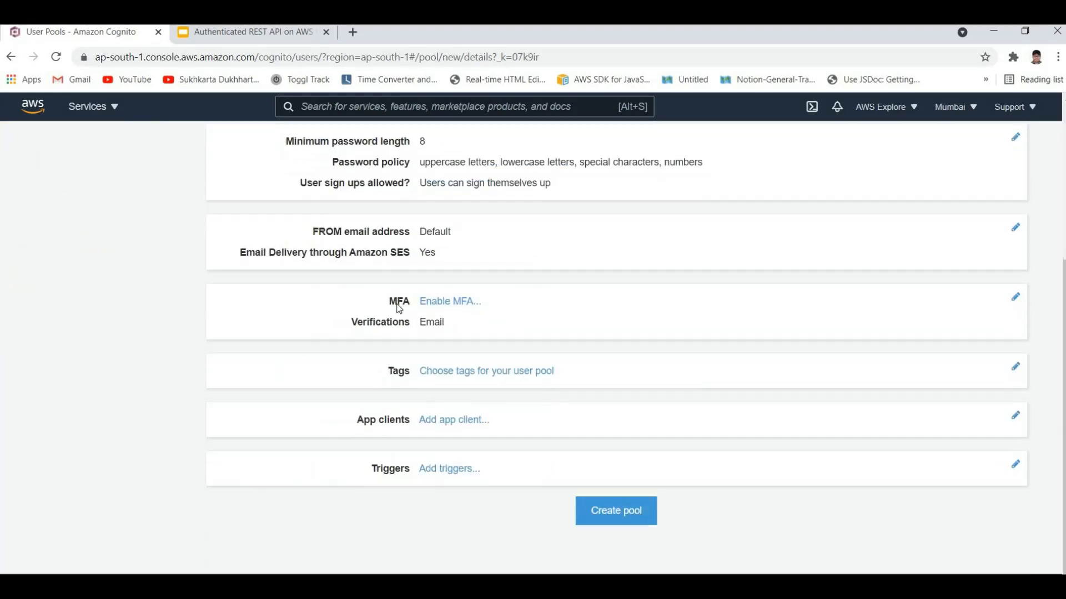
pyautogui.scroll(4, 334, 295)
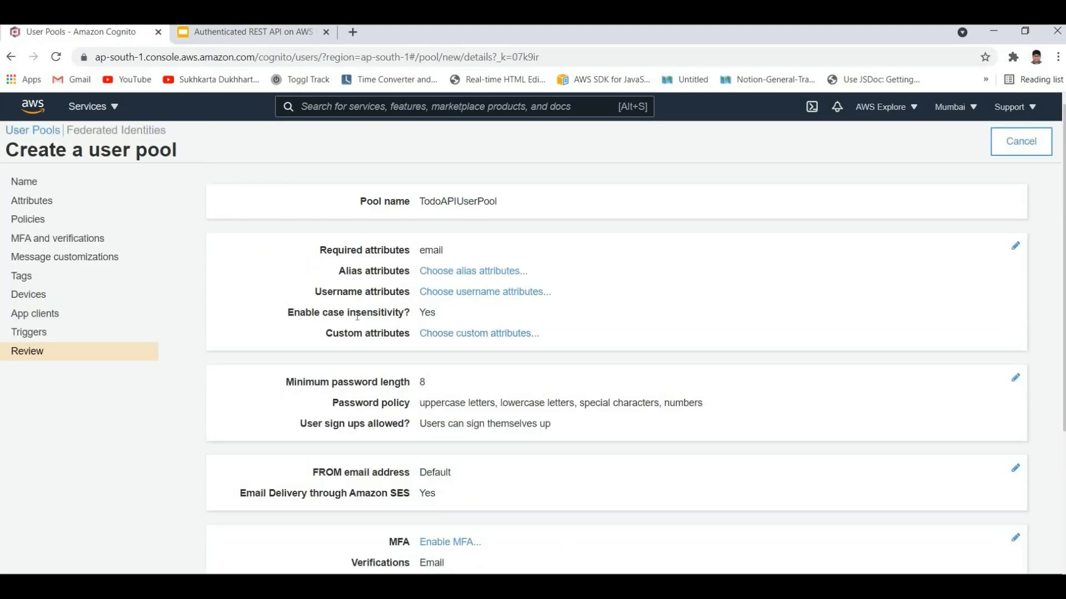
pyautogui.moveTo(350, 313); pyautogui.dragTo(287, 313)
pyautogui.click(360, 247)
pyautogui.moveTo(320, 251); pyautogui.dragTo(501, 251)
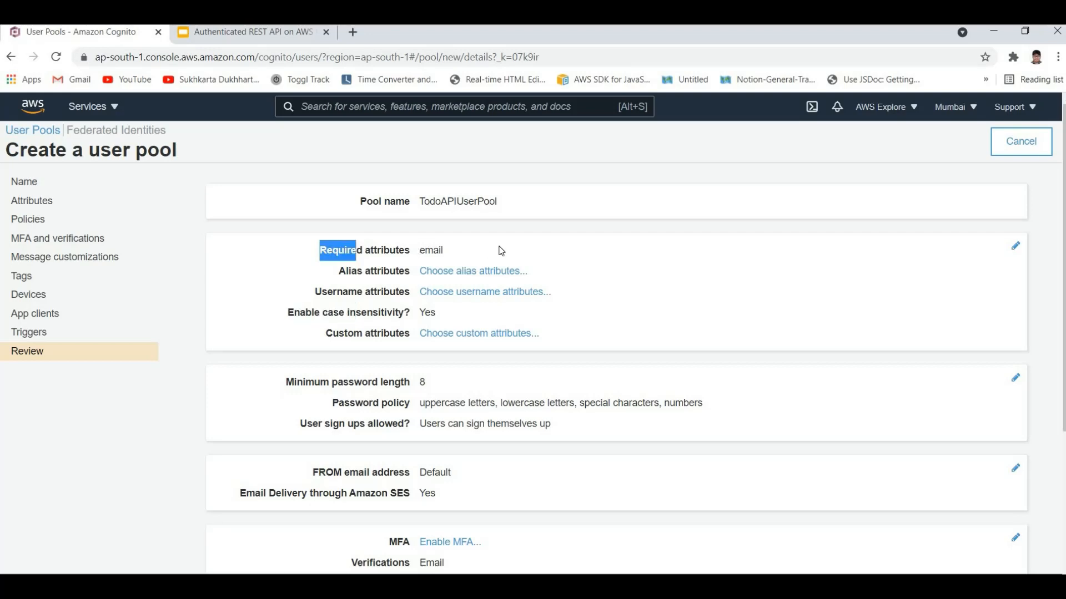
pyautogui.click(492, 251)
pyautogui.moveTo(338, 251); pyautogui.dragTo(443, 251)
pyautogui.click(423, 251)
pyautogui.moveTo(320, 250); pyautogui.dragTo(444, 251)
pyautogui.click(407, 310)
pyautogui.scroll(-1, 510, 357)
pyautogui.moveTo(286, 312); pyautogui.dragTo(991, 304)
pyautogui.click(790, 320)
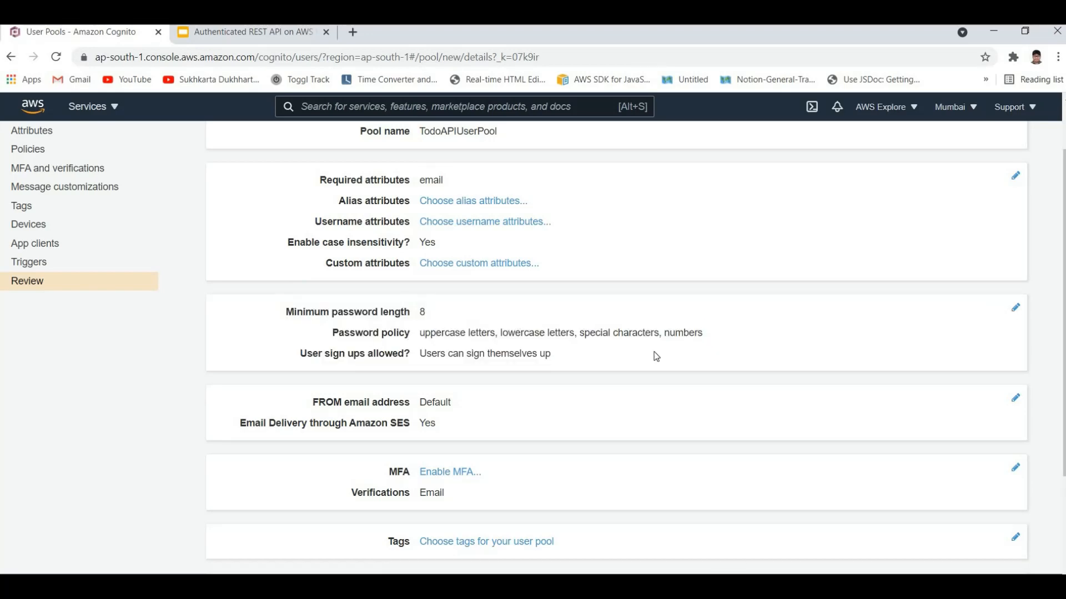
# Step: Inspect the password strength, self sign-up and temporary password expiry policies, and return to the pool review
pyautogui.moveTo(293, 312); pyautogui.dragTo(1000, 305)
pyautogui.click(1002, 307)
pyautogui.click(333, 321)
pyautogui.scroll(-1, 534, 500)
pyautogui.scroll(1, 550, 496)
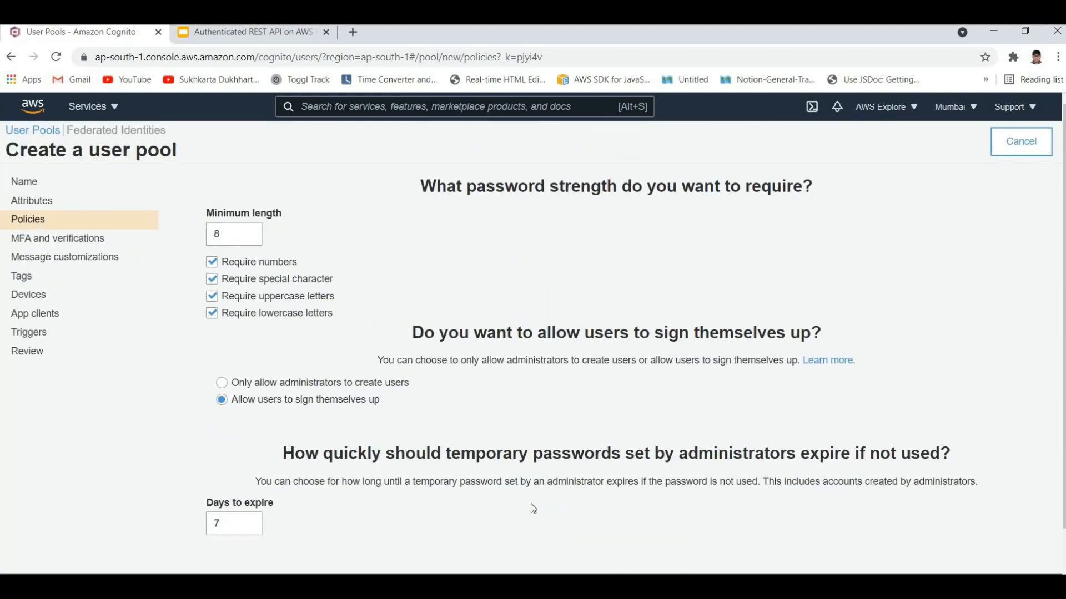
pyautogui.scroll(-2, 533, 509)
pyautogui.click(565, 522)
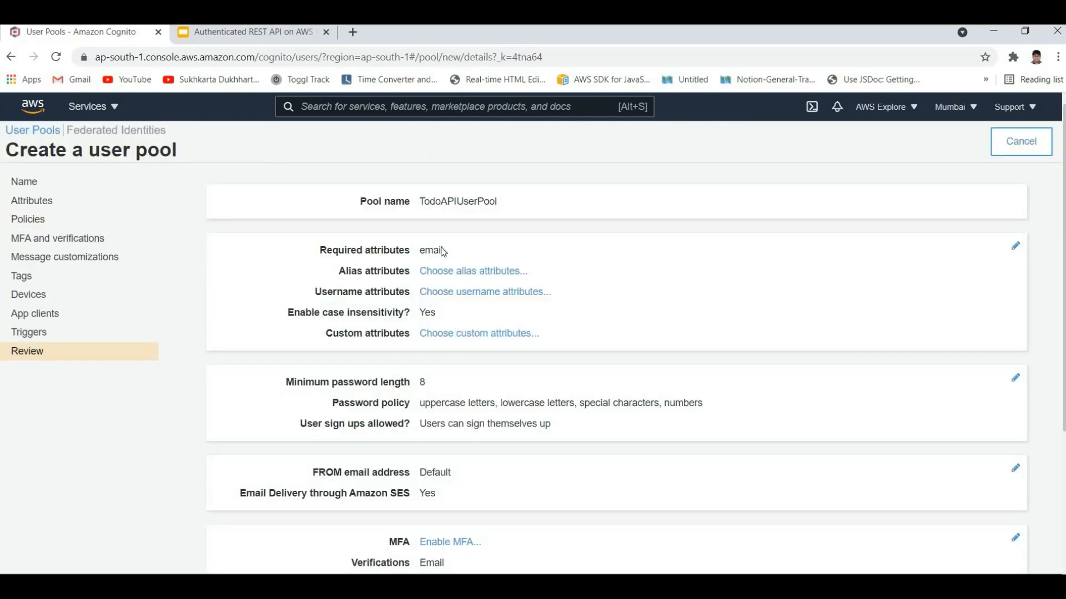
# Step: Check the pool's sign-in options, username case insensitivity and required standard attributes
pyautogui.scroll(-2, 443, 252)
pyautogui.scroll(2, 459, 276)
pyautogui.click(265, 270)
pyautogui.scroll(-4, 259, 242)
pyautogui.scroll(3, 263, 224)
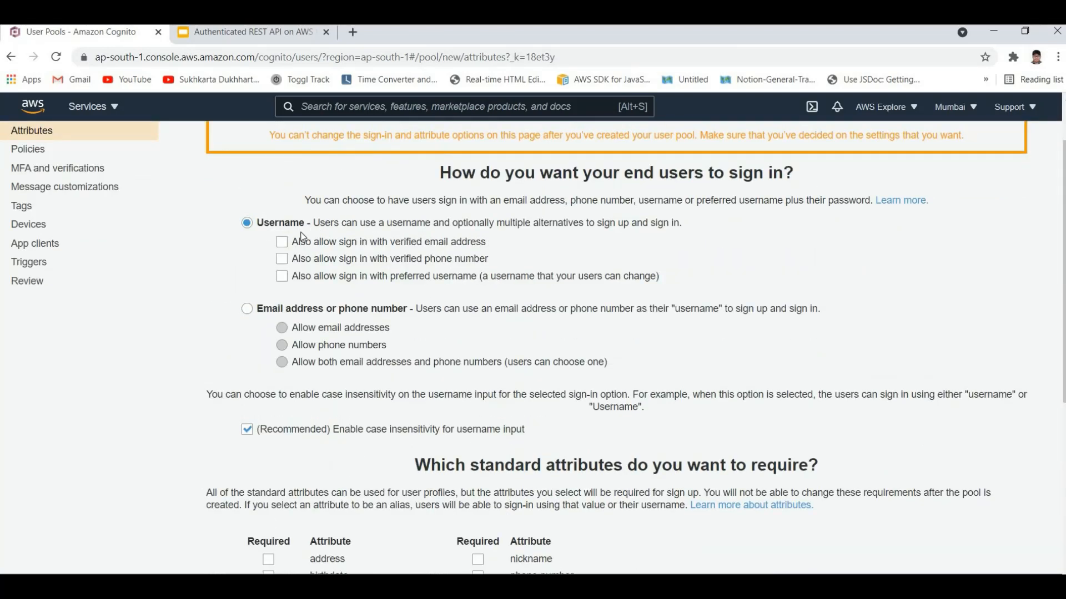
pyautogui.scroll(-1, 328, 300)
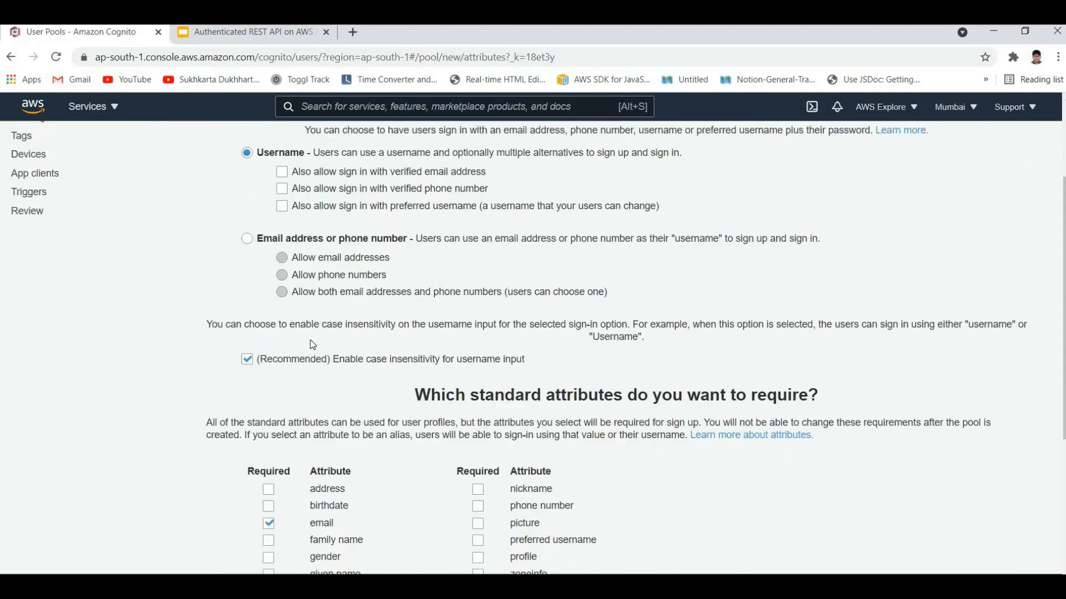
pyautogui.scroll(-2, 444, 410)
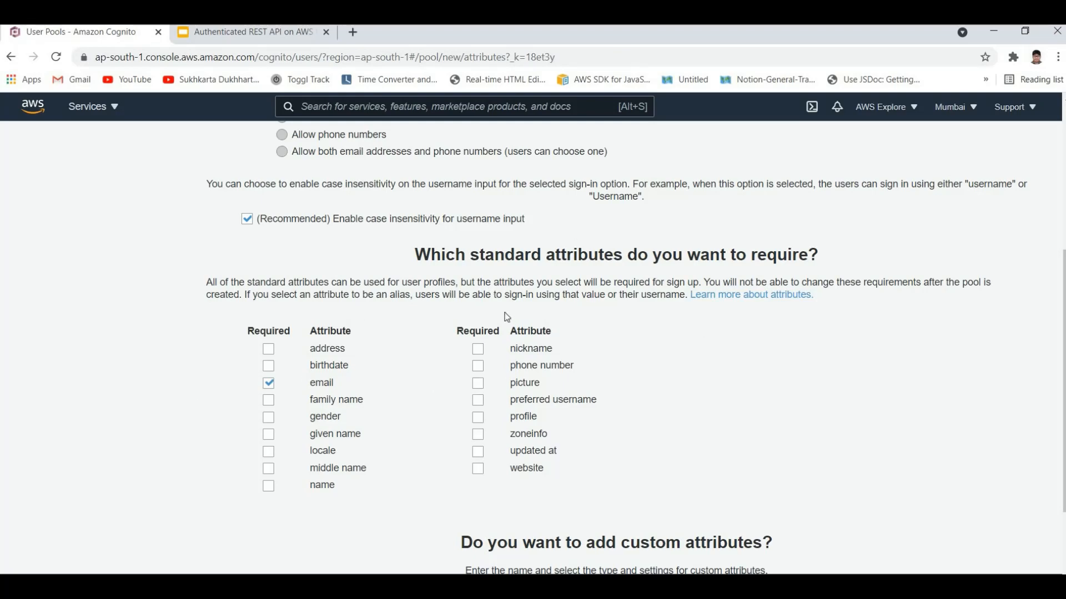
pyautogui.scroll(-2, 582, 338)
pyautogui.scroll(4, 562, 342)
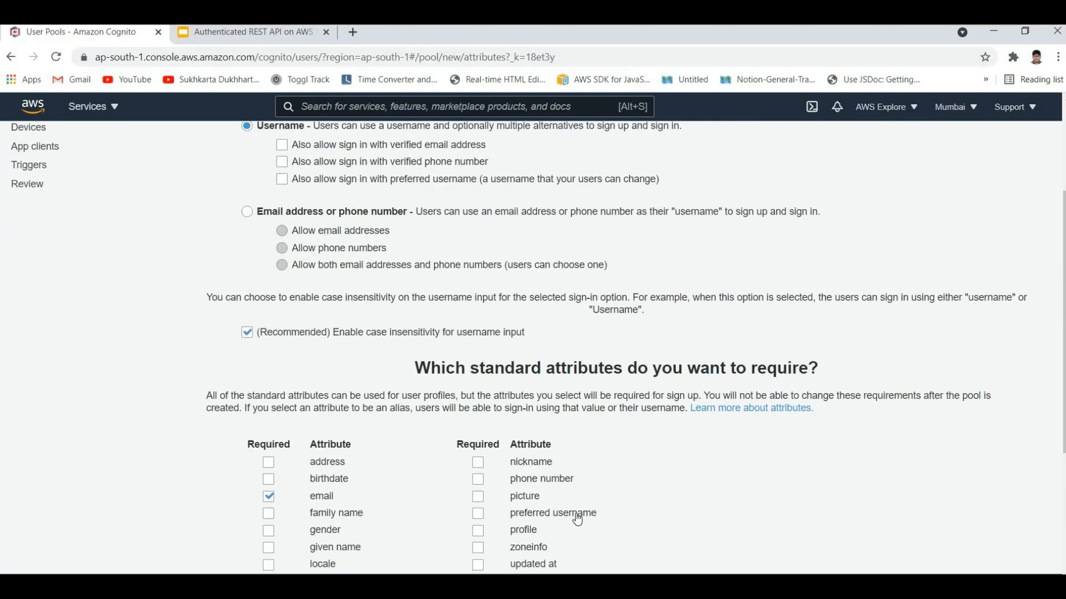
pyautogui.scroll(-4, 575, 515)
pyautogui.click(574, 522)
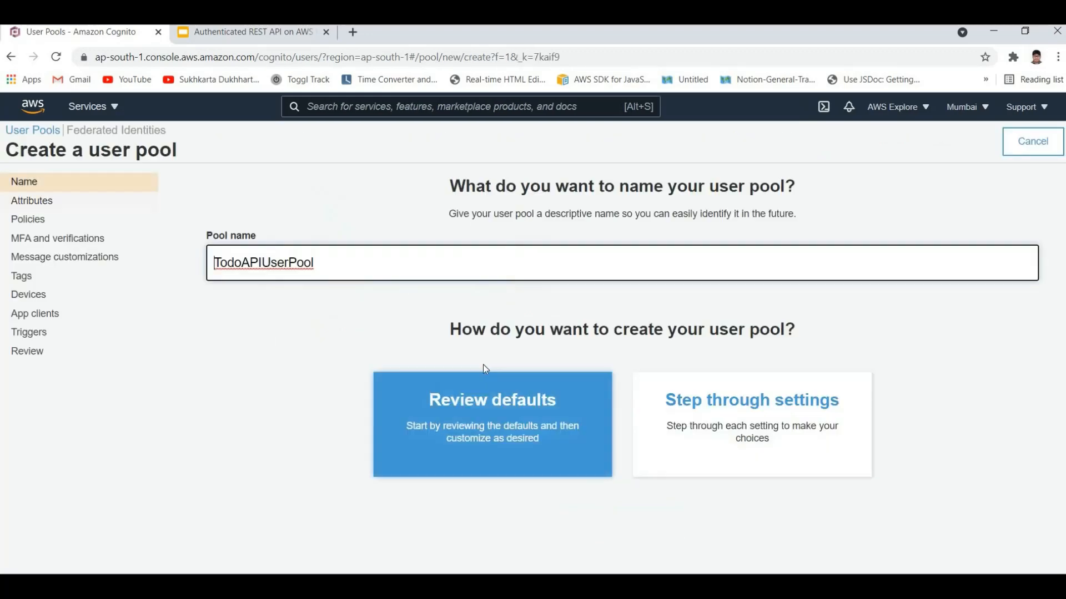
# Step: Go through the default settings summary once more and create the TodoAPIUserPool user pool
pyautogui.click(492, 400)
pyautogui.scroll(-4, 427, 295)
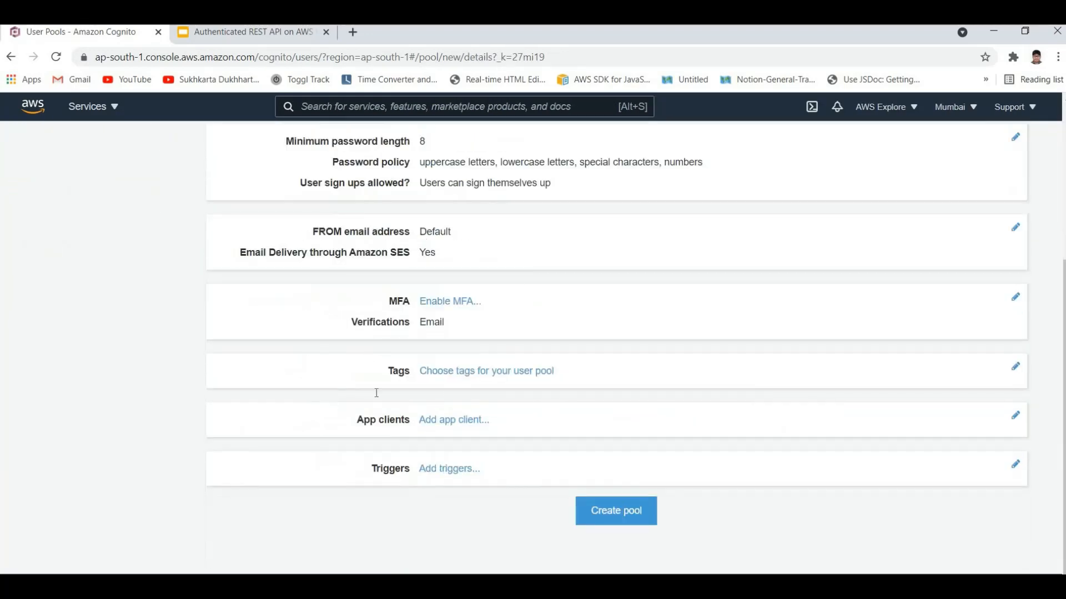
pyautogui.scroll(2, 439, 389)
pyautogui.scroll(-1, 433, 378)
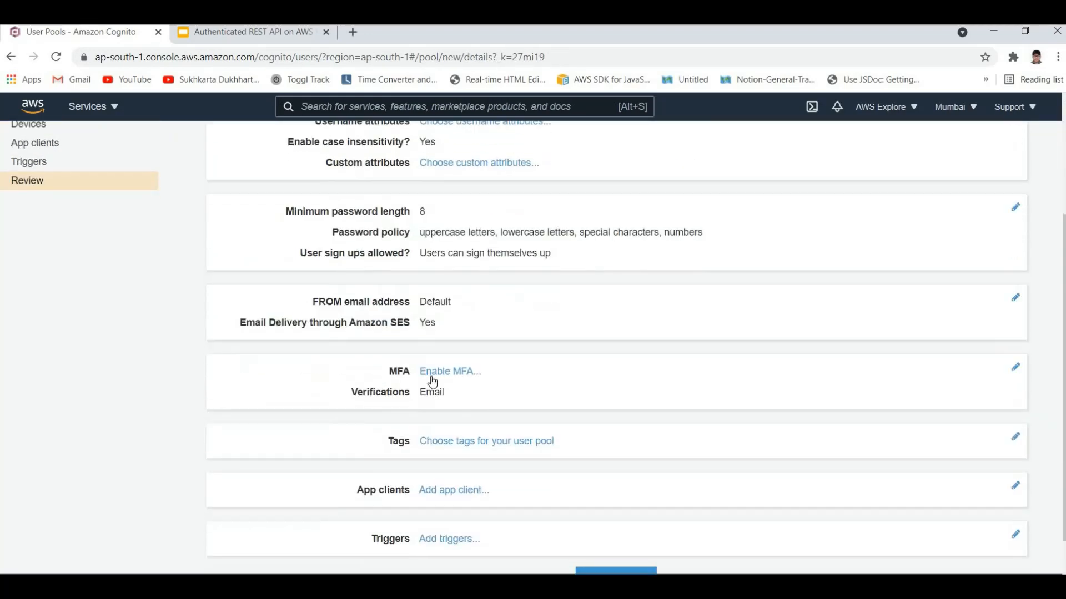
pyautogui.scroll(3, 427, 355)
pyautogui.scroll(-5, 438, 410)
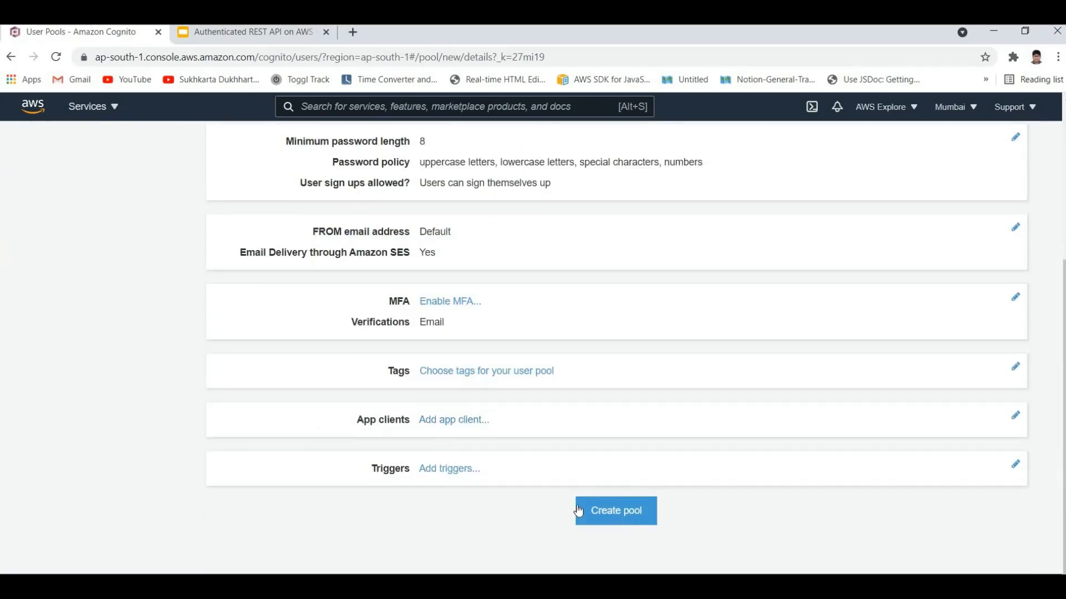
pyautogui.click(630, 512)
pyautogui.scroll(3, 566, 455)
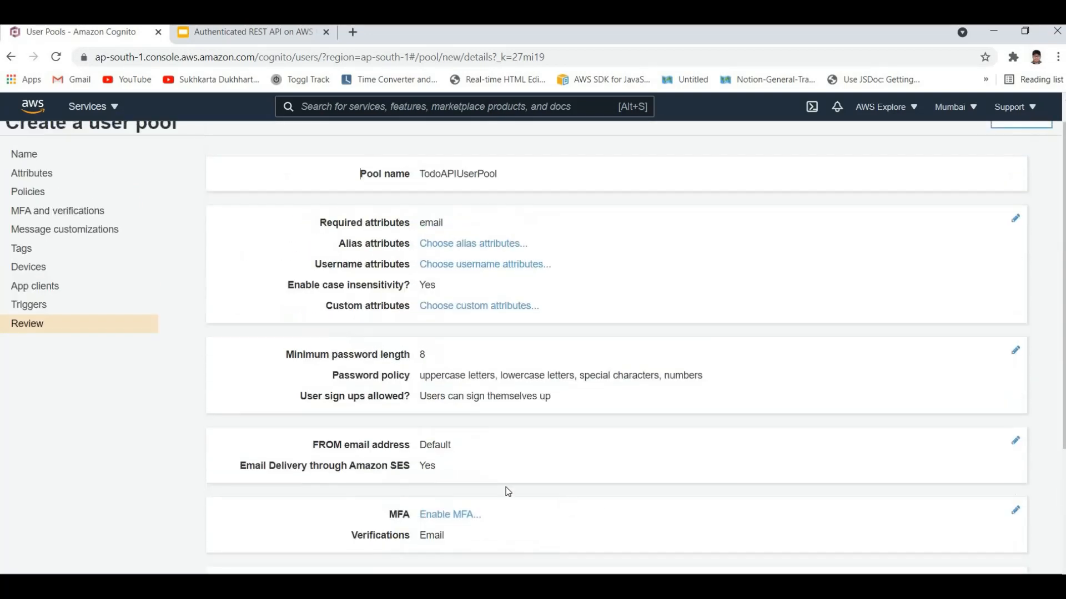
pyautogui.scroll(-3, 504, 490)
pyautogui.moveTo(357, 421); pyautogui.dragTo(404, 421)
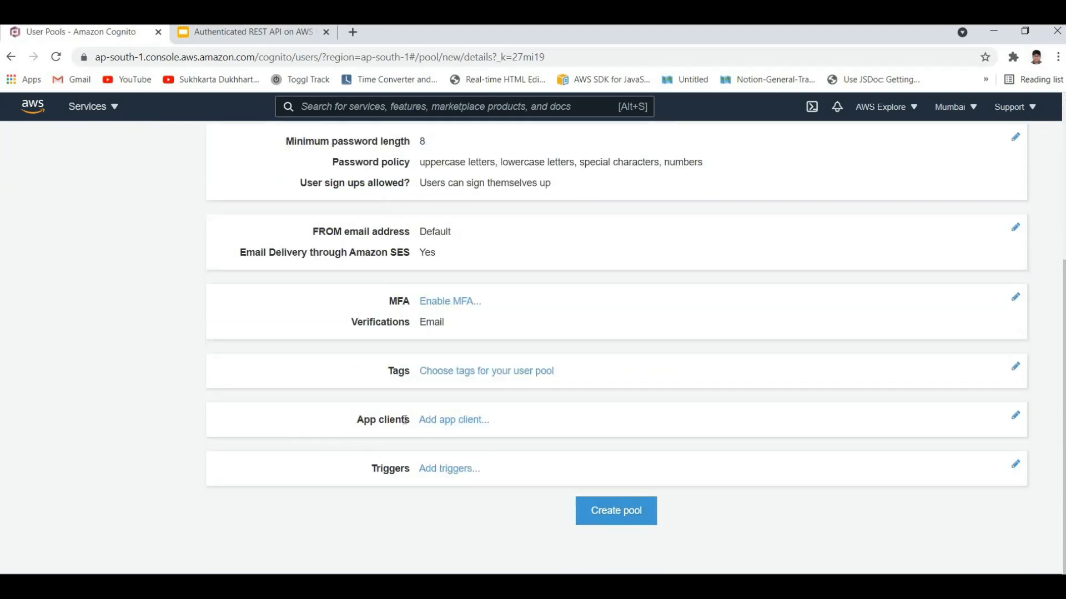
pyautogui.click(612, 517)
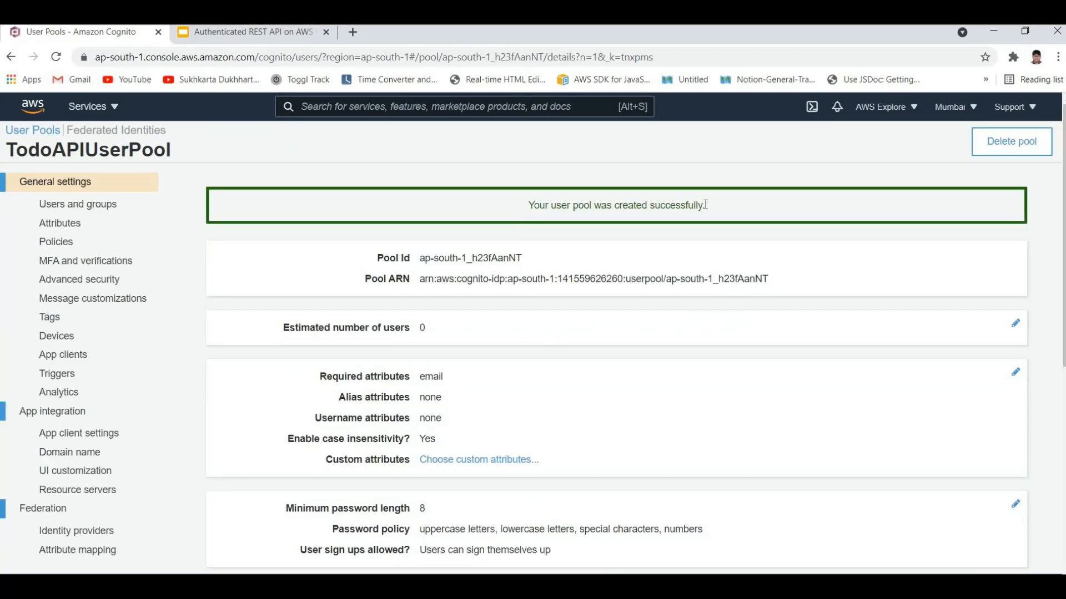
# Step: Examine the general settings of the created user pool, including its identifiers, attributes, password policy and email delivery
pyautogui.tripleClick(701, 205)
pyautogui.click(611, 335)
pyautogui.scroll(-4, 611, 335)
pyautogui.scroll(4, 527, 282)
pyautogui.scroll(-4, 111, 267)
pyautogui.scroll(4, 45, 192)
pyautogui.click(44, 187)
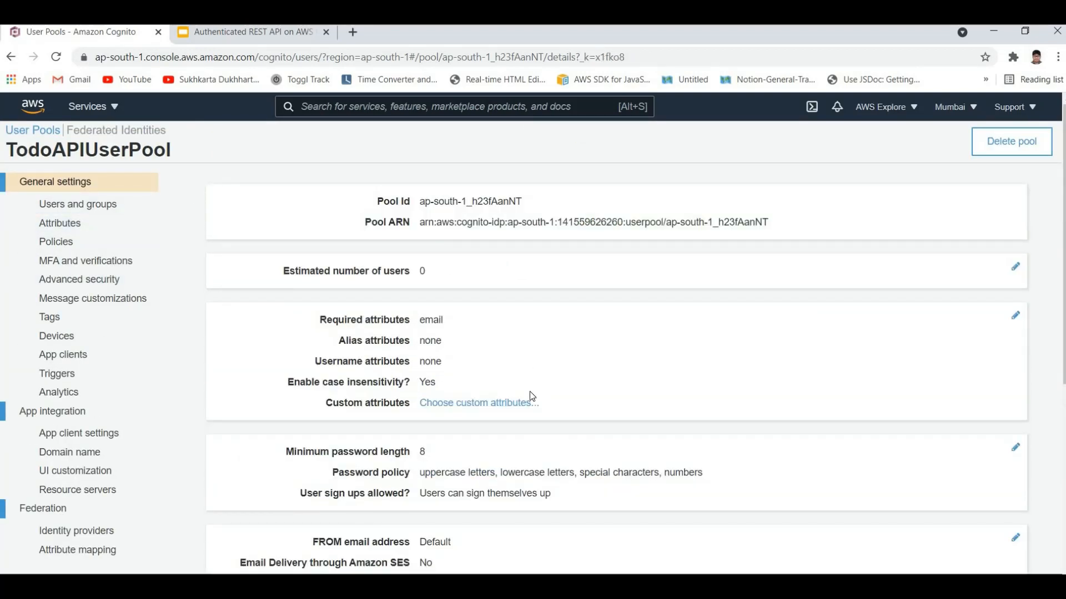
pyautogui.scroll(-6, 528, 397)
pyautogui.scroll(6, 457, 359)
pyautogui.click(486, 316)
pyautogui.scroll(-6, 159, 359)
pyautogui.scroll(6, 122, 388)
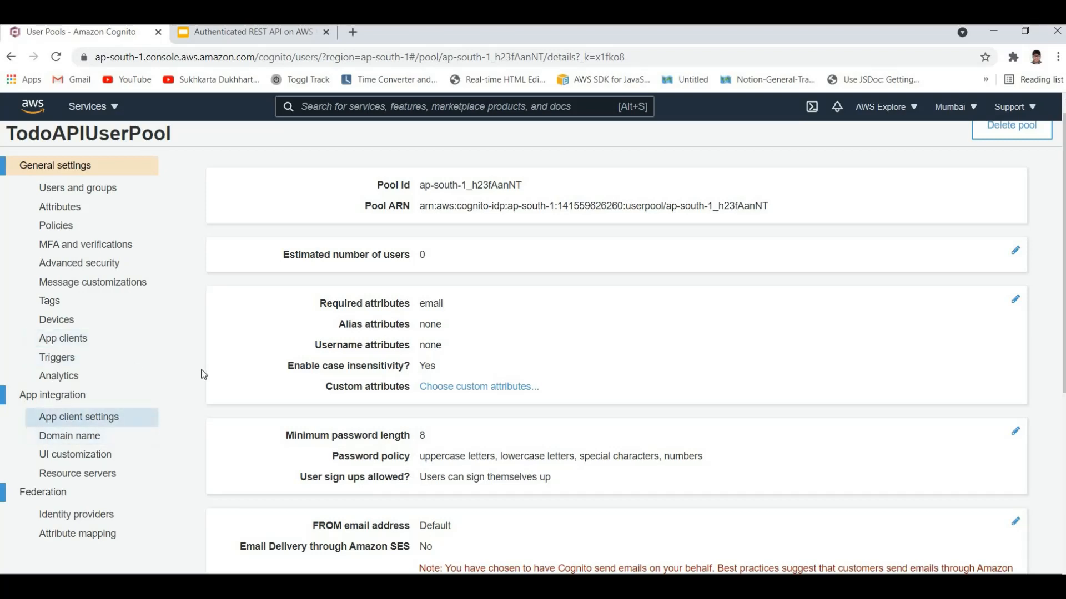
# Step: Start adding an app client to the user pool and name it TodoAPIDemoApp
pyautogui.click(57, 345)
pyautogui.click(258, 249)
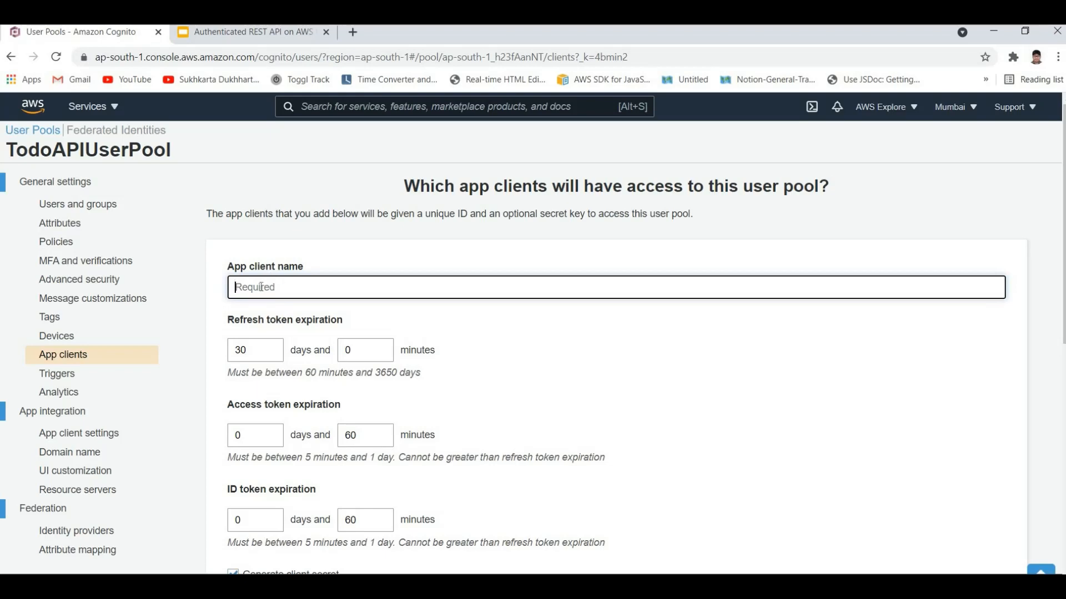
pyautogui.write('TodoAPIDemoA')
pyautogui.press('BackSpace')
pyautogui.write('DemoAP')
pyautogui.hotkey('ctrl', 'a')
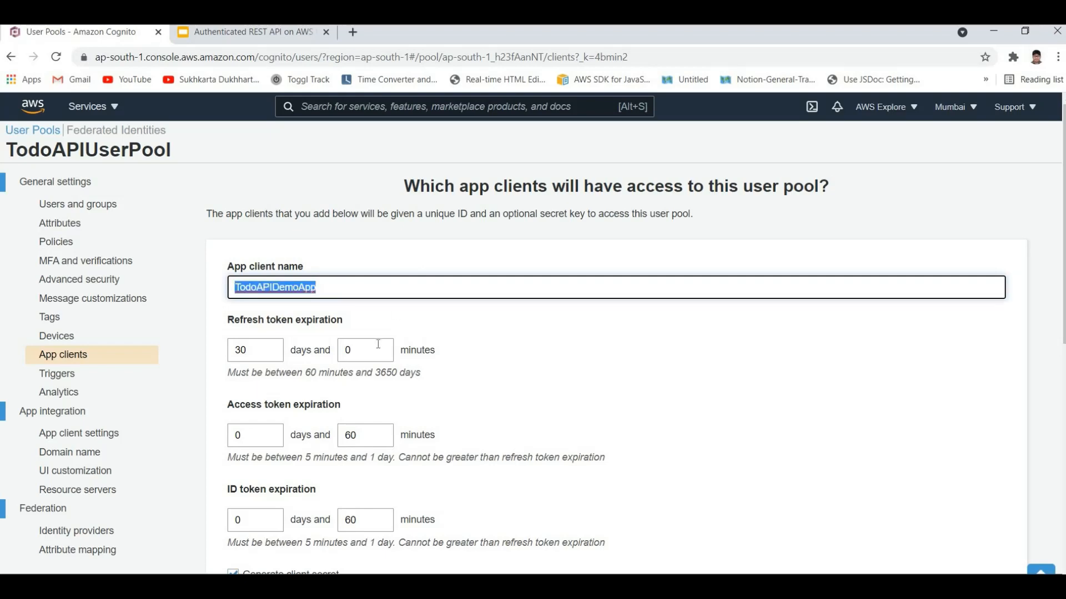
# Step: Review the app client's refresh, access and ID token expirations and its auth flow options, and create the app client
pyautogui.scroll(-3, 322, 176)
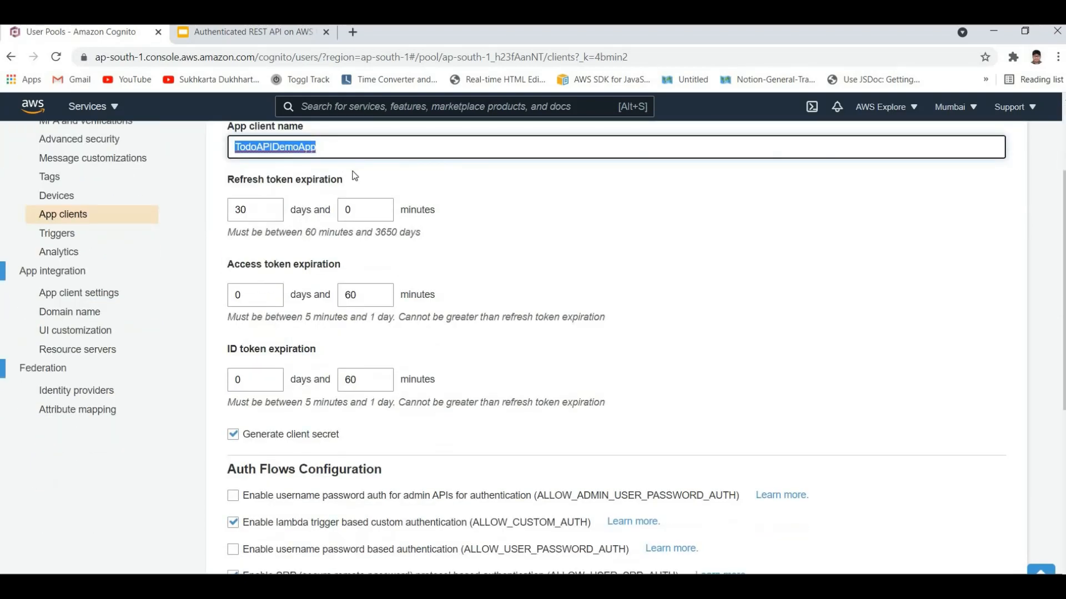
pyautogui.moveTo(226, 182); pyautogui.dragTo(344, 180)
pyautogui.click(325, 176)
pyautogui.moveTo(240, 179); pyautogui.dragTo(282, 180)
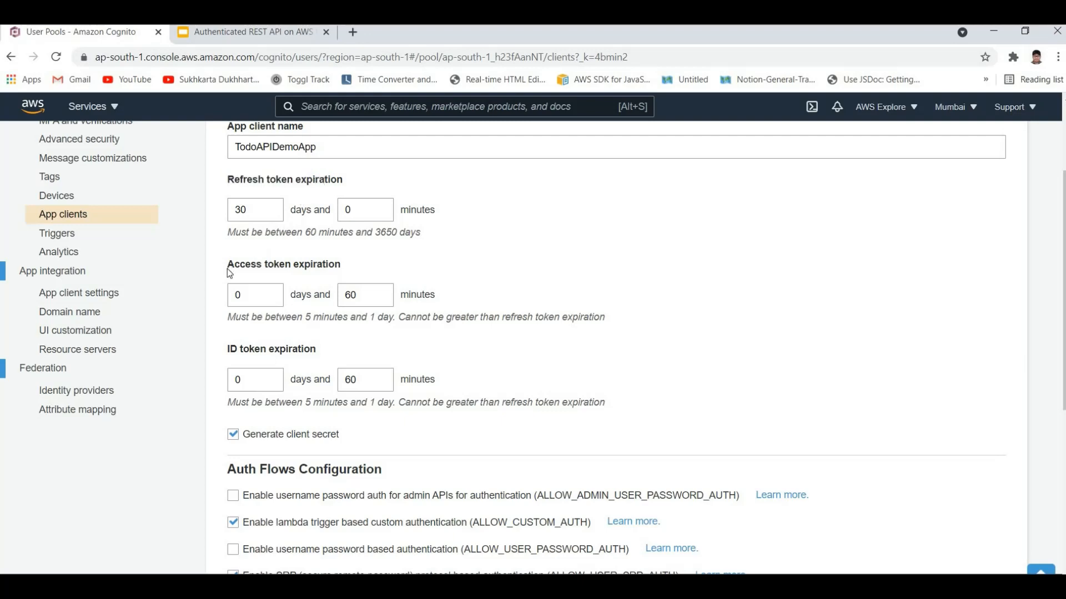
pyautogui.moveTo(228, 269); pyautogui.dragTo(367, 270)
pyautogui.click(415, 305)
pyautogui.moveTo(472, 215); pyautogui.dragTo(444, 356)
pyautogui.click(248, 415)
pyautogui.scroll(-2, 278, 385)
pyautogui.scroll(-4, 336, 493)
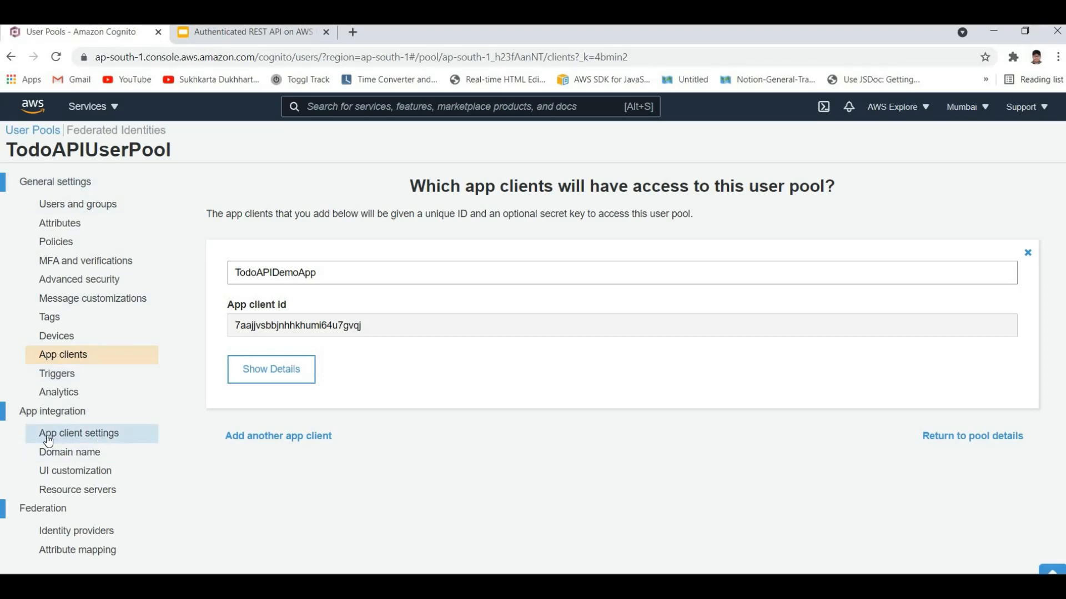
# Step: Examine the app client settings for TodoAPIDemoApp, covering identity providers, callback and sign-out URLs, and OAuth 2.0 flows and scopes
pyautogui.click(77, 442)
pyautogui.scroll(-6, 325, 390)
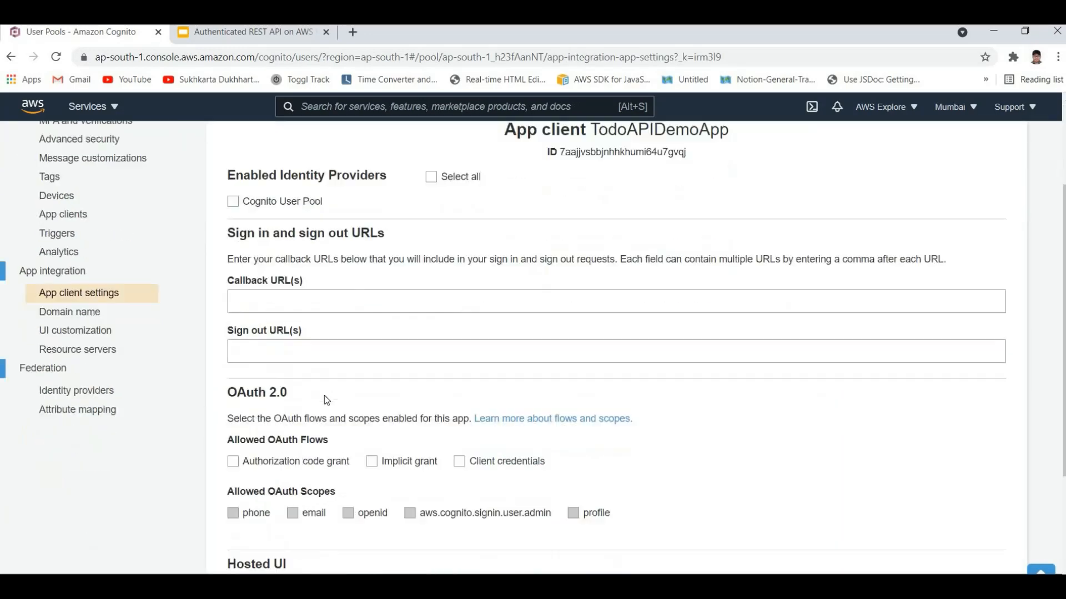
pyautogui.scroll(6, 297, 338)
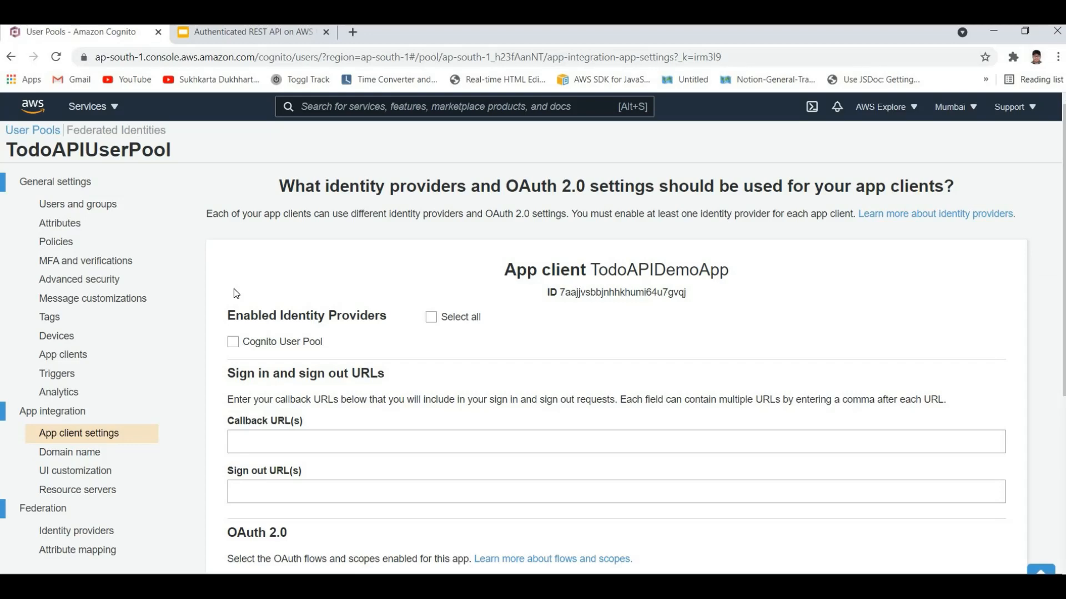
pyautogui.scroll(-4, 243, 286)
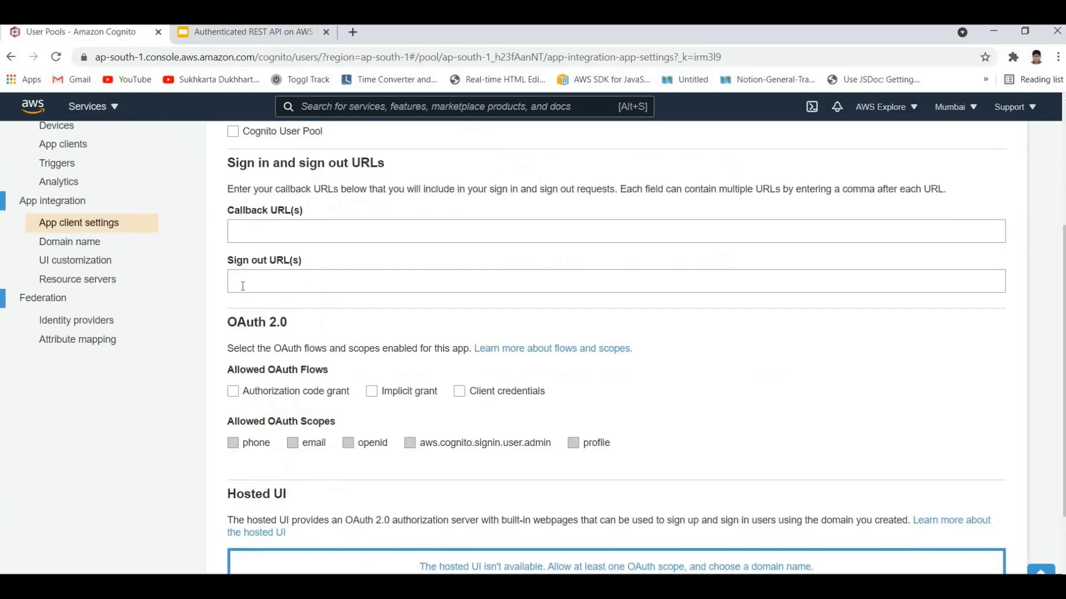
pyautogui.scroll(4, 239, 283)
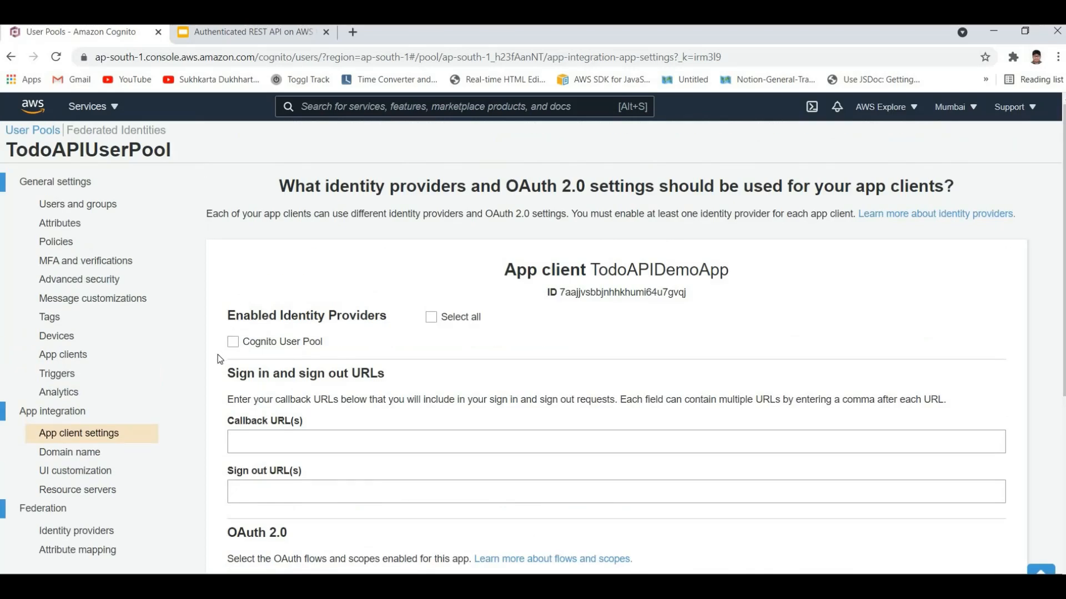
pyautogui.scroll(-2, 183, 349)
pyautogui.scroll(2, 111, 356)
pyautogui.scroll(-1, 64, 306)
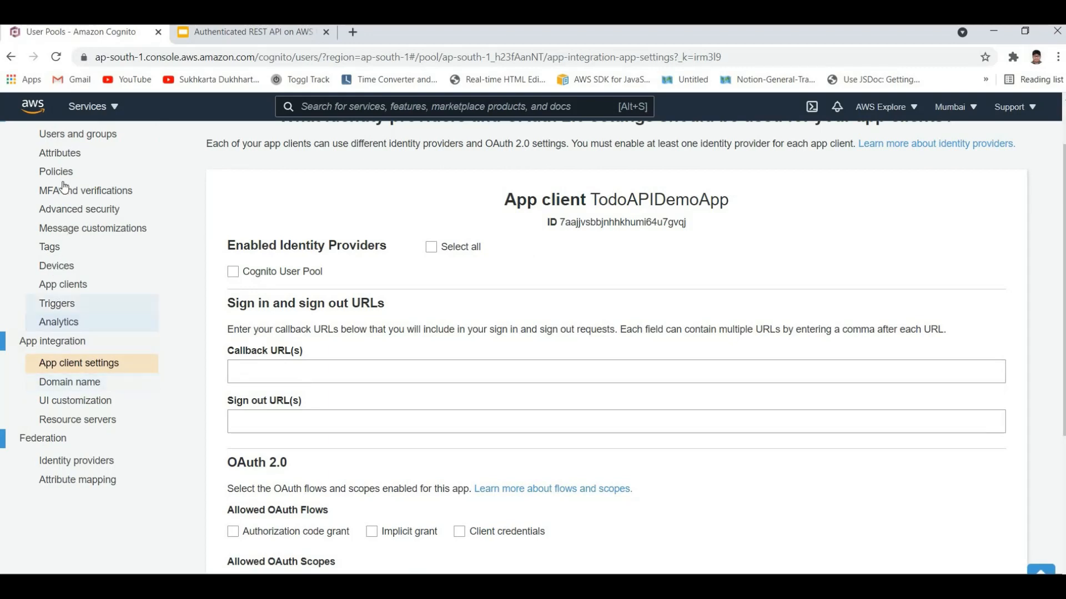
pyautogui.scroll(1, 31, 153)
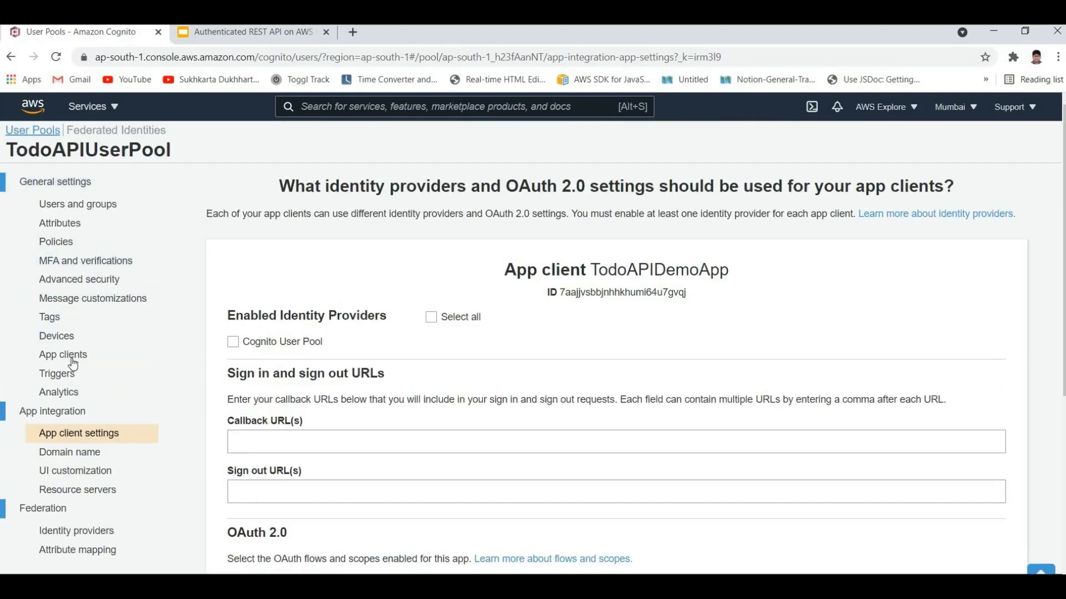
# Step: Check the TodoAPIDemoApp entry among the pool's app clients and return to the app client settings
pyautogui.scroll(-1, 56, 287)
pyautogui.click(55, 287)
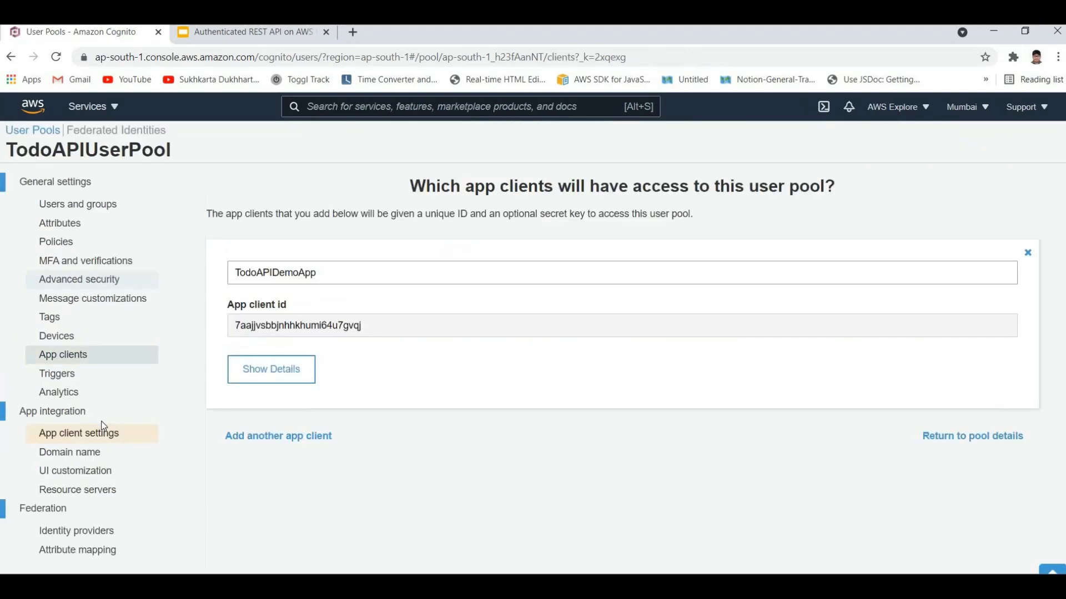
pyautogui.click(94, 441)
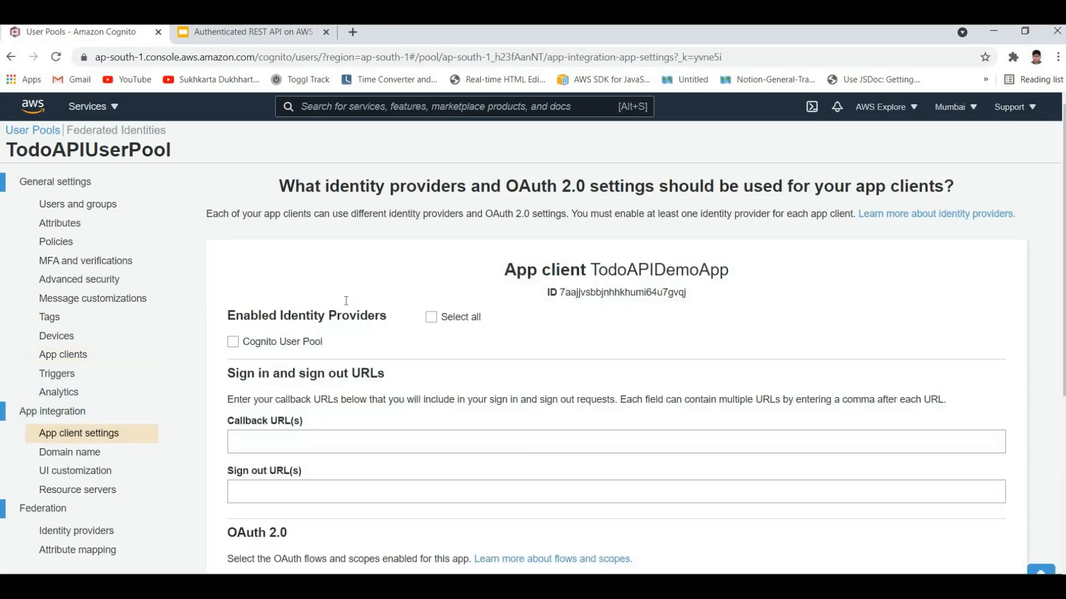
# Step: Enable Cognito User Pool as the identity provider for the TodoAPIDemoApp app client
pyautogui.scroll(-2, 334, 300)
pyautogui.click(360, 304)
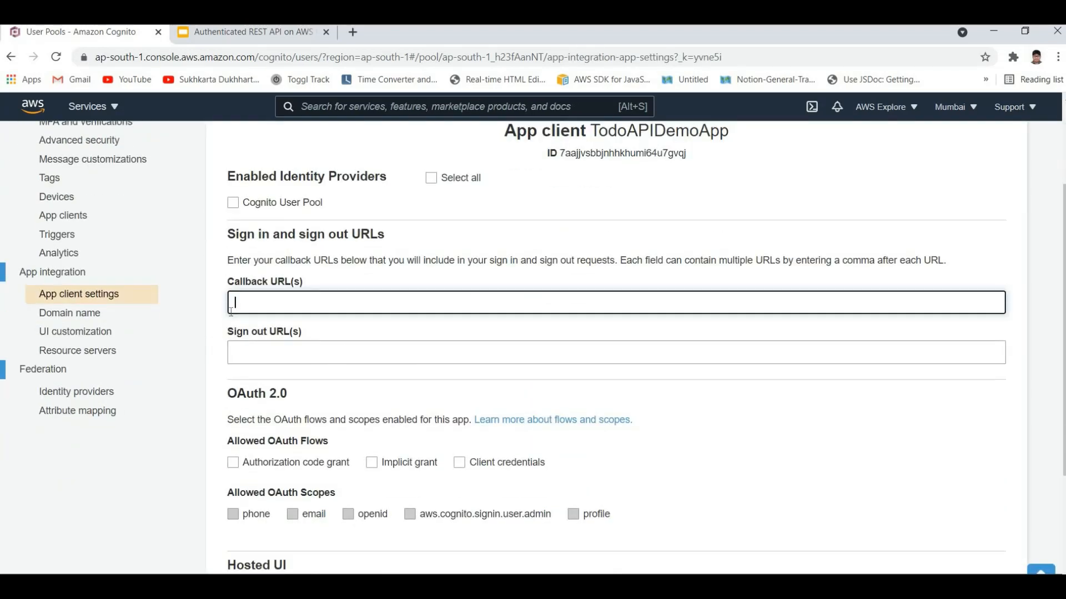
pyautogui.scroll(2, 360, 313)
pyautogui.moveTo(228, 317); pyautogui.dragTo(360, 318)
pyautogui.click(185, 336)
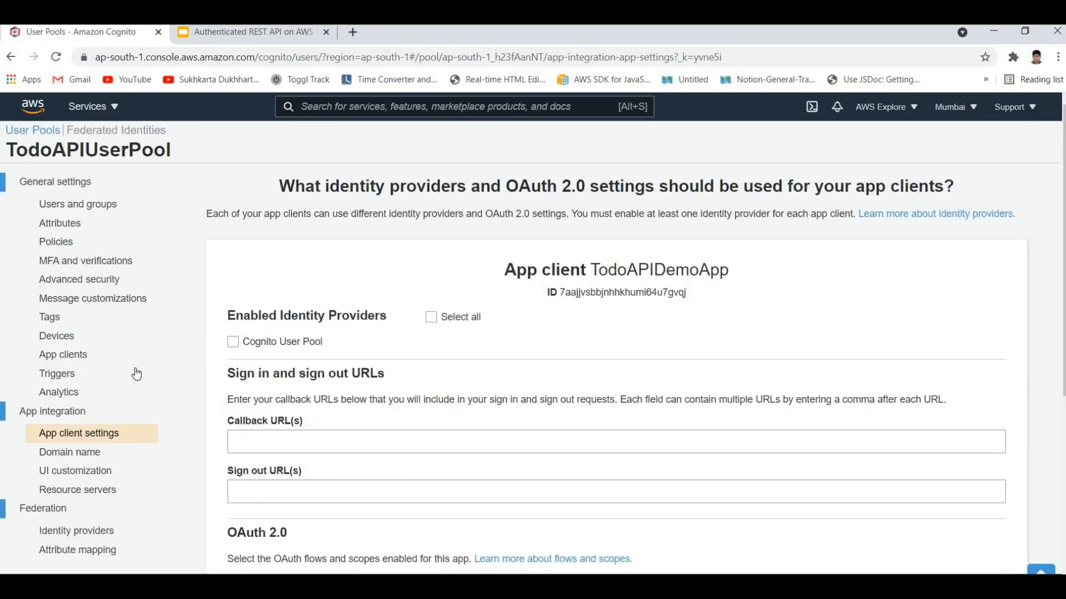
pyautogui.scroll(-1, 161, 350)
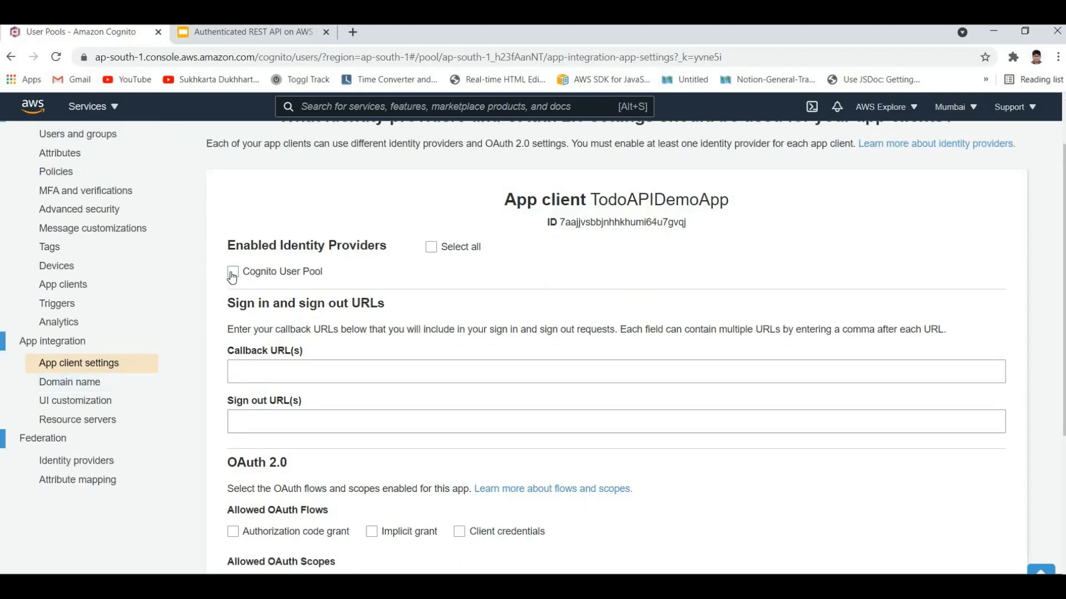
pyautogui.click(289, 278)
# Step: Examine the sign in and sign out section with its callback URL and sign-out URL fields
pyautogui.click(336, 353)
pyautogui.moveTo(303, 353)
pyautogui.mouseDown()
pyautogui.moveTo(228, 347)
pyautogui.moveTo(303, 352)
pyautogui.mouseUp()
pyautogui.click(278, 351)
pyautogui.click(294, 346)
pyautogui.moveTo(227, 305); pyautogui.dragTo(348, 312)
pyautogui.click(314, 314)
pyautogui.tripleClick(323, 349)
pyautogui.click(323, 350)
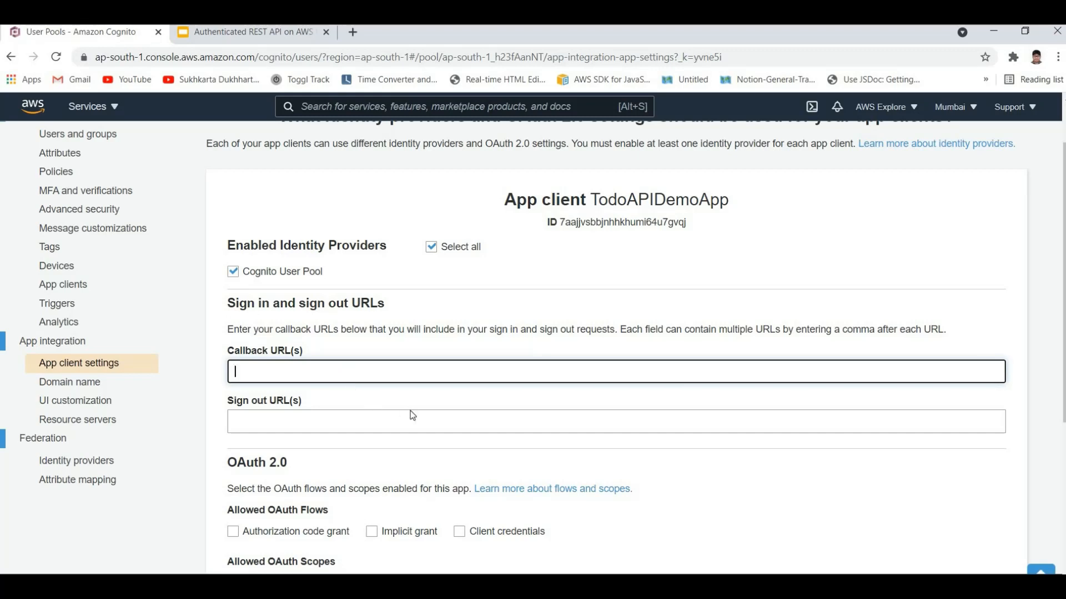
pyautogui.scroll(2, 411, 415)
pyautogui.scroll(-2, 422, 341)
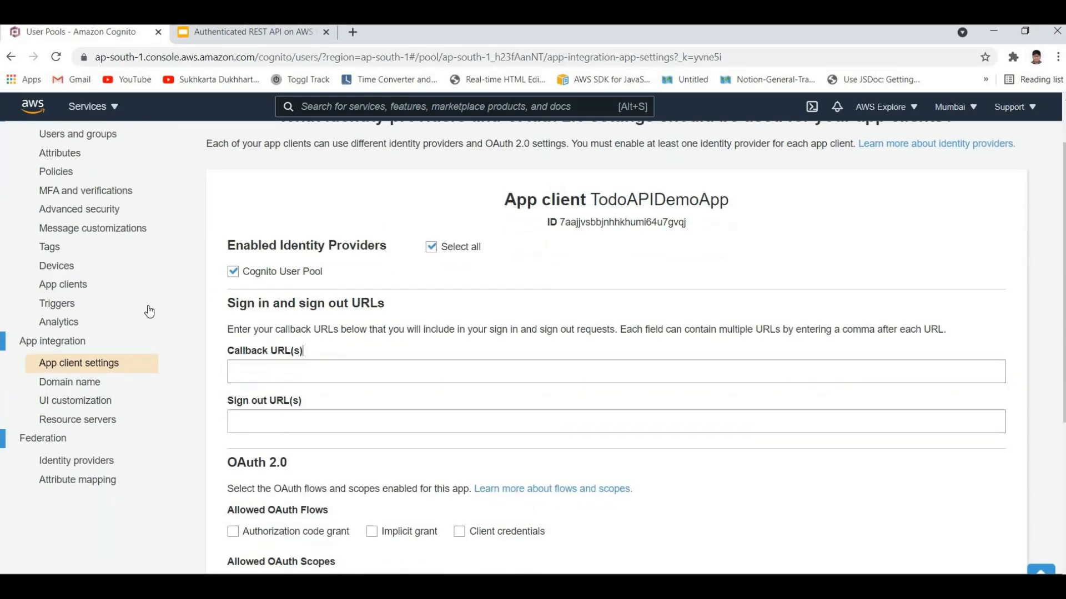
pyautogui.scroll(1, 209, 286)
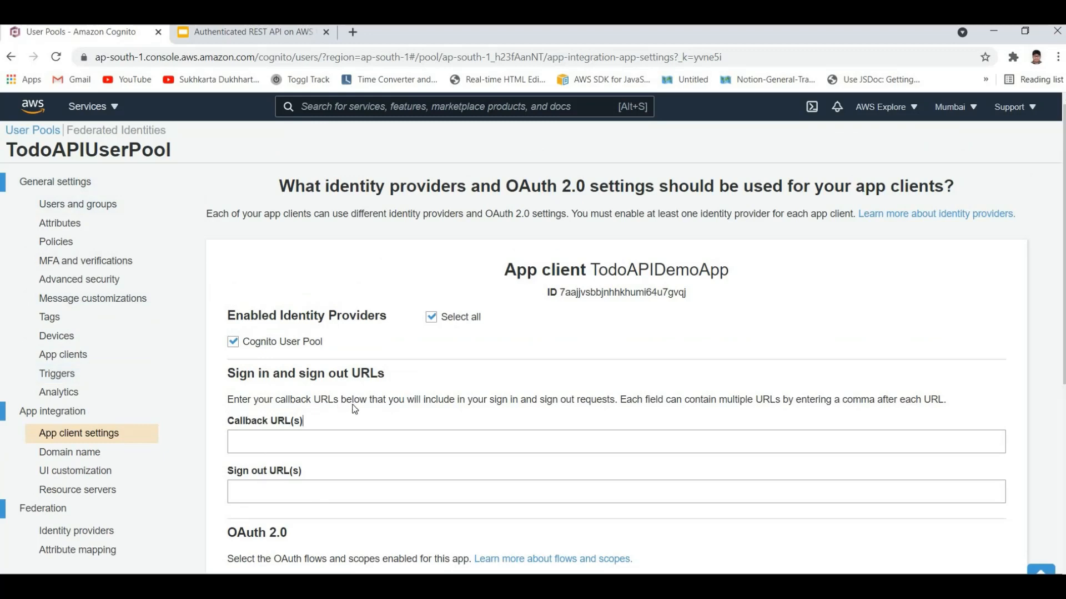
pyautogui.scroll(-1, 354, 410)
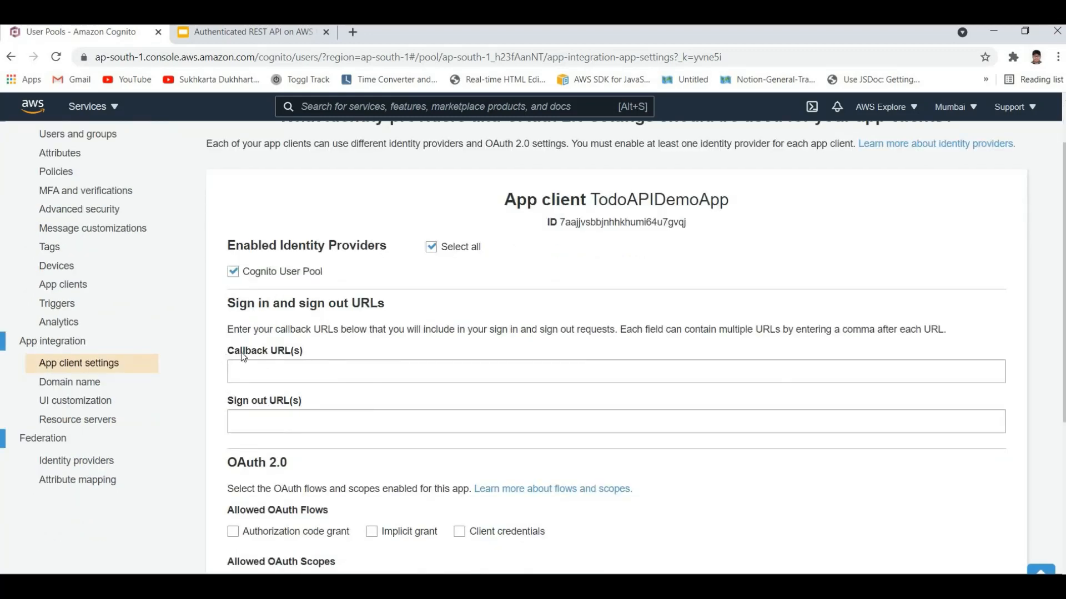
pyautogui.moveTo(228, 351); pyautogui.dragTo(356, 398)
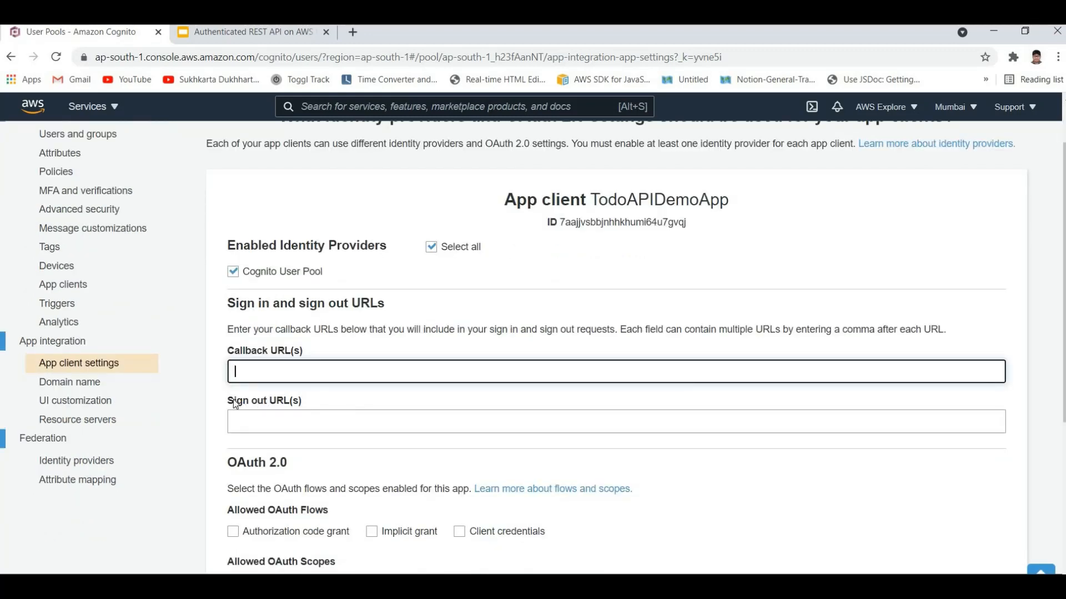
pyautogui.moveTo(233, 401); pyautogui.dragTo(337, 404)
pyautogui.click(337, 405)
pyautogui.moveTo(212, 395); pyautogui.dragTo(339, 396)
pyautogui.click(340, 397)
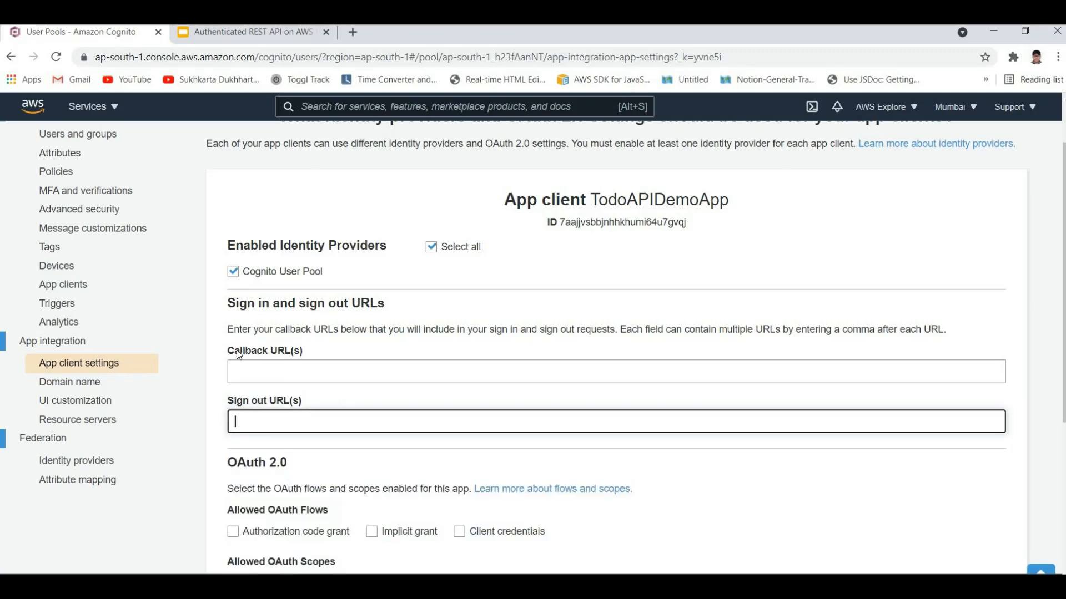
pyautogui.moveTo(236, 352); pyautogui.dragTo(304, 438)
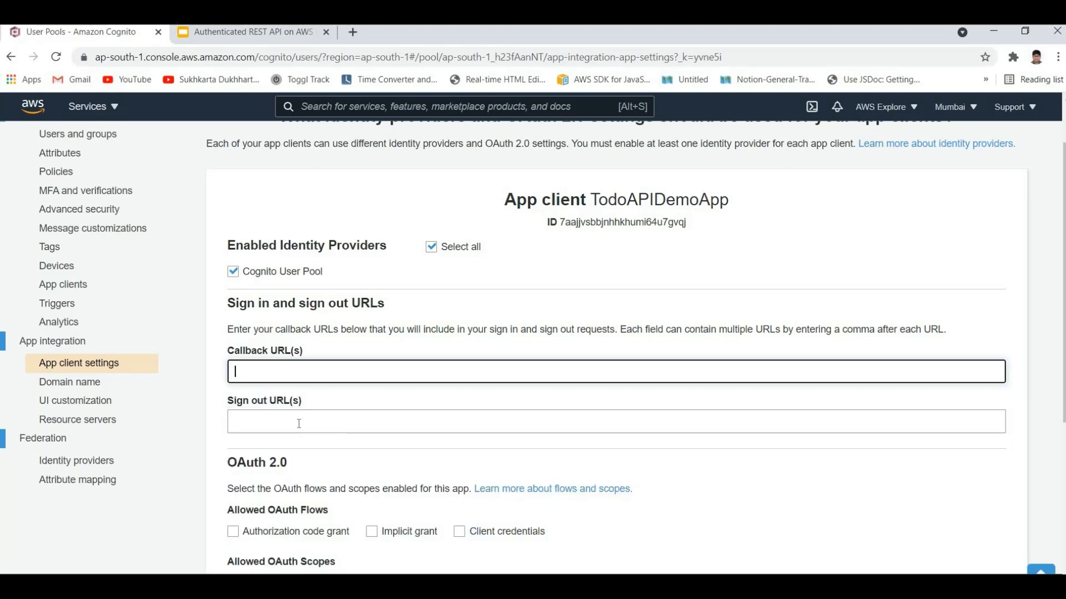
pyautogui.moveTo(266, 398); pyautogui.dragTo(239, 363)
pyautogui.click(240, 362)
pyautogui.write('https://example.com')
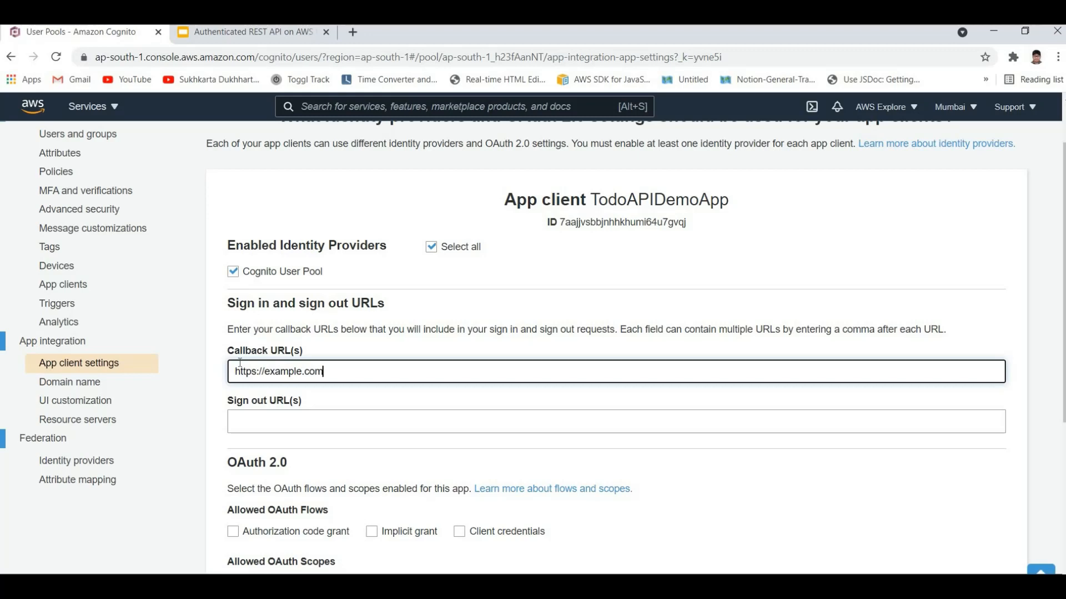
pyautogui.write('/callback')
pyautogui.hotkey('ctrl', 'a')
pyautogui.hotkey('ctrl', 'c')
pyautogui.click(327, 423)
pyautogui.hotkey('ctrl', 'v')
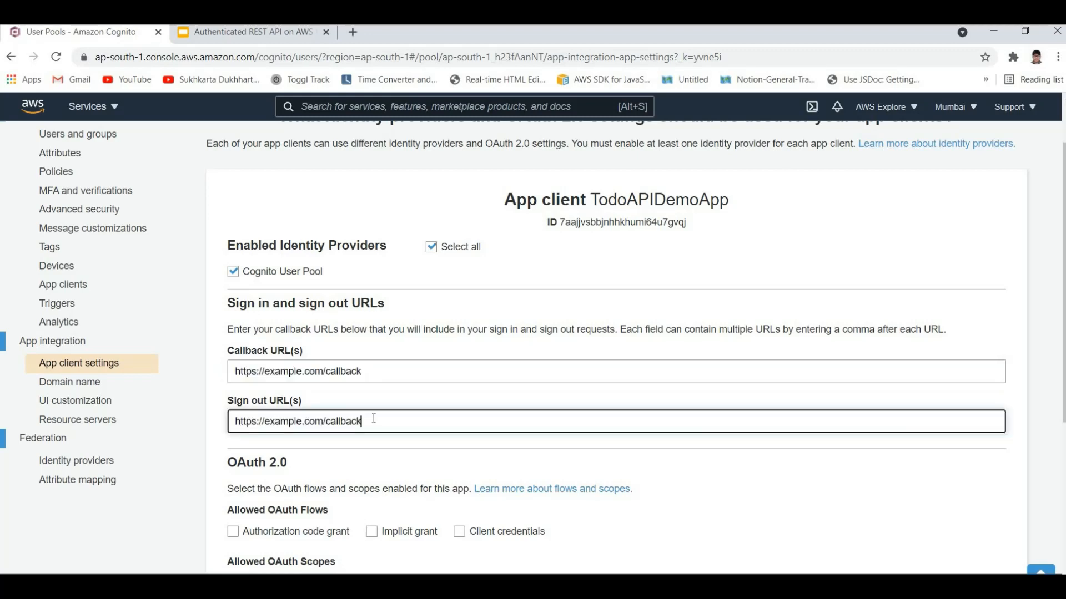
pyautogui.moveTo(326, 422); pyautogui.dragTo(374, 419)
pyautogui.write('singout')
pyautogui.hotkey('ctrl', 'a')
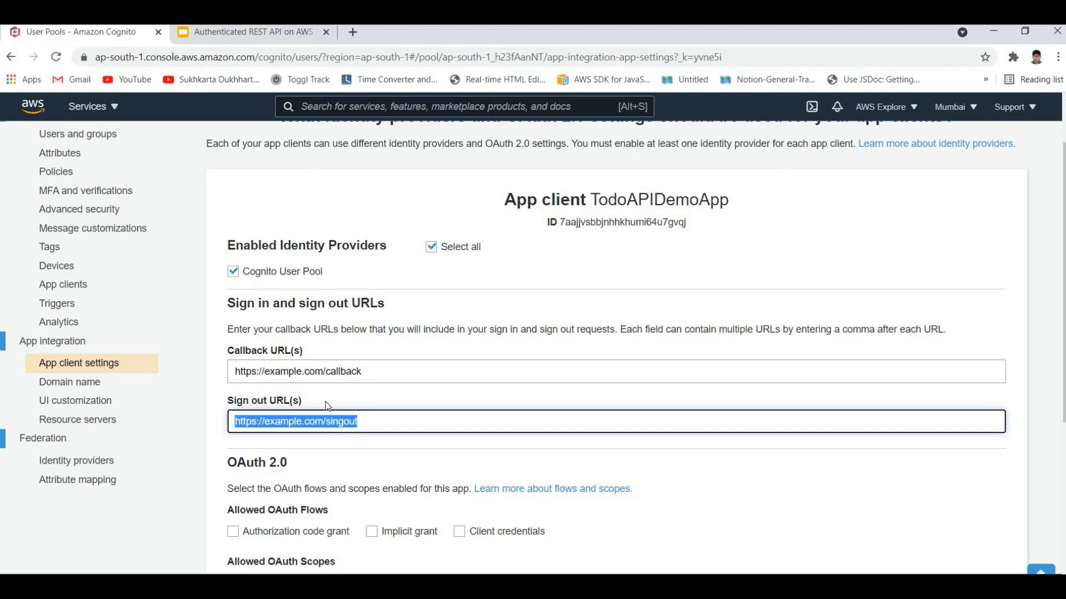
pyautogui.click(365, 423)
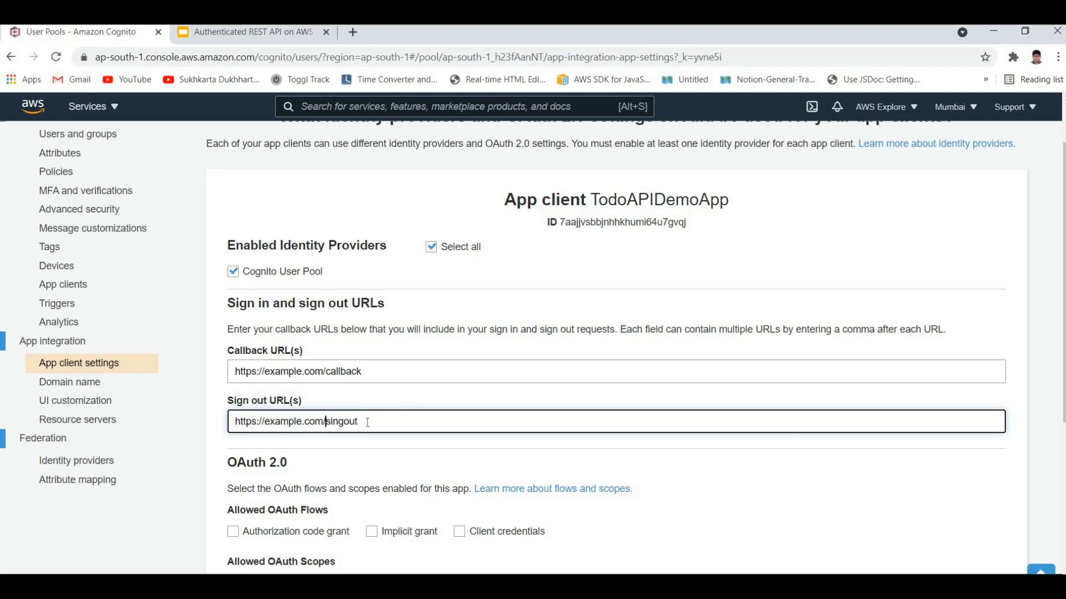
pyautogui.hotkey('ctrl', 'shift', 'Left')
pyautogui.write('signout')
# Step: Review the callback and sign-out URLs entered for the app client
pyautogui.click(275, 371)
pyautogui.doubleClick(289, 372)
pyautogui.click(314, 372)
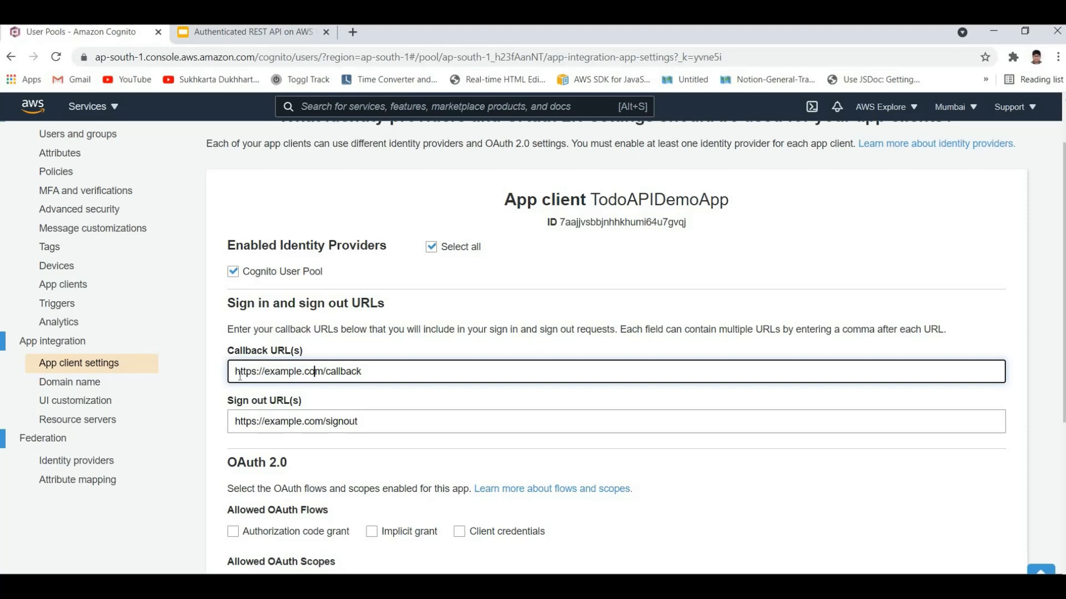
pyautogui.moveTo(366, 375); pyautogui.dragTo(240, 375)
pyautogui.click(281, 375)
pyautogui.tripleClick(444, 367)
pyautogui.moveTo(219, 367); pyautogui.dragTo(332, 348)
pyautogui.click(228, 350)
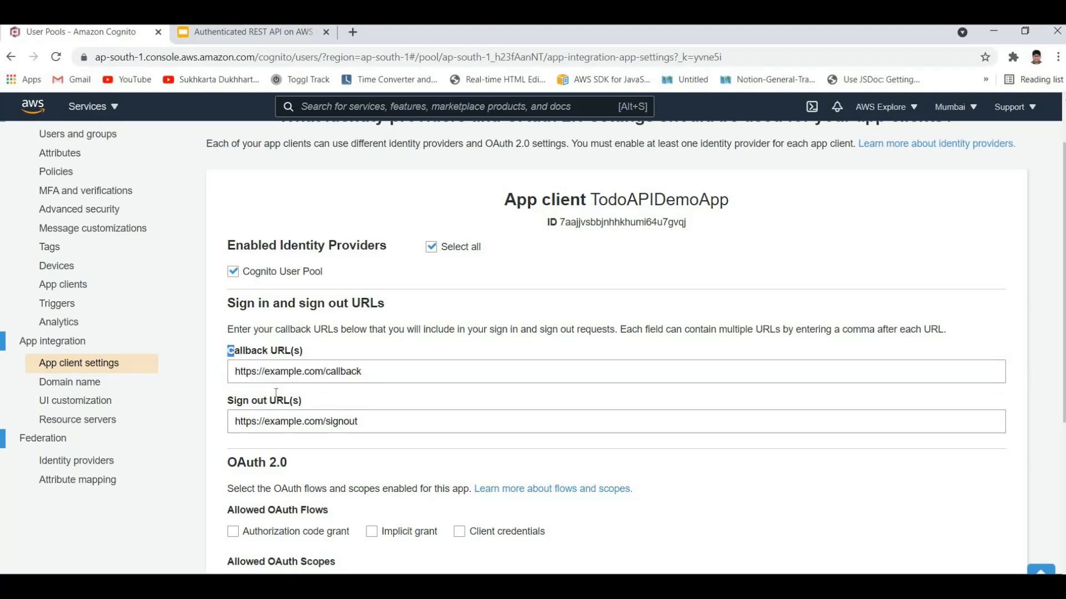
pyautogui.scroll(-4, 377, 412)
pyautogui.scroll(4, 377, 411)
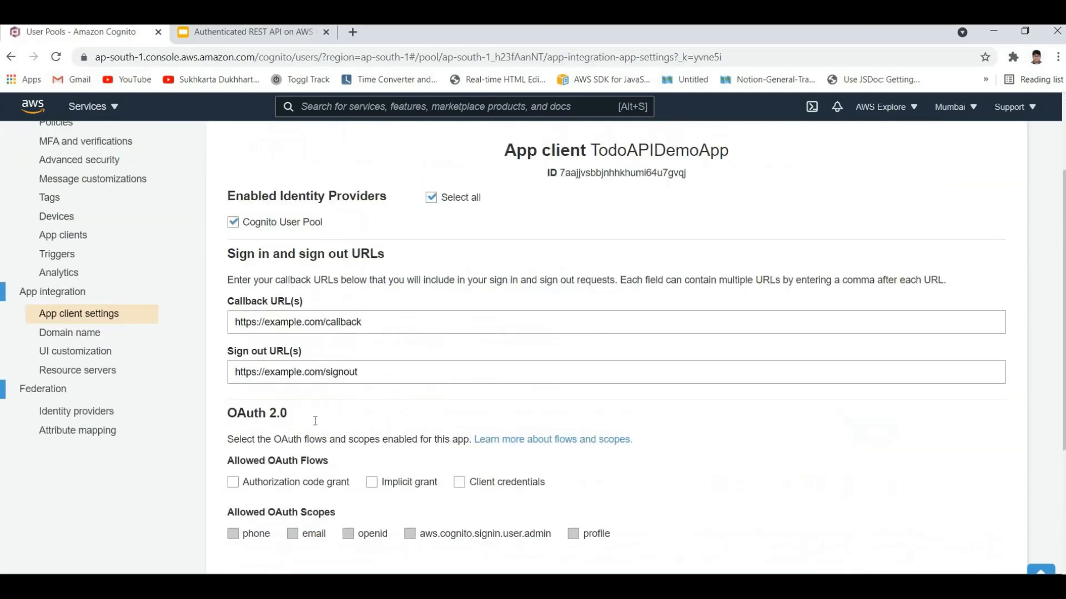
pyautogui.tripleClick(412, 423)
pyautogui.moveTo(411, 423); pyautogui.dragTo(266, 417)
pyautogui.click(232, 399)
# Step: Allow the Authorization code grant and Implicit grant flows with the phone, email, openid, aws.cognito.signin.user.admin and profile scopes
pyautogui.scroll(-2, 232, 397)
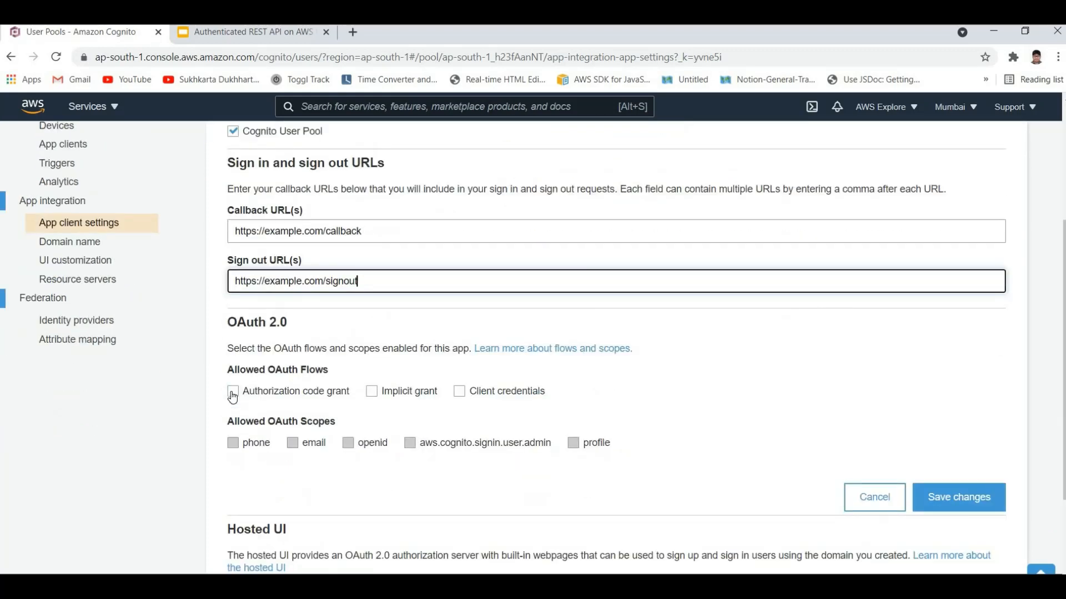
pyautogui.click(232, 392)
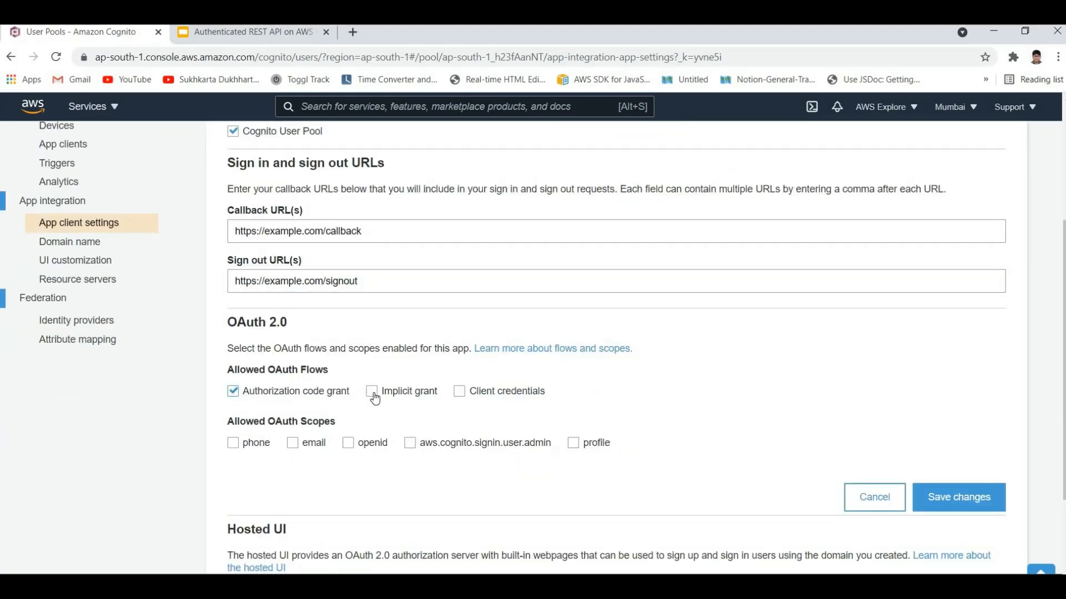
pyautogui.click(372, 392)
pyautogui.click(295, 443)
pyautogui.click(348, 443)
pyautogui.click(410, 443)
# Step: Review the chosen OAuth flows and scopes and examine the Hosted UI section and its requirements
pyautogui.scroll(2, 760, 481)
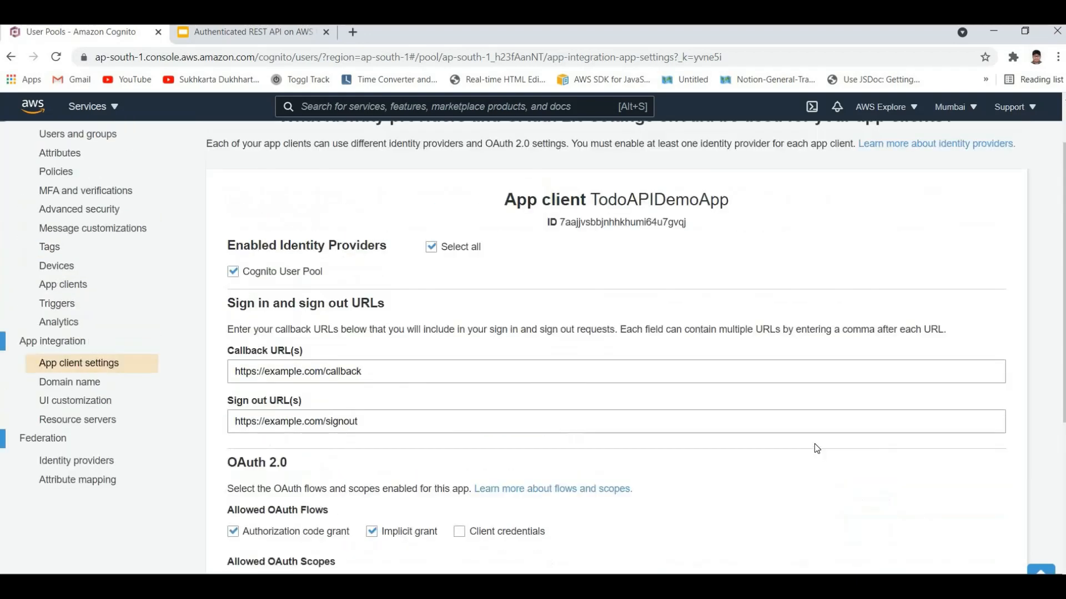
pyautogui.scroll(-4, 816, 447)
pyautogui.scroll(3, 888, 447)
pyautogui.scroll(-3, 453, 475)
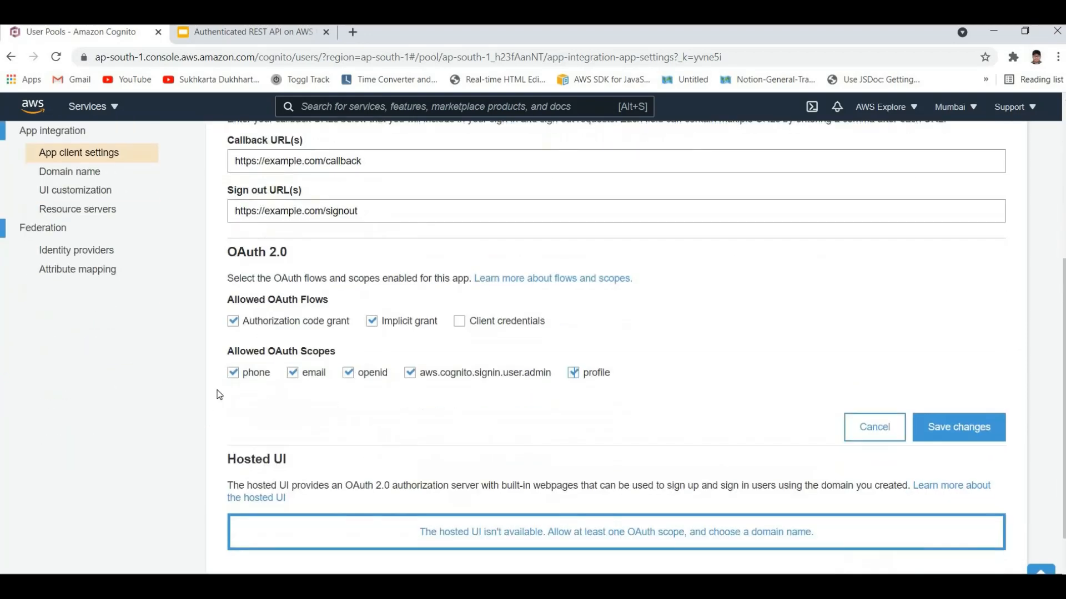
pyautogui.scroll(-2, 349, 377)
pyautogui.moveTo(217, 375); pyautogui.dragTo(336, 376)
pyautogui.click(409, 448)
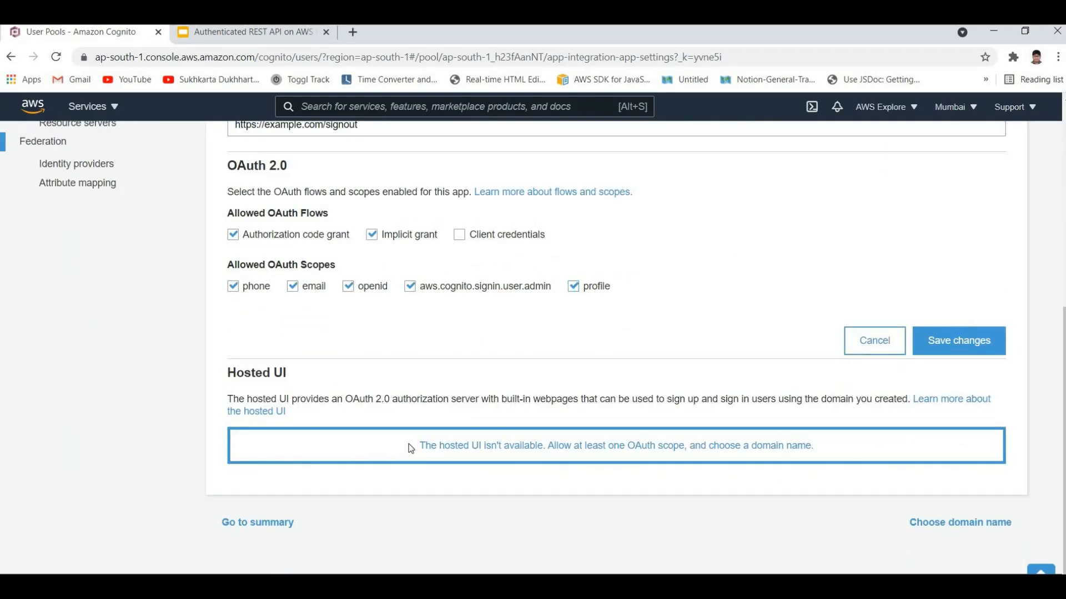
pyautogui.tripleClick(400, 382)
pyautogui.click(431, 434)
pyautogui.scroll(1, 907, 421)
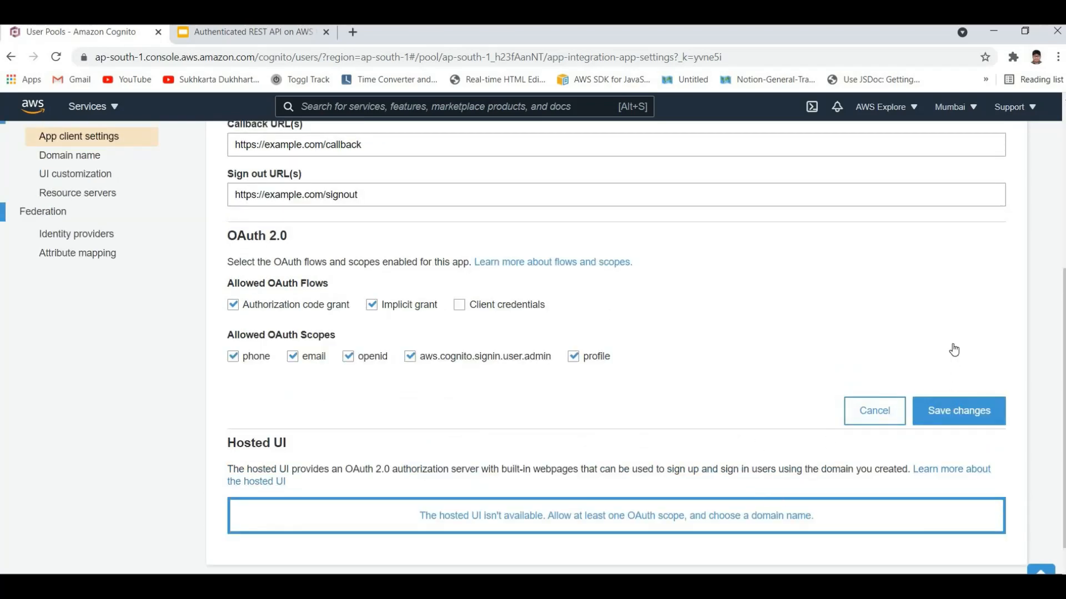
# Step: Save the changes to the TodoAPIDemoApp client settings and look over the saved configuration
pyautogui.scroll(-1, 954, 349)
pyautogui.click(953, 350)
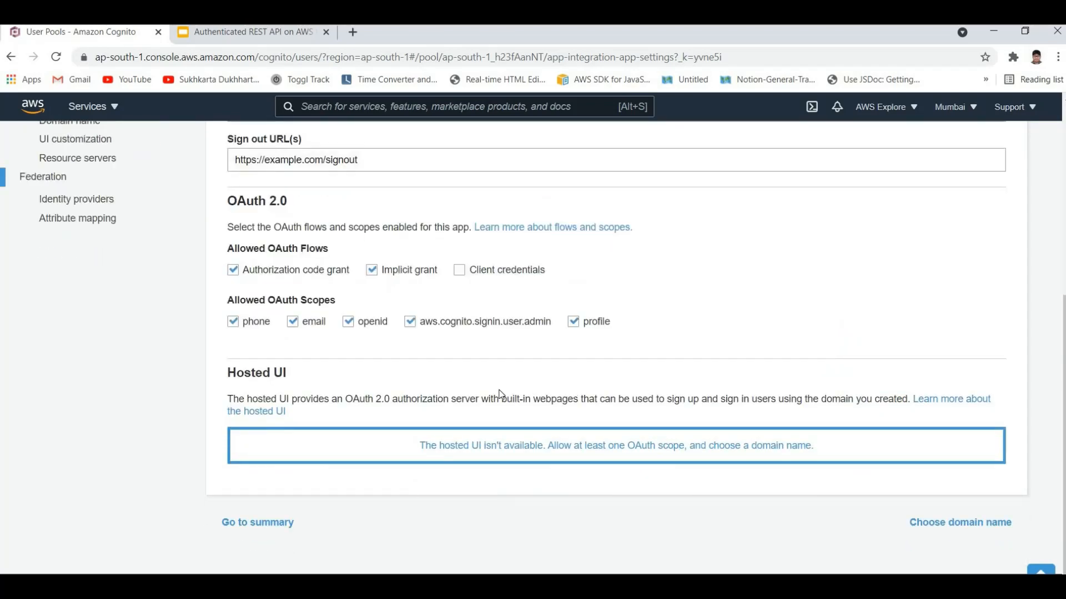
pyautogui.scroll(5, 500, 394)
pyautogui.scroll(-5, 365, 454)
pyautogui.scroll(5, 260, 471)
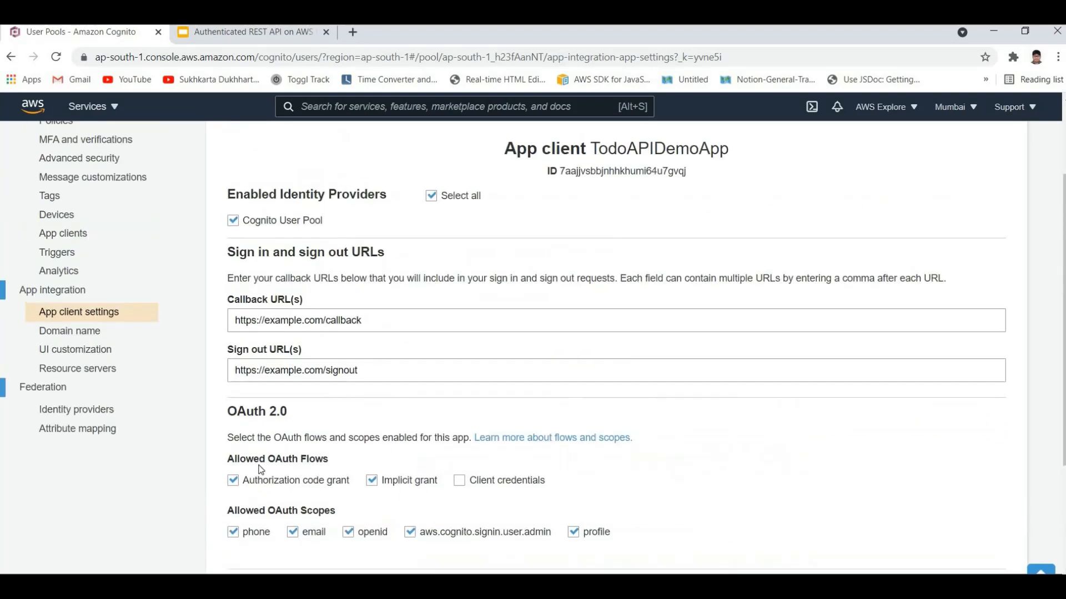
pyautogui.scroll(-5, 166, 421)
pyautogui.scroll(3, 67, 339)
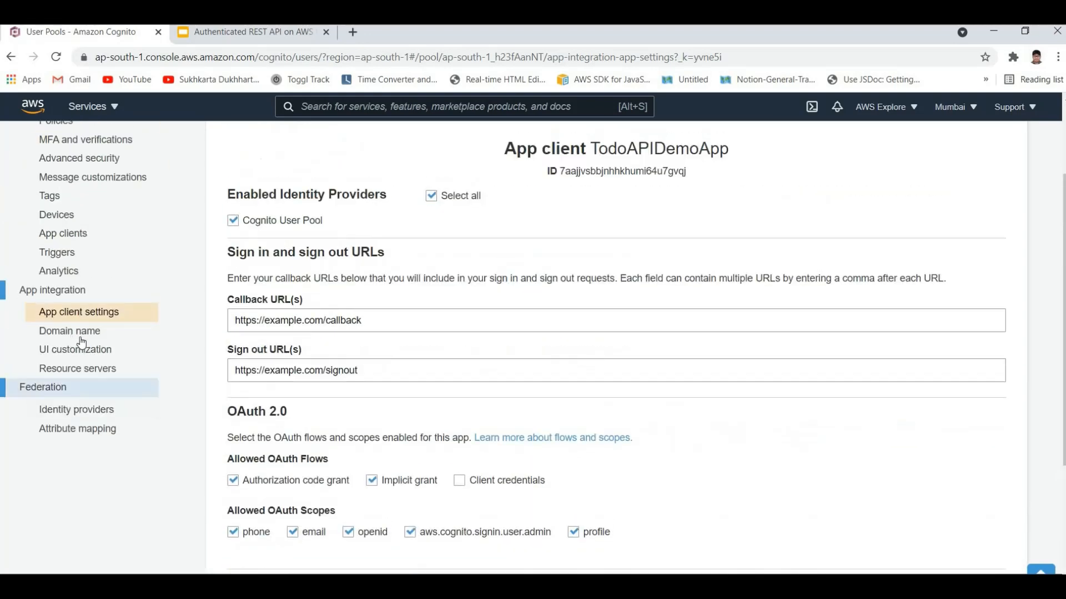
# Step: Enter todoappdemo as the user pool's Amazon Cognito domain prefix and check its availability
pyautogui.click(69, 329)
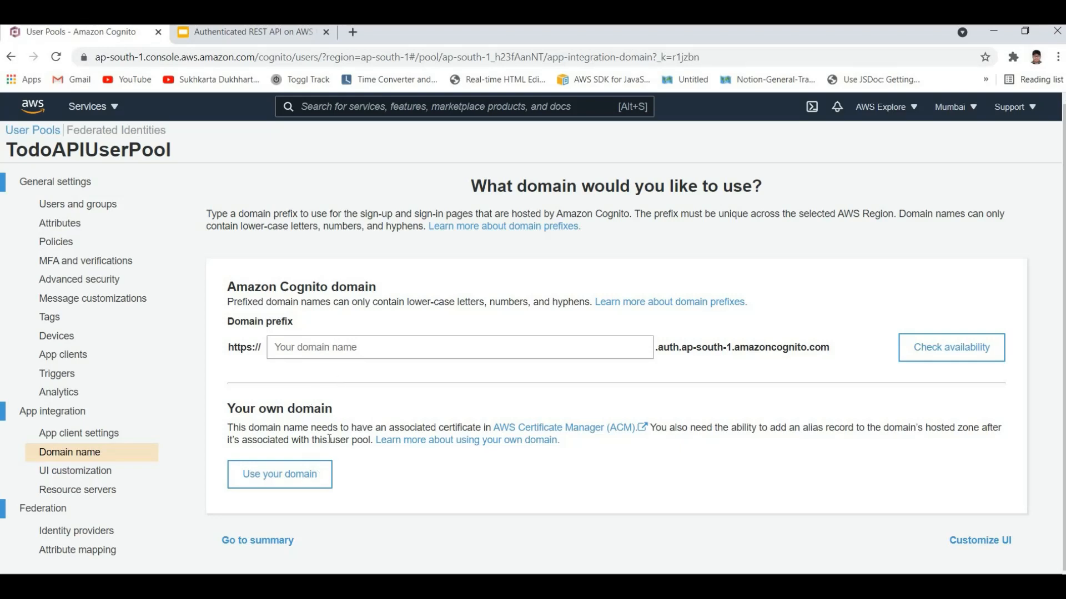
pyautogui.click(309, 358)
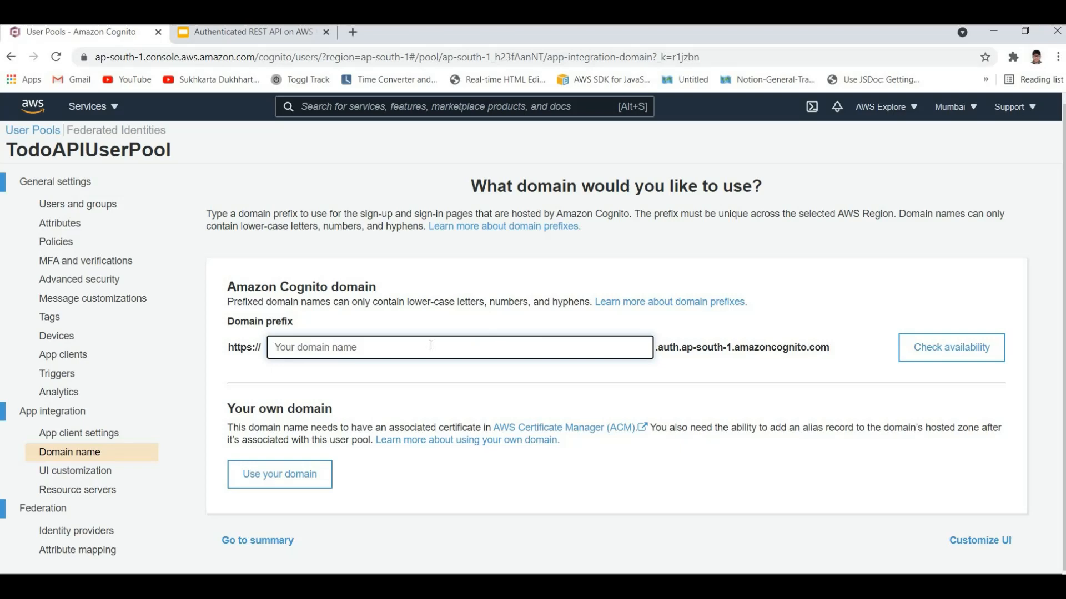
pyautogui.write('t')
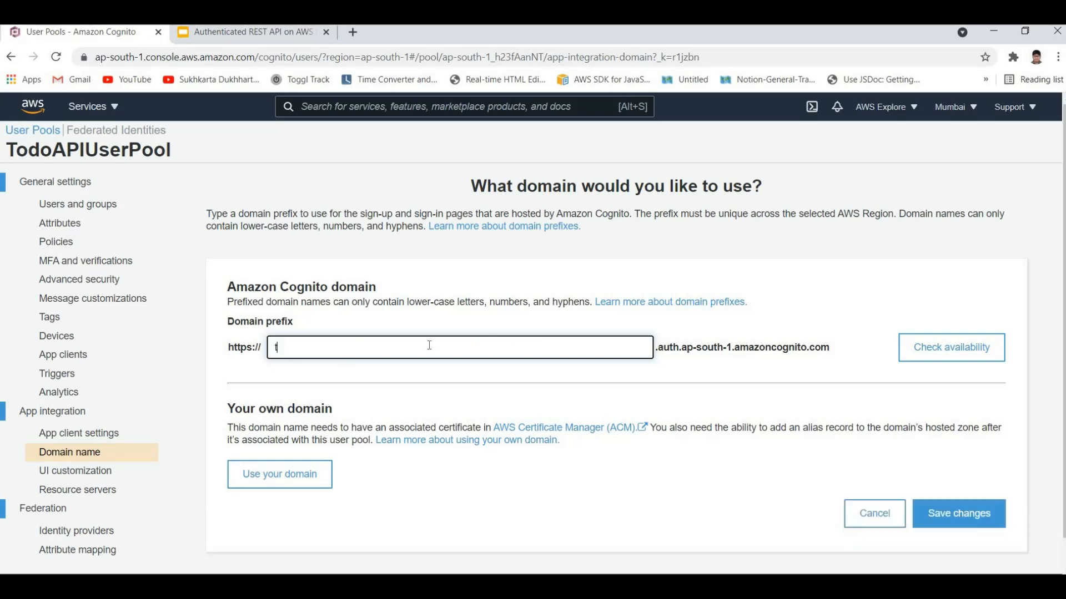
pyautogui.press('BackSpace')
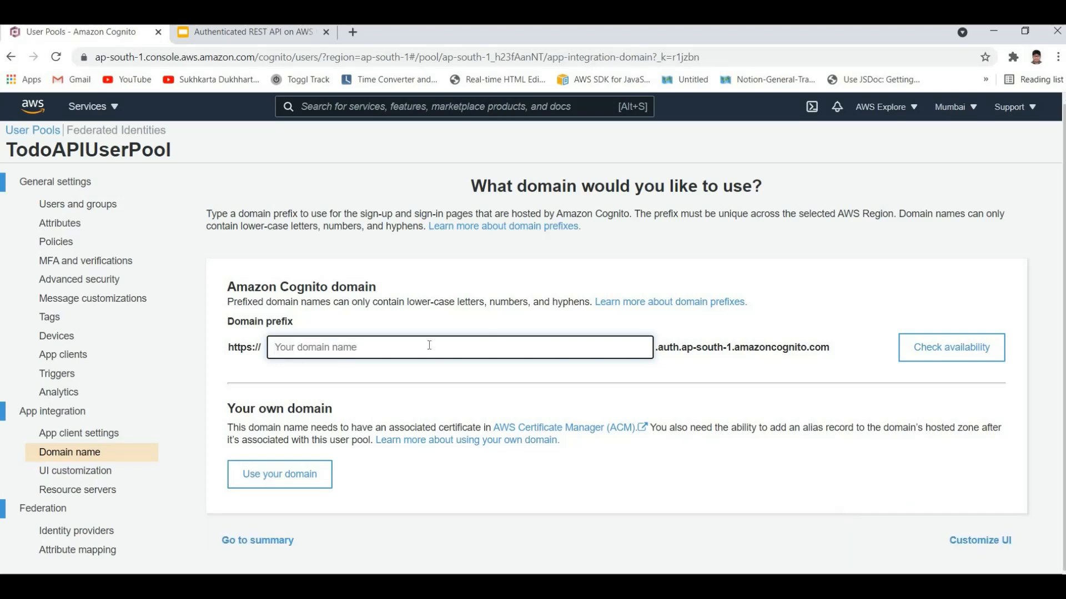
pyautogui.write('todo')
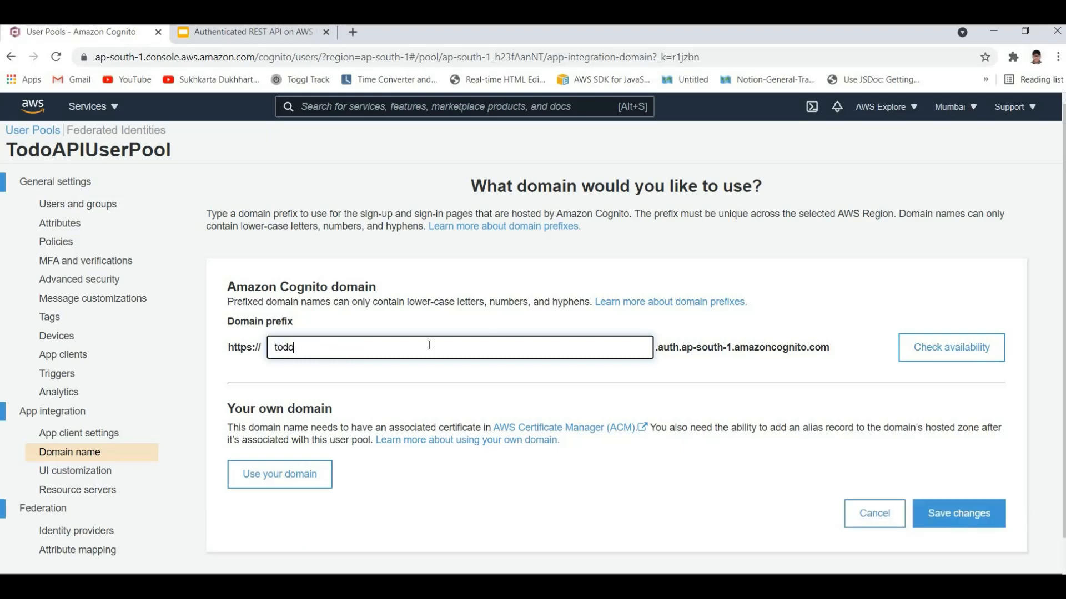
pyautogui.write('appdemo')
pyautogui.hotkey('ctrl', 'a')
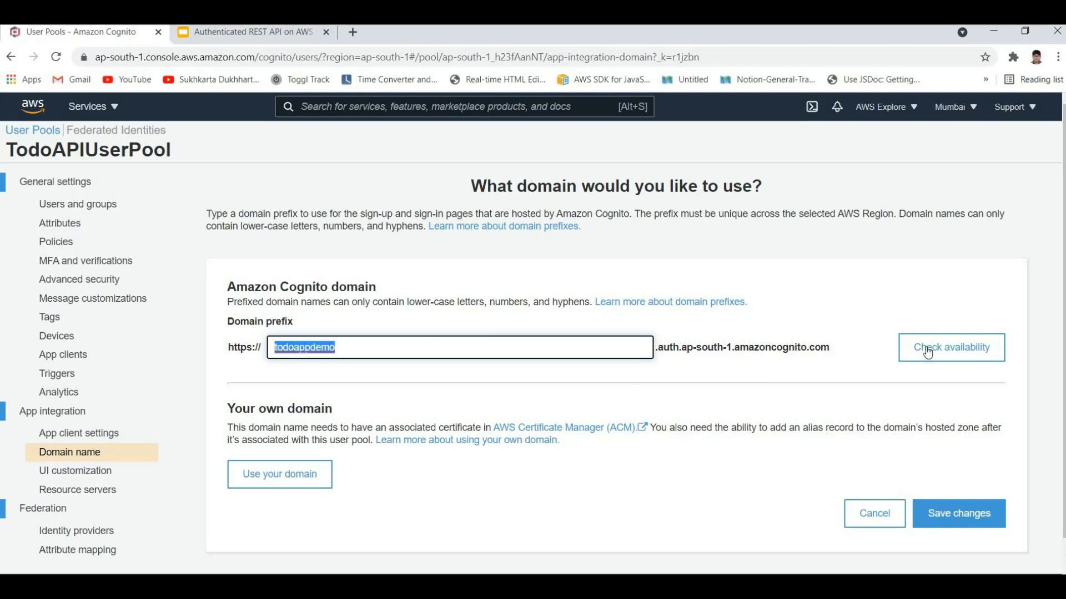
pyautogui.click(951, 348)
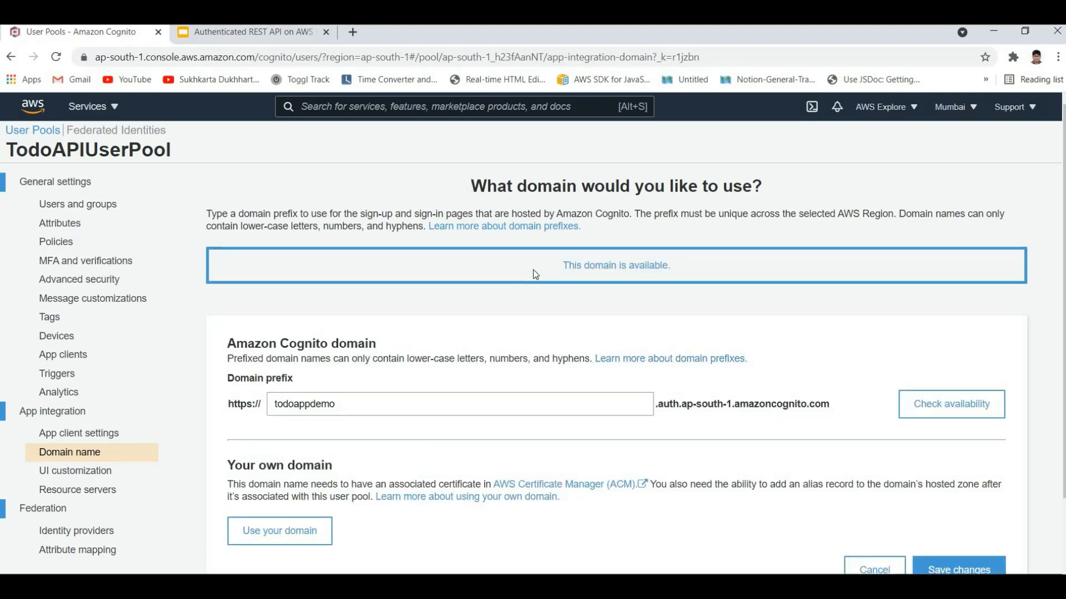
# Step: Save the user pool's Amazon Cognito domain and check the saved prefix
pyautogui.tripleClick(693, 276)
pyautogui.scroll(-2, 770, 428)
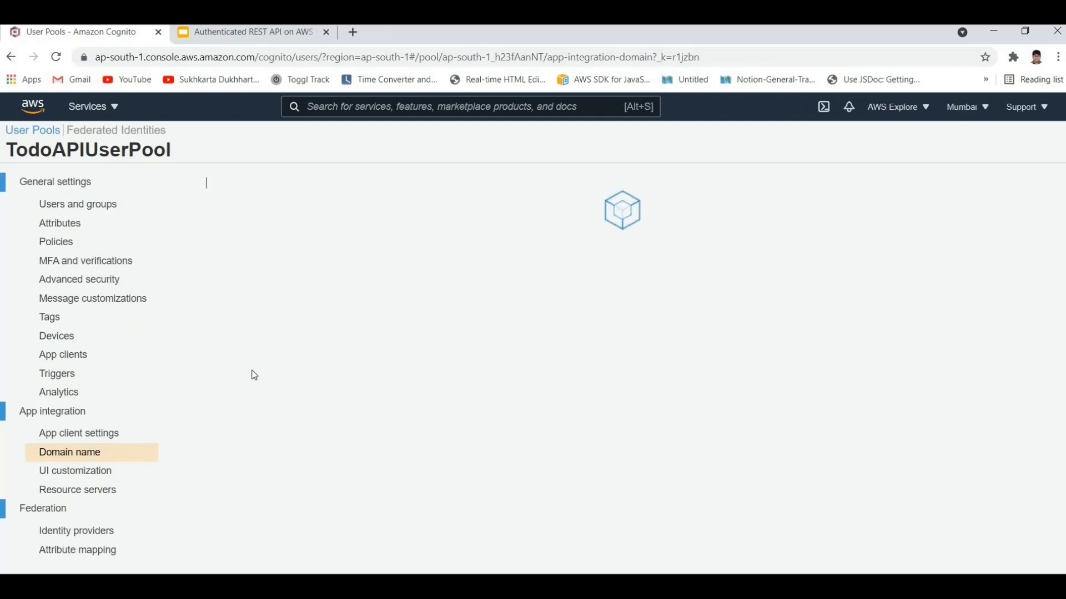
pyautogui.moveTo(363, 350); pyautogui.dragTo(230, 348)
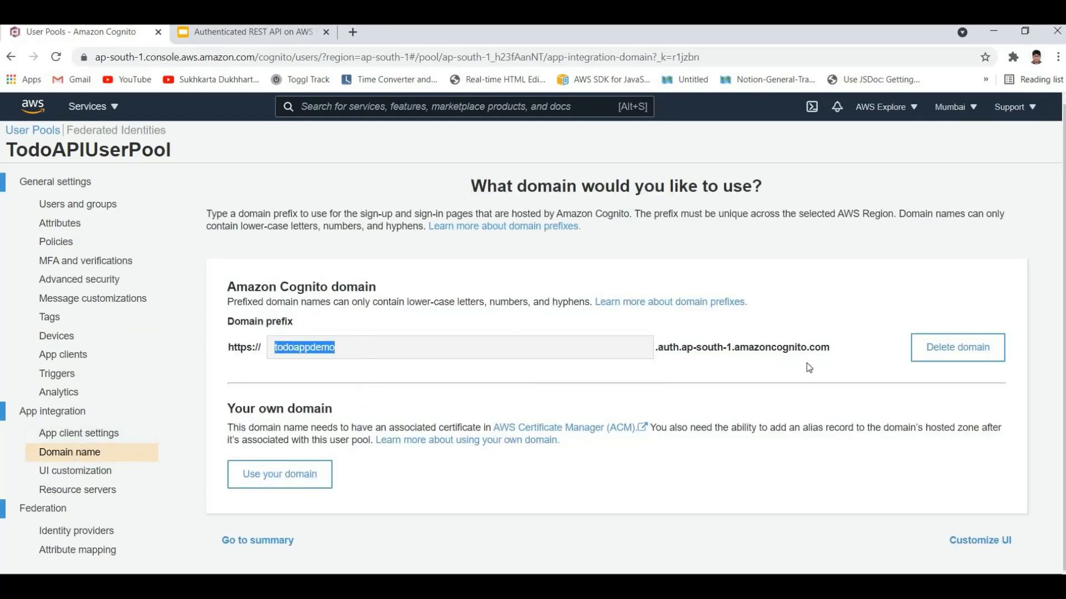
# Step: Check the full Amazon Cognito domain, and review the TodoAPIDemoApp client settings down to the Hosted UI section
pyautogui.moveTo(831, 348); pyautogui.dragTo(655, 348)
pyautogui.click(224, 286)
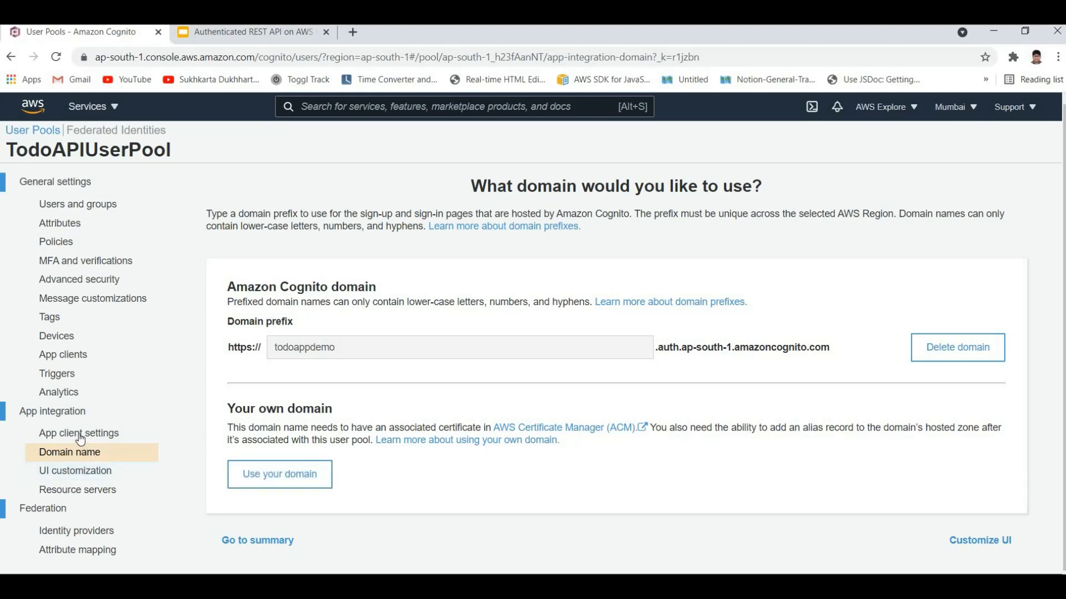
pyautogui.click(46, 440)
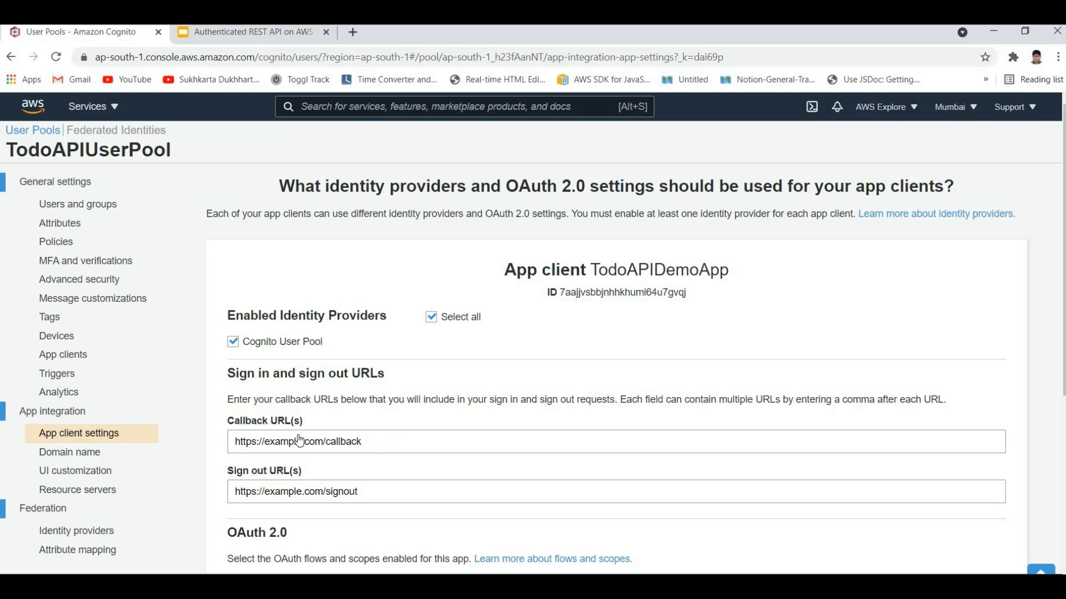
pyautogui.scroll(-5, 233, 458)
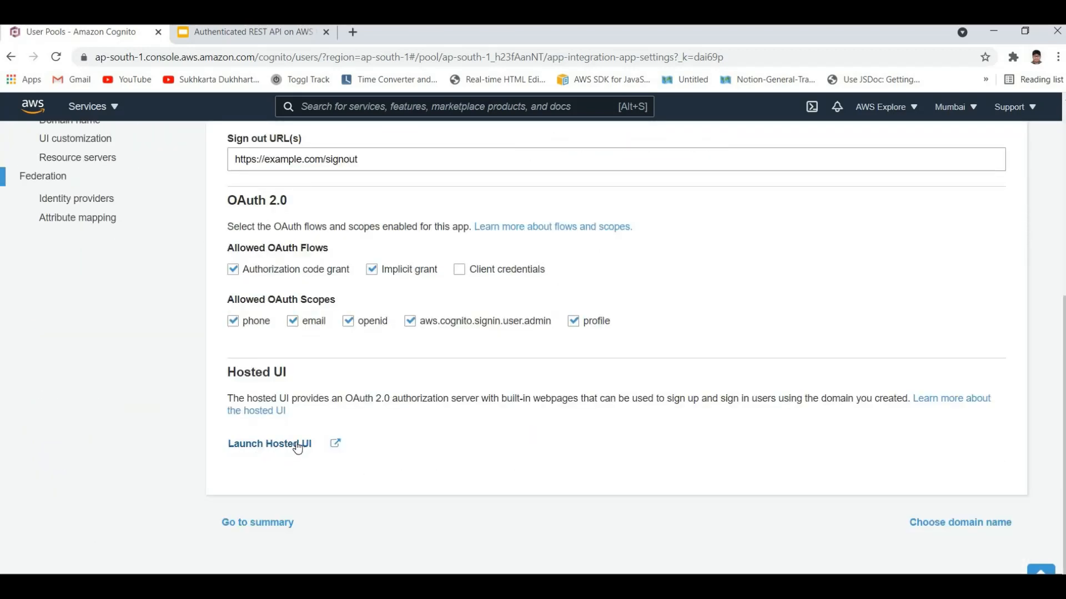
pyautogui.scroll(1, 153, 333)
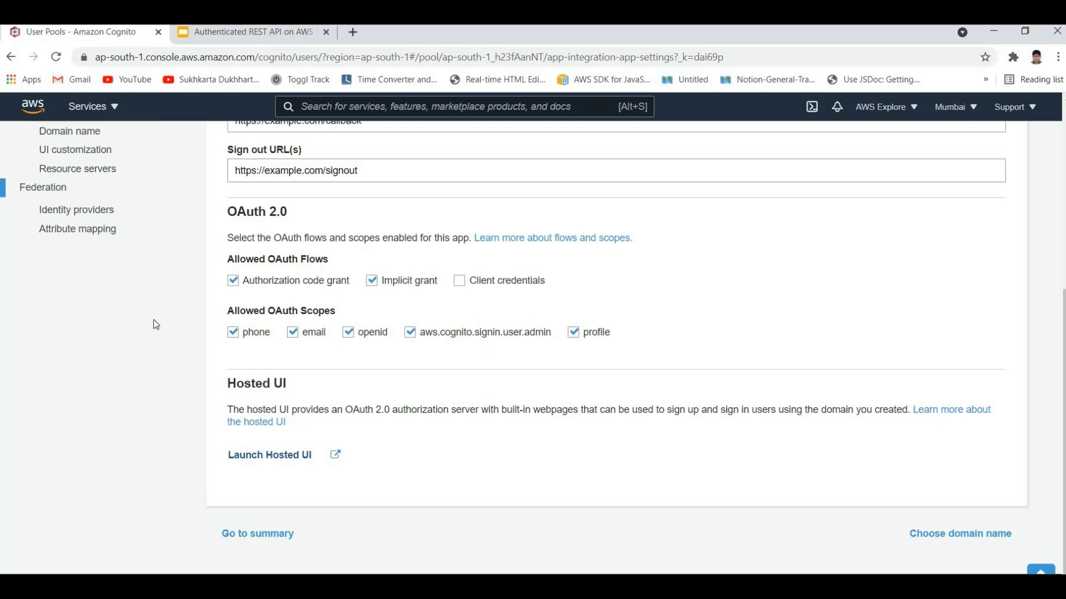
pyautogui.scroll(-1, 255, 294)
pyautogui.scroll(4, 331, 339)
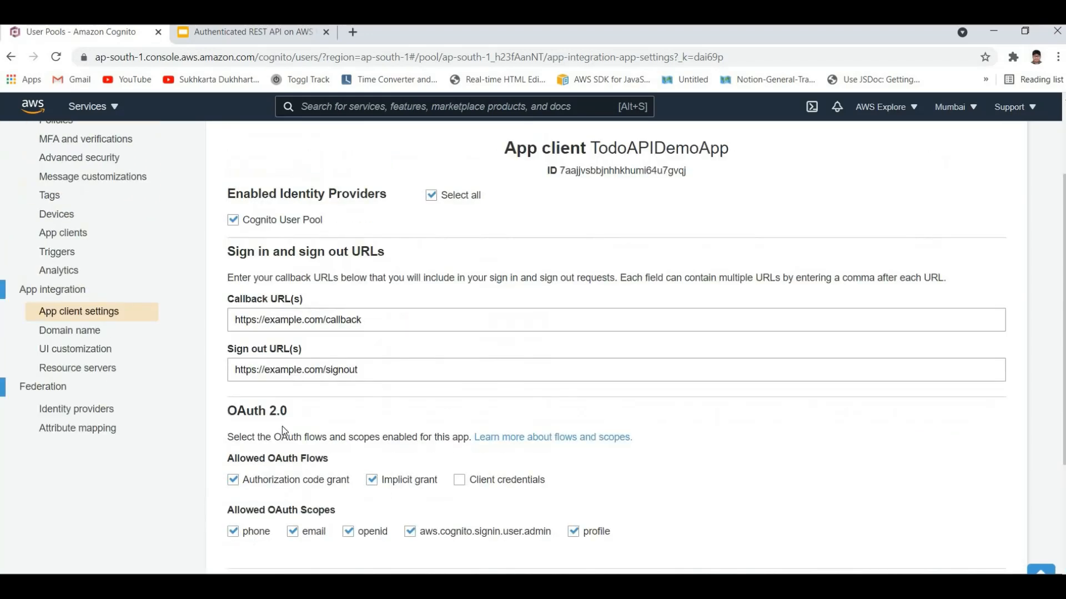
pyautogui.scroll(-4, 250, 361)
pyautogui.scroll(3, 195, 254)
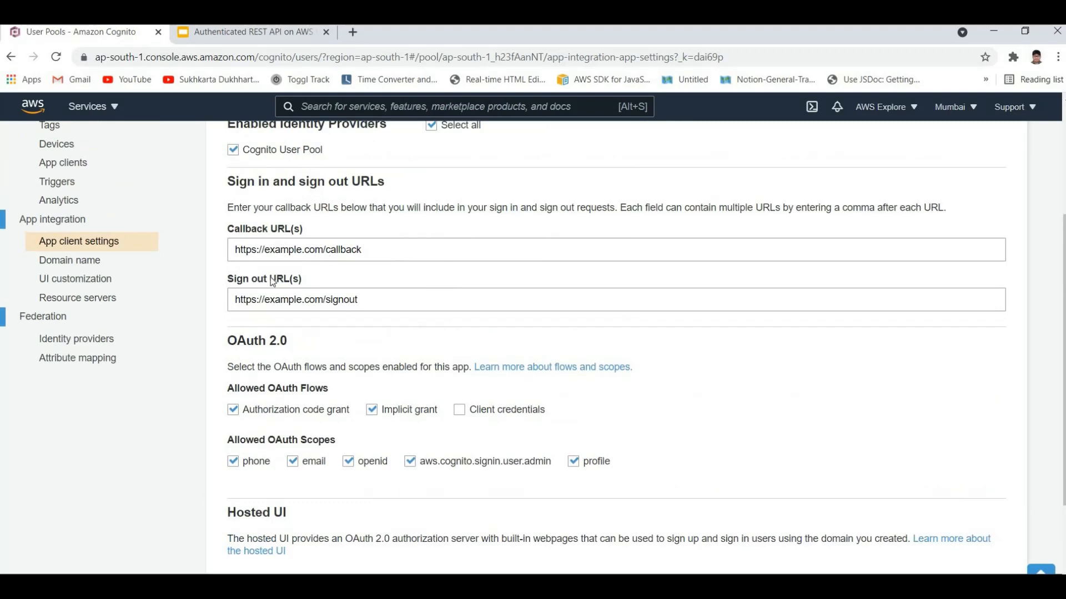
# Step: Examine the app client's callback and sign-out URLs along with its allowed OAuth flows and scopes
pyautogui.moveTo(364, 250); pyautogui.dragTo(224, 310)
pyautogui.scroll(2, 421, 326)
pyautogui.click(421, 325)
pyautogui.moveTo(391, 393); pyautogui.dragTo(384, 421)
pyautogui.click(381, 427)
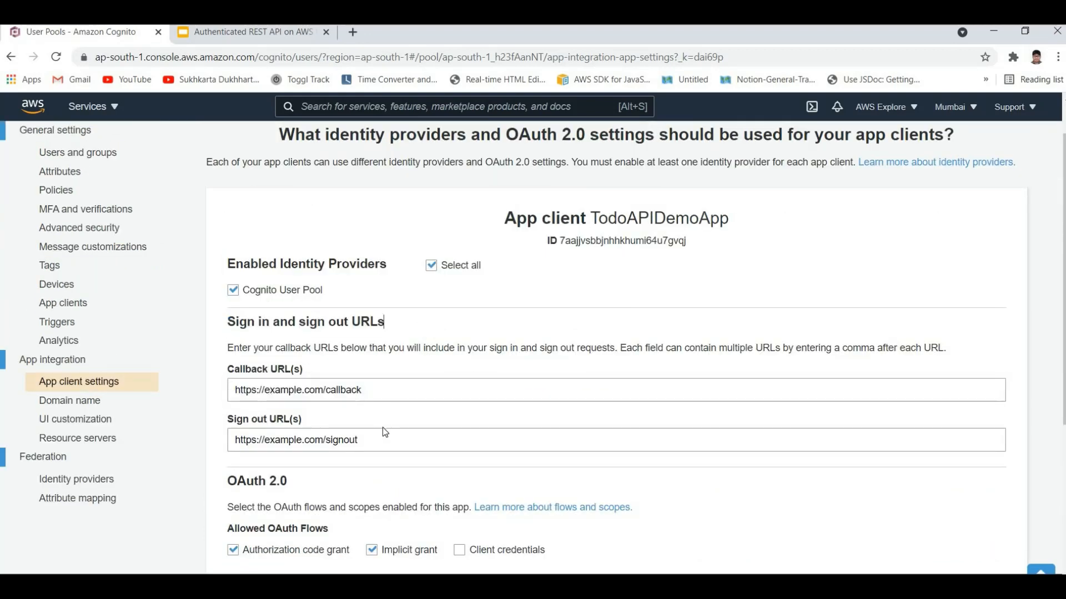
pyautogui.press('Tab')
pyautogui.press('Tab')
pyautogui.scroll(-3, 557, 433)
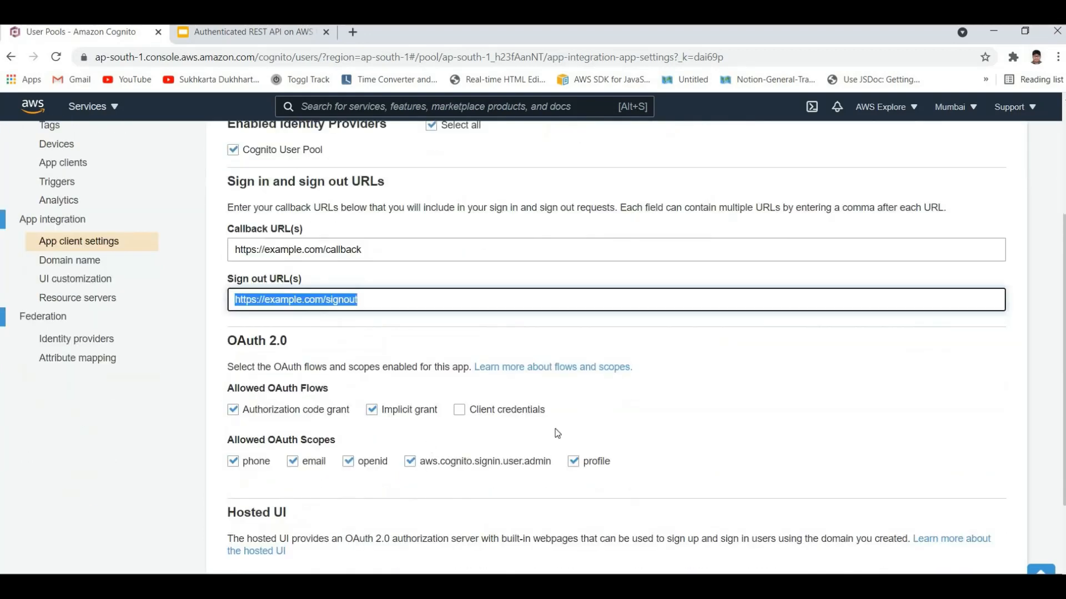
pyautogui.scroll(-3, 200, 367)
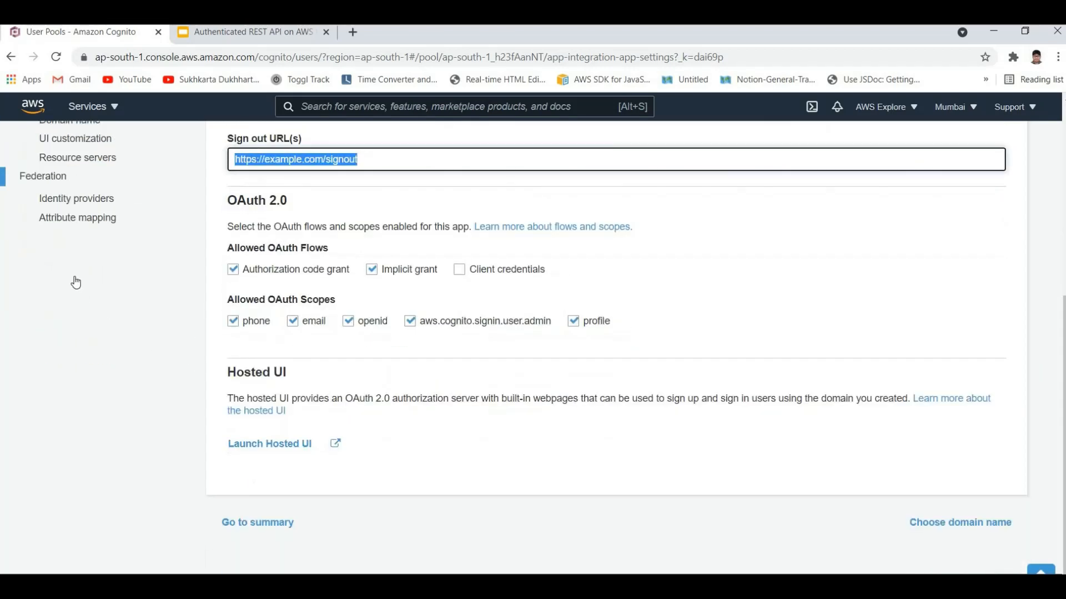
# Step: Recheck the user pool's domain name and launch the hosted UI from the TodoAPIDemoApp client settings
pyautogui.scroll(3, 107, 290)
pyautogui.click(69, 261)
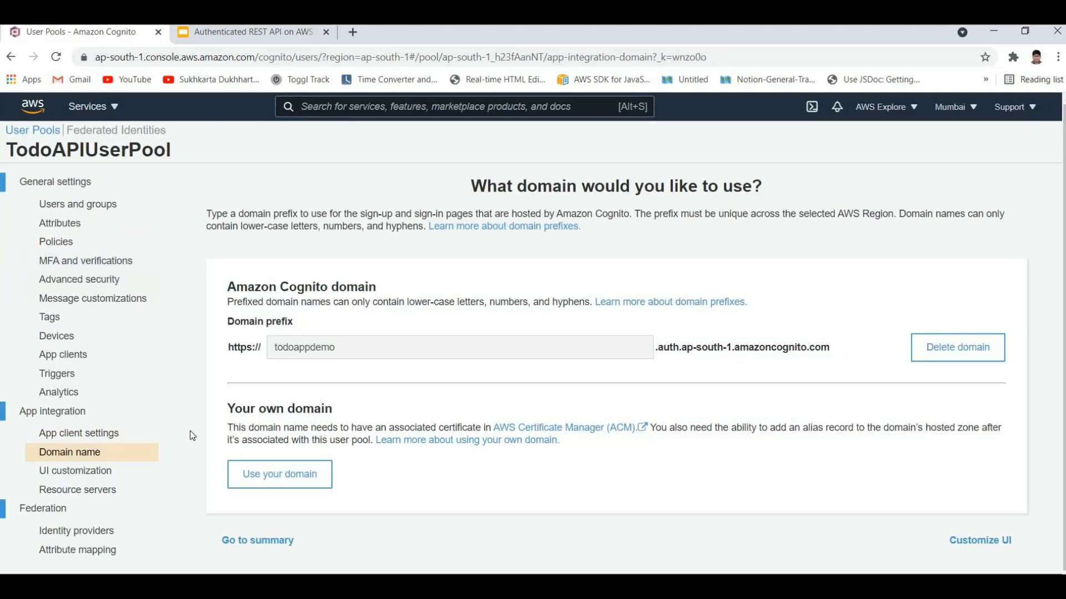
pyautogui.click(79, 433)
pyautogui.scroll(-5, 266, 448)
pyautogui.scroll(-1, 273, 447)
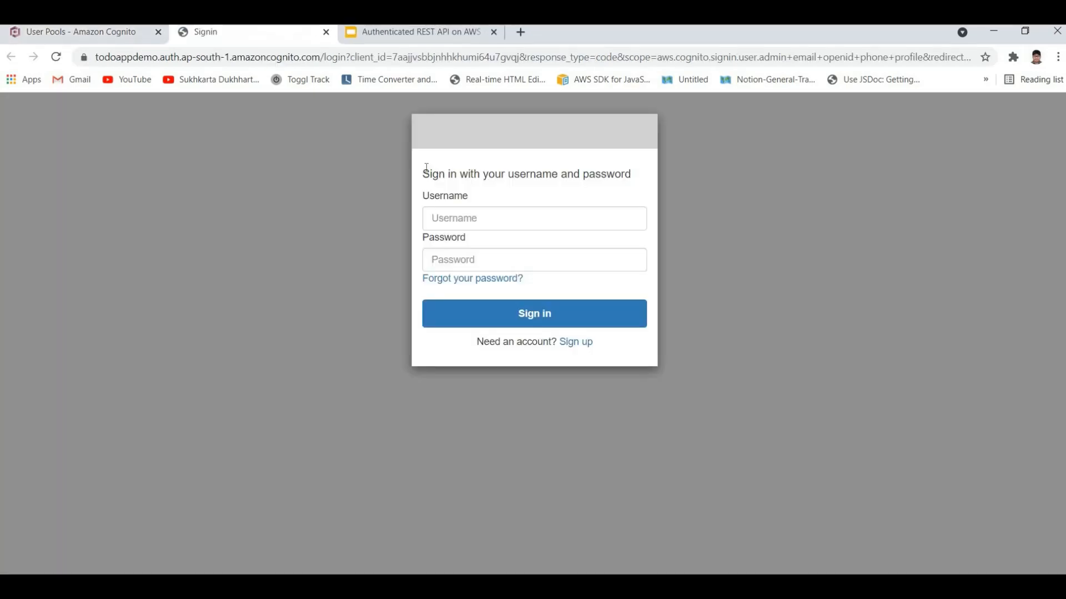
# Step: Examine the hosted sign-in page's username and password fields and look at its sign-up option
pyautogui.moveTo(416, 174); pyautogui.dragTo(526, 176)
pyautogui.click(526, 175)
pyautogui.moveTo(422, 175); pyautogui.dragTo(596, 175)
pyautogui.click(458, 213)
pyautogui.doubleClick(420, 233)
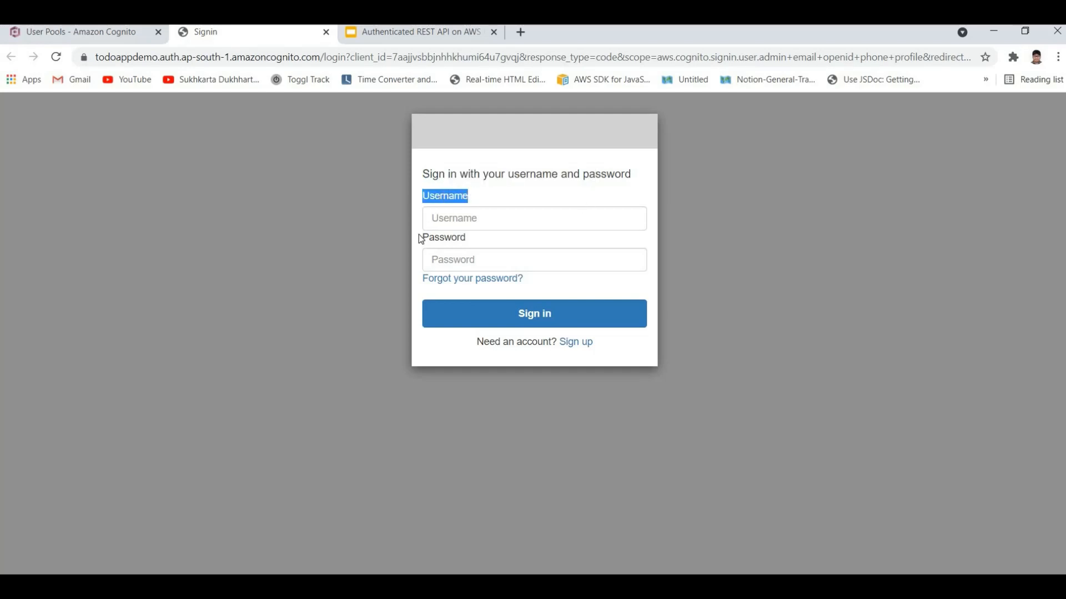
pyautogui.moveTo(420, 234); pyautogui.dragTo(489, 235)
pyautogui.click(487, 240)
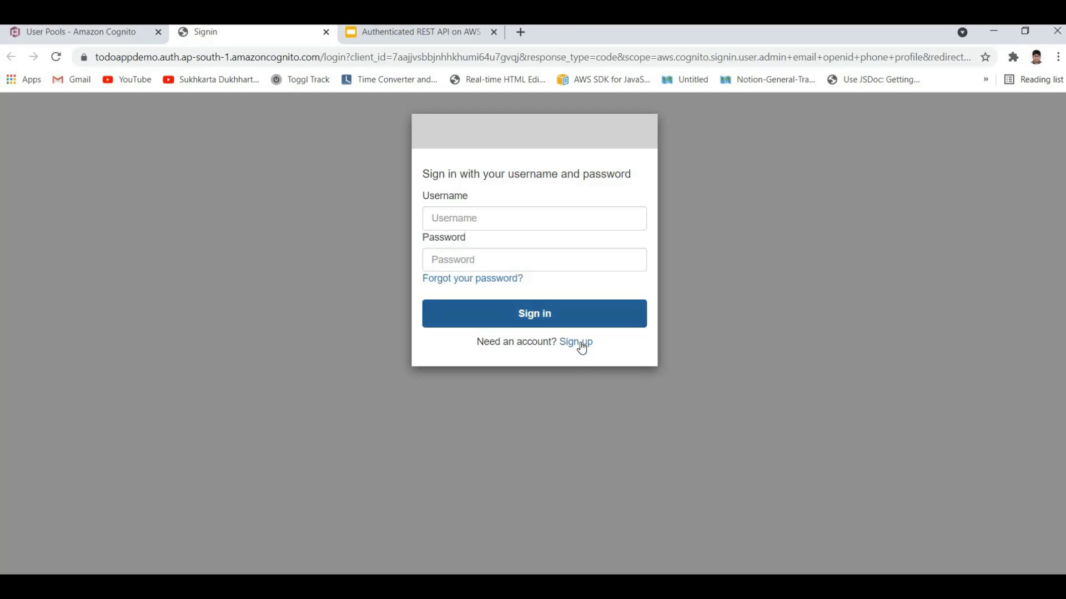
pyautogui.click(570, 349)
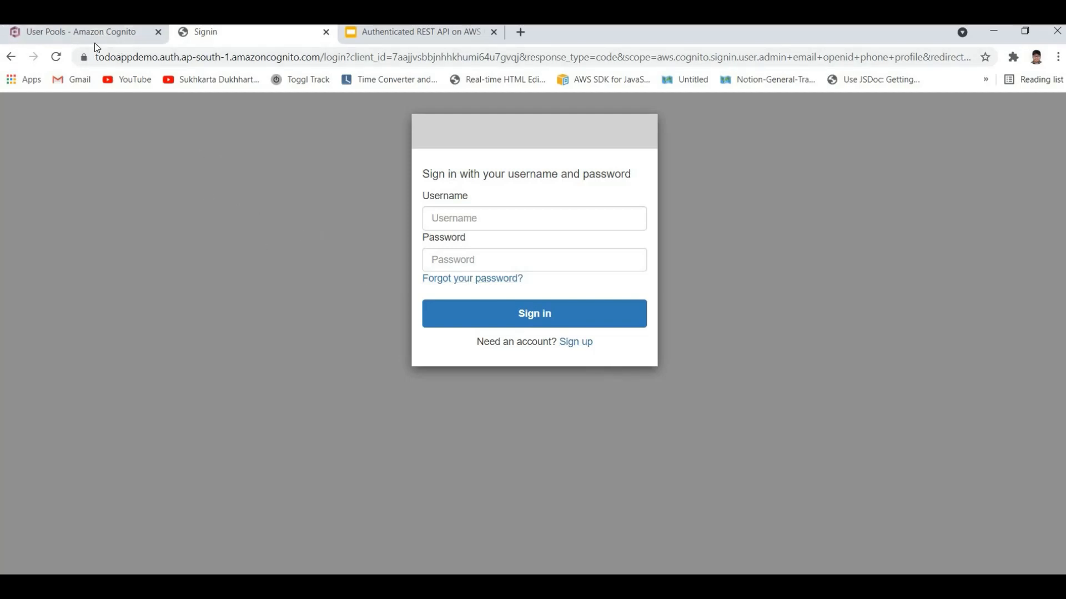
# Step: Return to the Cognito user pool and review the identity provider and URLs of the TodoAPIDemoApp client
pyautogui.click(134, 34)
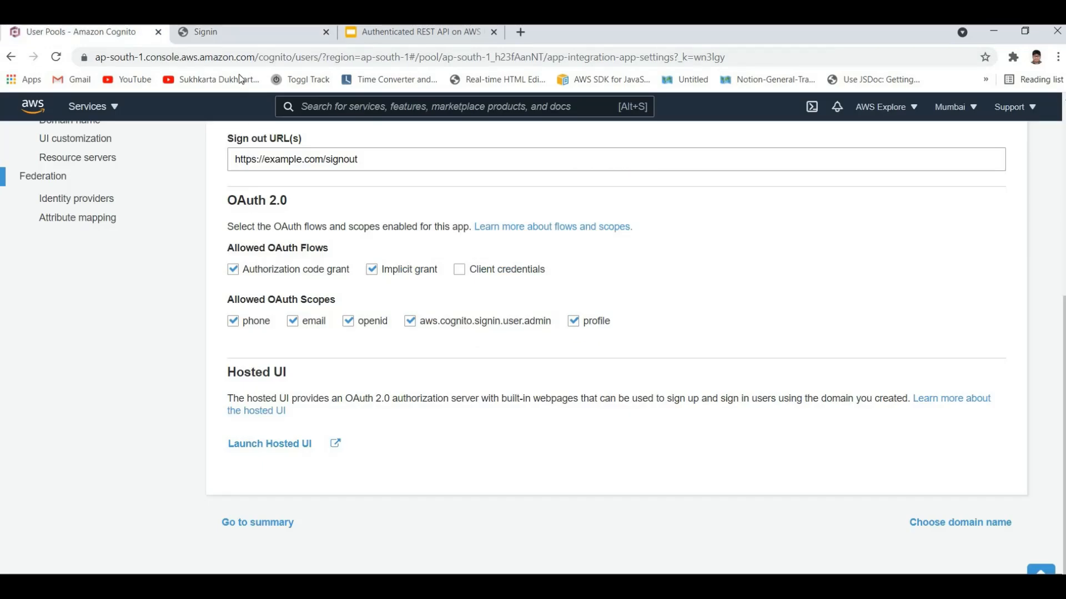
pyautogui.scroll(5, 185, 336)
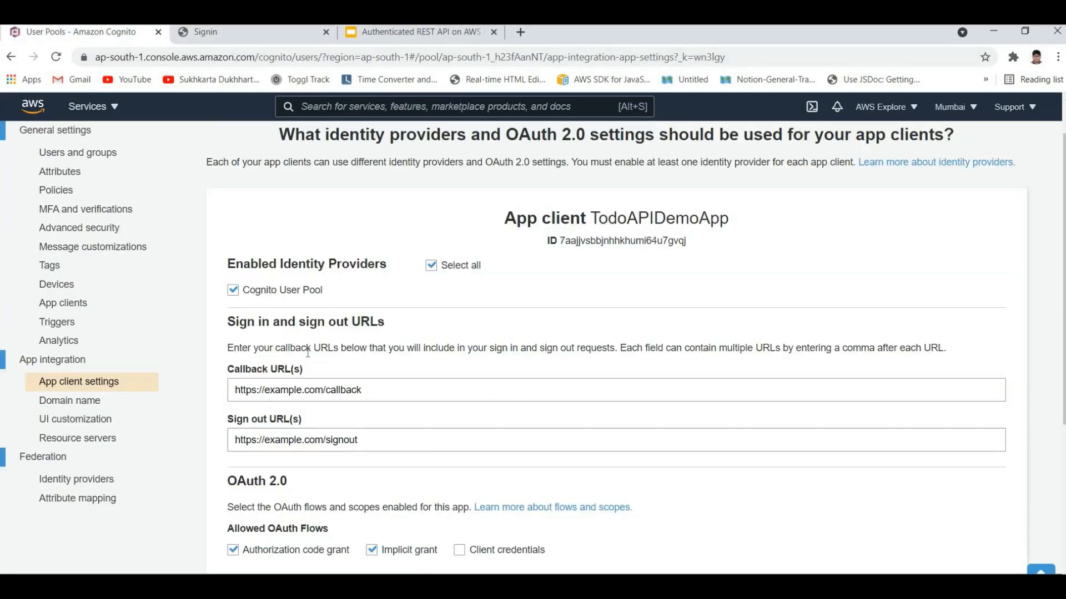
pyautogui.scroll(2, 182, 244)
pyautogui.scroll(-5, 182, 245)
pyautogui.scroll(4, 111, 256)
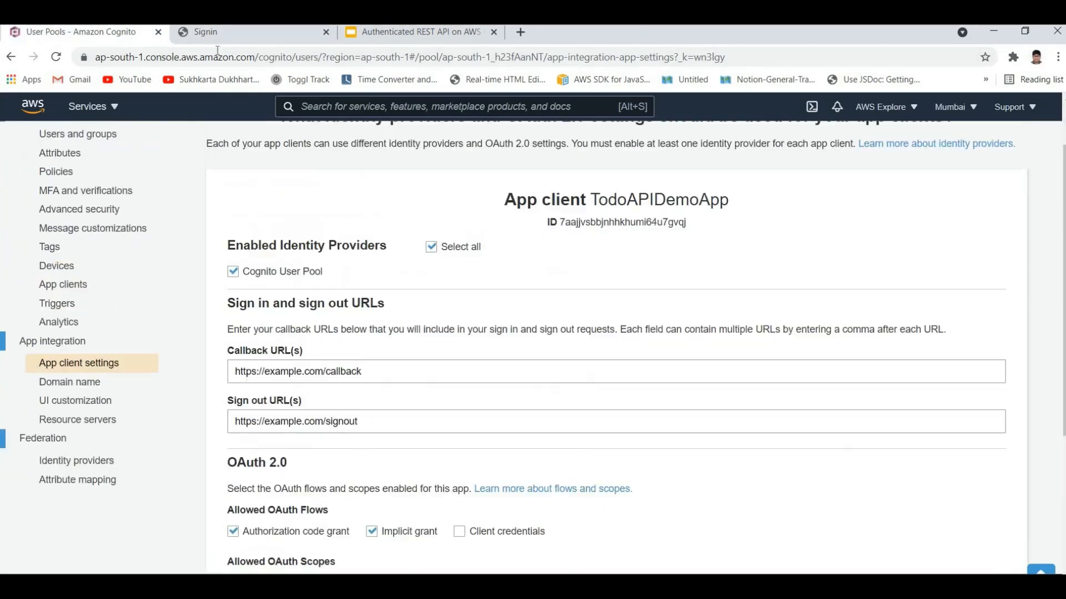
# Step: Open the hosted sign-up form and fill in the new account's username and e-mail address
pyautogui.hotkey('ctrl', 'Tab')
pyautogui.click(574, 347)
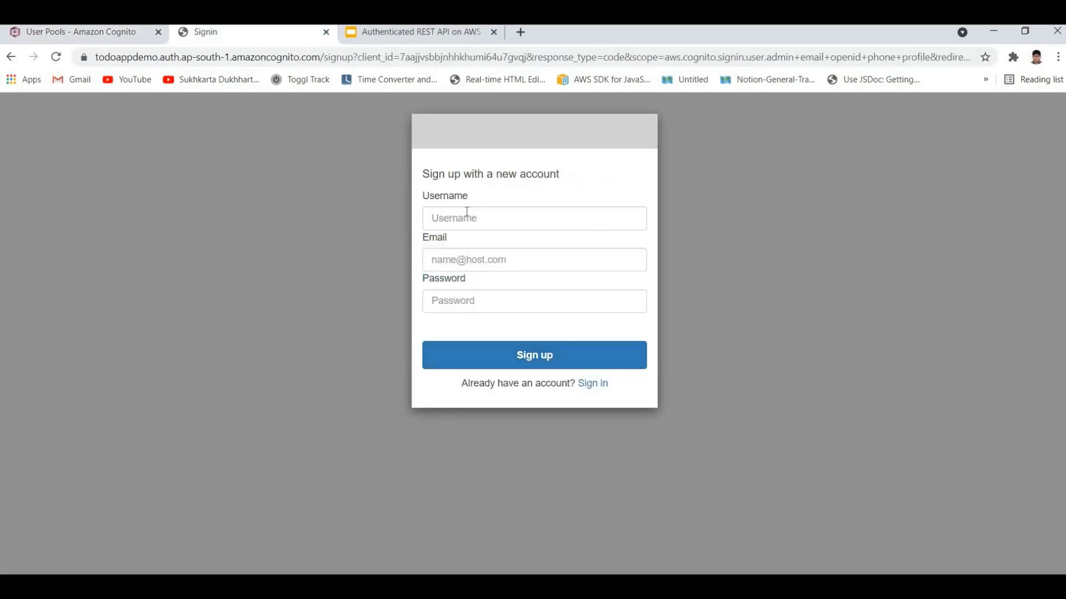
pyautogui.click(506, 222)
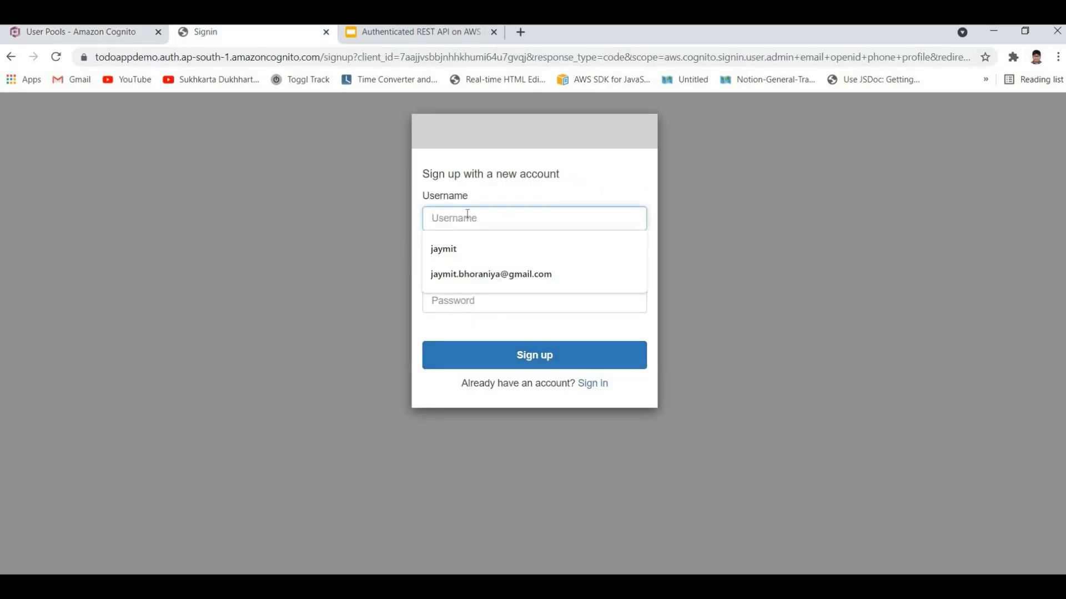
pyautogui.click(466, 186)
pyautogui.click(448, 221)
pyautogui.click(446, 258)
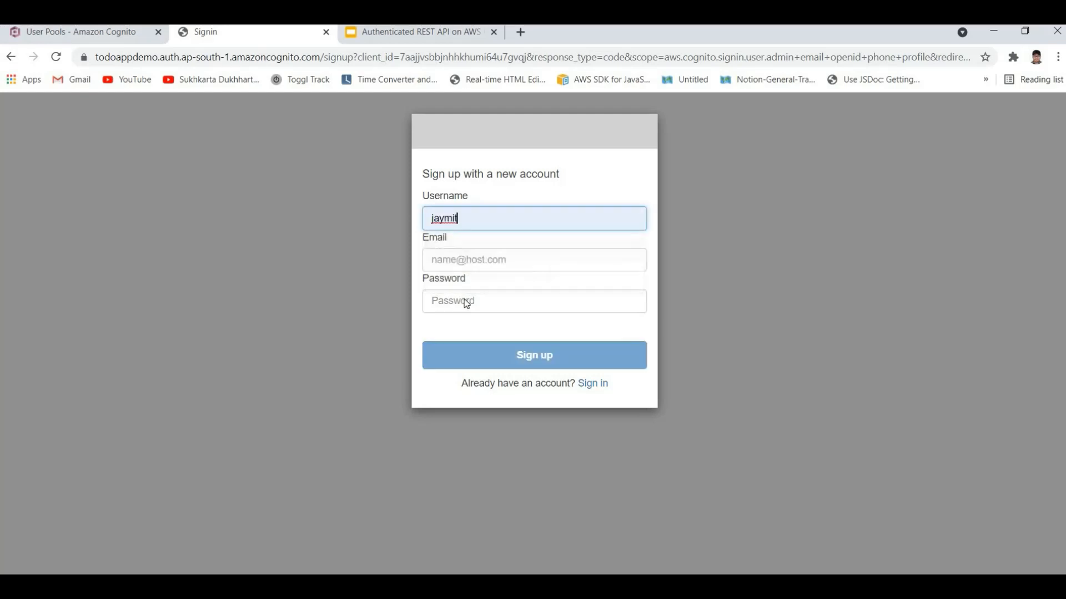
pyautogui.click(475, 260)
pyautogui.click(496, 314)
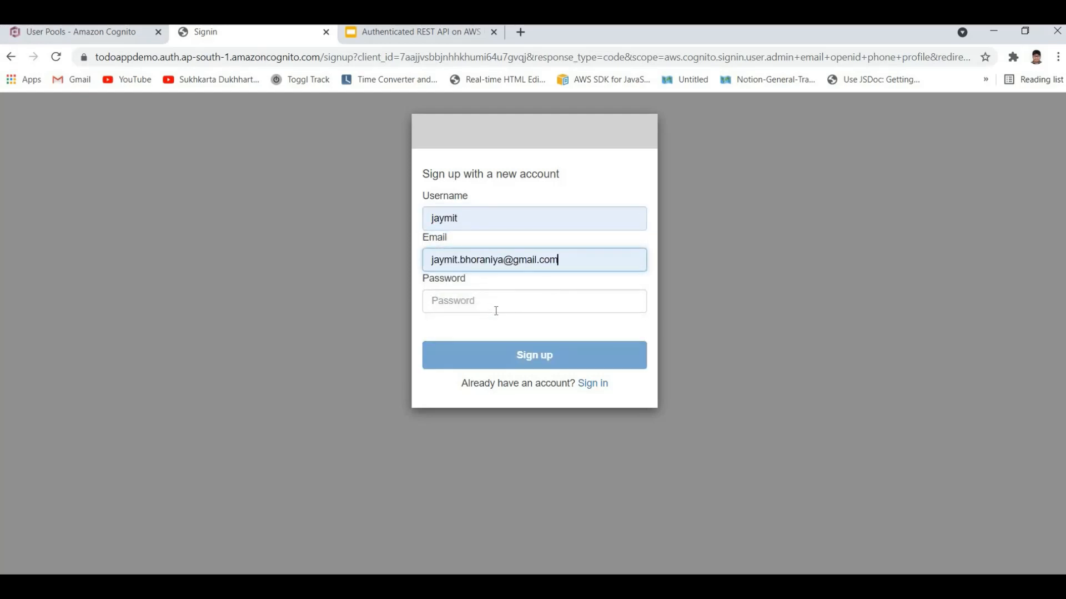
# Step: Enter a password that meets all the listed requirements and submit the sign-up form
pyautogui.click(496, 309)
pyautogui.write('•••••')
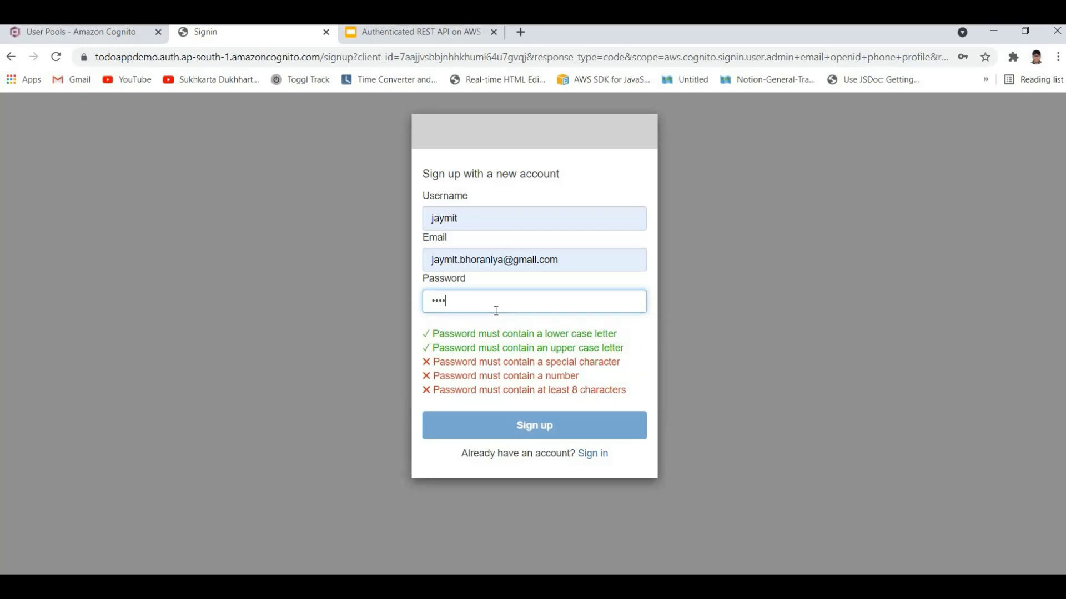
pyautogui.write('••••')
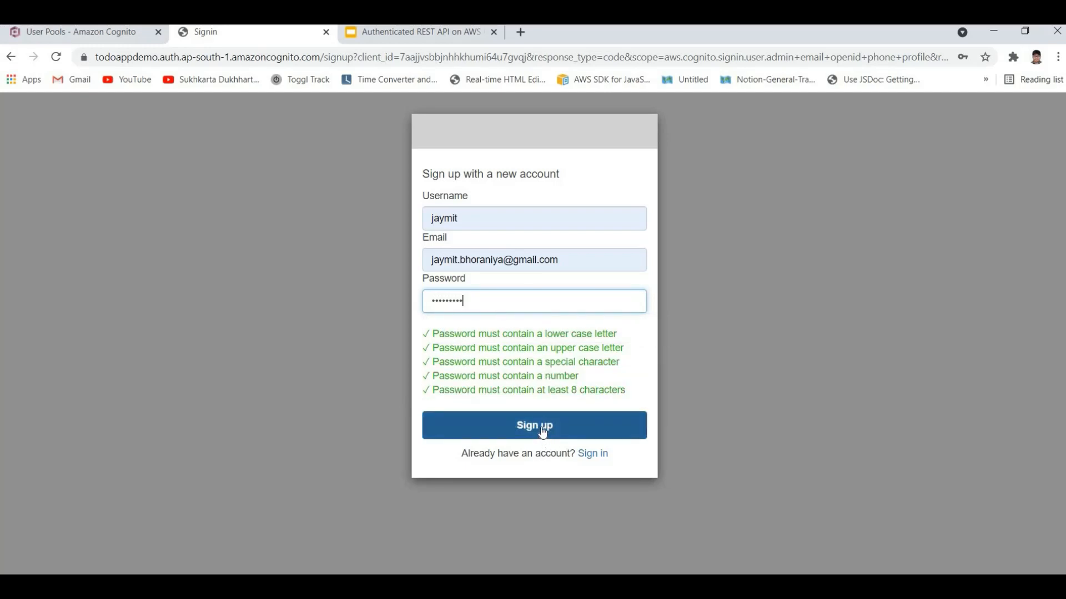
pyautogui.click(542, 429)
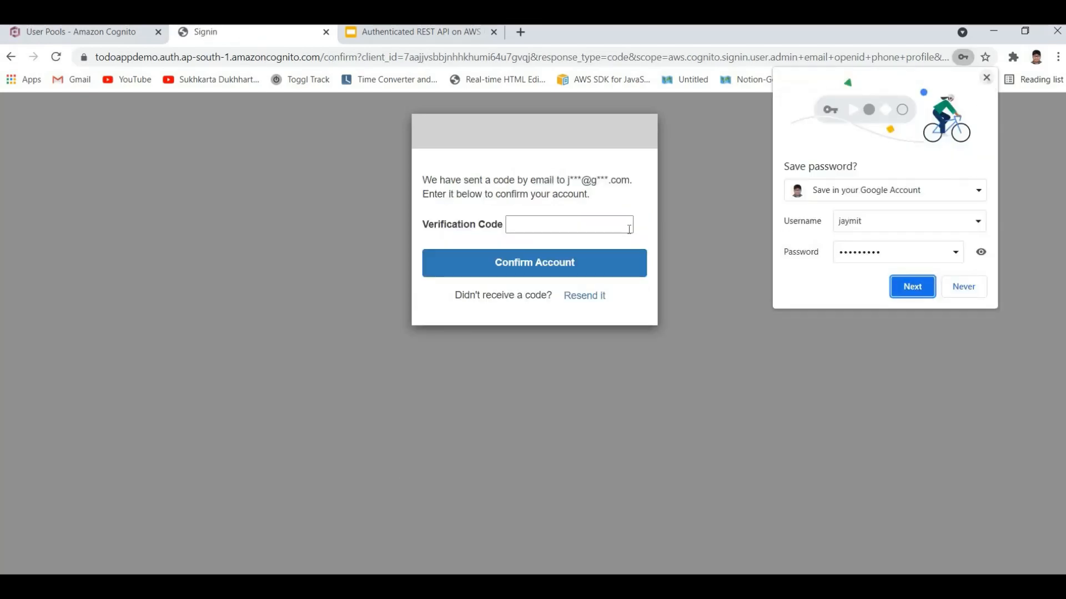
pyautogui.click(913, 287)
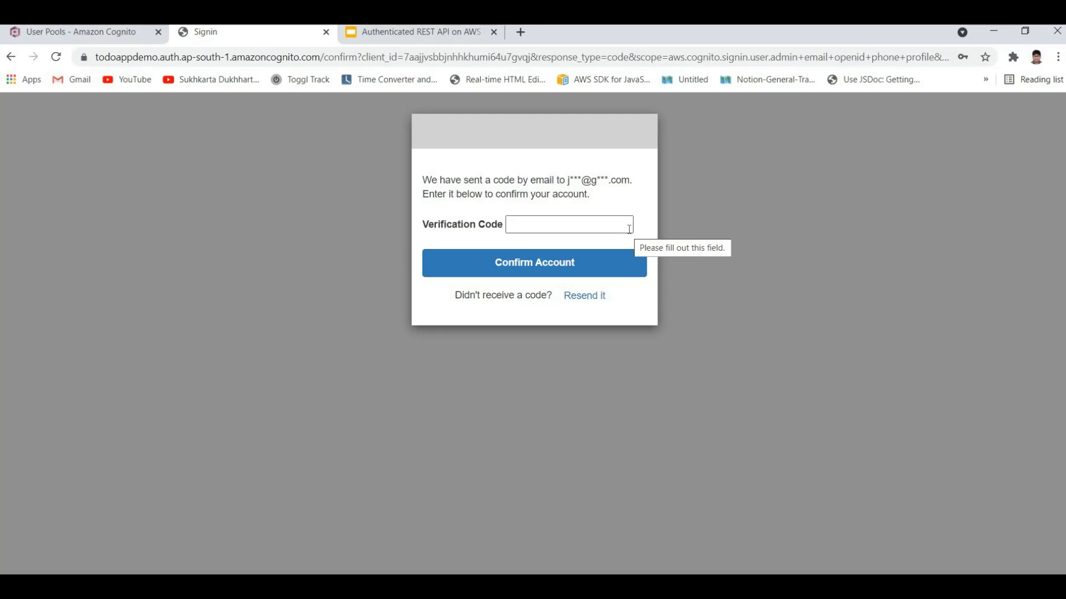
# Step: Enter the e-mailed verification code and confirm the new account
pyautogui.click(526, 222)
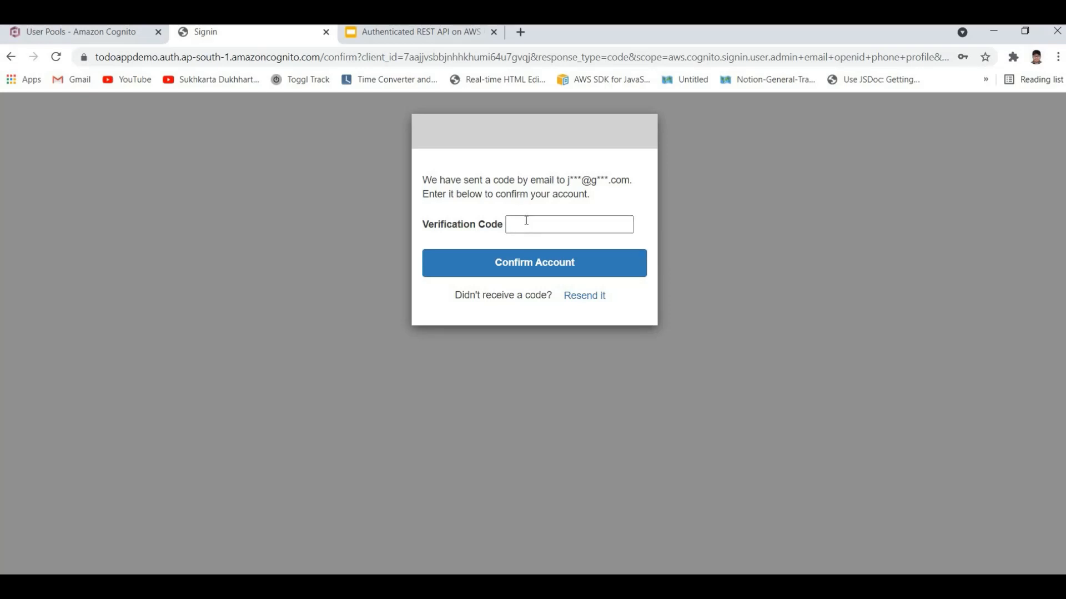
pyautogui.click(566, 223)
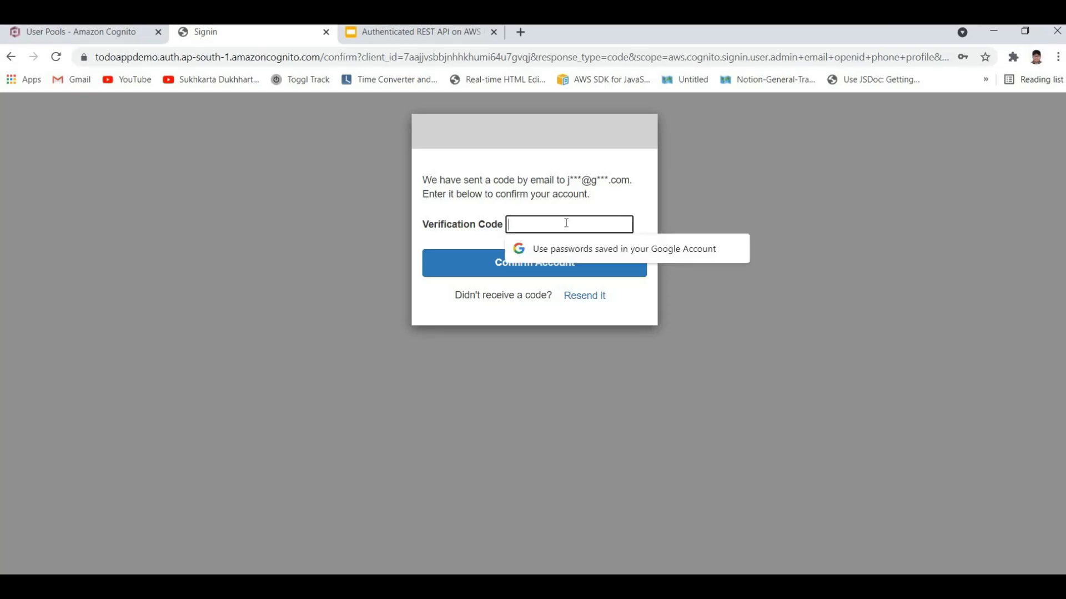
pyautogui.write('•')
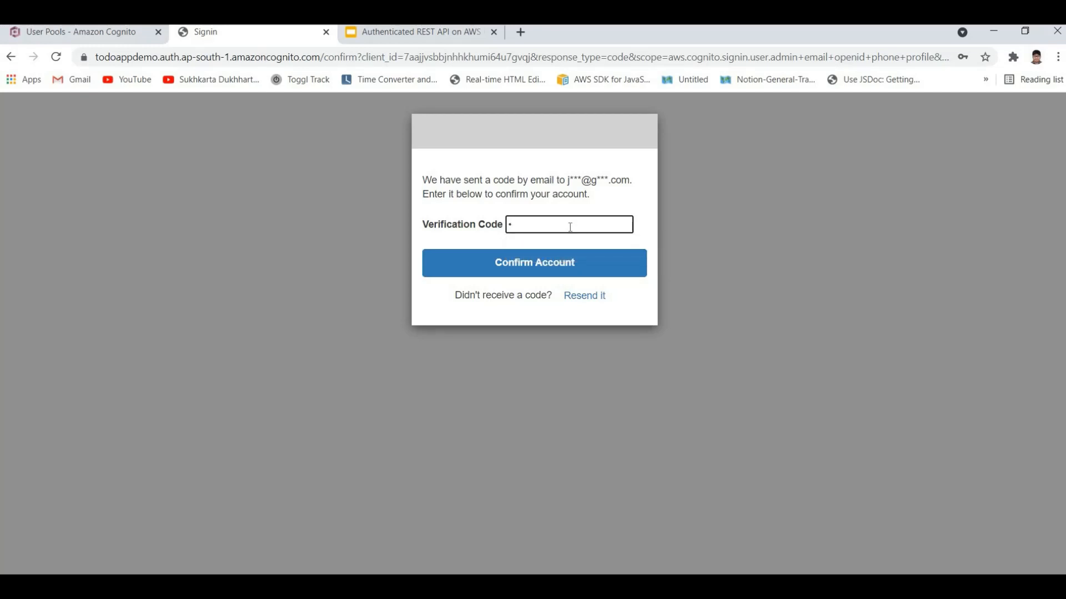
pyautogui.write('•••••')
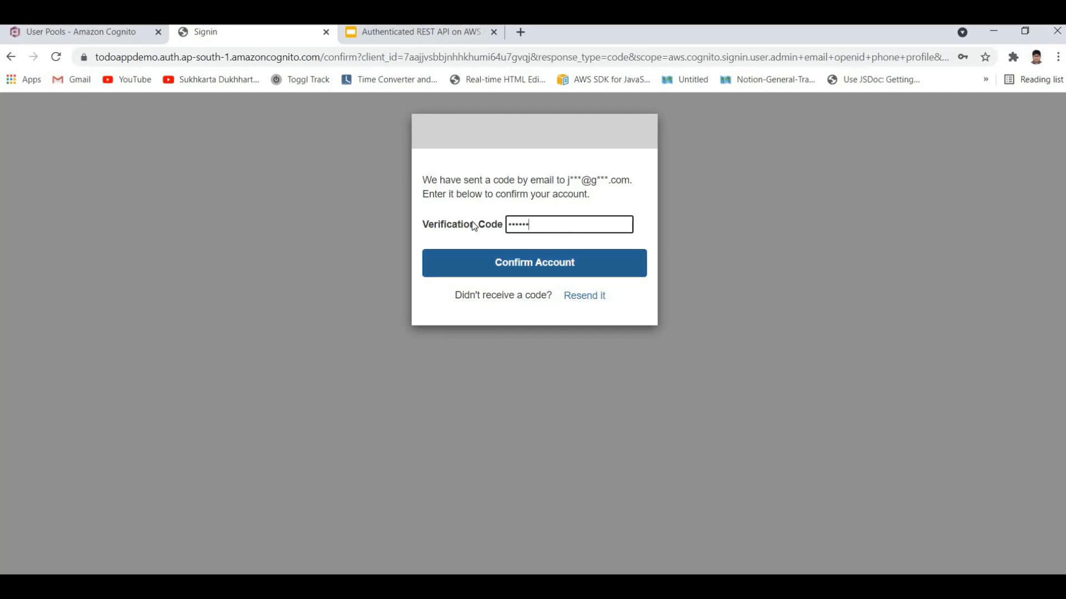
pyautogui.hotkey('ctrl', 'a')
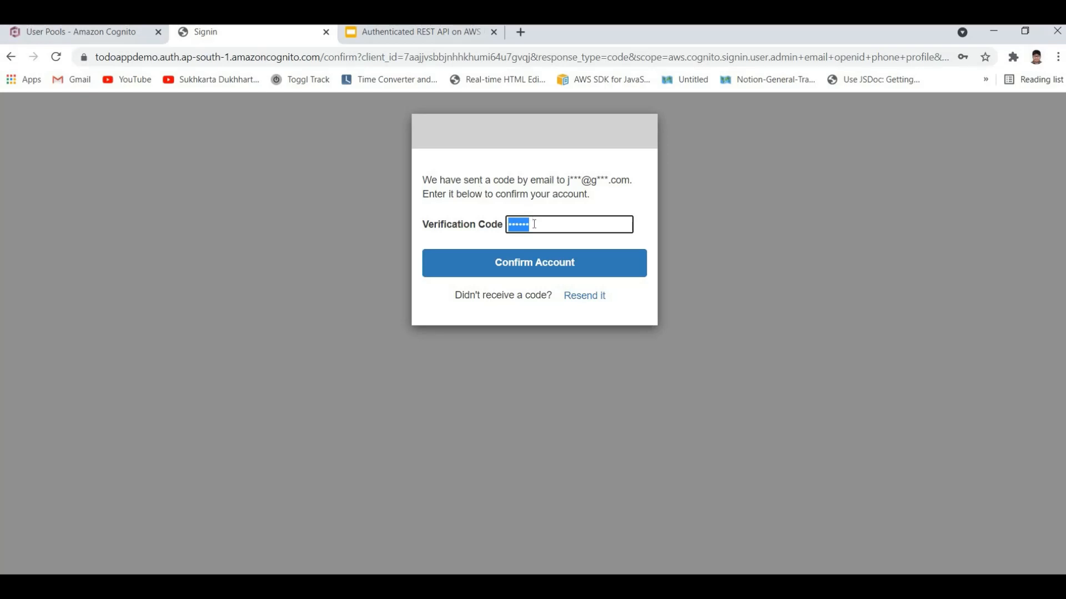
pyautogui.press('Tab')
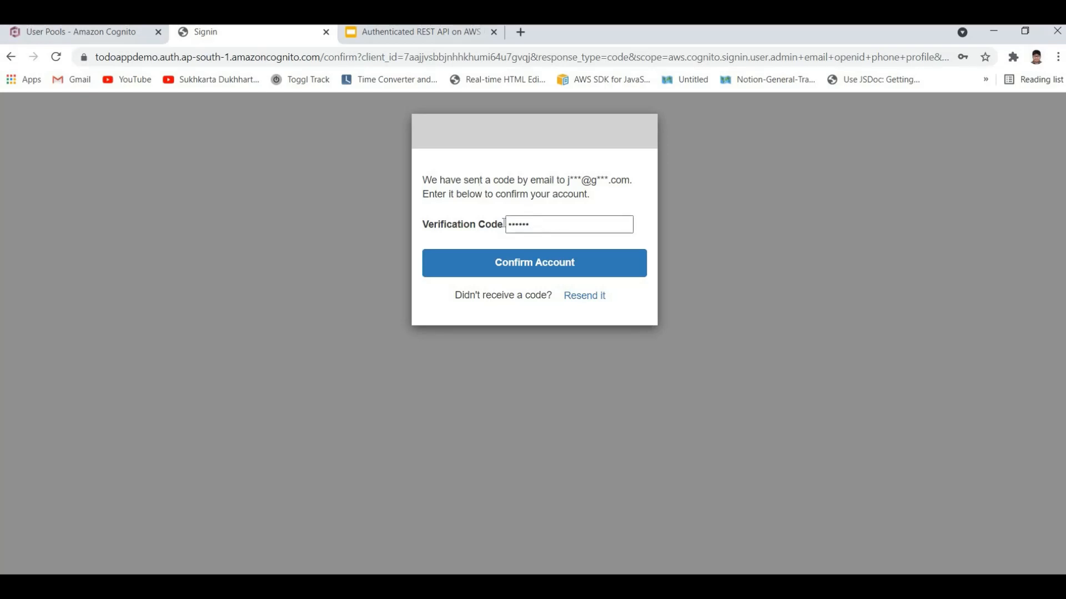
pyautogui.hotkey('shift', 'Tab')
pyautogui.click(517, 262)
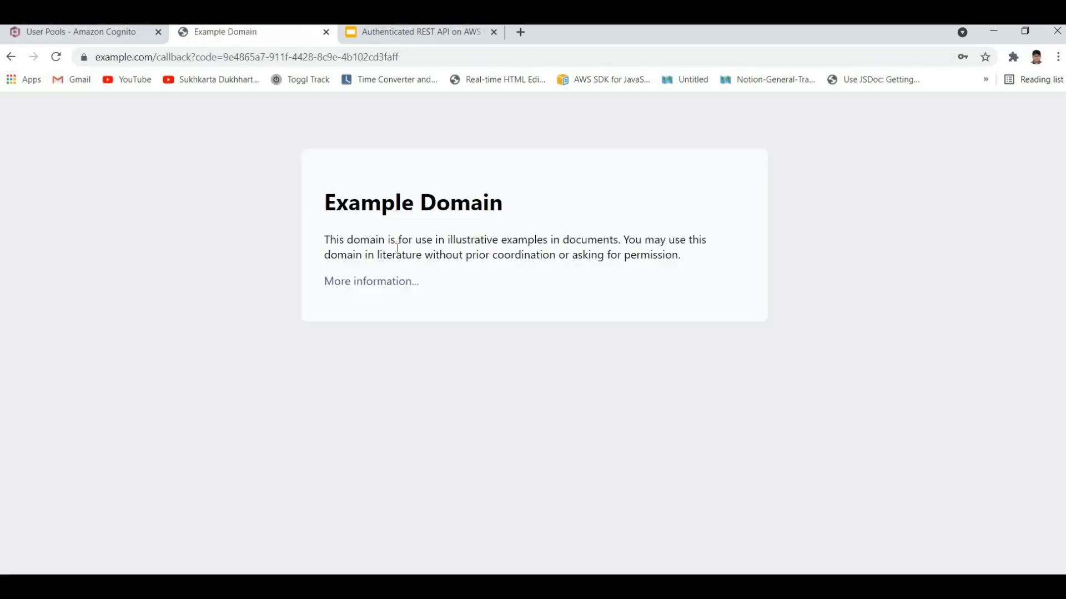
# Step: Examine the example.com callback address and the code parameter it carries
pyautogui.moveTo(395, 246); pyautogui.dragTo(169, 51)
pyautogui.moveTo(103, 58); pyautogui.dragTo(232, 57)
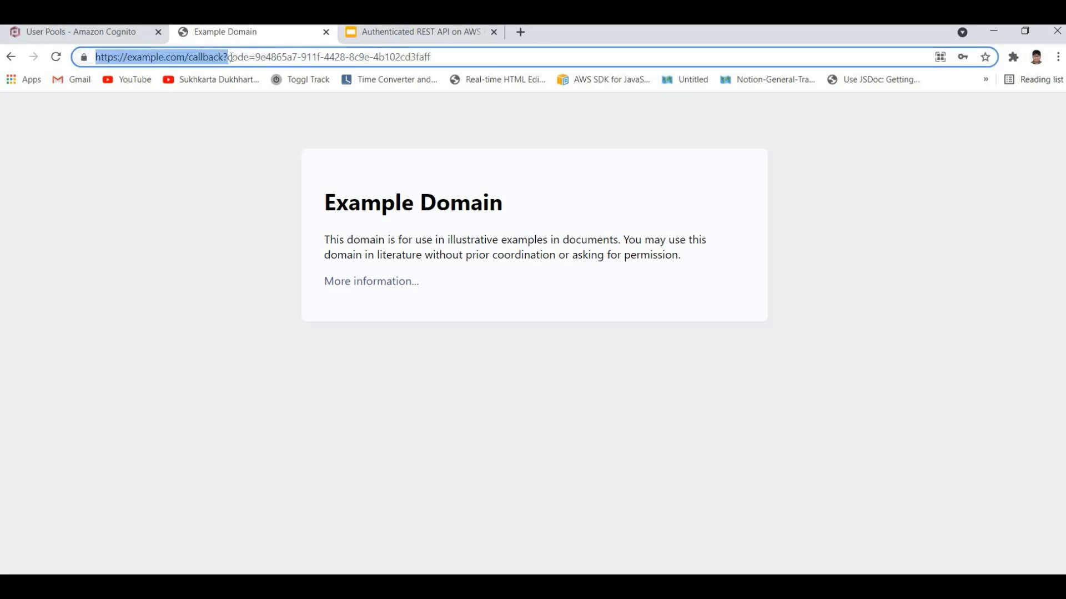
pyautogui.moveTo(447, 57); pyautogui.dragTo(228, 57)
pyautogui.click(110, 52)
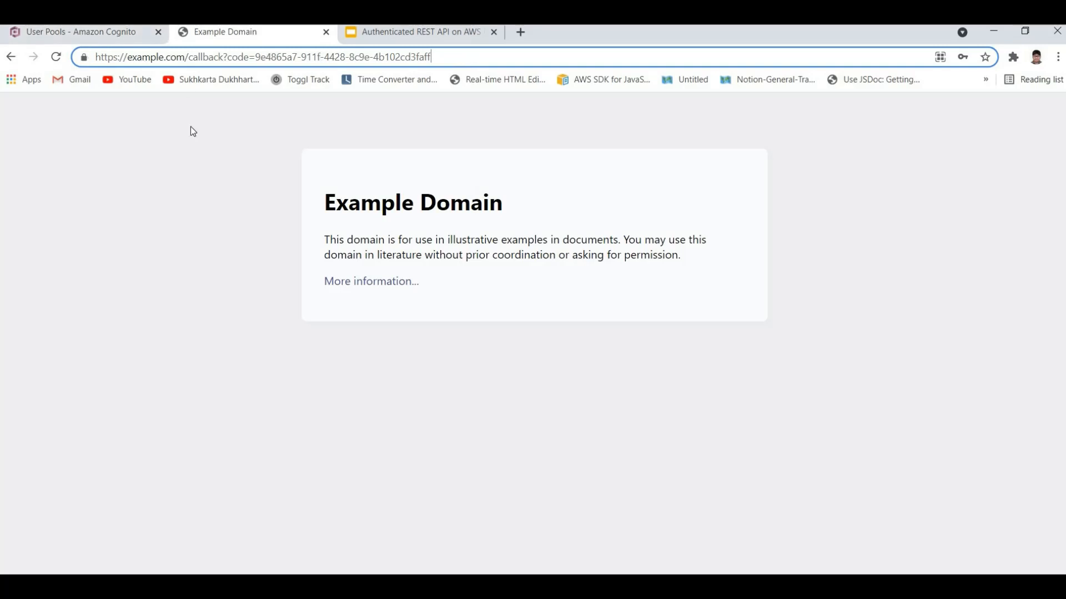
pyautogui.hotkey('ctrl', 'a')
pyautogui.click(191, 165)
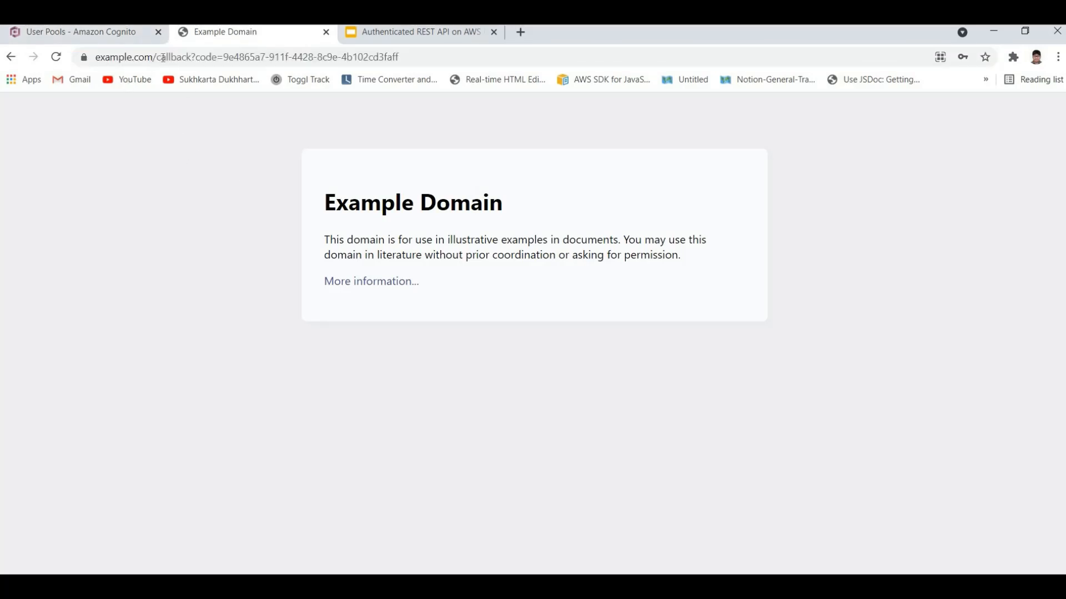
# Step: Compare the redirected example.com address with the callback URL configured for the TodoAPIDemoApp client
pyautogui.moveTo(165, 56); pyautogui.dragTo(210, 57)
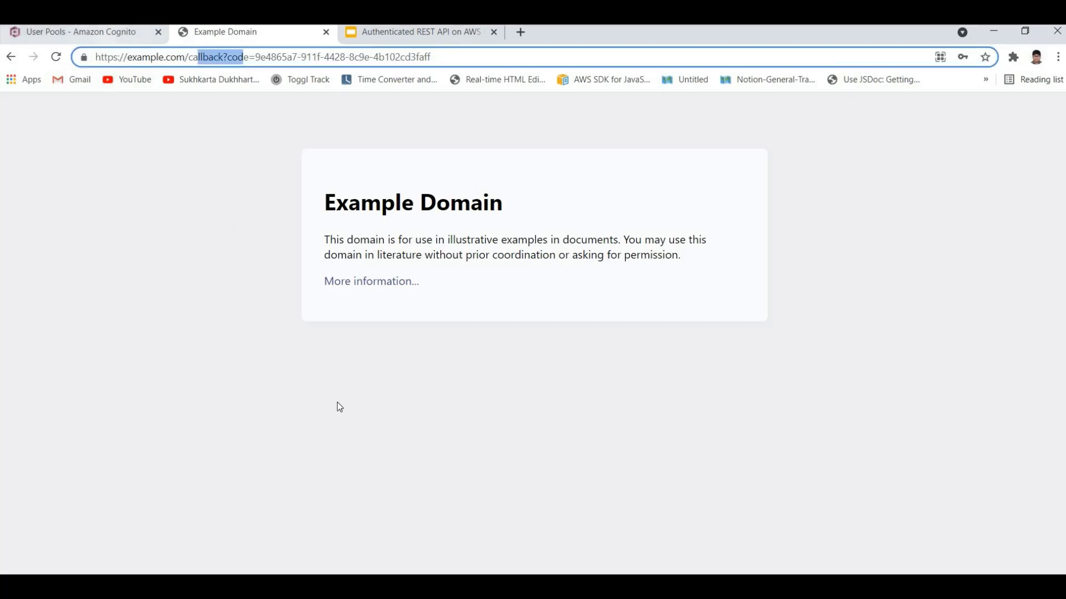
pyautogui.click(107, 34)
pyautogui.click(363, 372)
pyautogui.hotkey('ctrl', 'a')
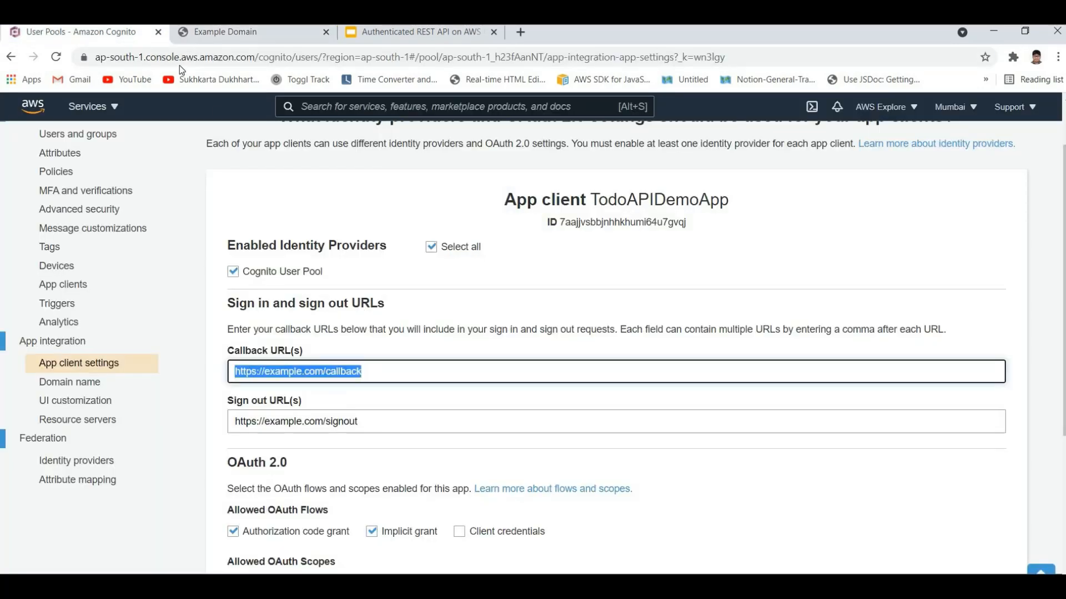
pyautogui.click(189, 34)
pyautogui.press('Left')
pyautogui.moveTo(233, 57); pyautogui.dragTo(82, 55)
pyautogui.hotkey('ctrl', 'c')
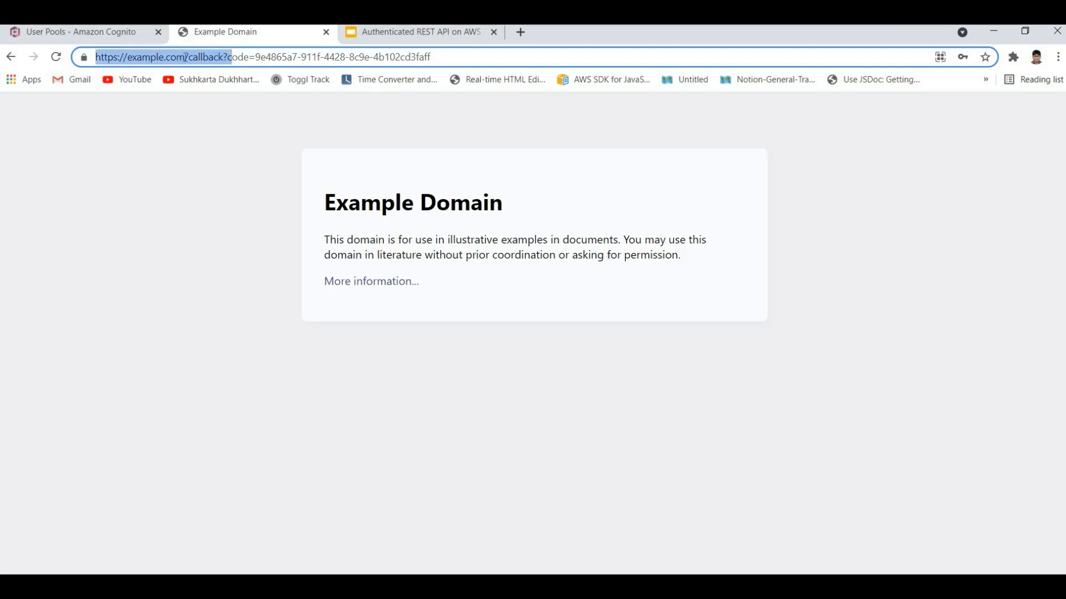
pyautogui.click(161, 57)
pyautogui.moveTo(176, 57); pyautogui.dragTo(95, 51)
pyautogui.click(94, 35)
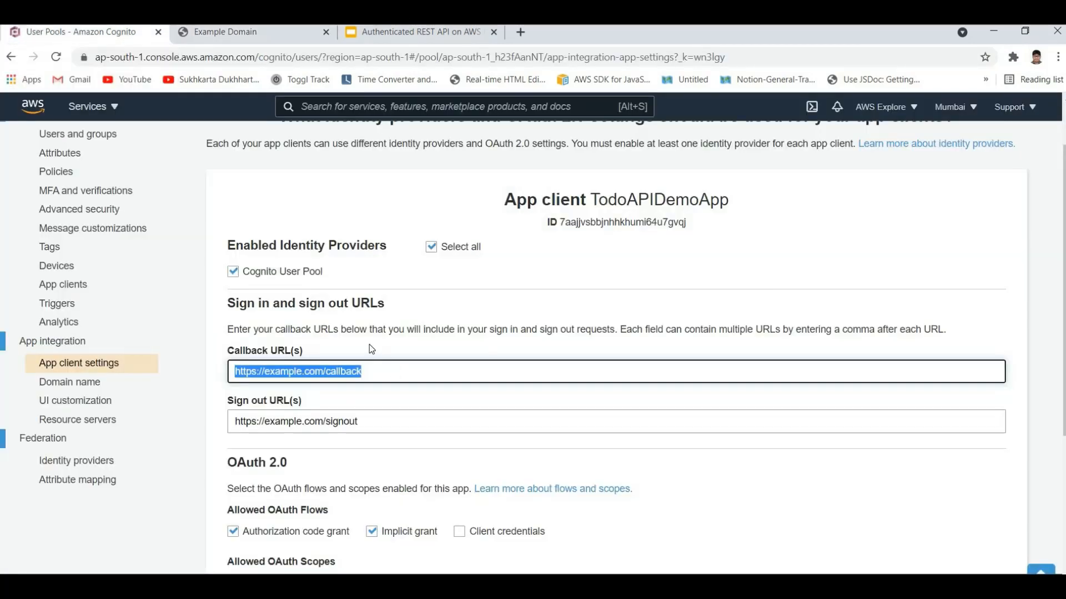
pyautogui.hotkey('ctrl', 'v')
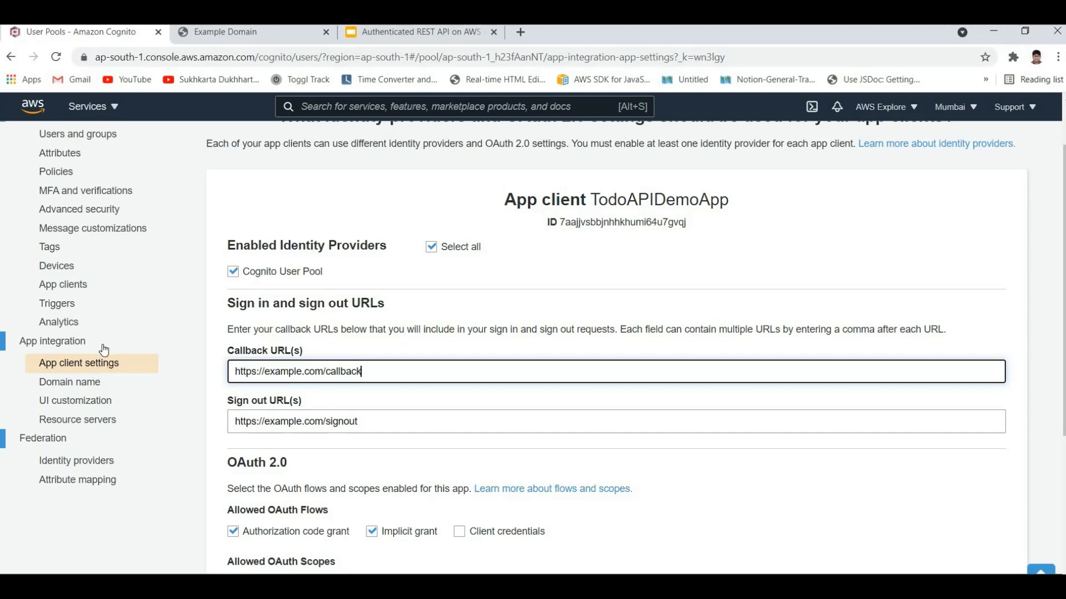
# Step: Close the Example Domain page and launch the hosted UI again from the TodoAPIDemoApp client settings
pyautogui.scroll(-1, 176, 391)
pyautogui.click(261, 32)
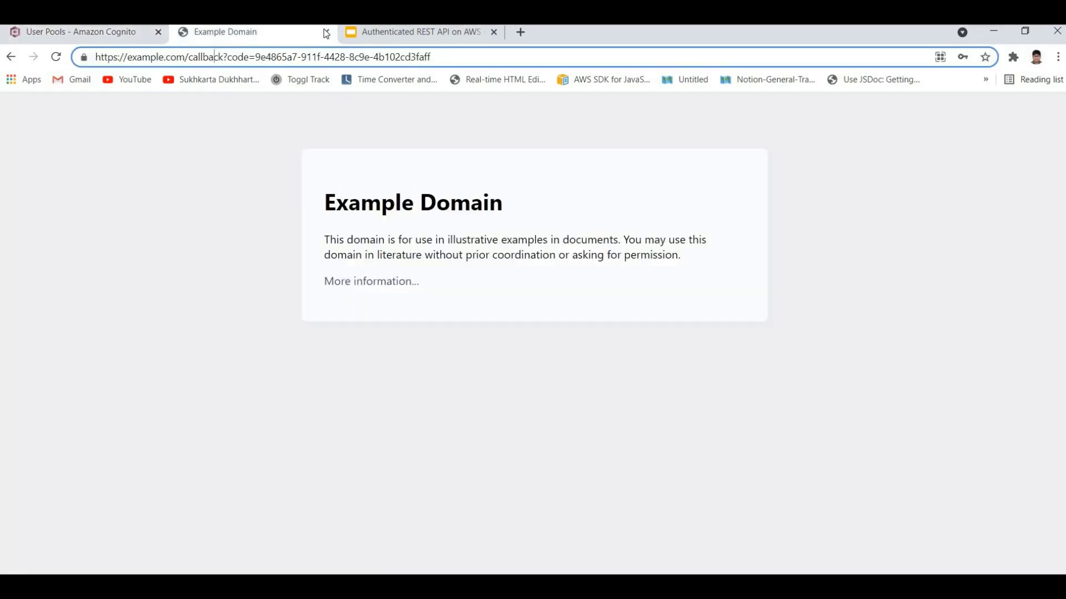
pyautogui.hotkey('ctrl', 'w')
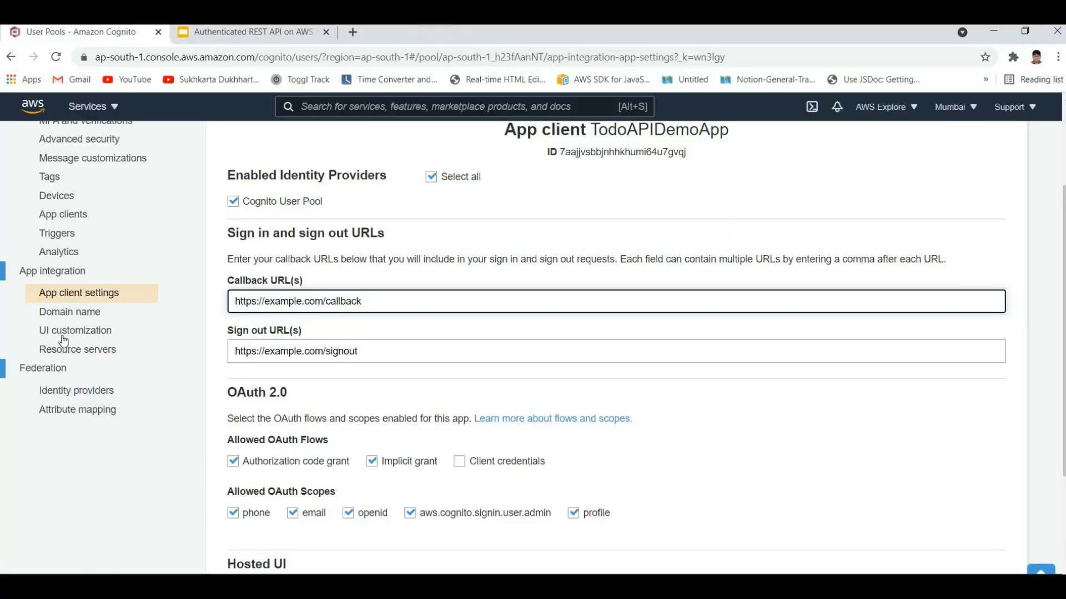
pyautogui.click(362, 433)
pyautogui.scroll(-3, 266, 450)
pyautogui.click(270, 444)
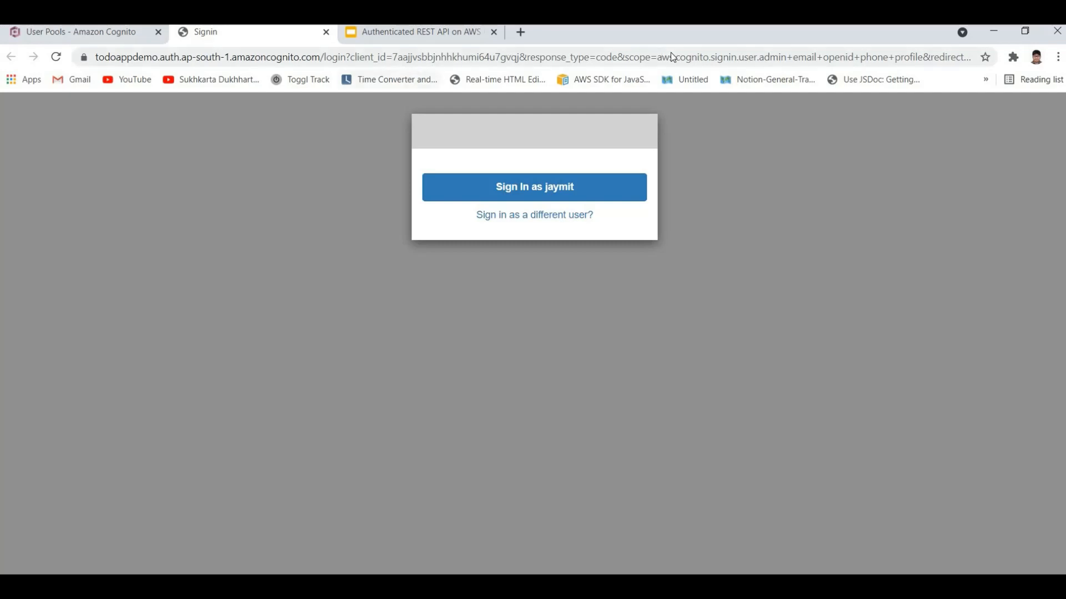
# Step: Examine the response type and scope parameters in the hosted sign-in address, and close that page
pyautogui.moveTo(429, 58); pyautogui.dragTo(731, 55)
pyautogui.click(731, 56)
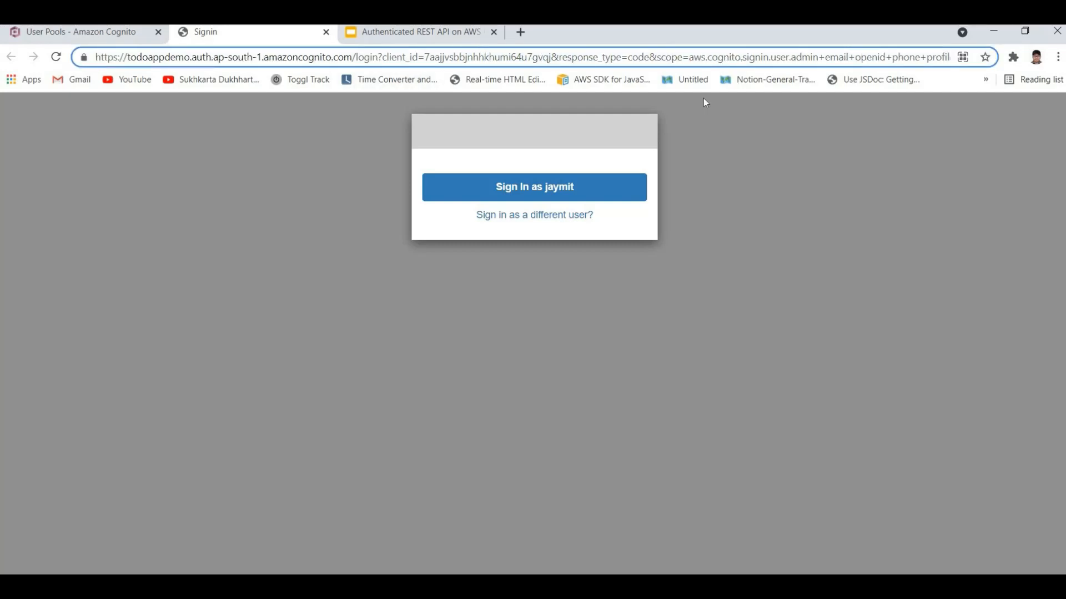
pyautogui.click(623, 57)
pyautogui.hotkey('ctrl', 'w')
# Step: Review the app client's identity providers, callback and sign-out URLs, and allowed OAuth flows and scopes
pyautogui.scroll(6, 85, 458)
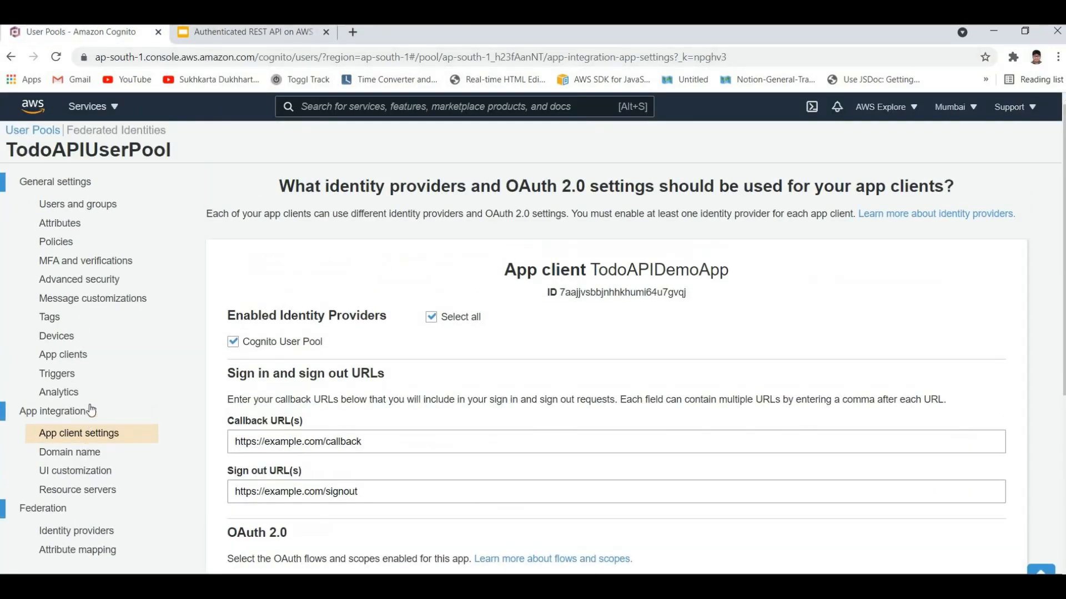
pyautogui.scroll(-3, 180, 379)
pyautogui.scroll(3, 186, 386)
pyautogui.scroll(-3, 189, 391)
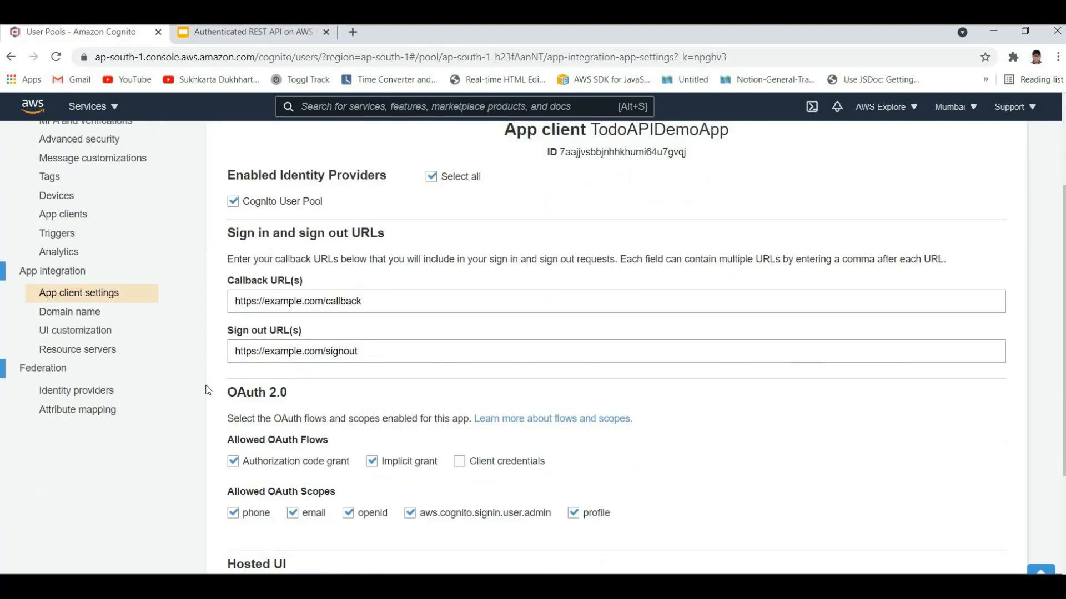
pyautogui.scroll(3, 232, 361)
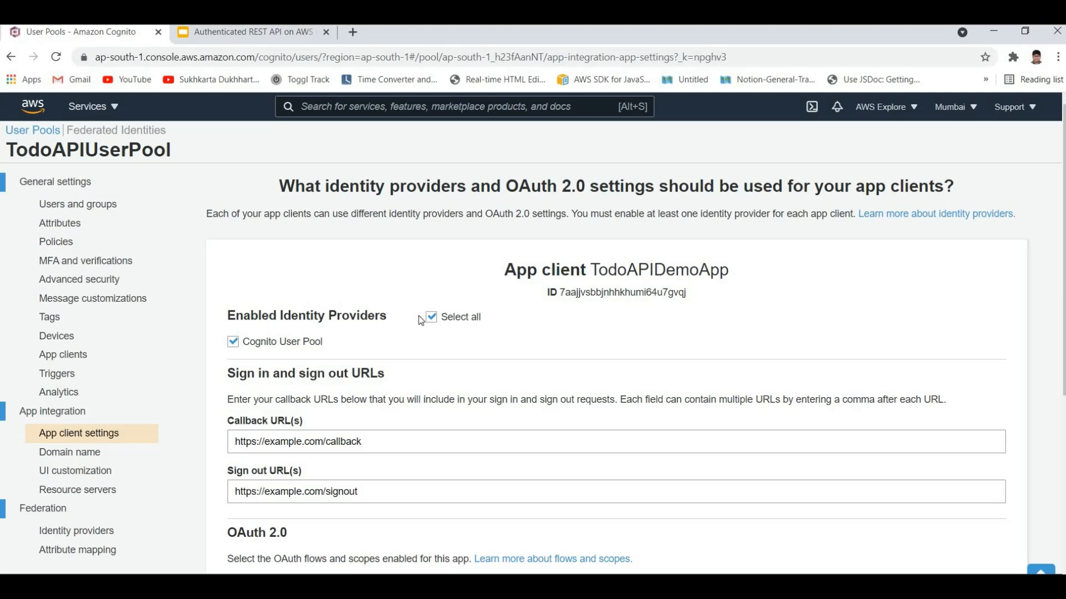
pyautogui.scroll(-5, 421, 320)
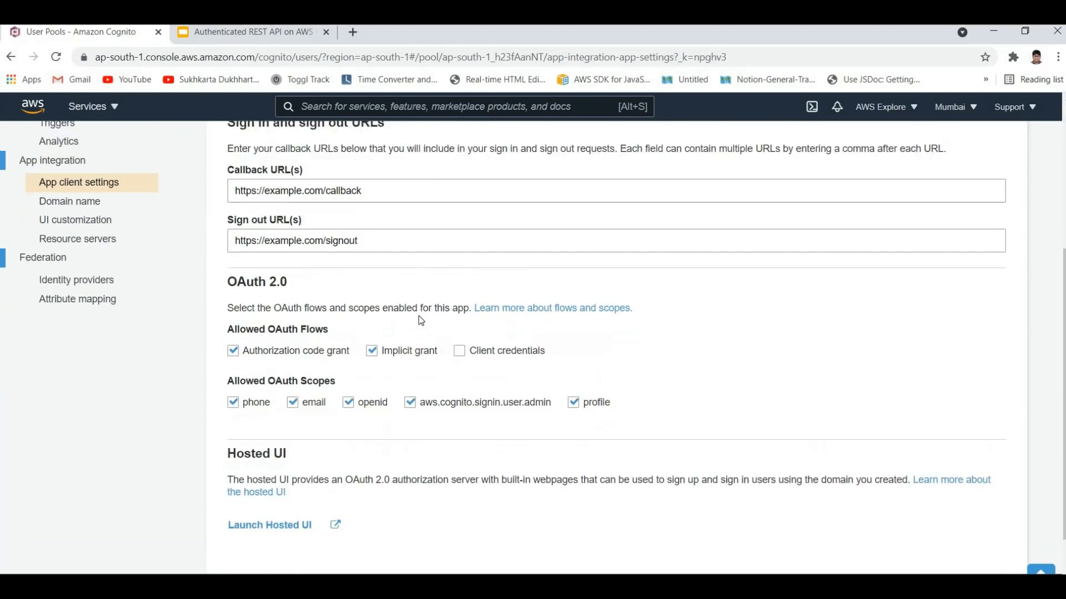
pyautogui.scroll(5, 419, 319)
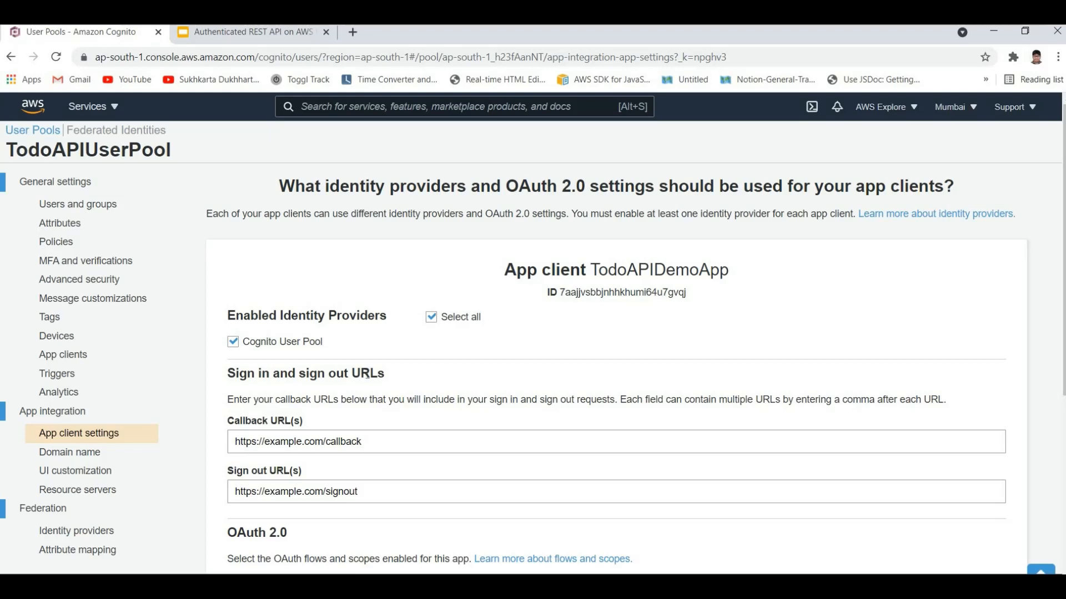
pyautogui.scroll(-1, 311, 393)
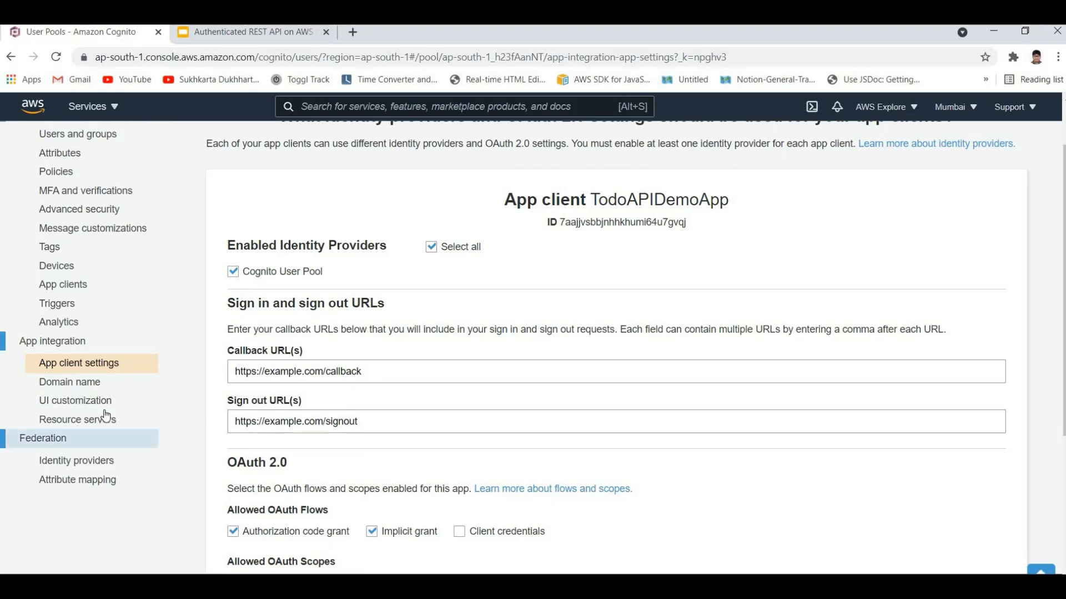
# Step: Relaunch the hosted UI, load its address with response_type set to token, and sign in as the remembered user
pyautogui.scroll(-4, 289, 472)
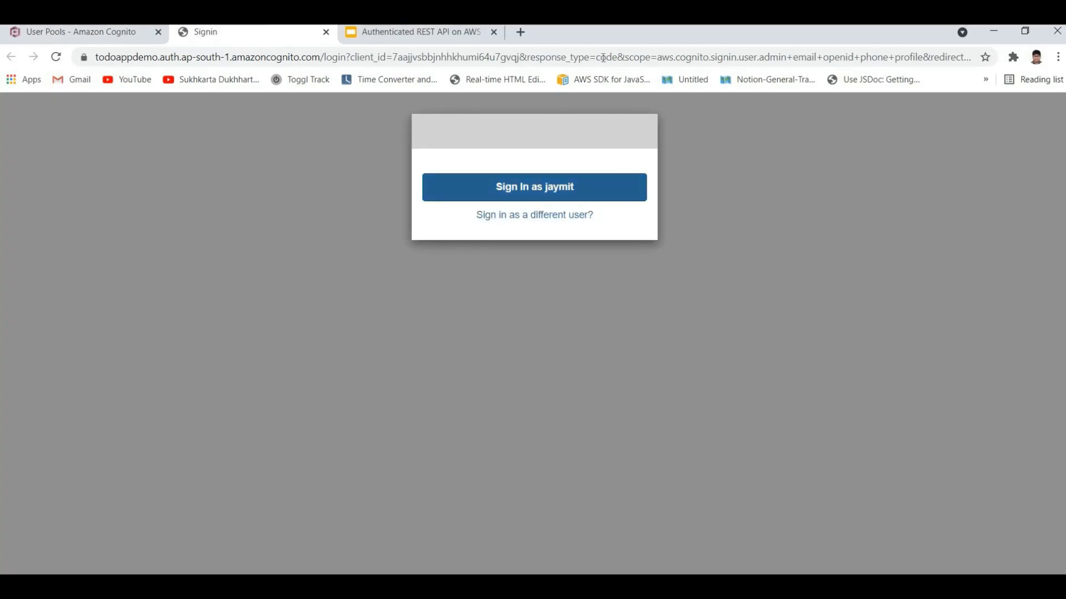
pyautogui.click(611, 58)
pyautogui.click(661, 58)
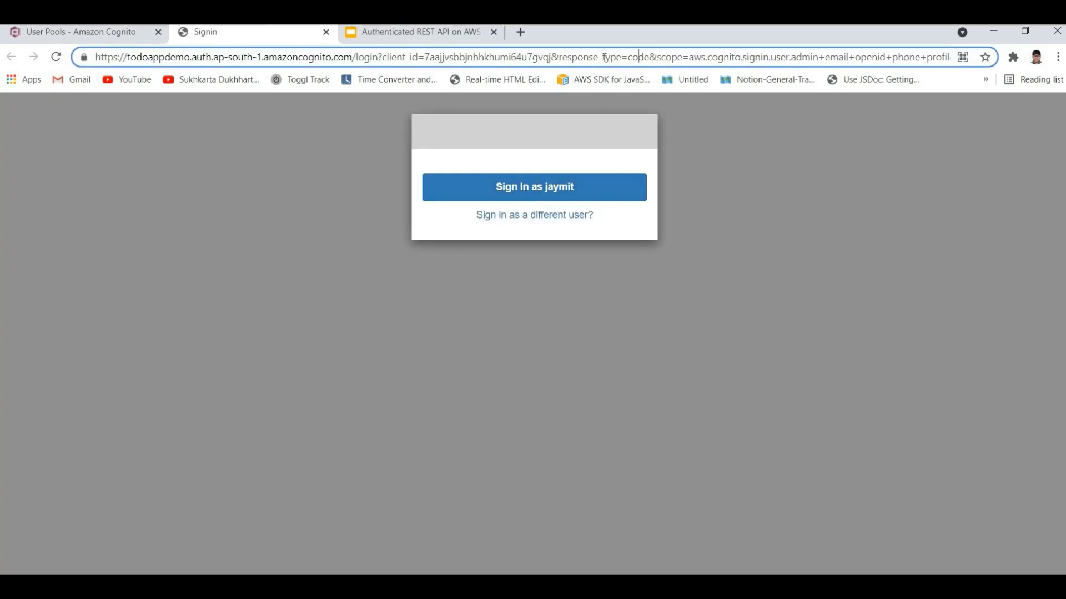
pyautogui.moveTo(682, 58); pyautogui.dragTo(601, 58)
pyautogui.press('Right')
pyautogui.write('to')
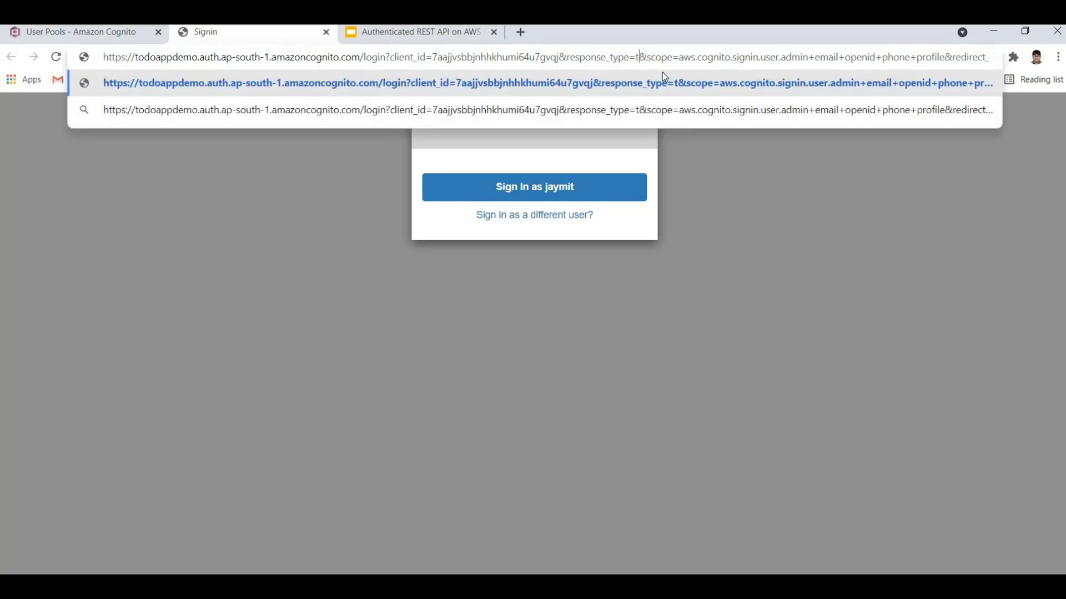
pyautogui.write('ken')
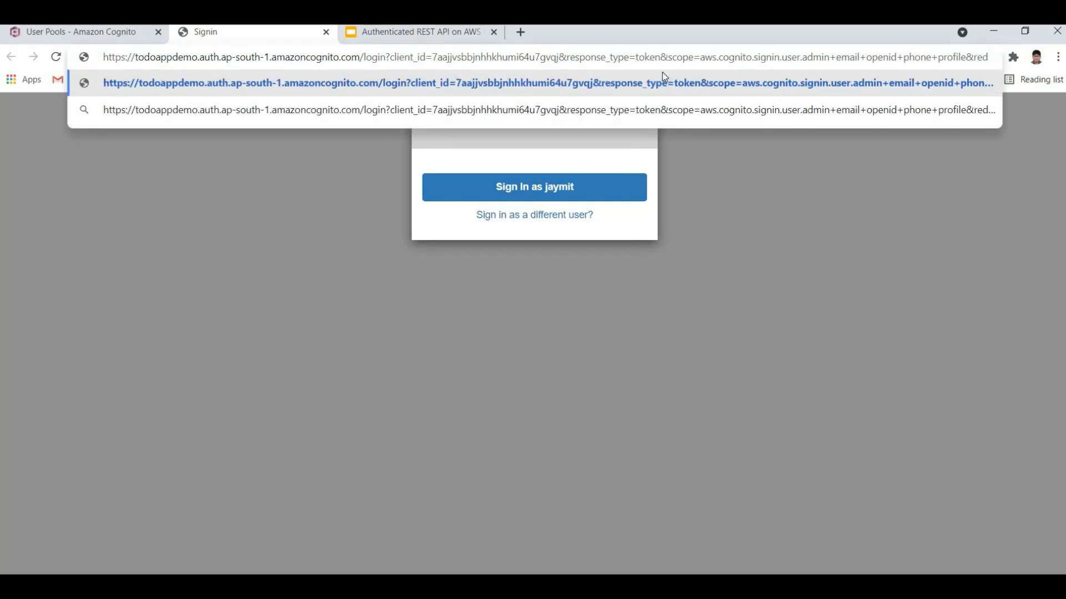
pyautogui.press('Return')
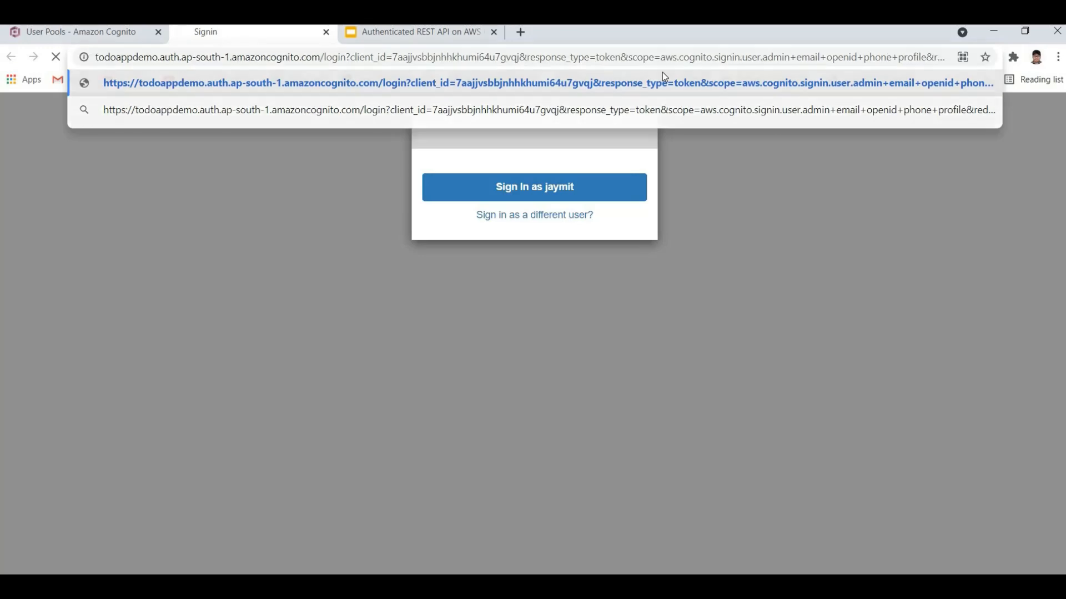
pyautogui.click(548, 192)
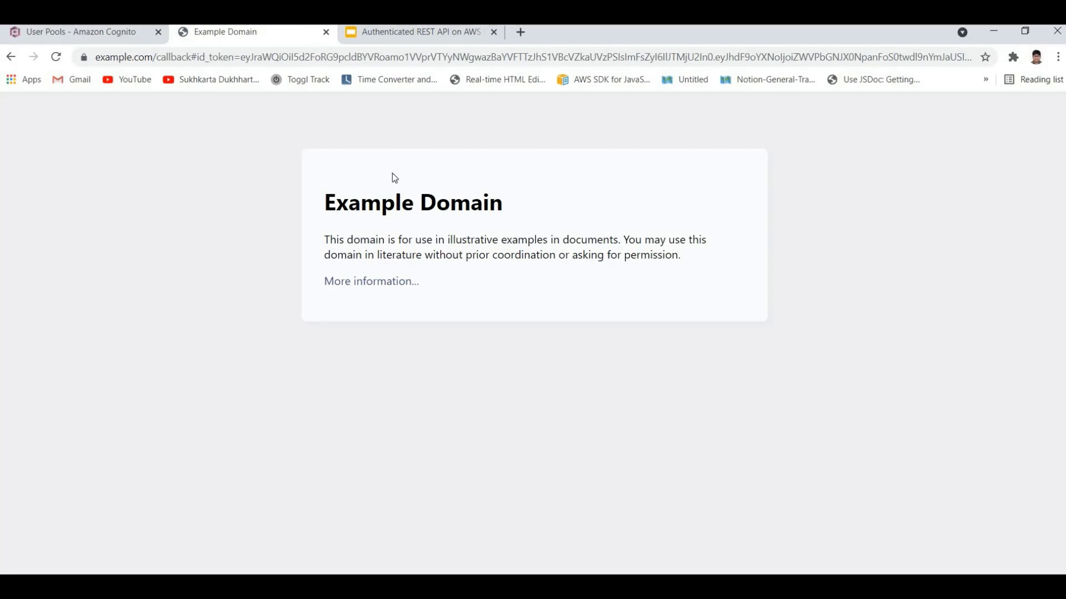
# Step: Compare the new redirect address carrying the ID token with the callback URL in the app client settings
pyautogui.click(126, 59)
pyautogui.click(124, 57)
pyautogui.click(93, 35)
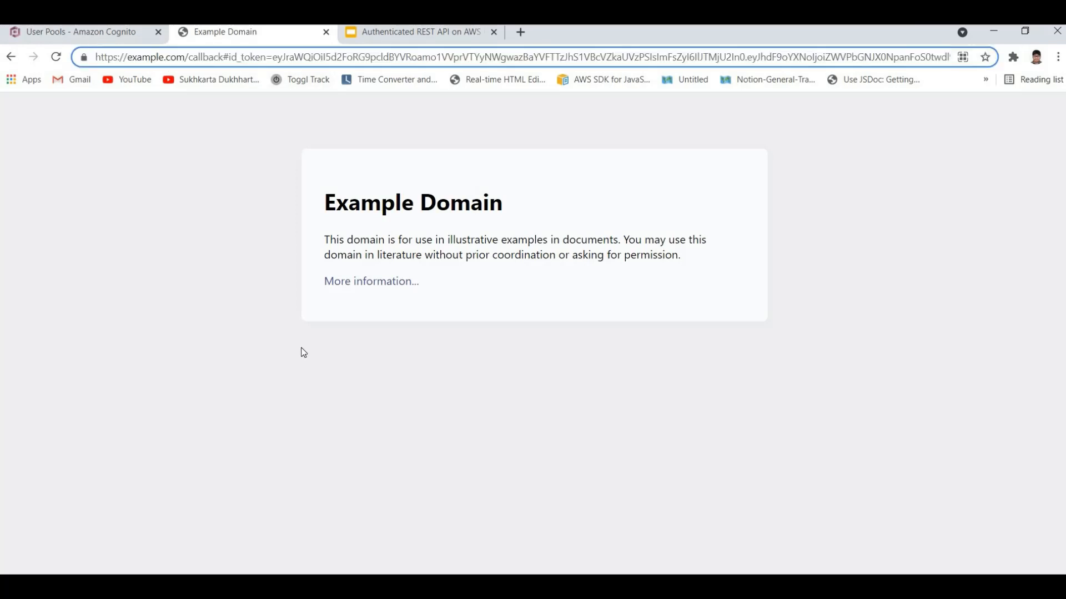
pyautogui.scroll(4, 372, 354)
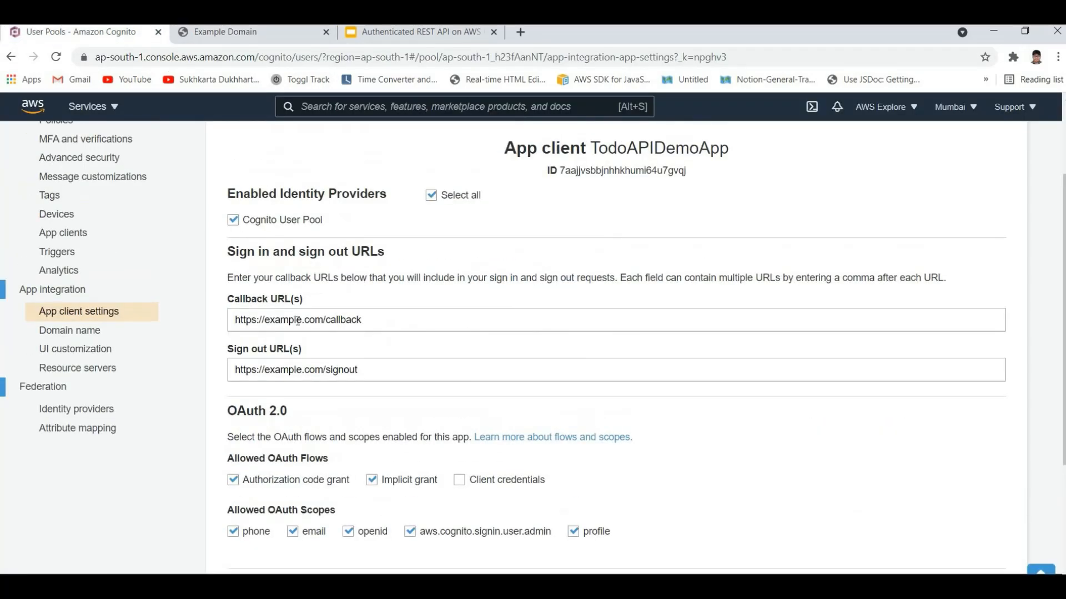
pyautogui.moveTo(362, 320); pyautogui.dragTo(234, 320)
pyautogui.click(225, 31)
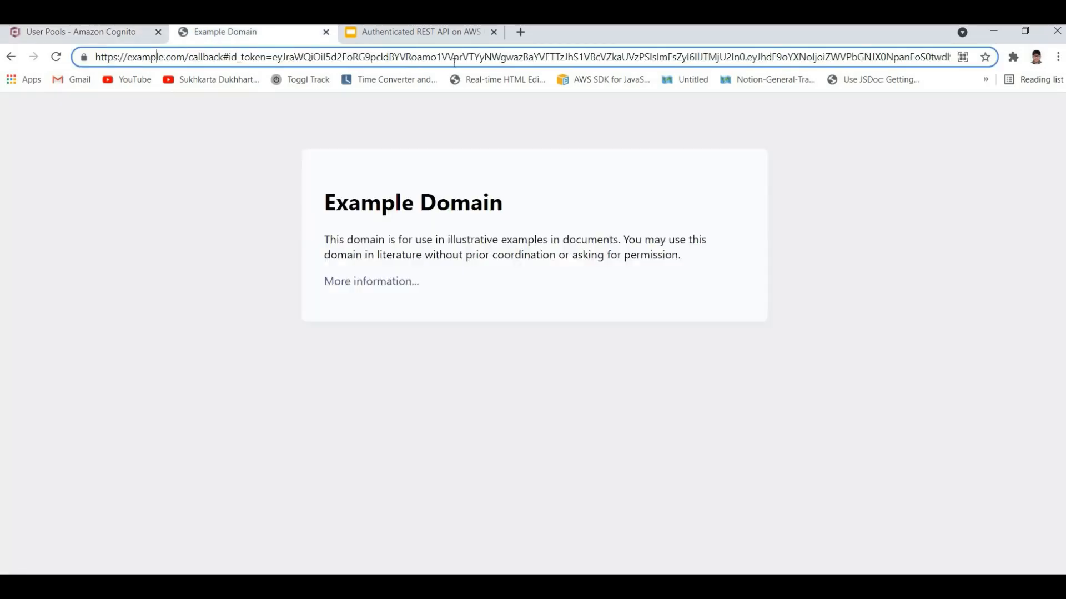
# Step: Select the entire redirect address with its tokens and search the computer for "note" to find a text editor
pyautogui.hotkey('ctrl', 'a')
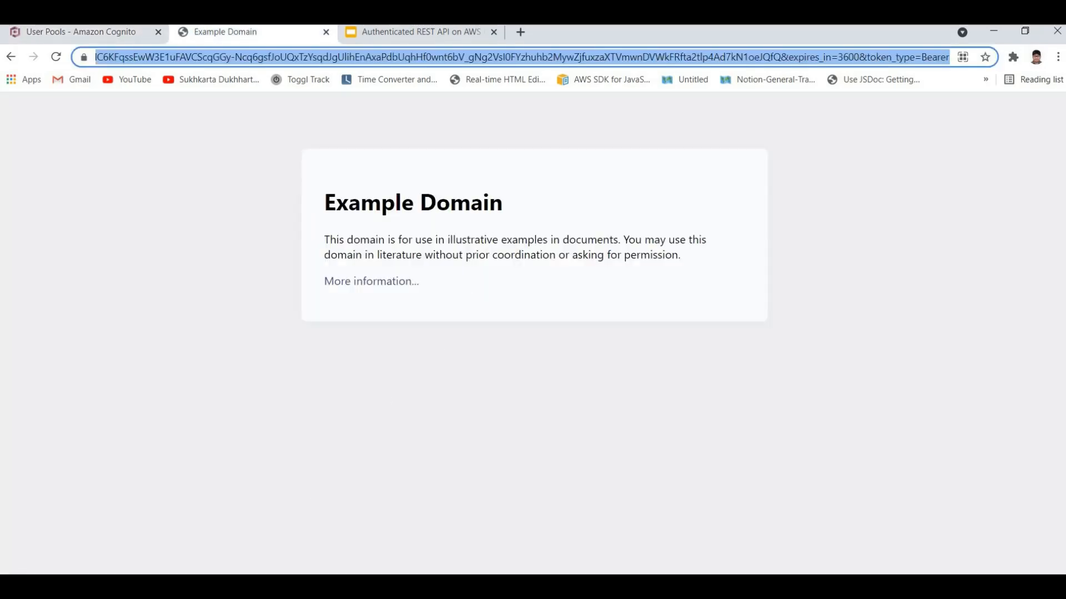
pyautogui.press('super')
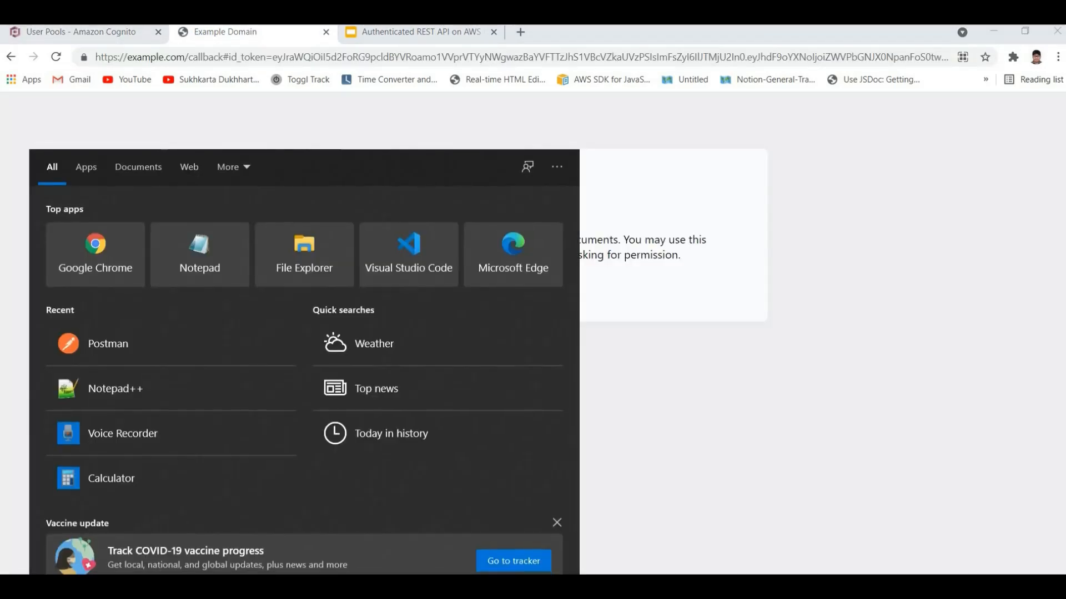
pyautogui.write('note')
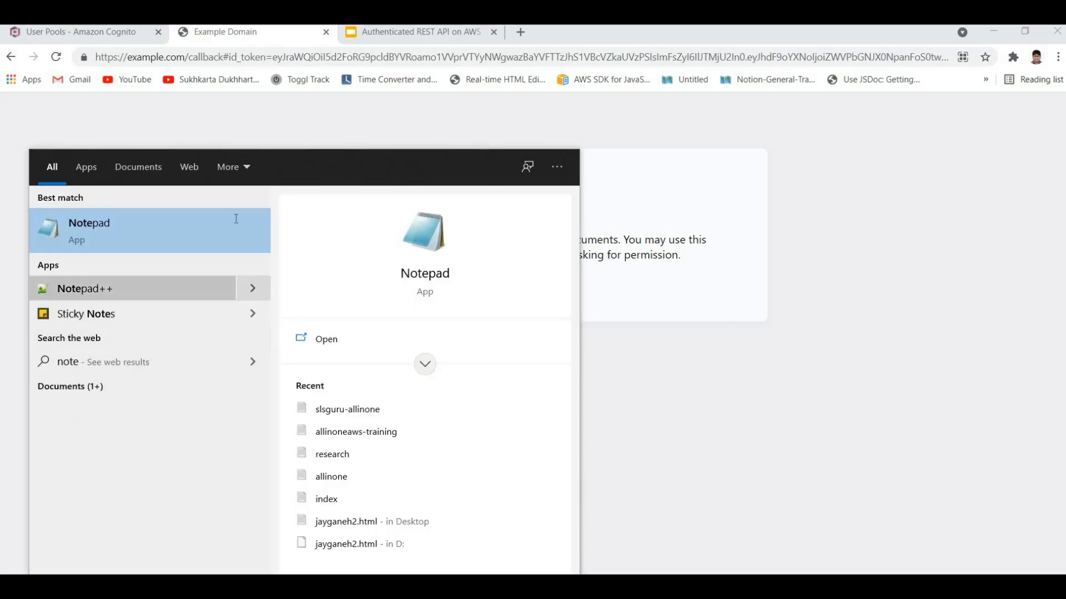
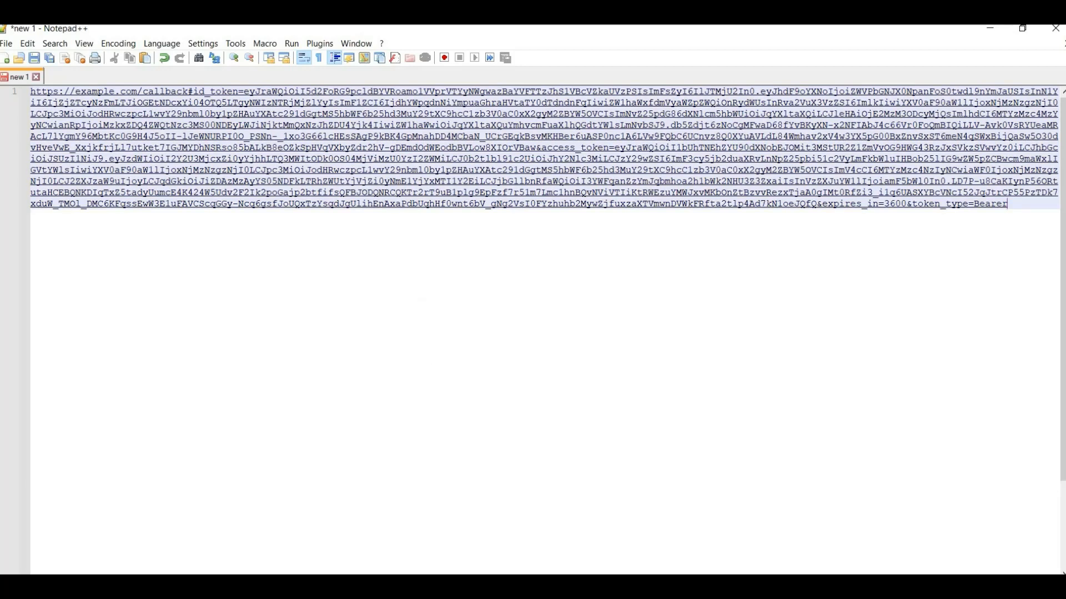
# Step: Switch to Postman, send the unauthenticated GET request to the dev/gettodos endpoint repeatedly, and examine the response body
pyautogui.hotkey('alt', 'Tab')
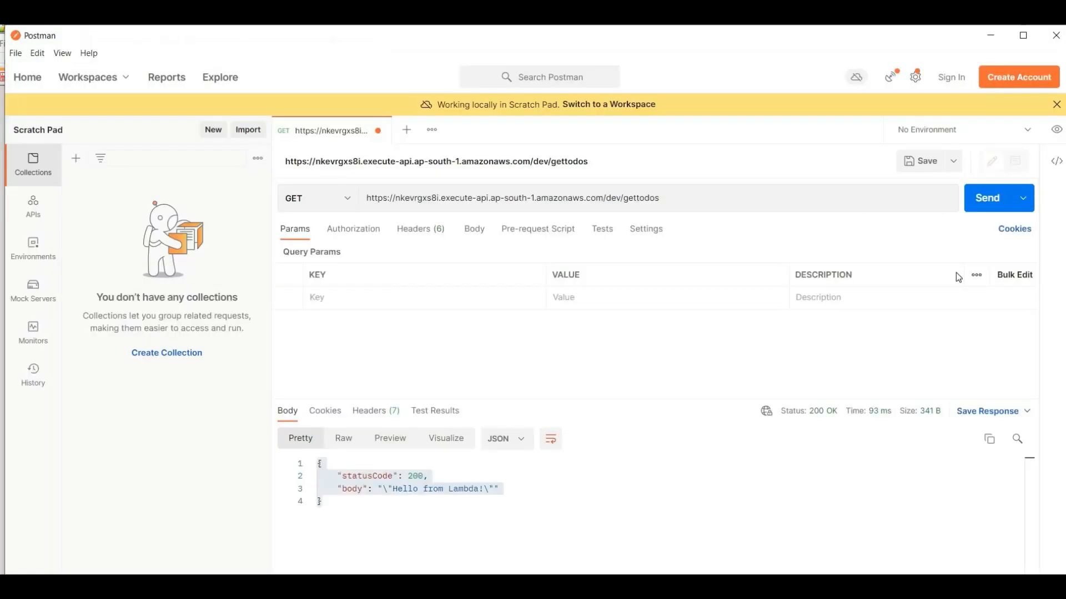
pyautogui.click(988, 205)
pyautogui.click(480, 490)
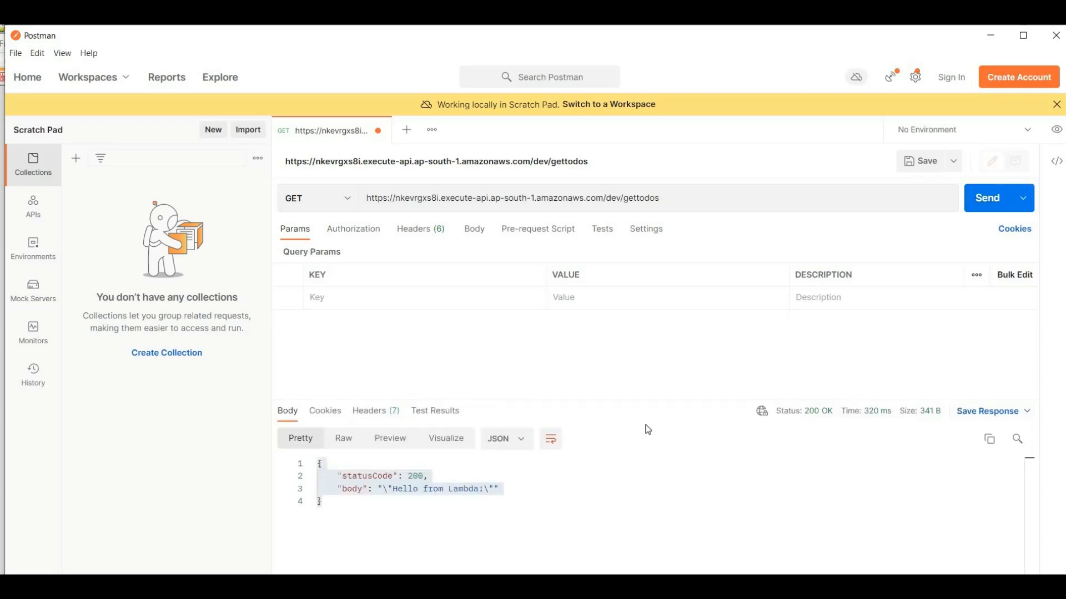
pyautogui.click(961, 210)
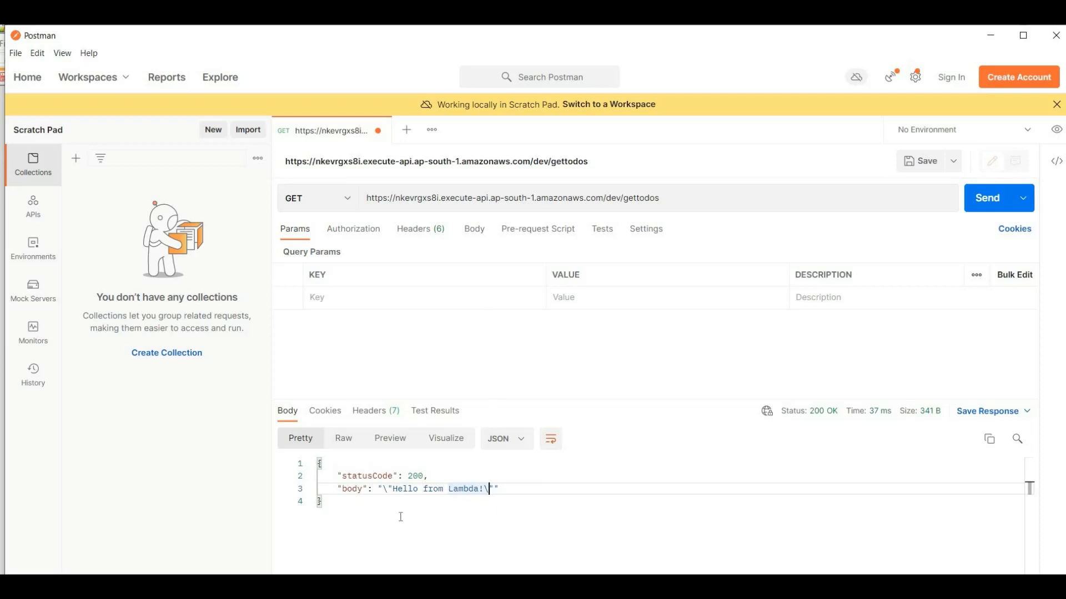
pyautogui.moveTo(378, 498); pyautogui.dragTo(314, 466)
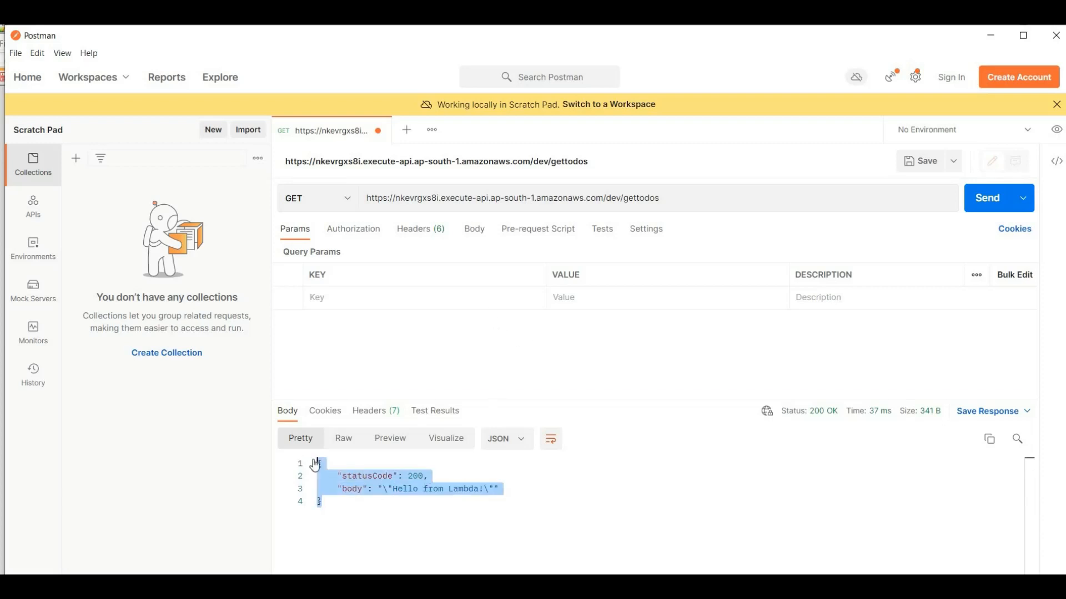
pyautogui.click(399, 499)
pyautogui.moveTo(399, 498); pyautogui.dragTo(314, 468)
pyautogui.moveTo(414, 507); pyautogui.dragTo(316, 466)
pyautogui.click(412, 508)
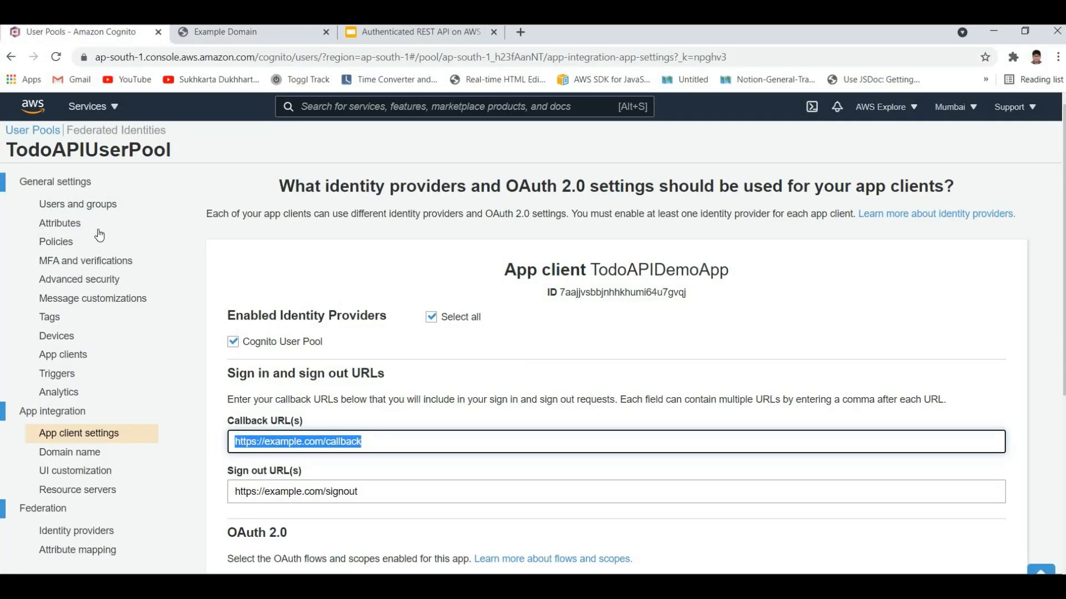
pyautogui.click(22, 148)
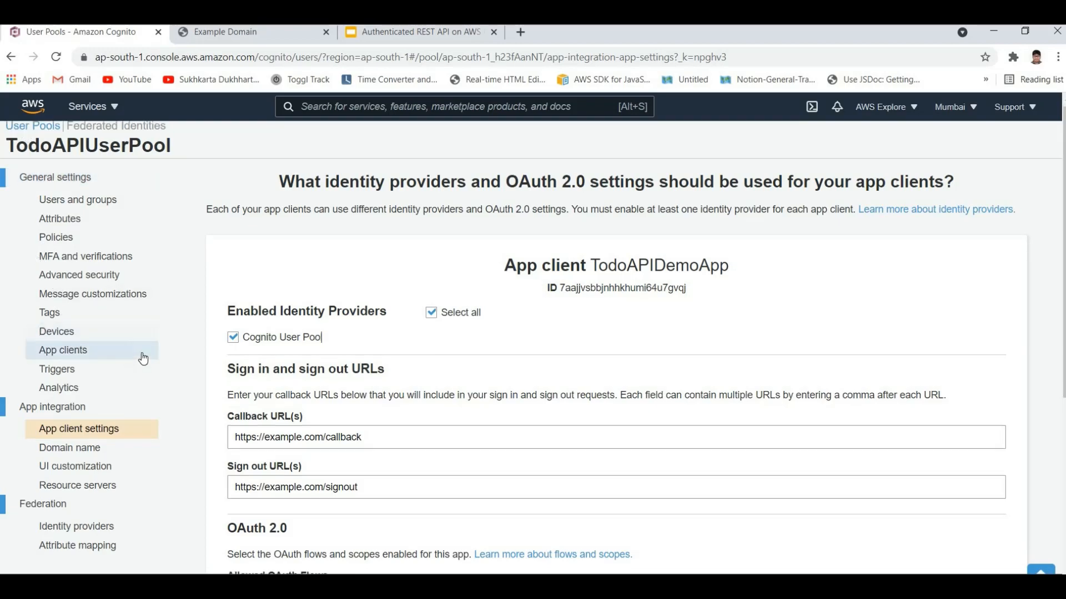
pyautogui.scroll(-3, 141, 355)
pyautogui.scroll(-4, 304, 443)
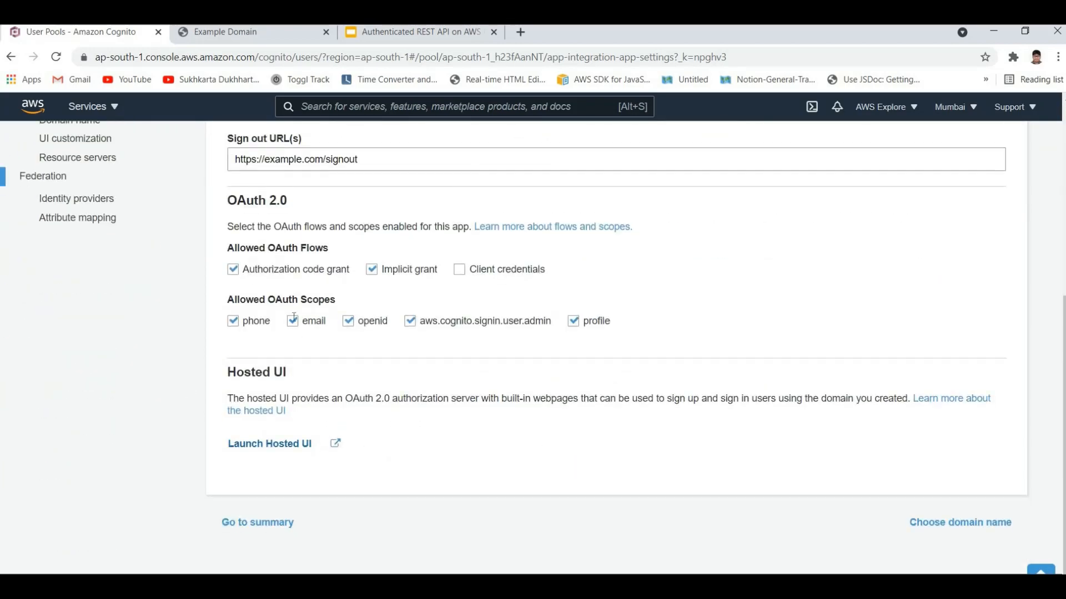
pyautogui.scroll(5, 303, 240)
pyautogui.scroll(2, 303, 240)
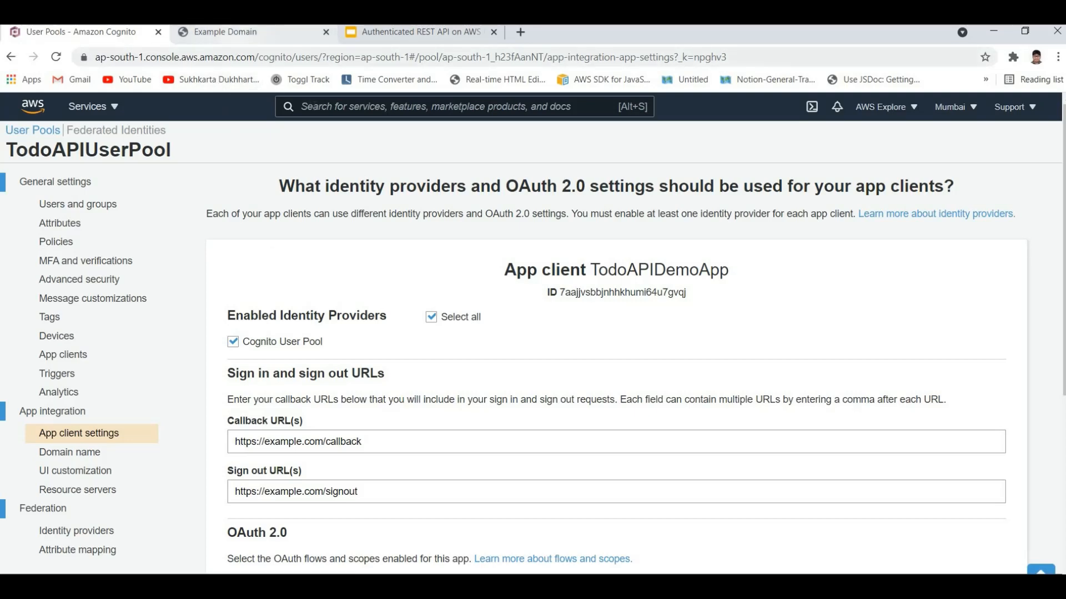
# Step: Find the API Gateway service with "api" and open the GET method of /gettodos in the TODO API
pyautogui.hotkey('alt', 's')
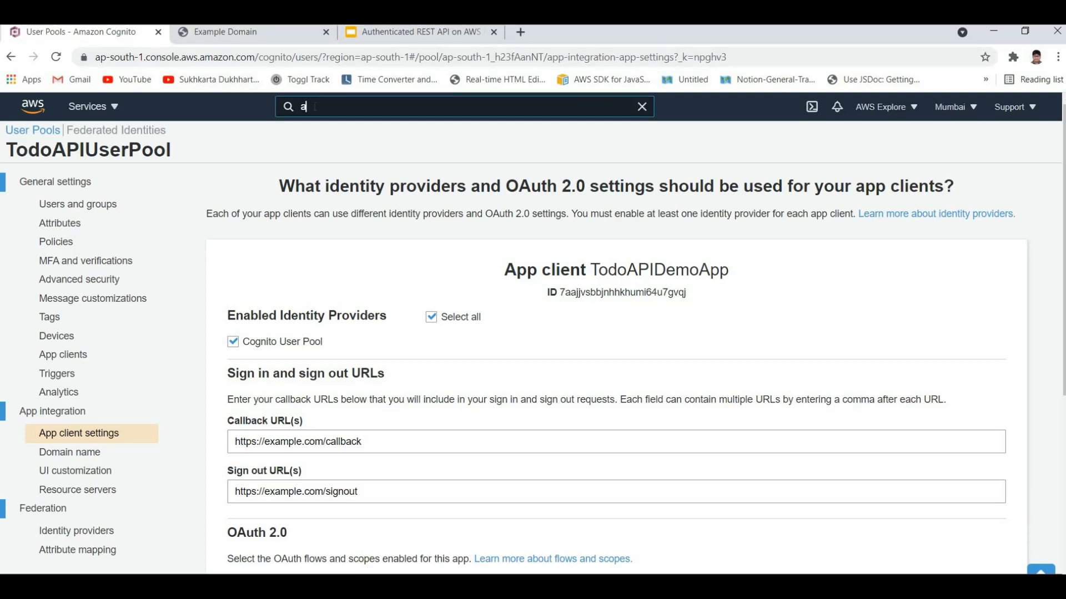
pyautogui.write('api')
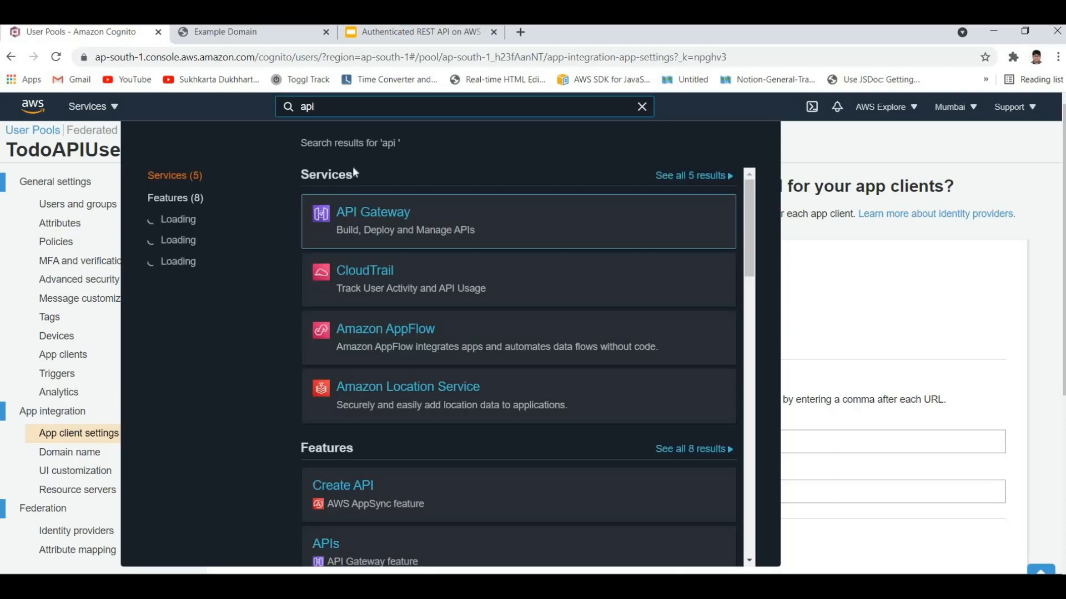
pyautogui.click(364, 215)
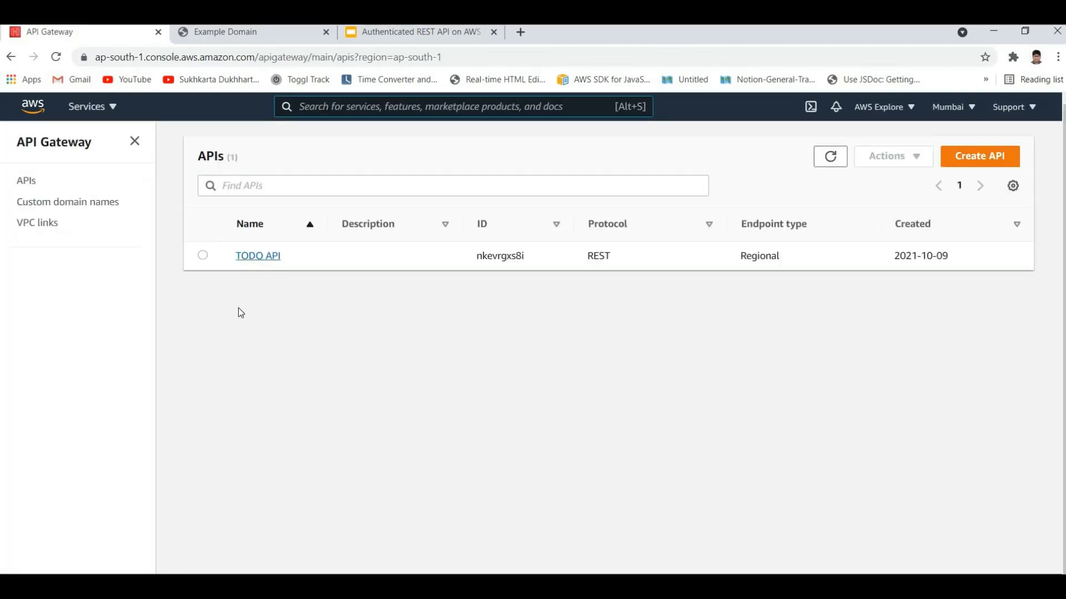
pyautogui.click(249, 256)
pyautogui.click(205, 232)
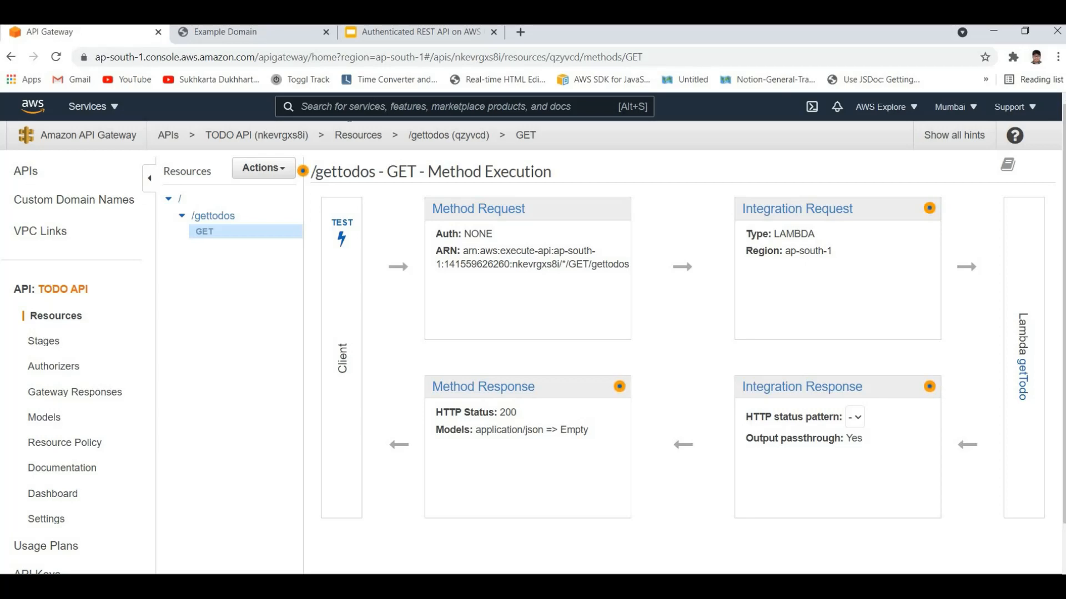
# Step: Reopen the TODO API from the API Gateway service and view the method request settings of the /gettodos GET method
pyautogui.write('apg')
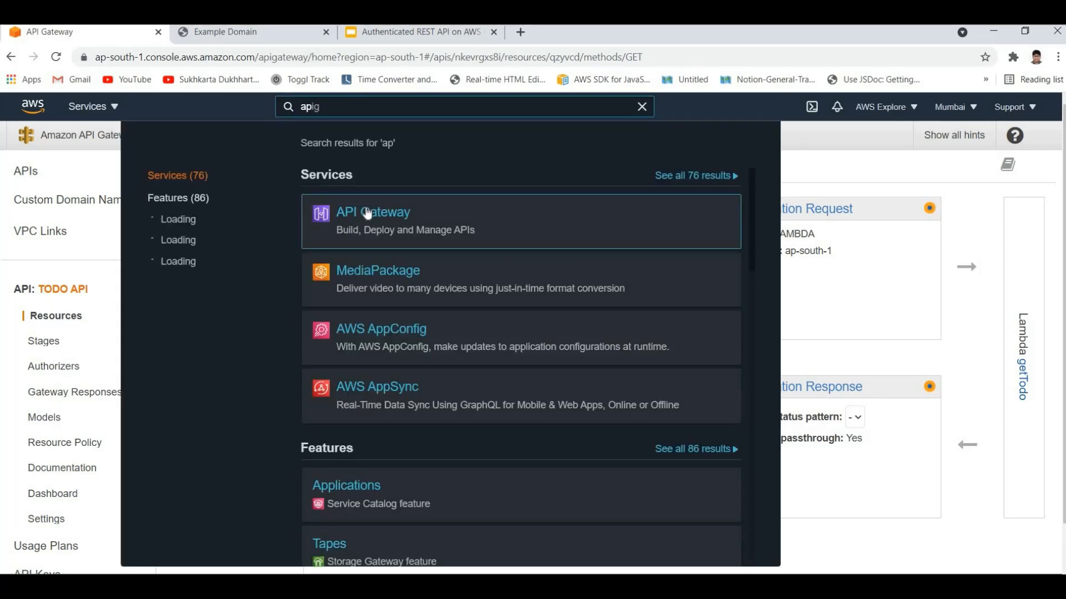
pyautogui.click(366, 211)
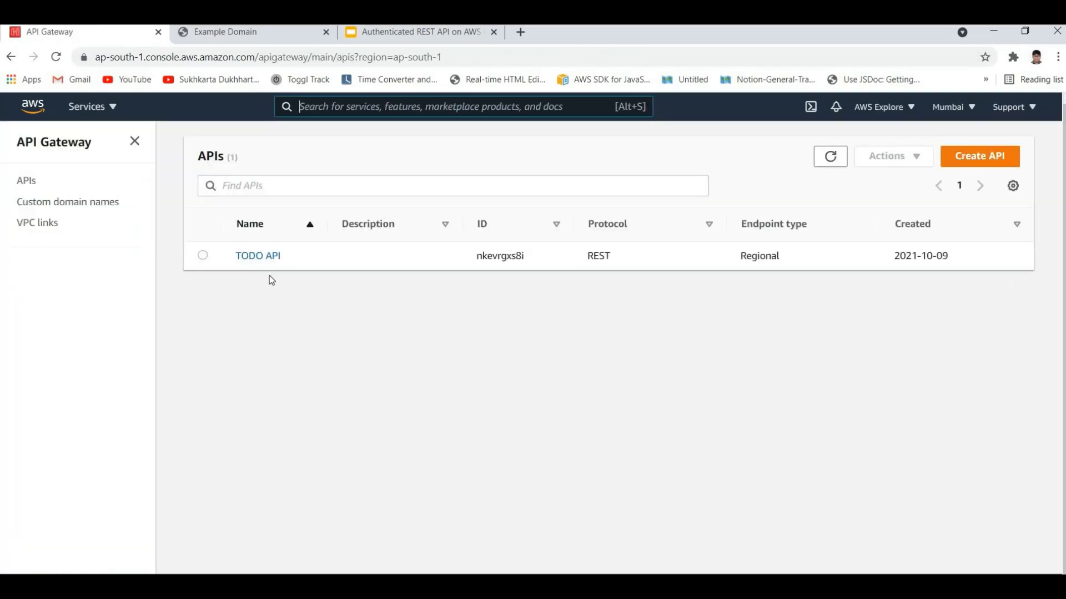
pyautogui.click(258, 255)
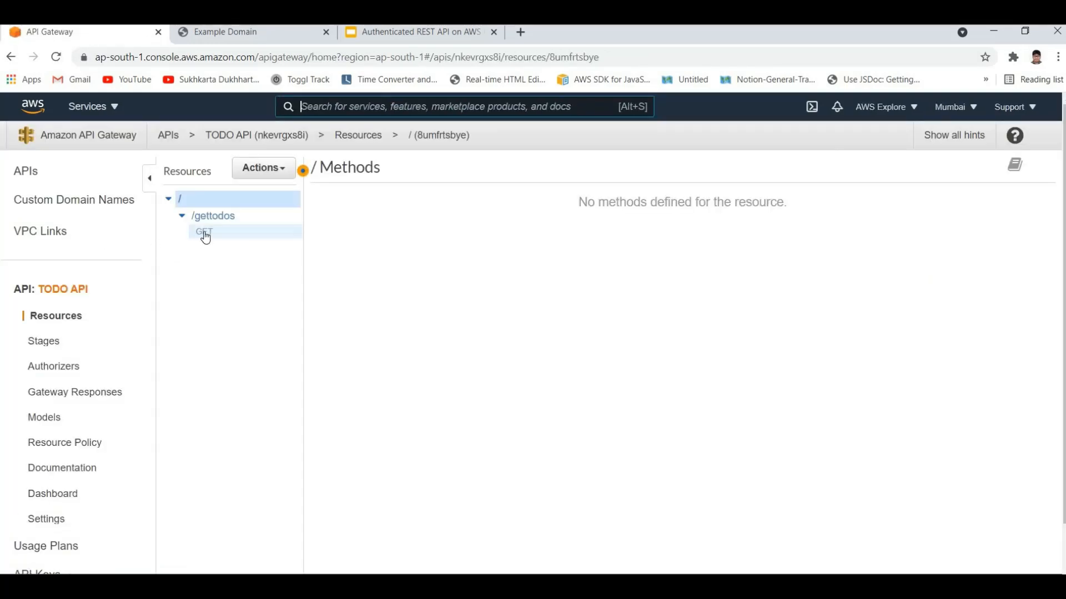
pyautogui.click(205, 234)
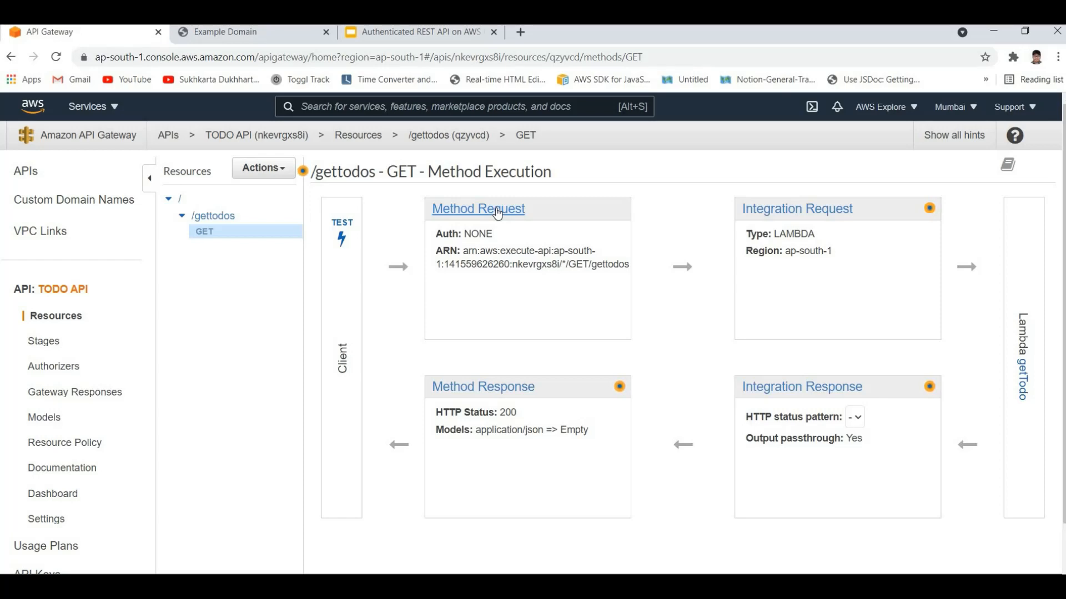
pyautogui.click(498, 214)
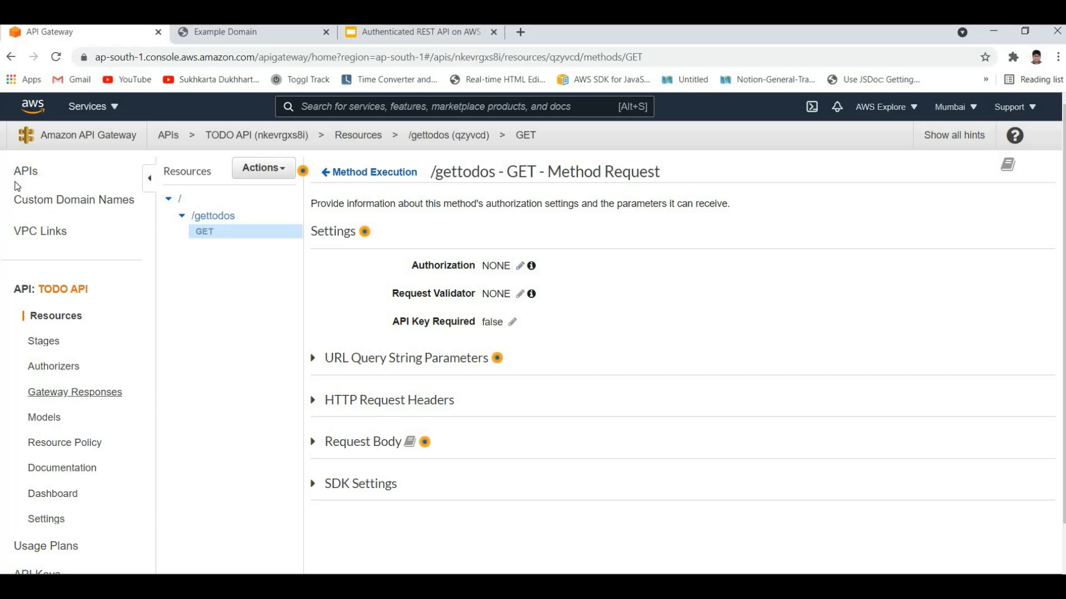
# Step: Start a new authorizer for the TODO API, named TodoAPIAuthorizer, with Cognito as its type
pyautogui.click(59, 368)
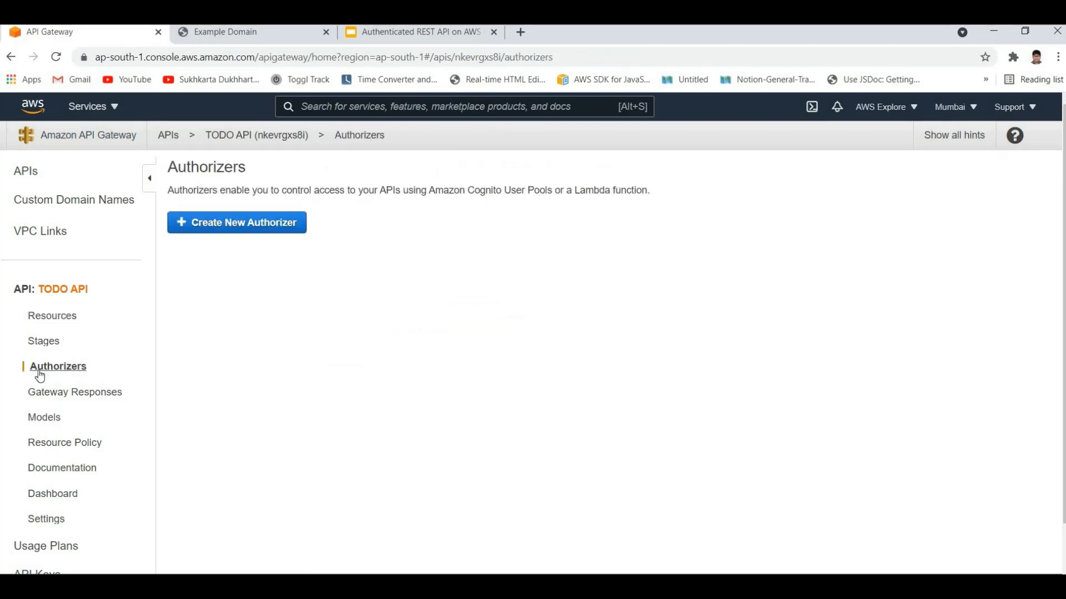
pyautogui.click(235, 231)
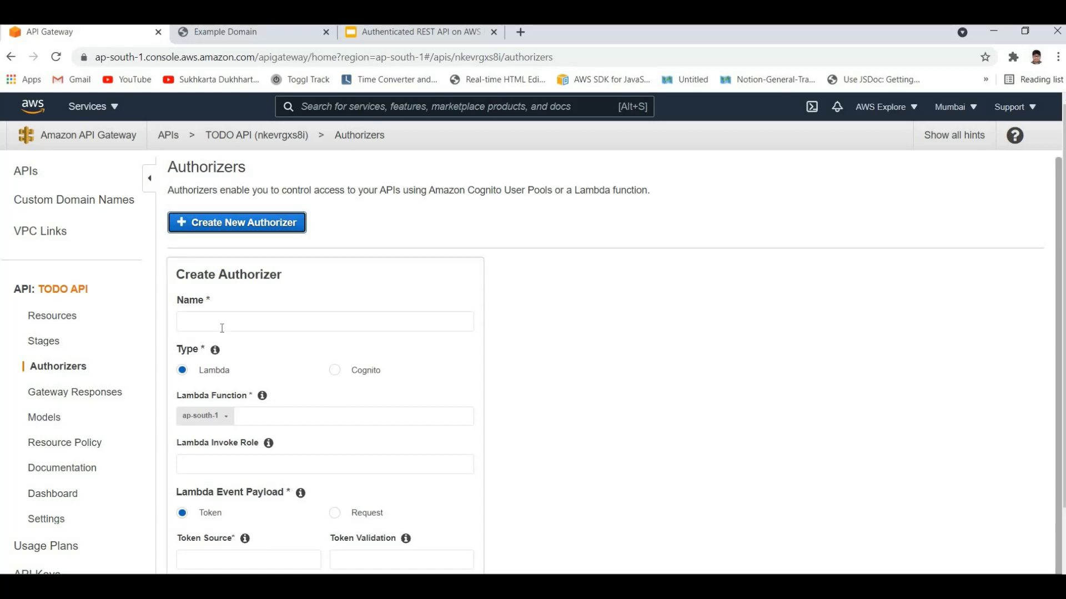
pyautogui.click(222, 328)
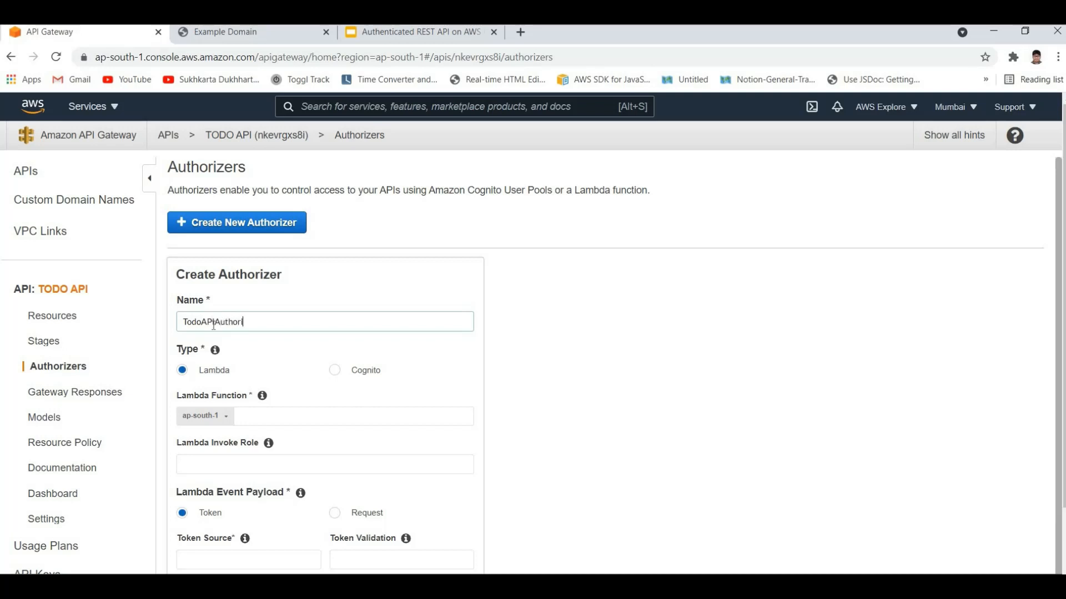
pyautogui.hotkey('ctrl', 'a')
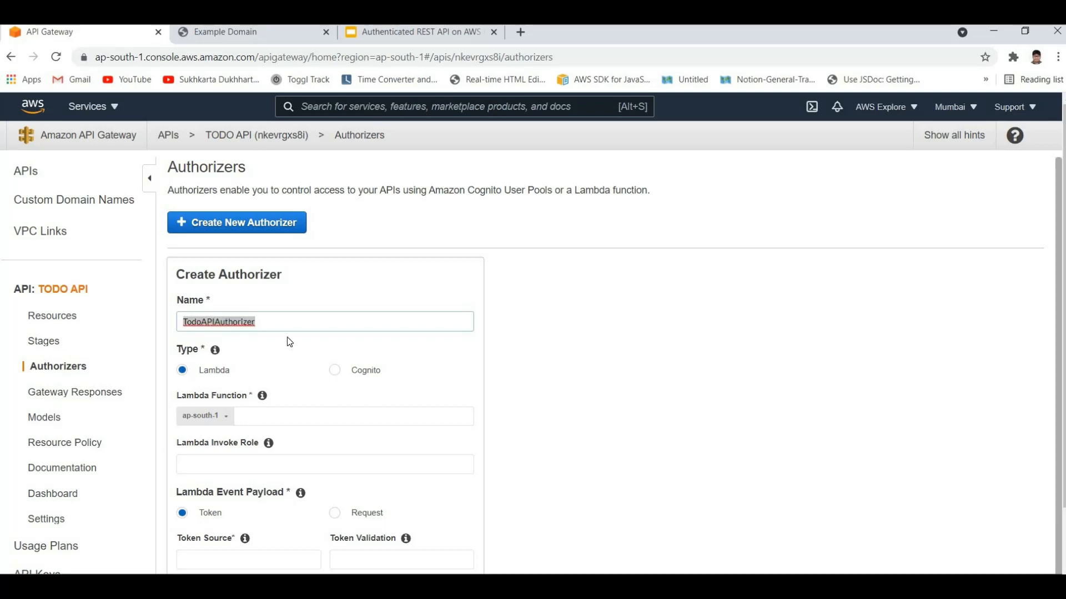
pyautogui.click(327, 379)
pyautogui.click(334, 371)
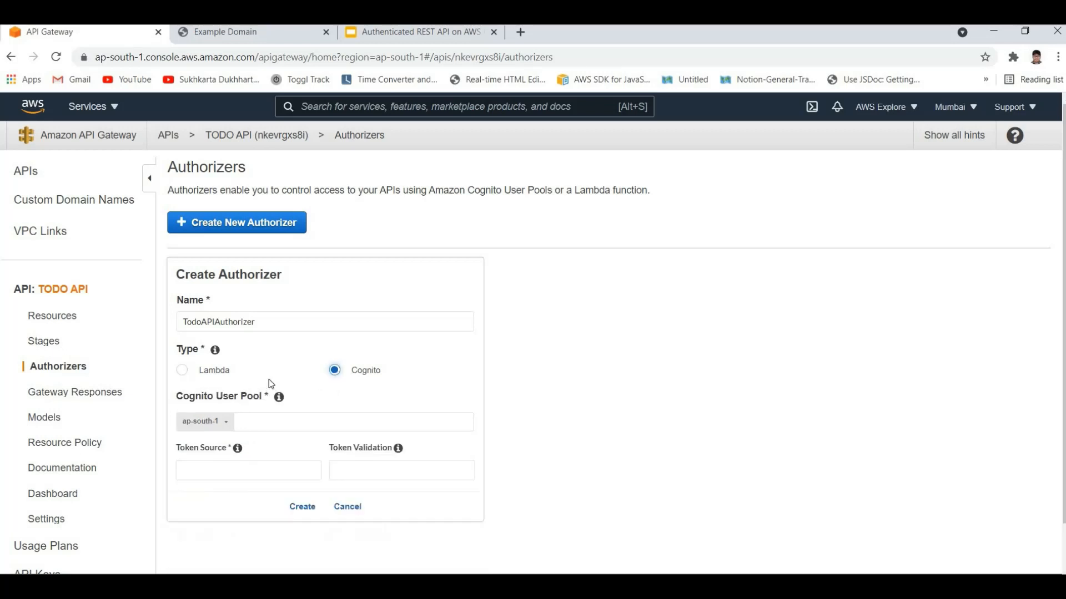
# Step: Assign TodoAPIUserPool as the Cognito user pool, set the token source to Authorization, and create the authorizer
pyautogui.scroll(-1, 267, 353)
pyautogui.click(266, 352)
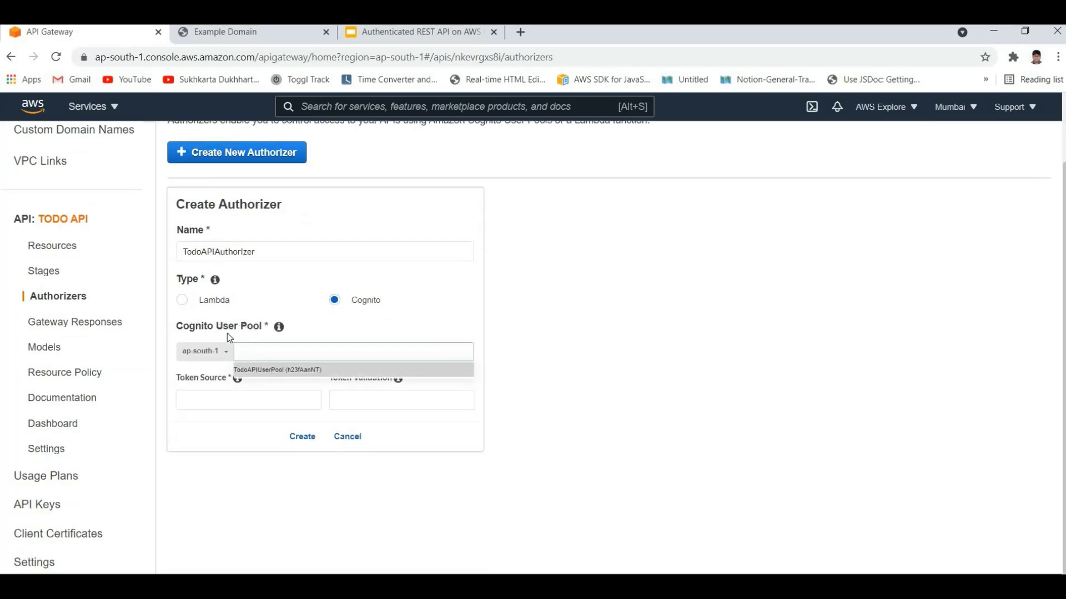
pyautogui.click(275, 372)
pyautogui.click(223, 405)
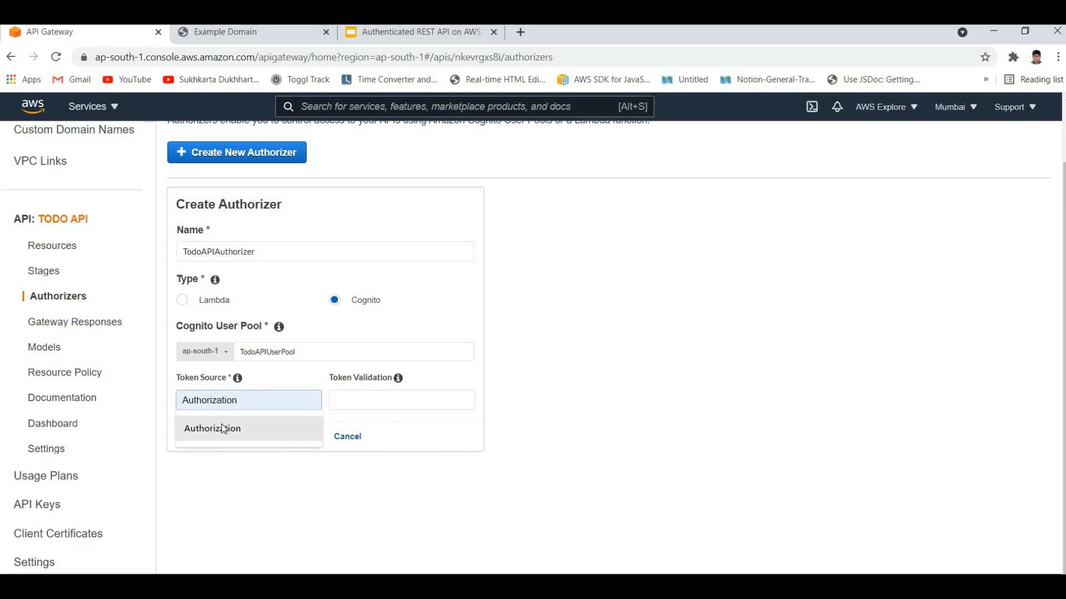
pyautogui.click(235, 418)
pyautogui.moveTo(253, 402); pyautogui.dragTo(203, 433)
pyautogui.doubleClick(231, 409)
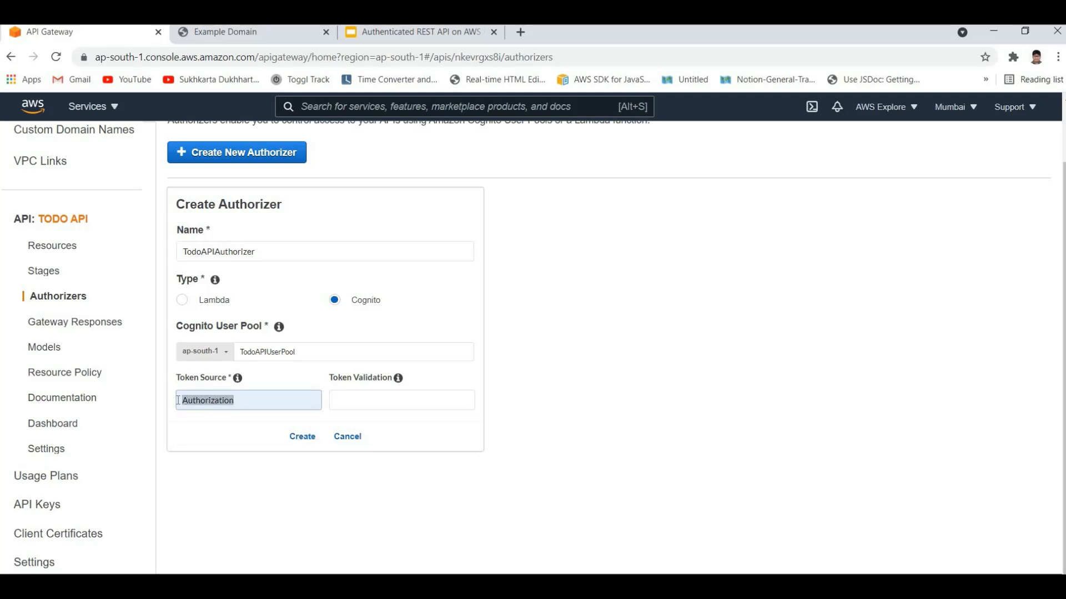
pyautogui.click(207, 422)
pyautogui.doubleClick(188, 406)
pyautogui.click(182, 402)
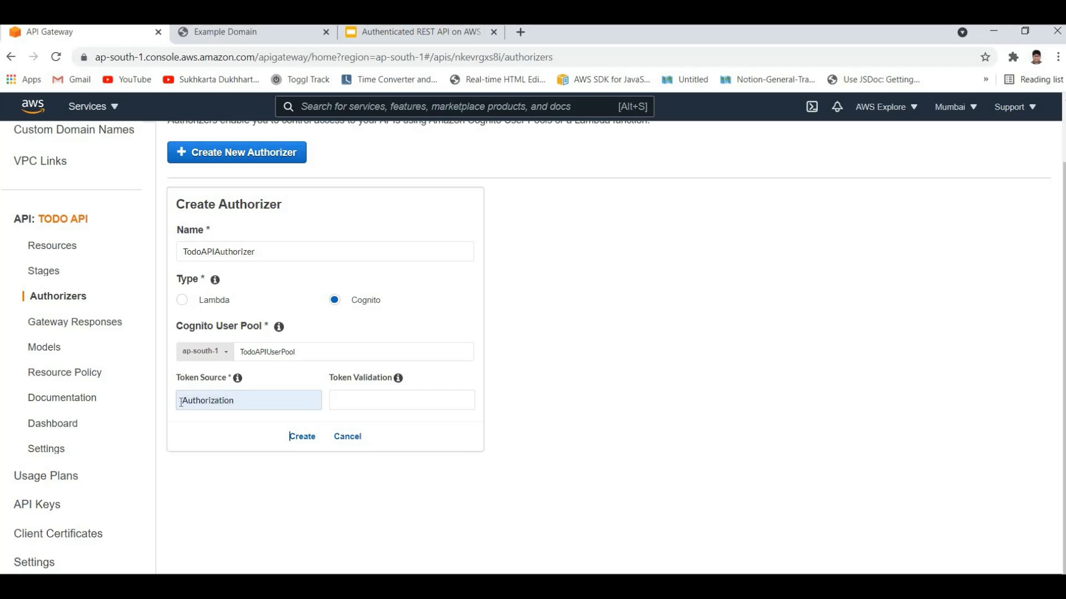
pyautogui.doubleClick(253, 403)
pyautogui.click(216, 419)
pyautogui.doubleClick(255, 401)
pyautogui.click(245, 430)
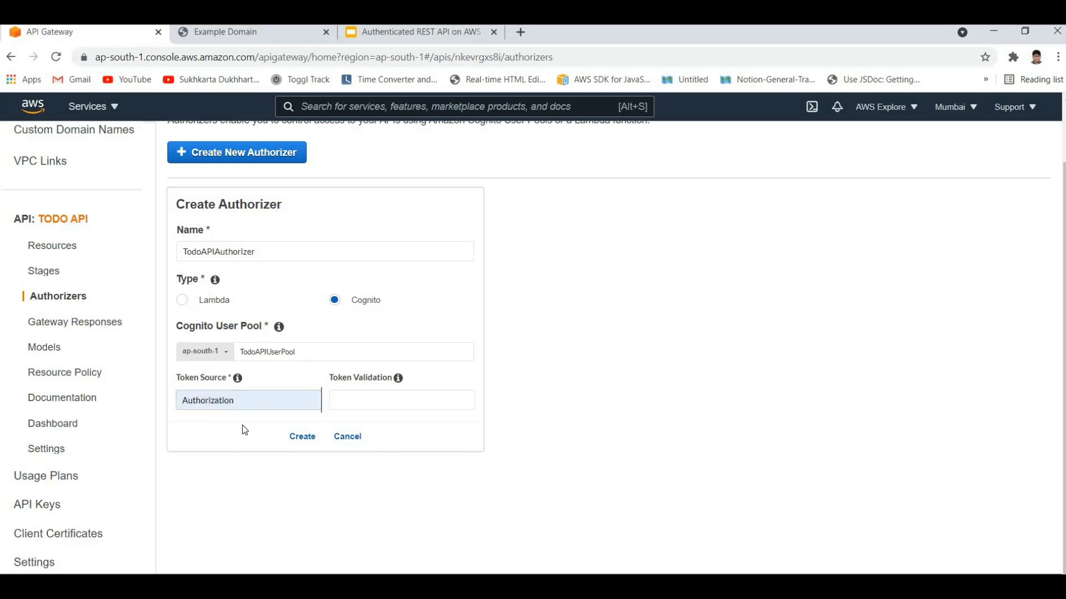
pyautogui.click(303, 436)
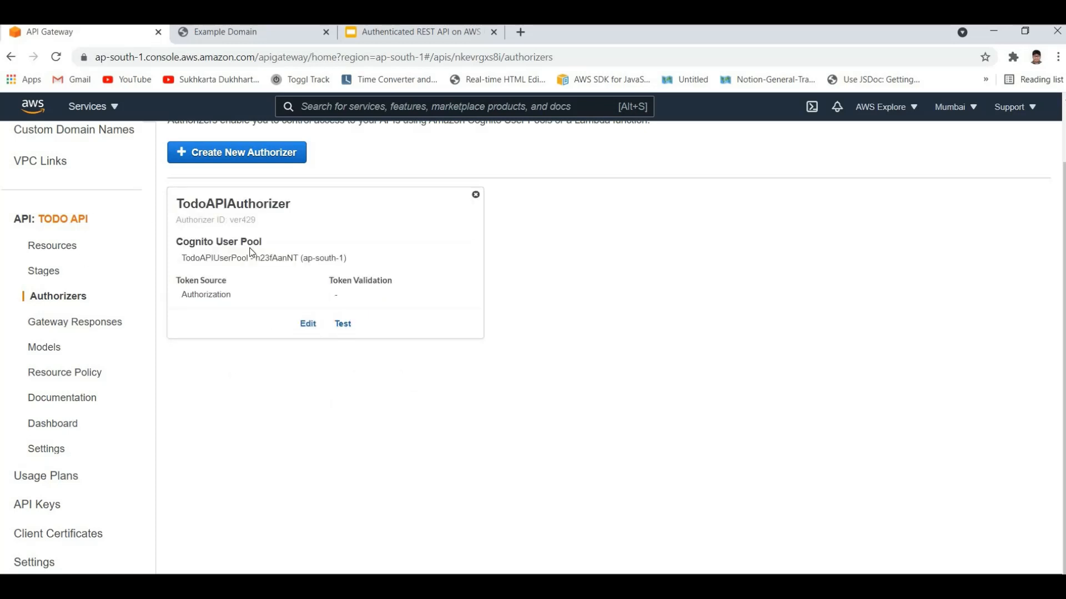
# Step: Return to the TODO API's resources and open the GET method under /gettodos
pyautogui.scroll(2, 268, 294)
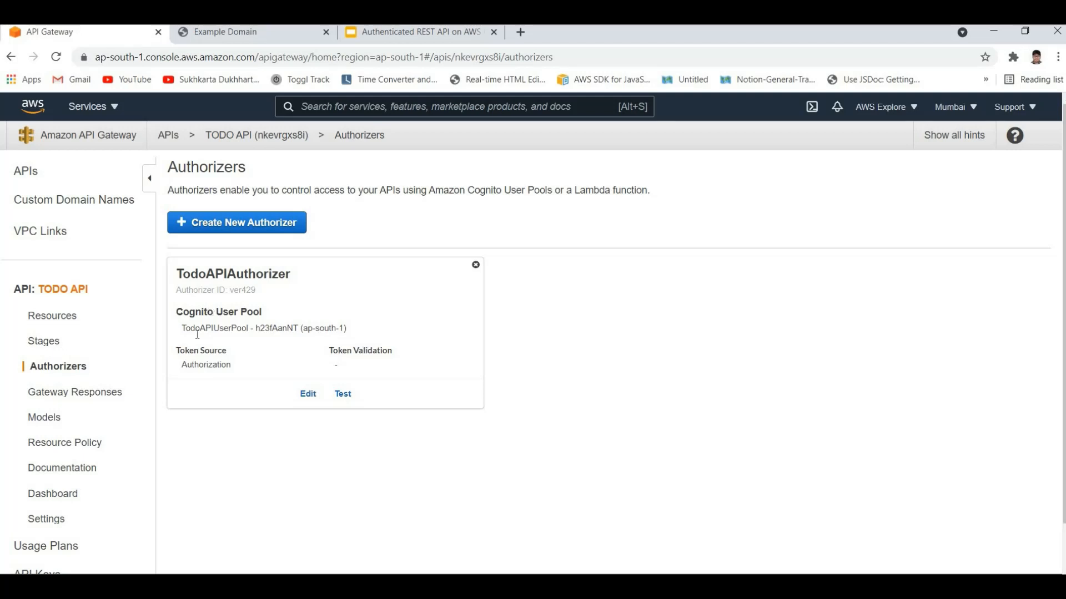
pyautogui.click(47, 317)
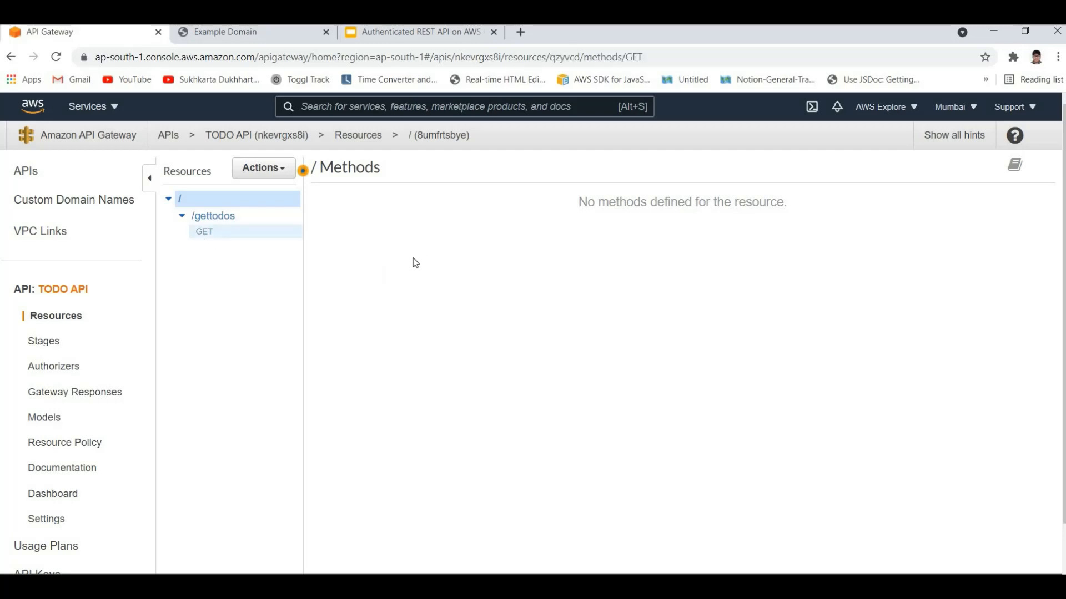
pyautogui.click(211, 231)
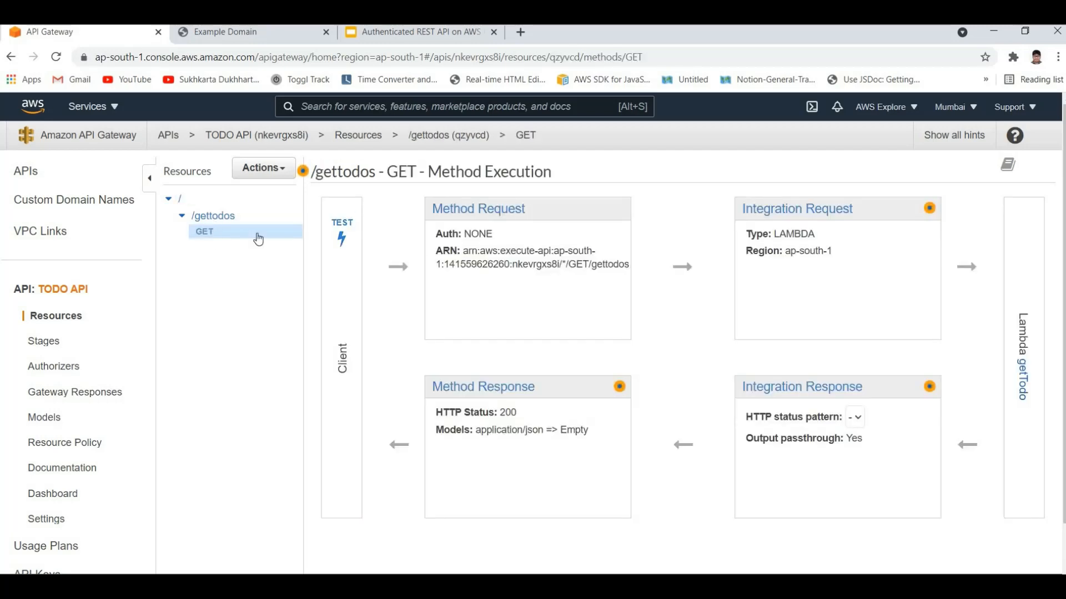
# Step: Switch to Postman, view the request's headers, and resend the GET request to dev/gettodos without adding any header
pyautogui.hotkey('alt', 'Tab')
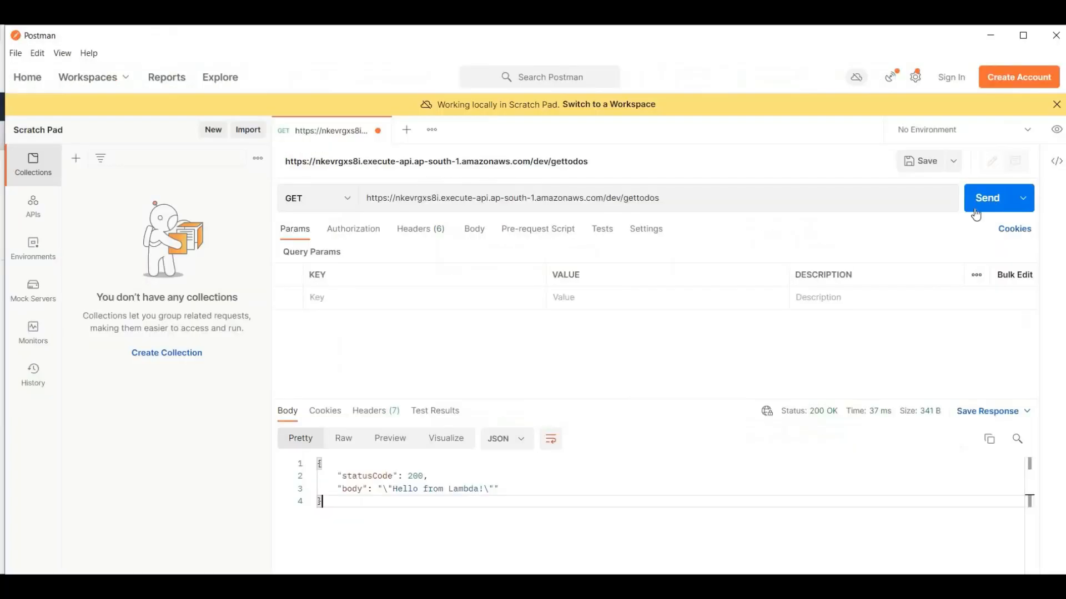
pyautogui.hotkey('ctrl', 'Return')
pyautogui.click(417, 237)
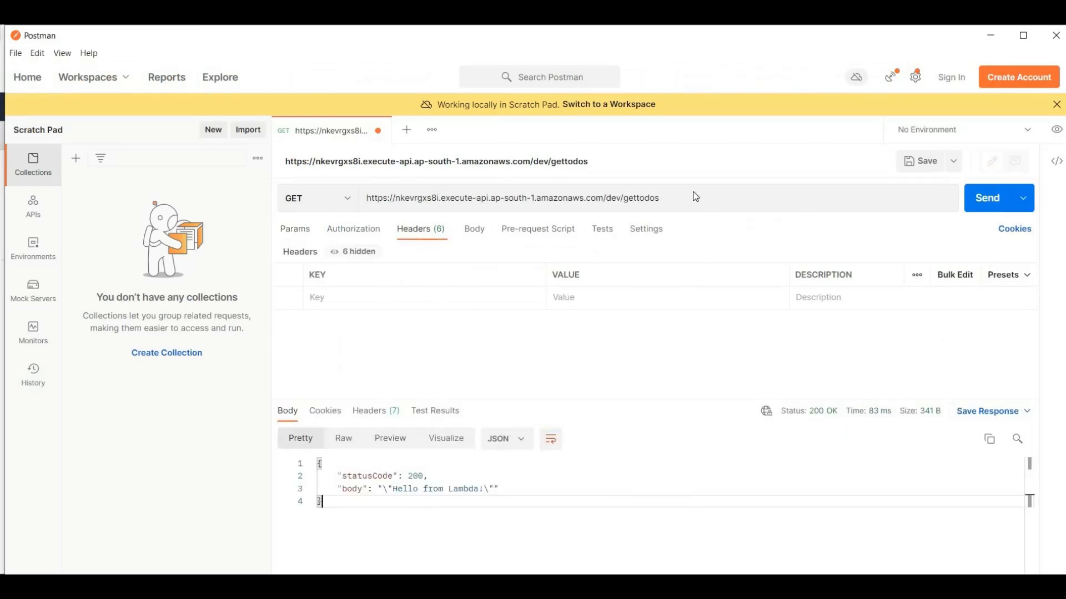
pyautogui.click(979, 196)
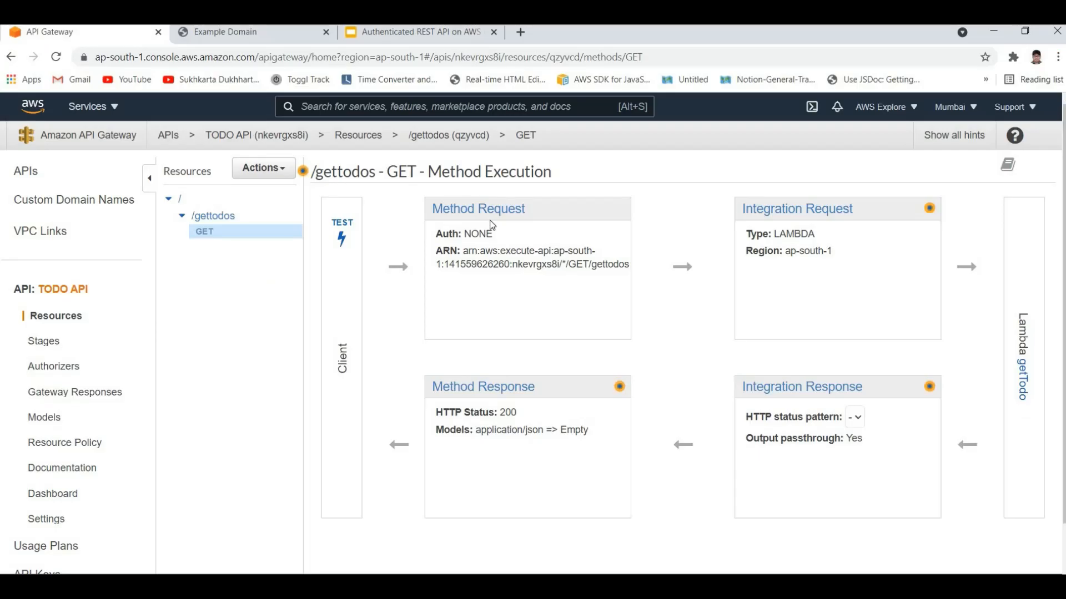
pyautogui.click(490, 216)
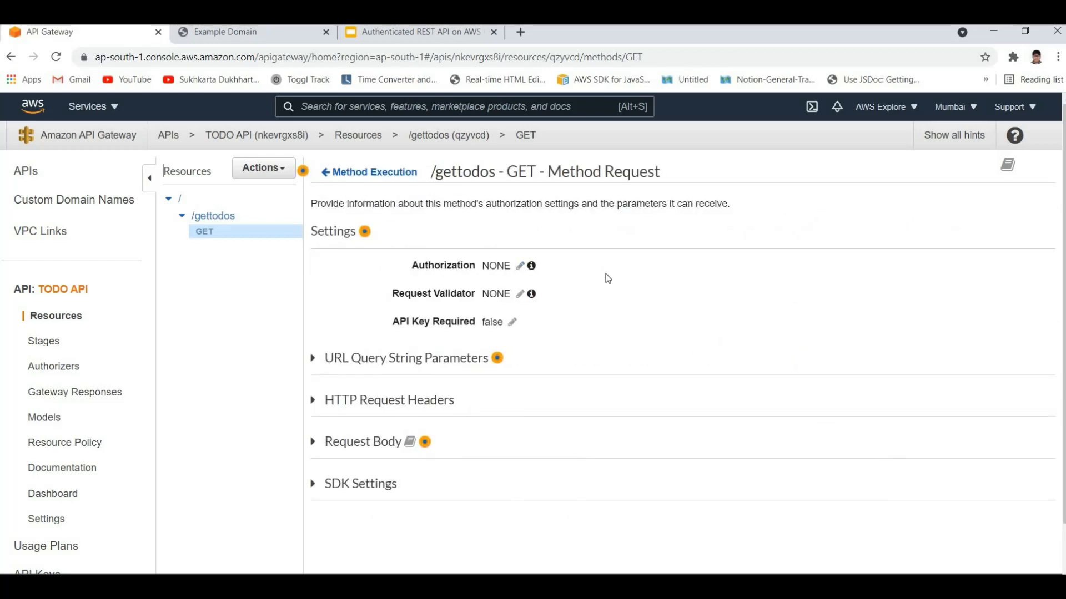
pyautogui.click(520, 267)
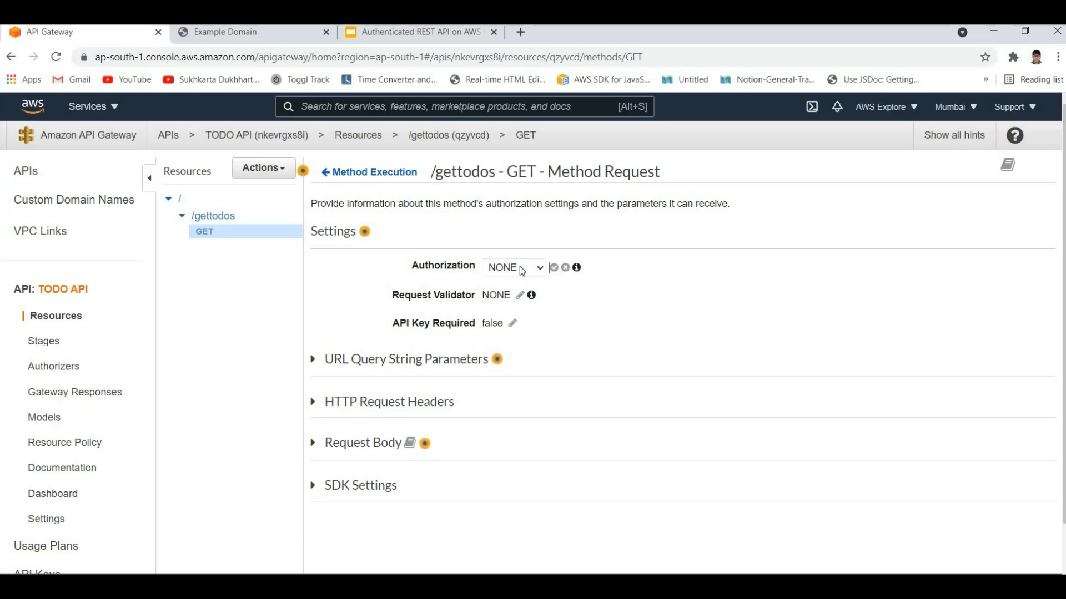
pyautogui.click(518, 269)
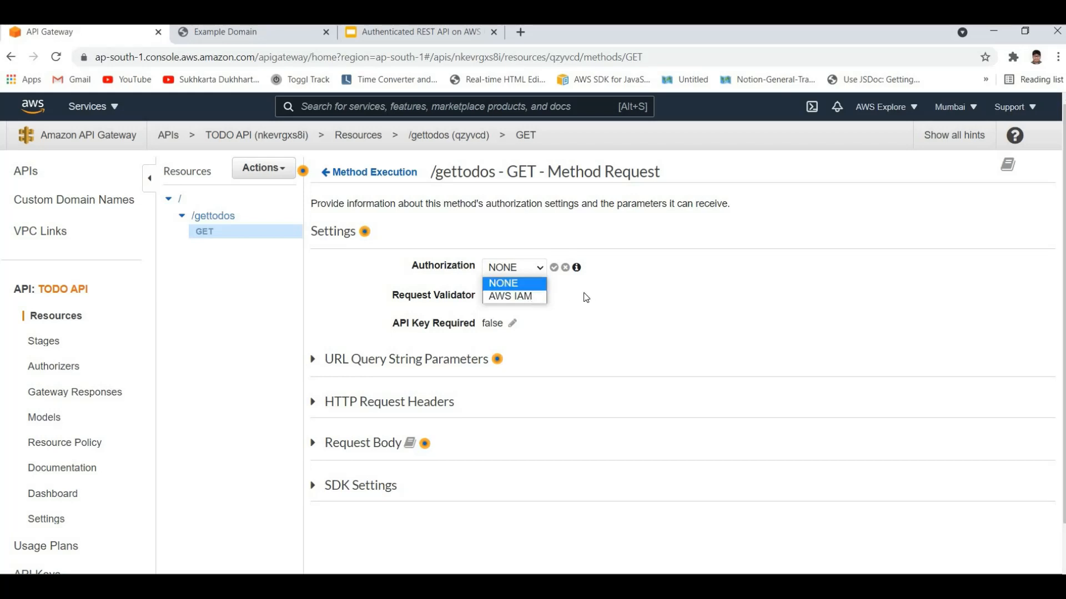
pyautogui.click(342, 69)
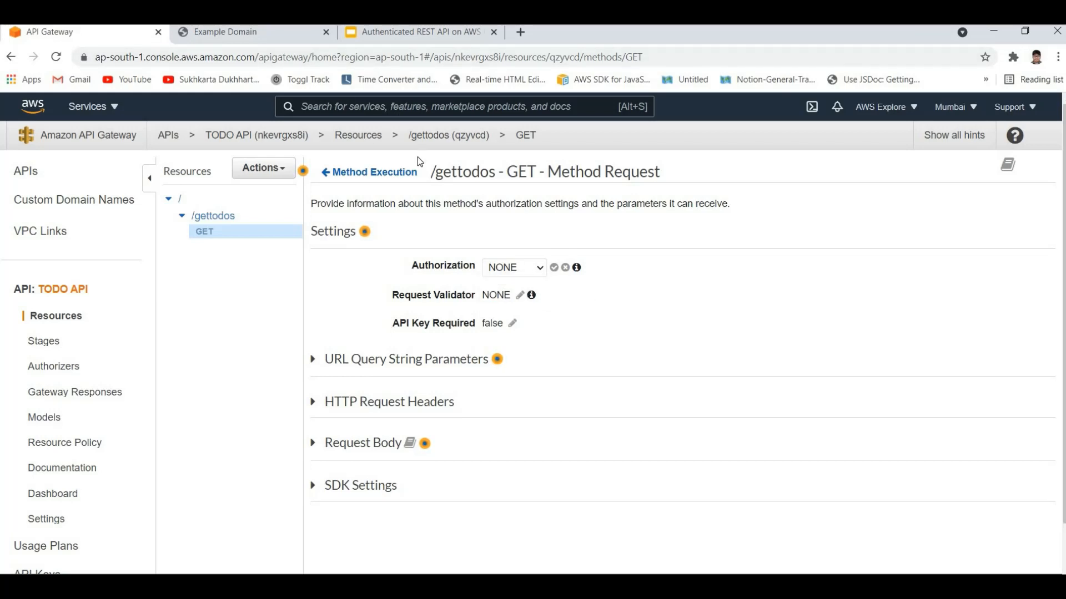
# Step: Reload the API Gateway console page and reopen the Method Request settings of the GET method under /gettodos
pyautogui.press('F5')
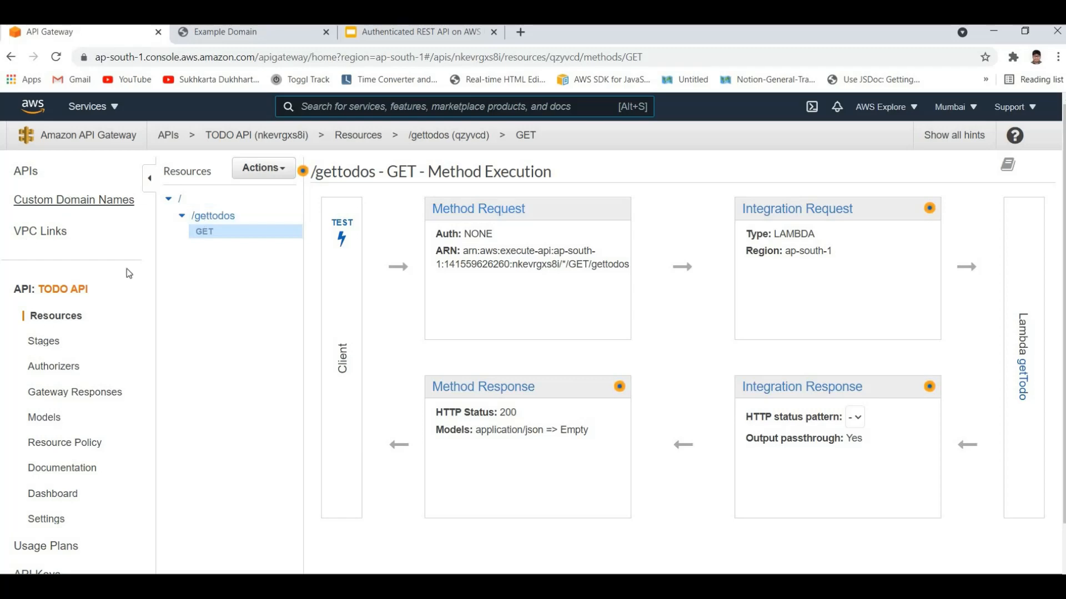
pyautogui.click(56, 318)
pyautogui.click(204, 239)
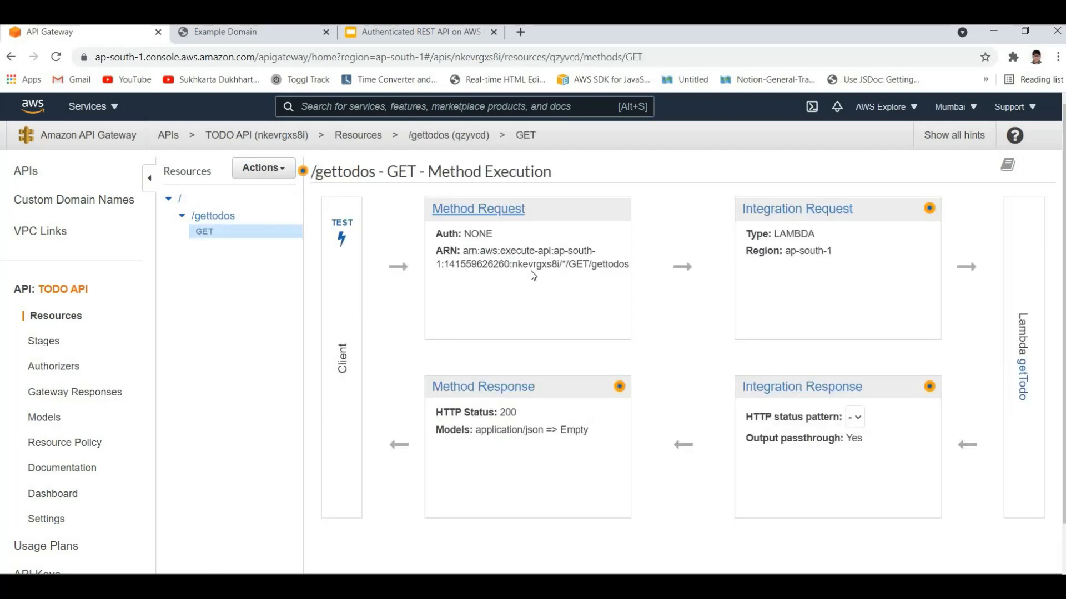
pyautogui.click(471, 214)
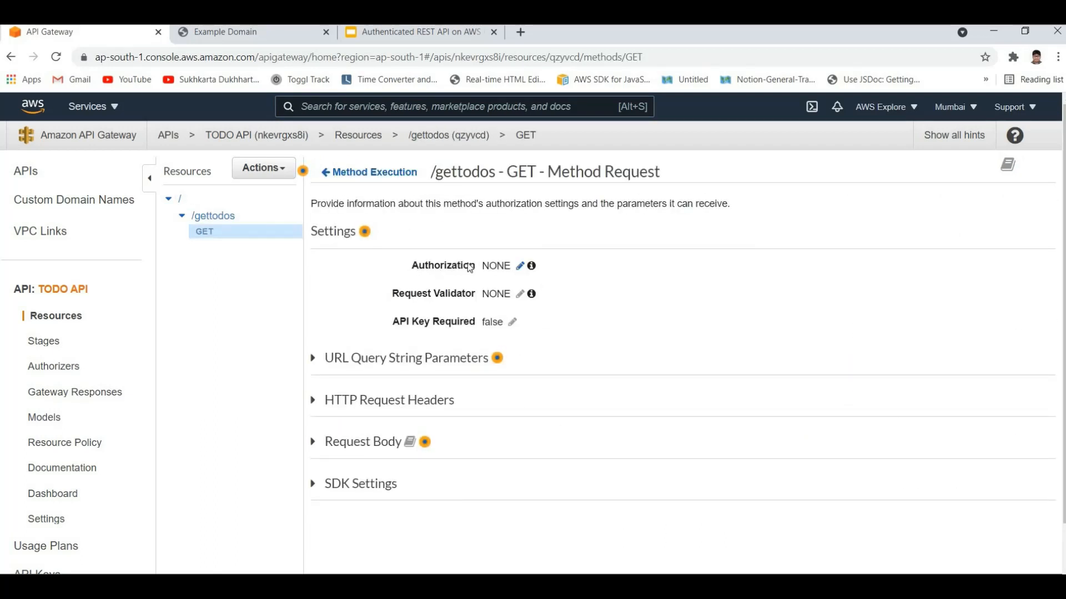
# Step: Set the GET method's Authorization to the Cognito user pool authorizer TodoAPIAuthorizer and save it
pyautogui.moveTo(435, 266); pyautogui.dragTo(475, 266)
pyautogui.doubleClick(511, 269)
pyautogui.click(517, 270)
pyautogui.click(520, 267)
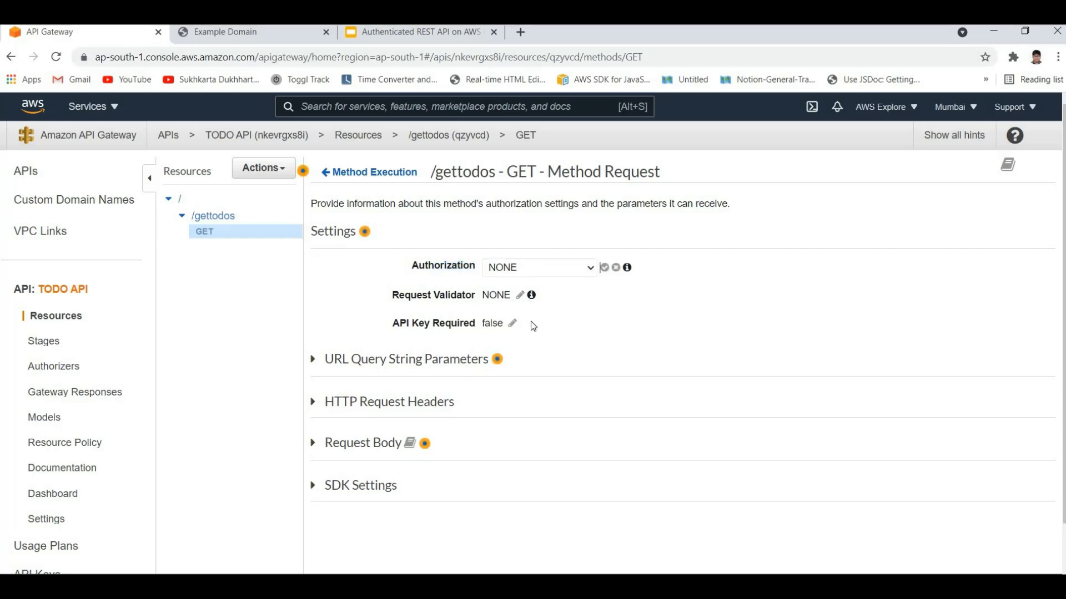
pyautogui.click(535, 268)
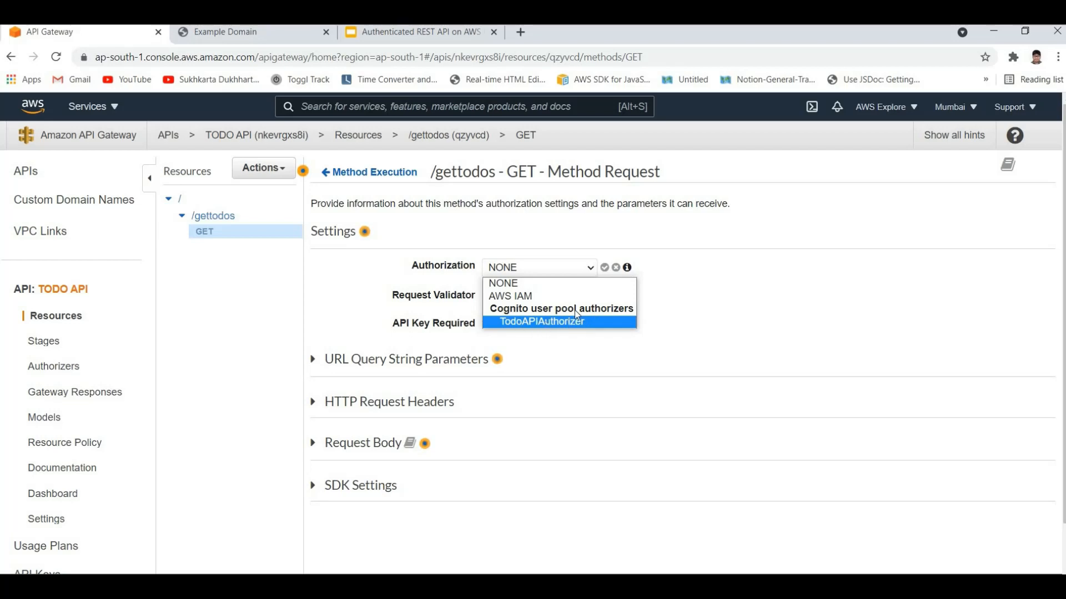
pyautogui.click(547, 323)
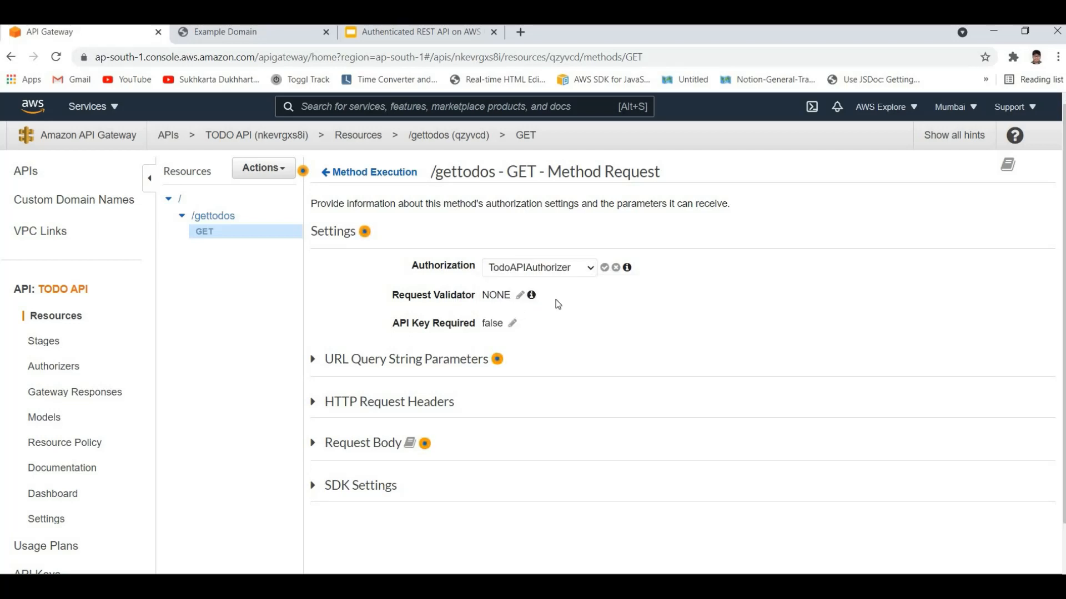
pyautogui.click(604, 268)
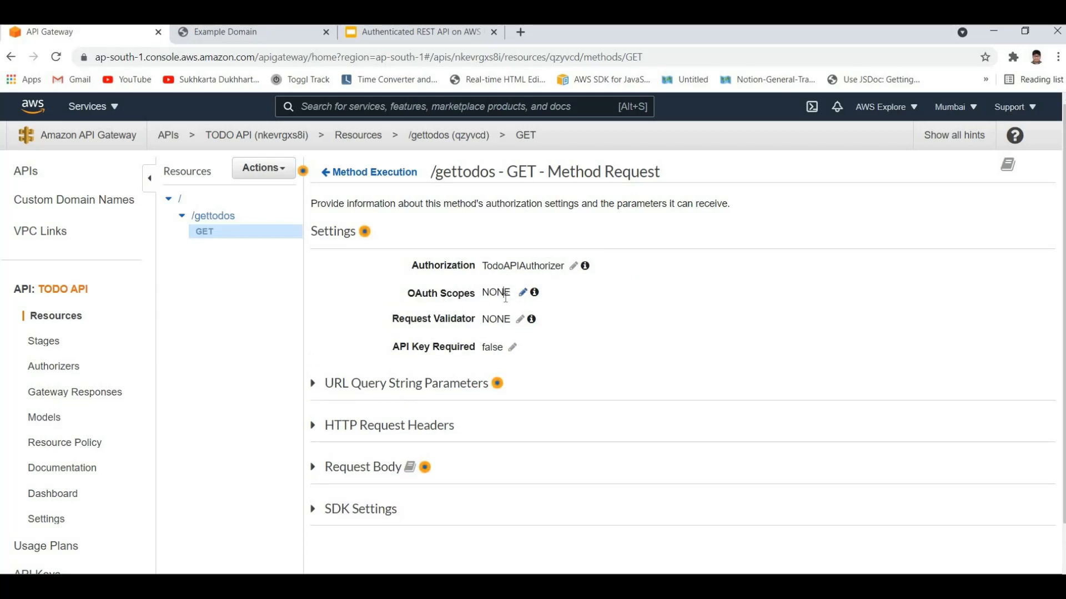
# Step: Add email as an OAuth scope for the /gettodos GET method and save it
pyautogui.click(522, 293)
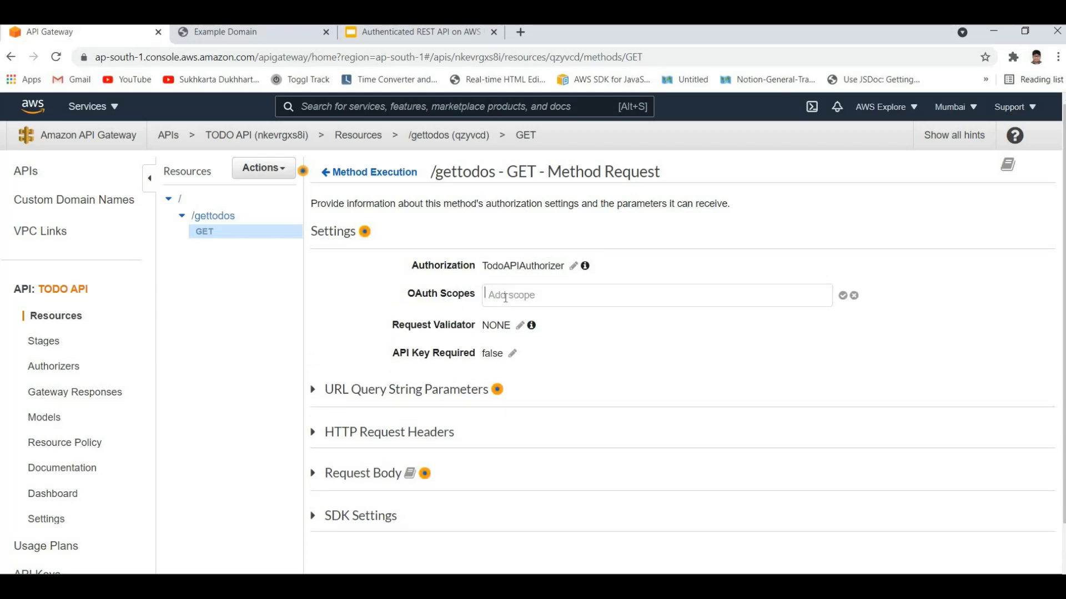
pyautogui.click(524, 288)
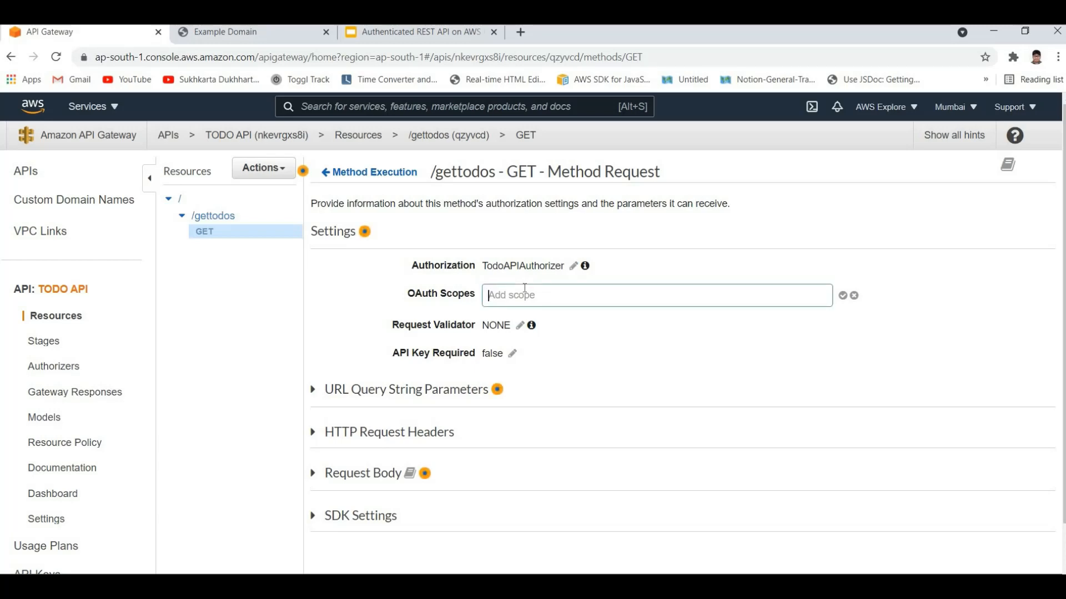
pyautogui.write('email')
pyautogui.press('Return')
pyautogui.scroll(-2, 631, 274)
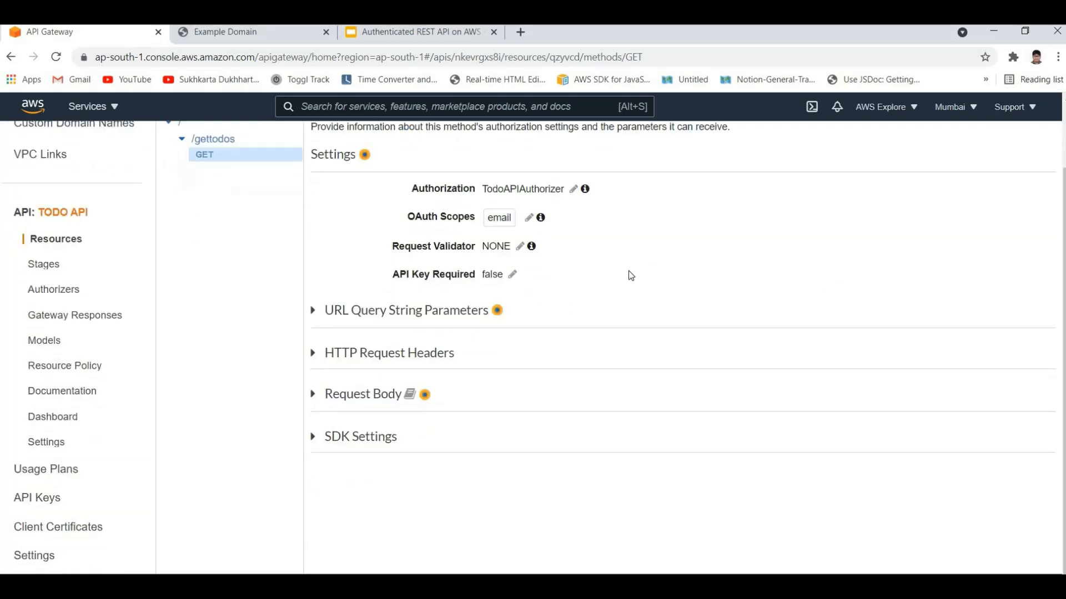
pyautogui.scroll(2, 621, 286)
pyautogui.scroll(-1, 578, 301)
pyautogui.scroll(1, 479, 306)
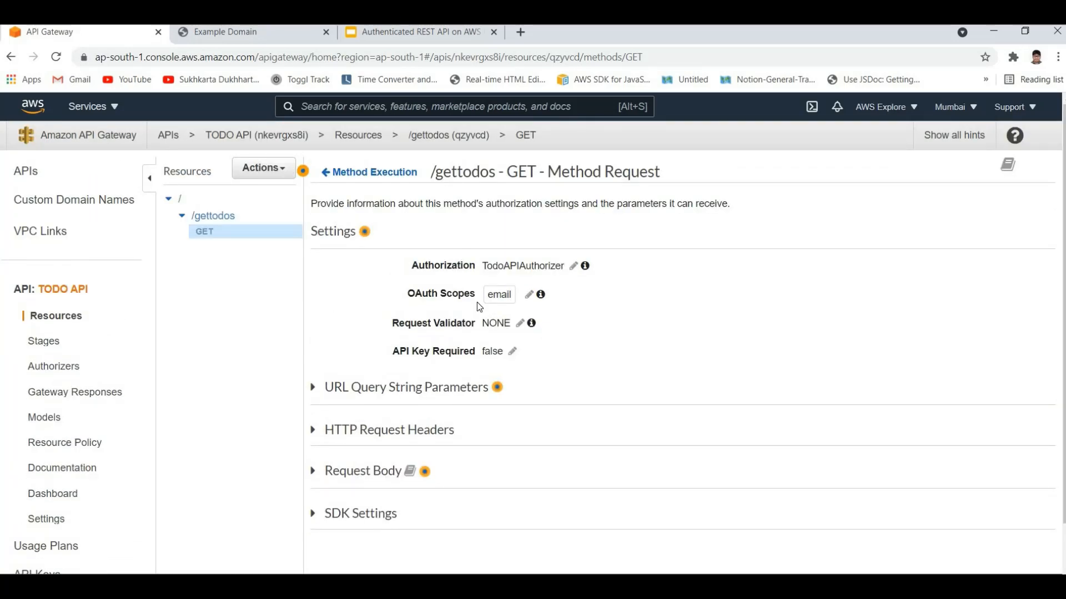
# Step: Deploy the TODO API to the existing dev stage
pyautogui.click(277, 179)
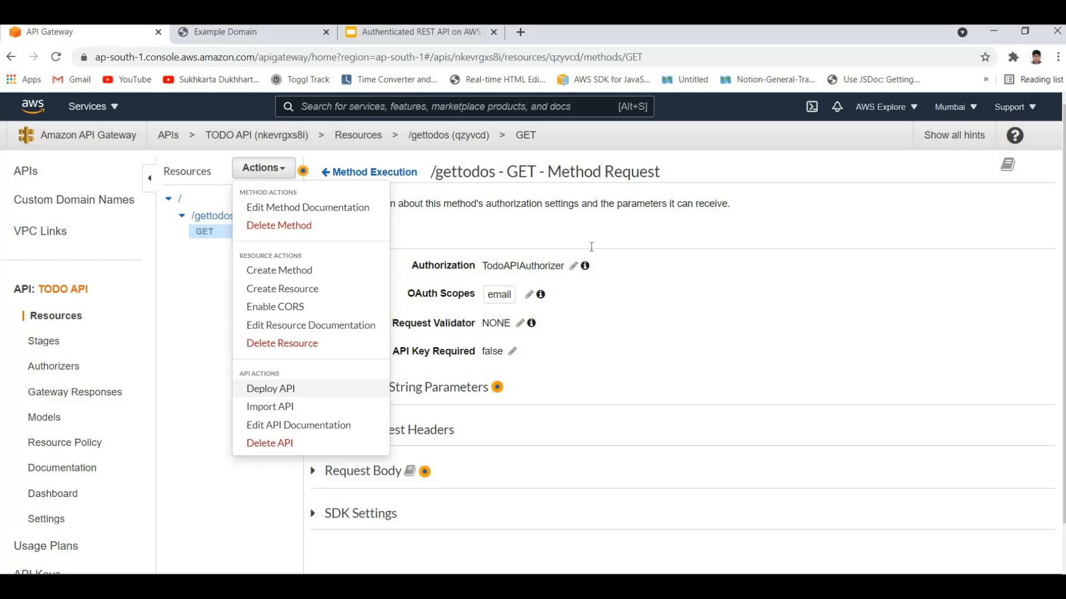
pyautogui.click(269, 390)
pyautogui.click(594, 231)
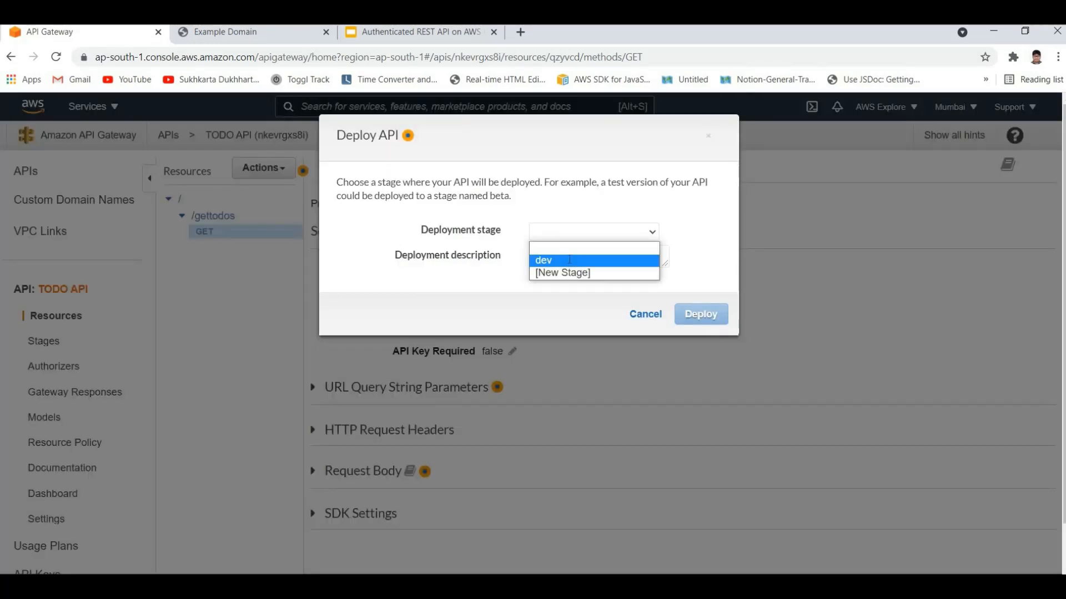
pyautogui.click(588, 257)
pyautogui.click(702, 314)
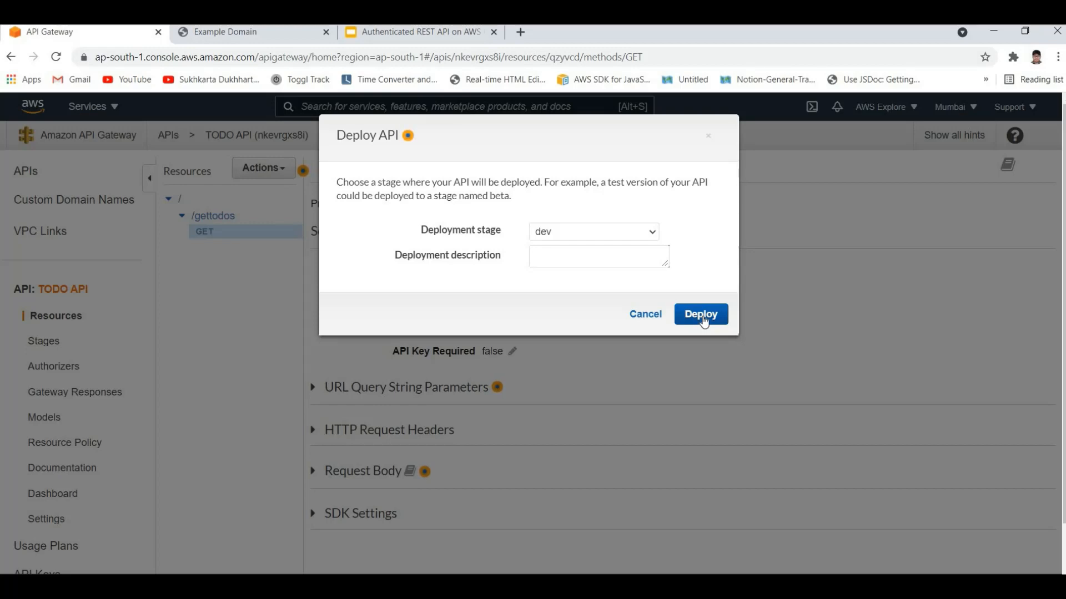
pyautogui.click(703, 318)
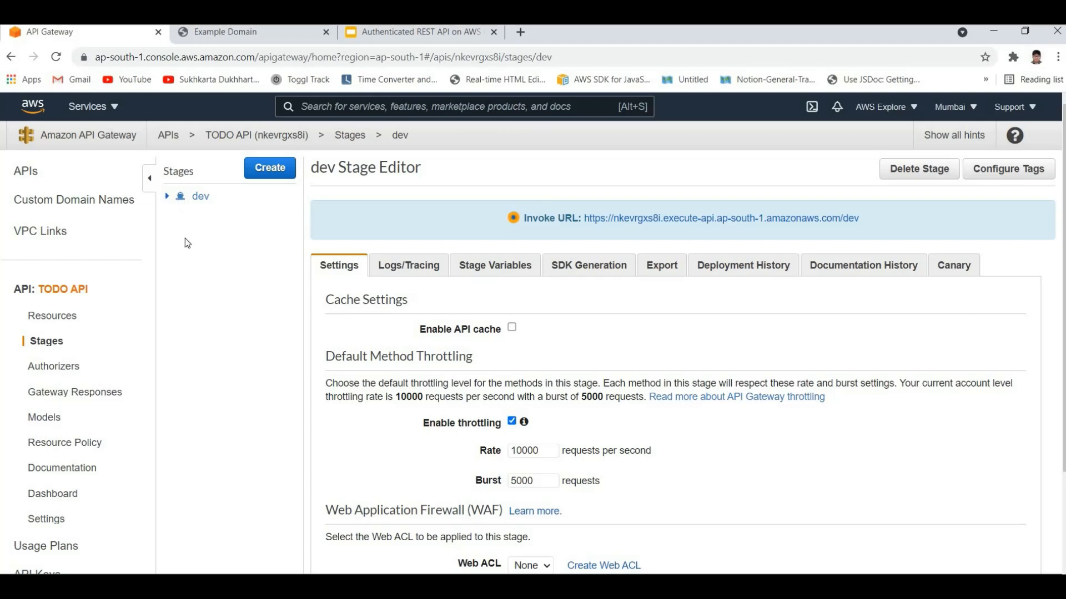
# Step: View the /gettodos GET method under the dev stage, and recheck its Method Request settings in the API's resources
pyautogui.click(167, 195)
pyautogui.click(212, 244)
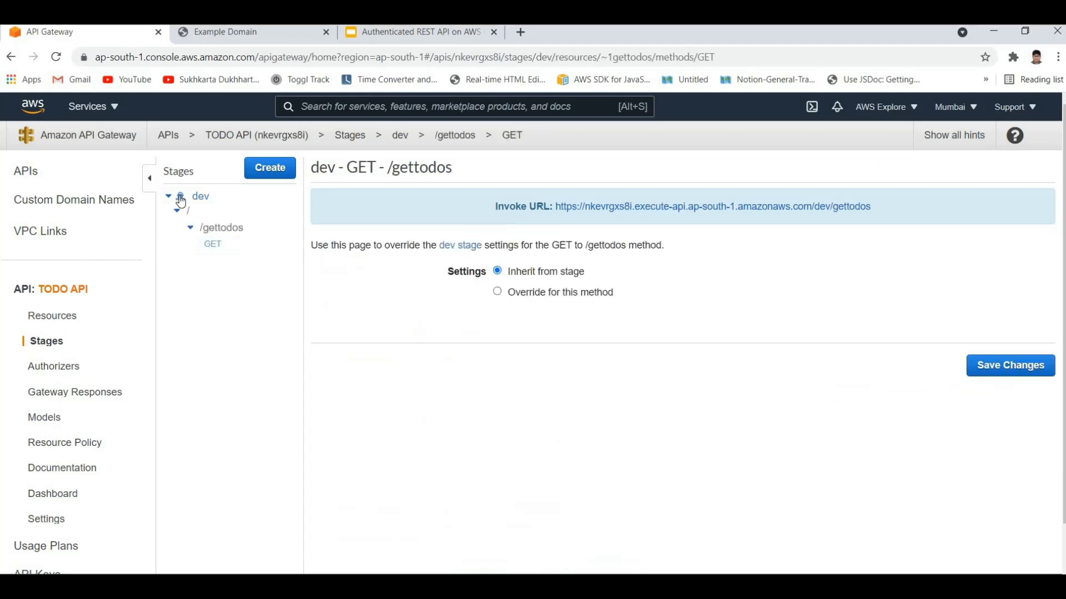
pyautogui.click(220, 244)
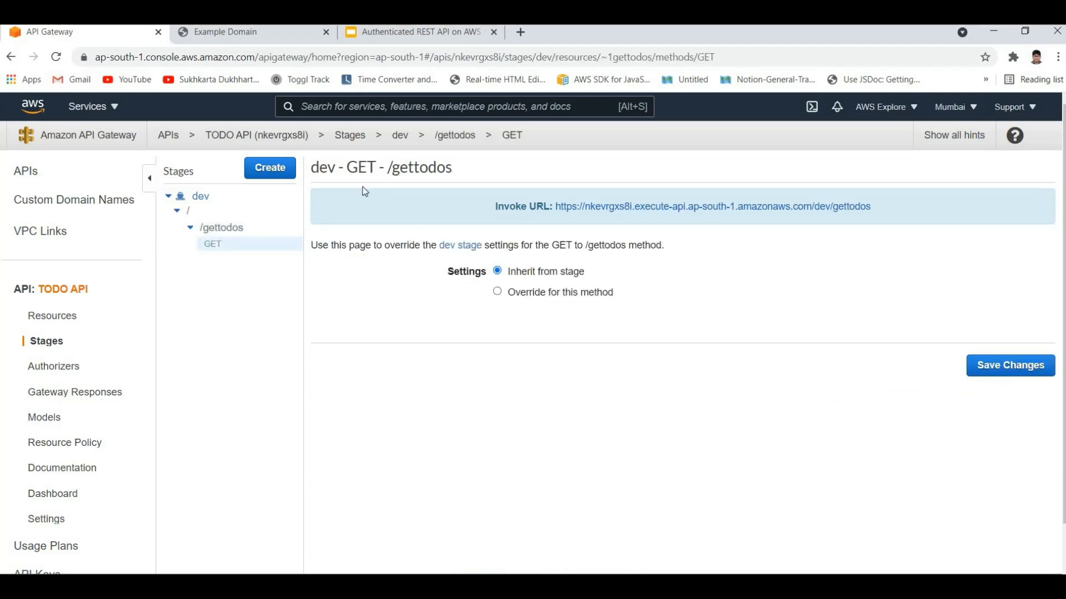
pyautogui.click(61, 318)
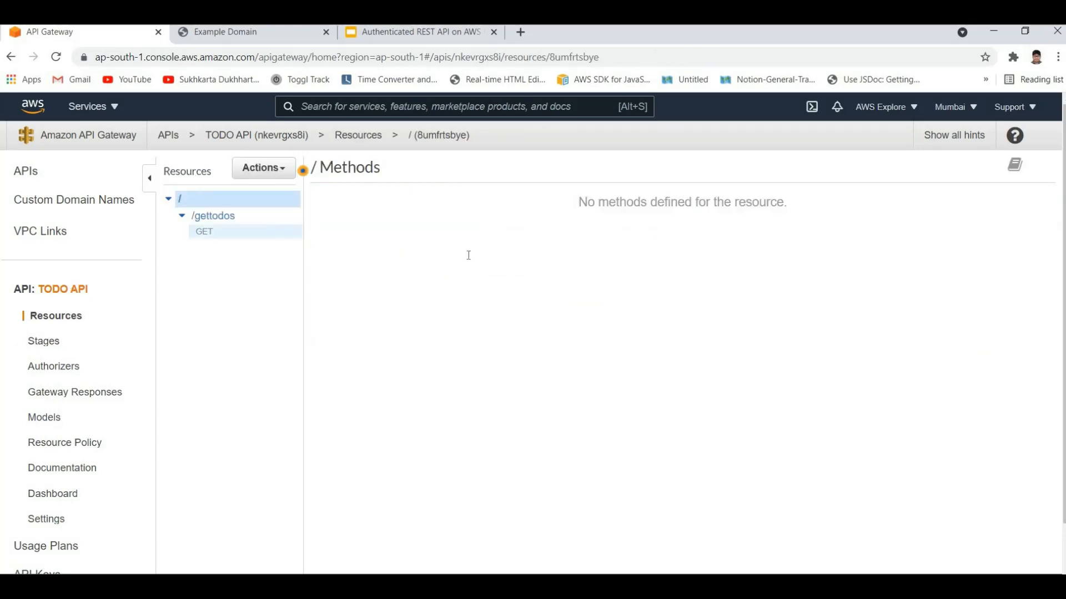
pyautogui.click(478, 210)
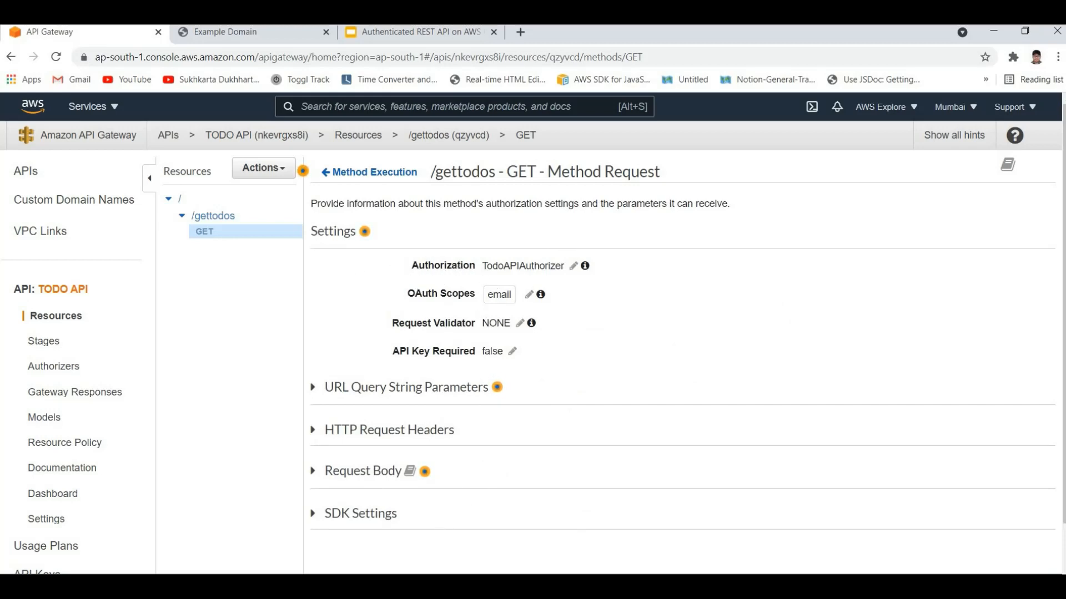
# Step: Switch to Postman and resend the GET request to dev/gettodos without an authorization header
pyautogui.moveTo(464, 586)
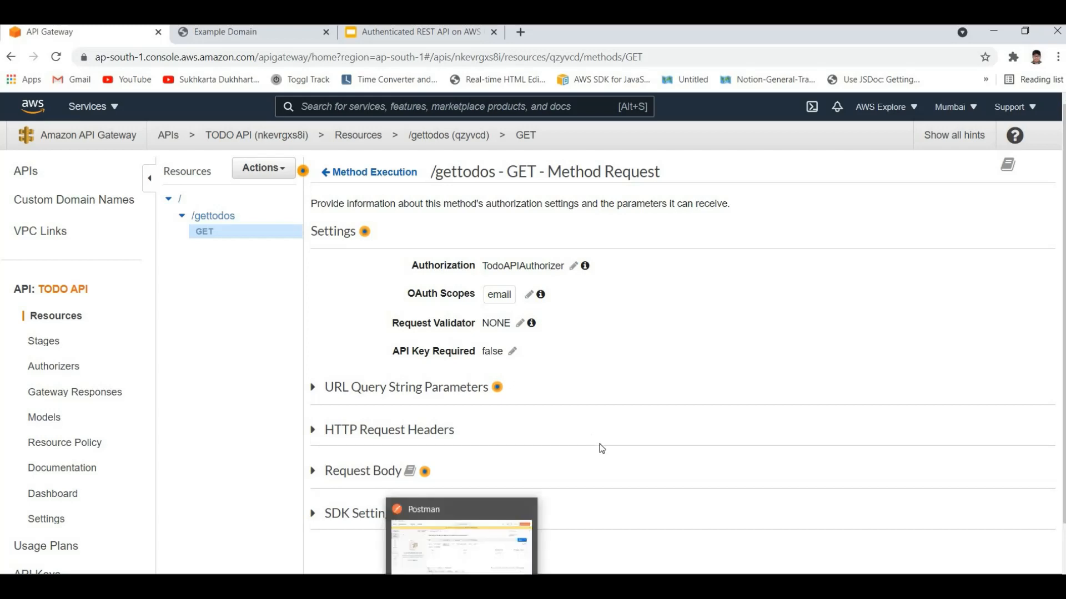
pyautogui.click(426, 526)
pyautogui.moveTo(298, 463)
pyautogui.mouseDown()
pyautogui.moveTo(400, 506)
pyautogui.moveTo(368, 504)
pyautogui.moveTo(318, 464)
pyautogui.mouseUp()
pyautogui.click(376, 501)
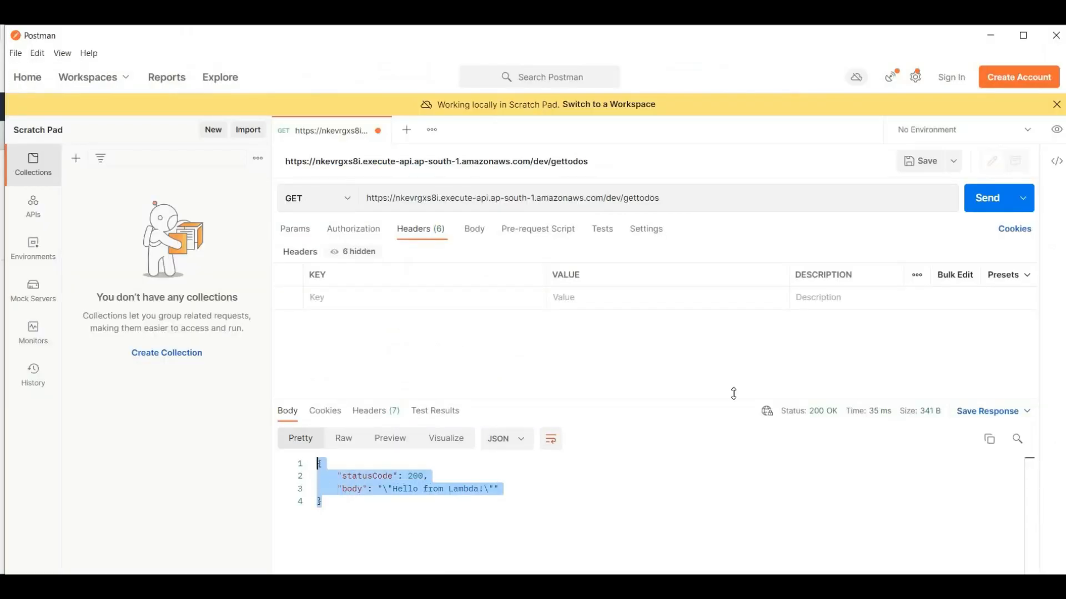
pyautogui.click(666, 503)
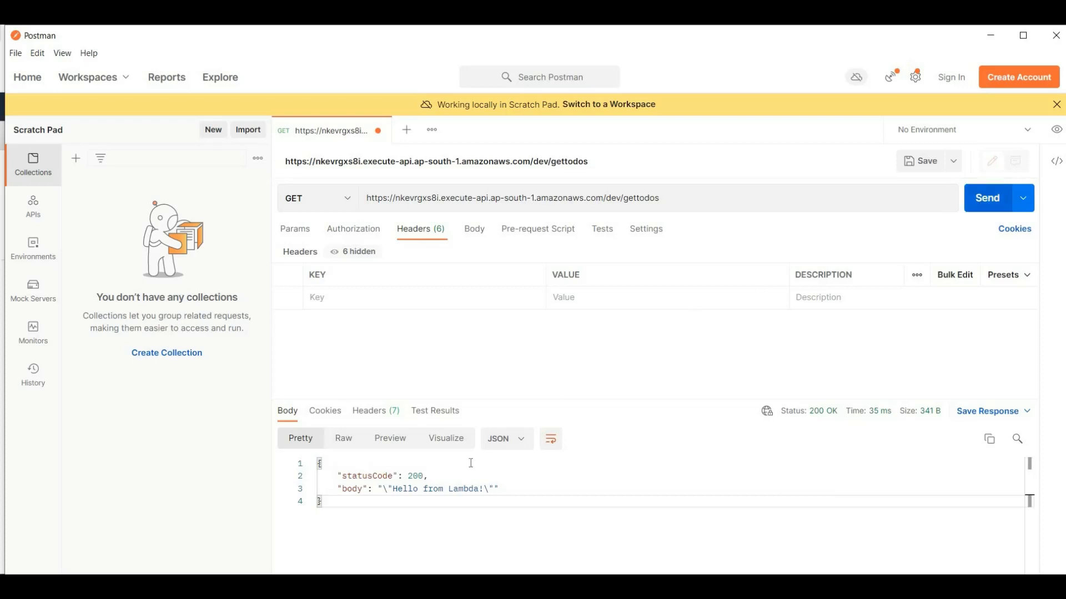
pyautogui.click(987, 197)
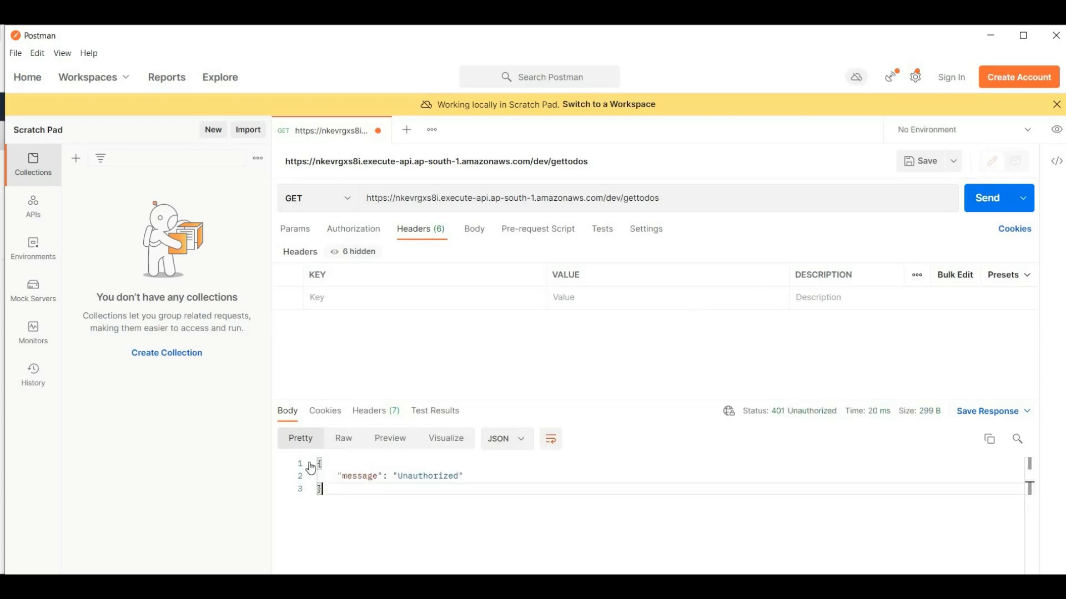
# Step: Examine the message in the response body and the request's URL
pyautogui.hotkey('ctrl', 'a')
pyautogui.click(419, 490)
pyautogui.click(421, 477)
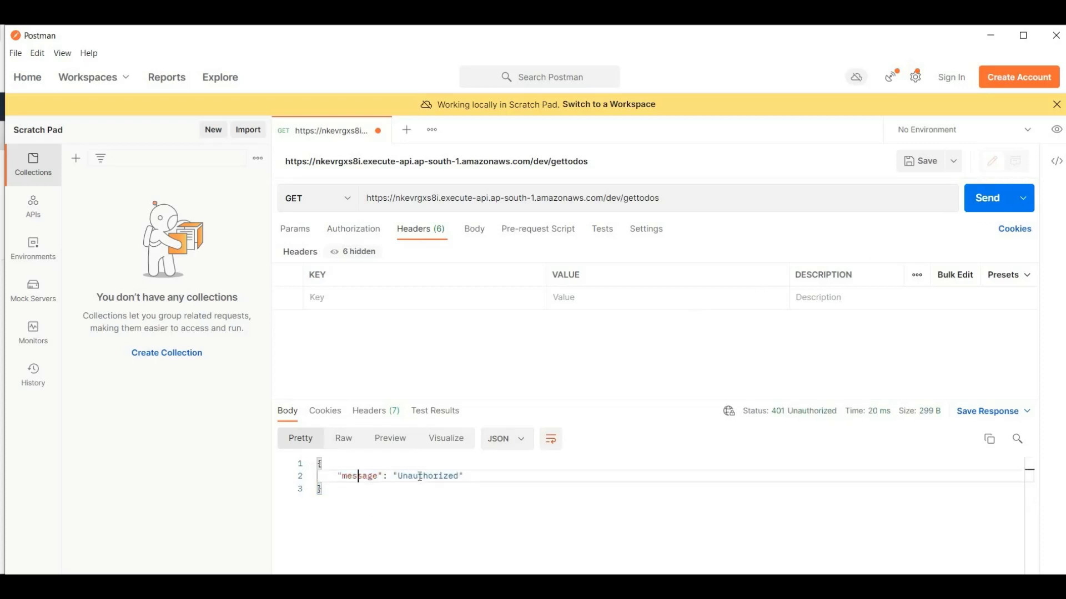
pyautogui.doubleClick(360, 477)
pyautogui.click(329, 478)
pyautogui.doubleClick(419, 477)
pyautogui.click(344, 491)
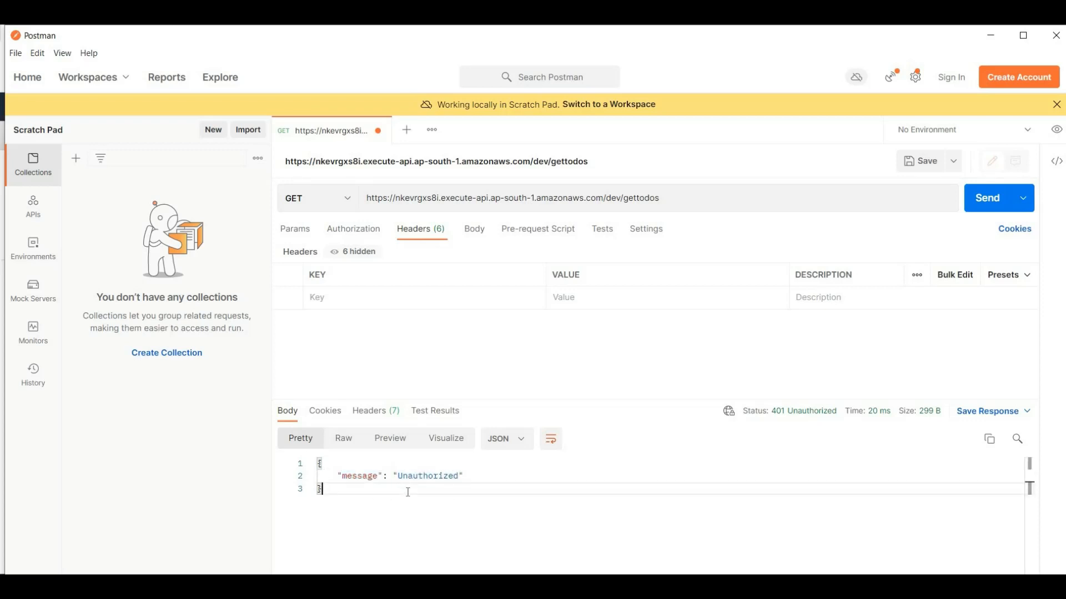
pyautogui.hotkey('ctrl', 'a')
pyautogui.click(428, 245)
pyautogui.moveTo(722, 202); pyautogui.dragTo(364, 212)
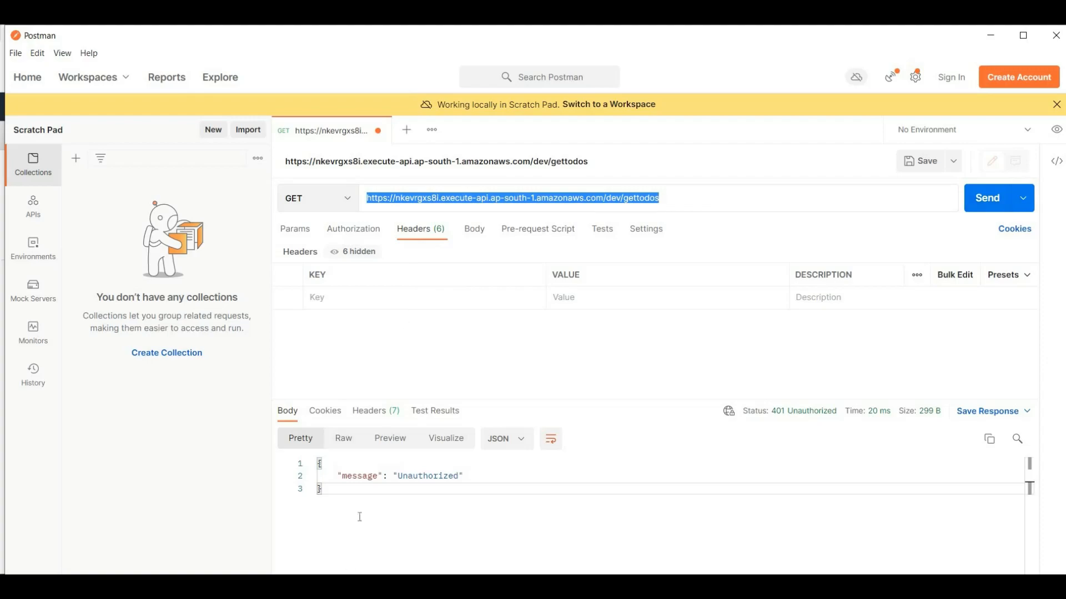
# Step: Copy the token source name Authorization from TodoAPIAuthorizer in API Gateway and add it as a header key in Postman
pyautogui.hotkey('alt', 'Tab')
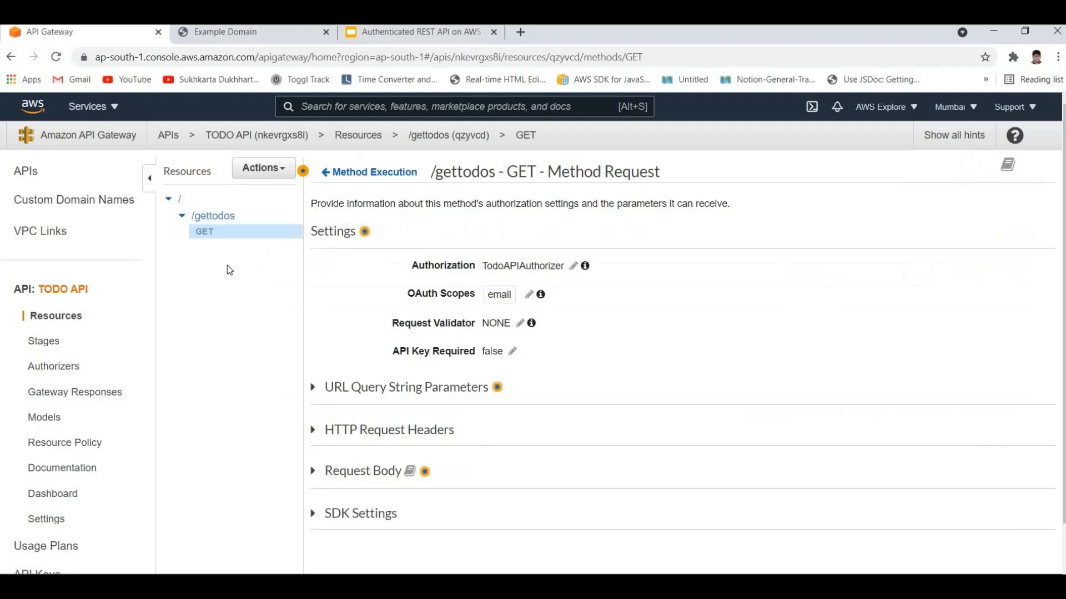
pyautogui.click(59, 367)
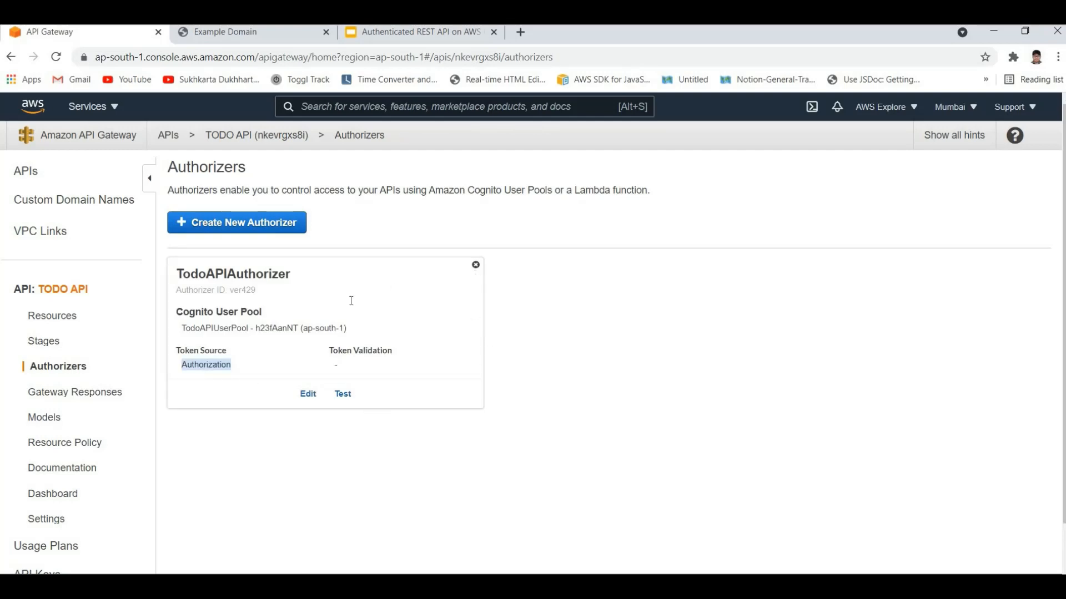
pyautogui.hotkey('alt', 'Tab')
pyautogui.click(600, 300)
pyautogui.write('Authorization')
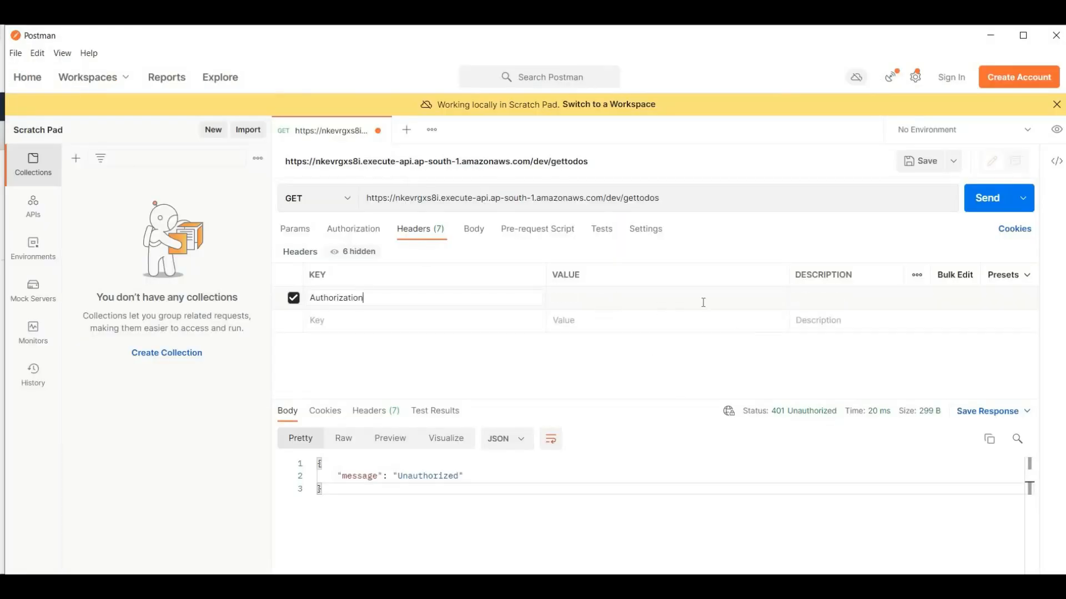
# Step: Enter a dummy token as the Authorization header's value, send the GET request, and check the response message
pyautogui.write('test')
pyautogui.click(986, 198)
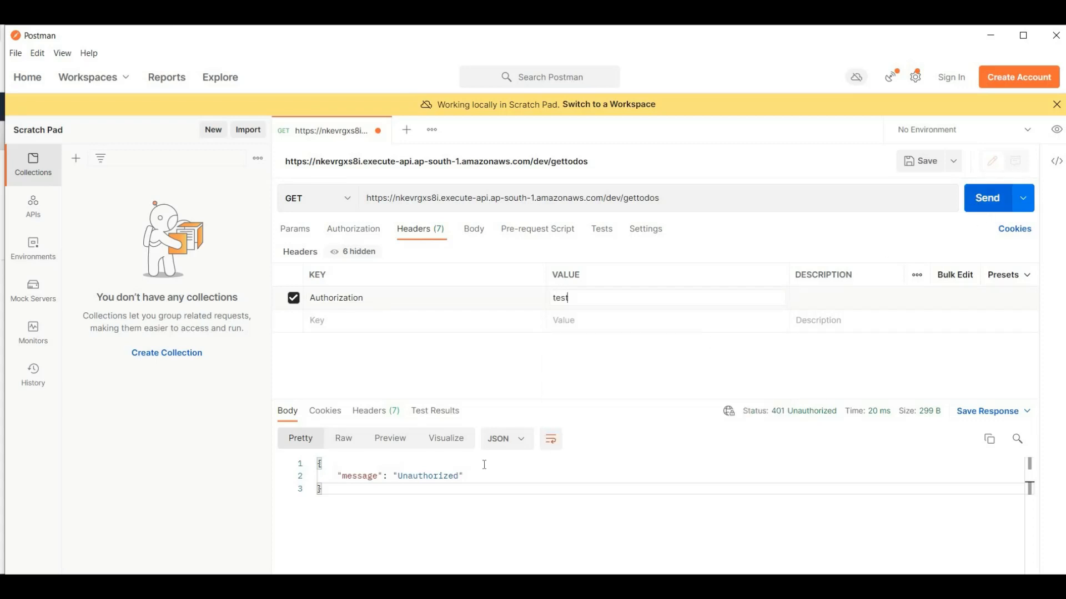
pyautogui.doubleClick(428, 476)
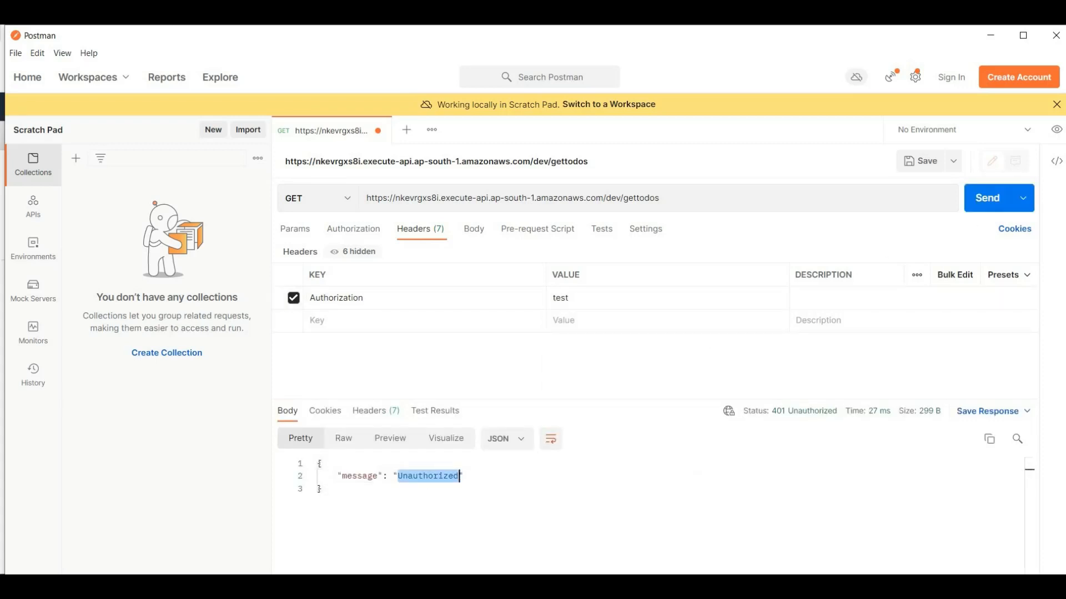
pyautogui.click(456, 503)
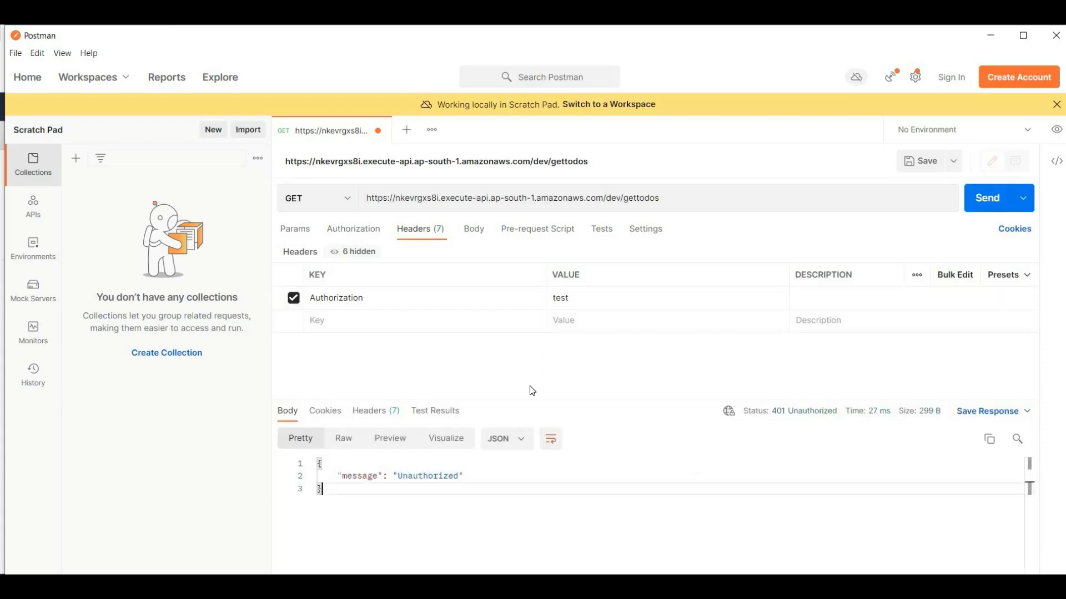
# Step: Return to the browser and open the Example Domain redirect page whose address contains the sign-in tokens
pyautogui.doubleClick(621, 301)
pyautogui.click(628, 300)
pyautogui.click(3, 390)
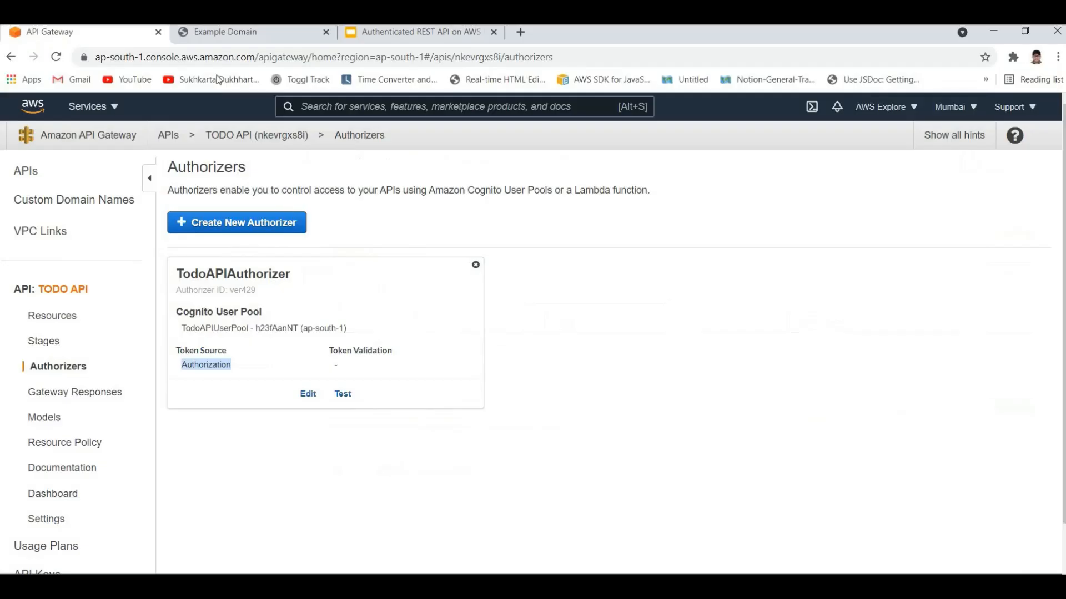
pyautogui.click(222, 33)
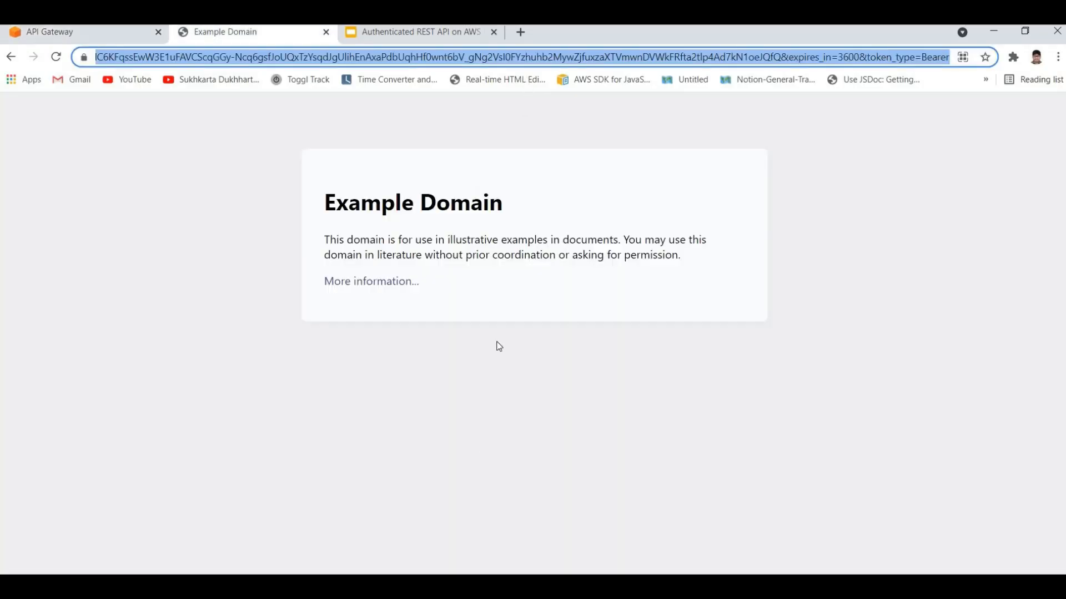
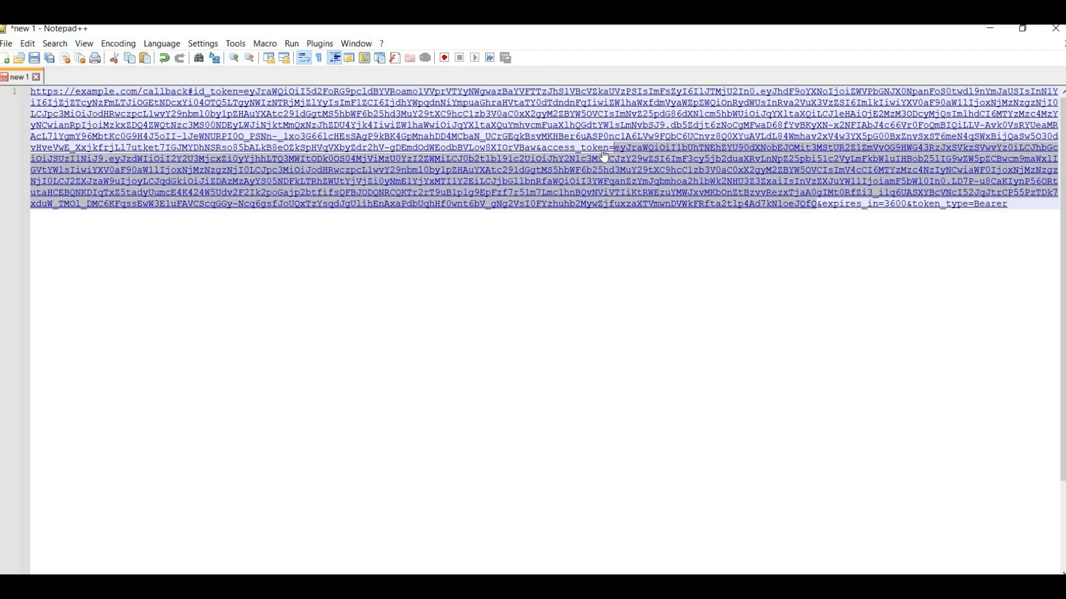
# Step: Replace the Authorization header's value in Postman with the copied access token, send the GET request, and check the response body
pyautogui.hotkey('alt', 'Tab')
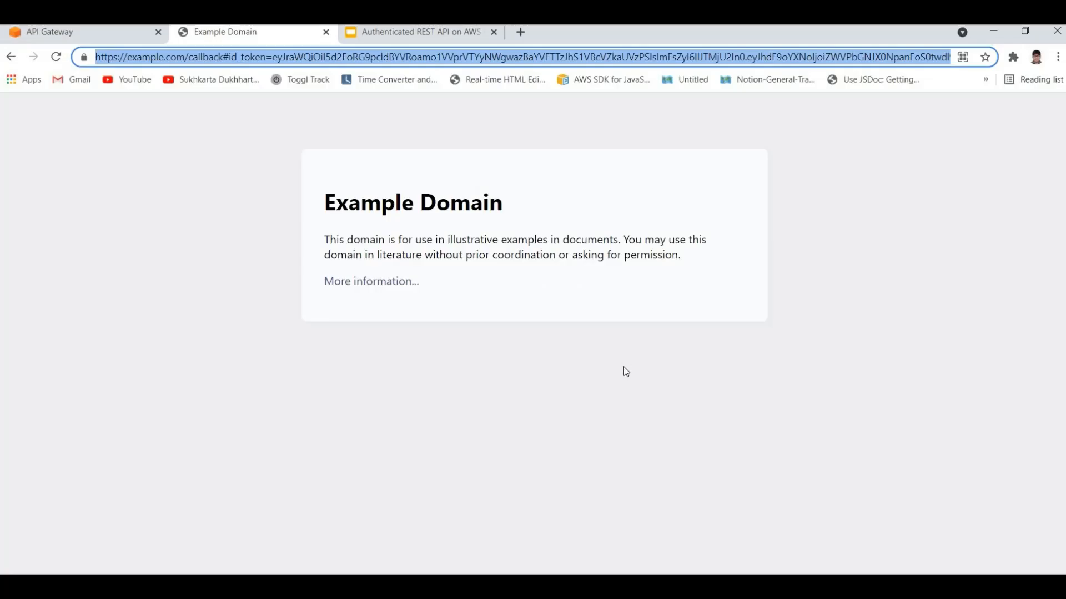
pyautogui.hotkey('alt', 'Tab')
pyautogui.press('Tab')
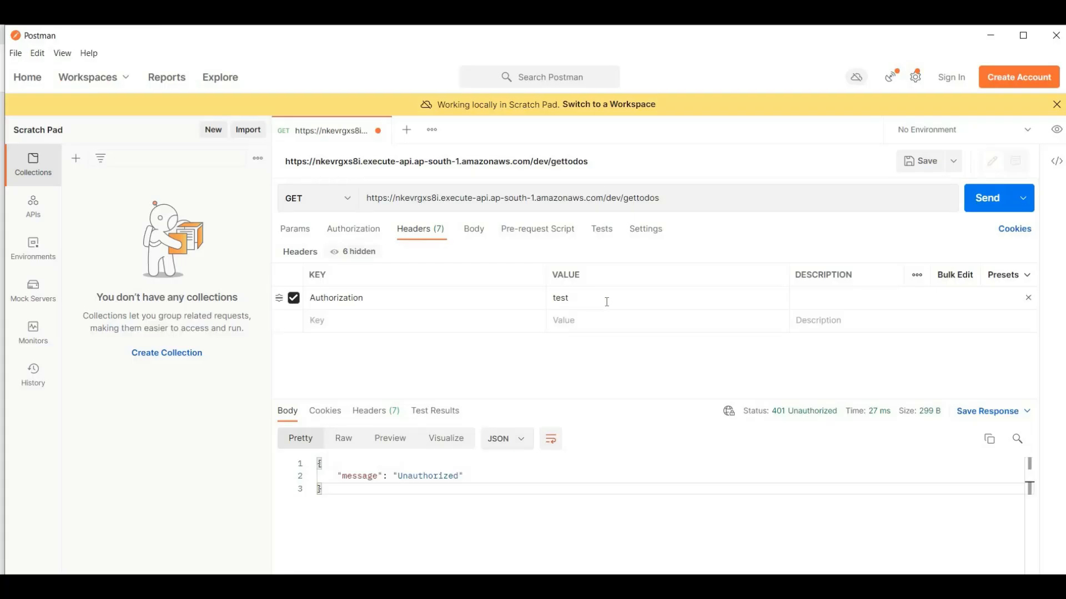
pyautogui.hotkey('ctrl', 'a')
pyautogui.hotkey('ctrl', 'v')
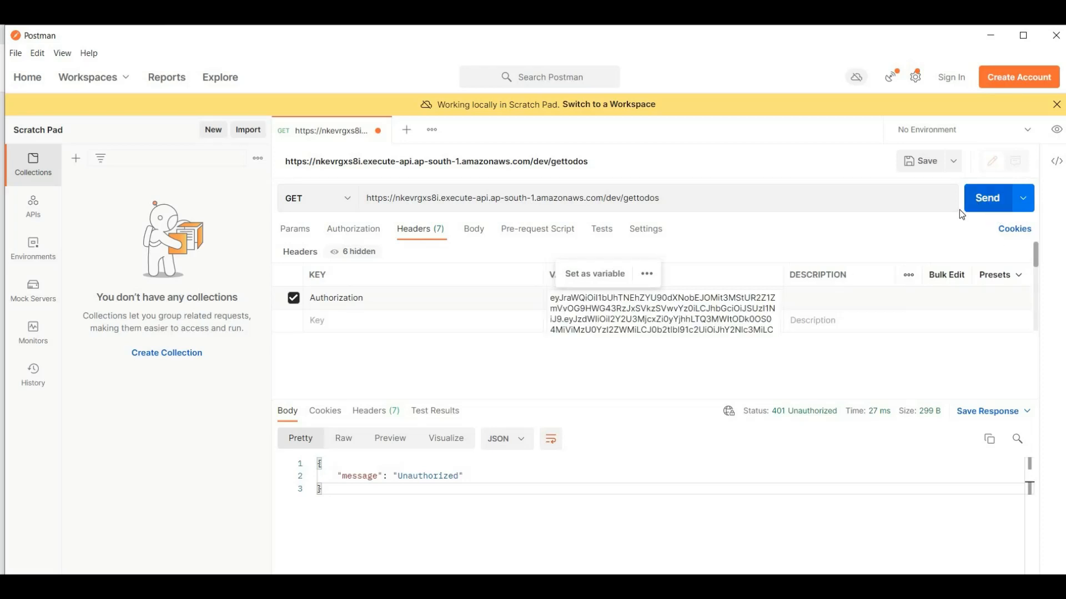
pyautogui.hotkey('ctrl', 'Return')
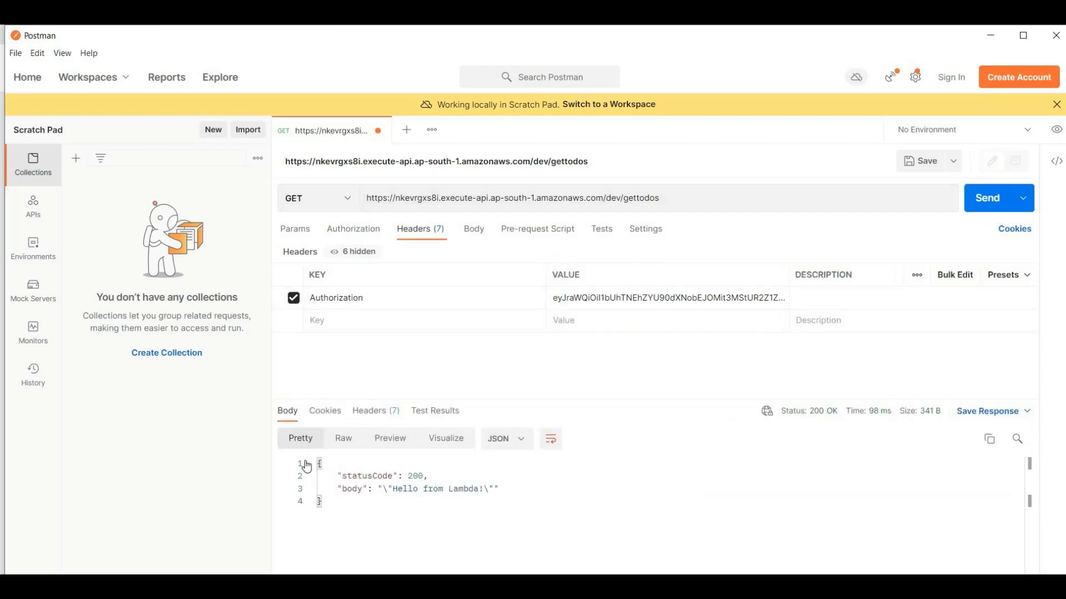
pyautogui.hotkey('ctrl', 'a')
pyautogui.moveTo(314, 474); pyautogui.dragTo(392, 303)
pyautogui.click(392, 303)
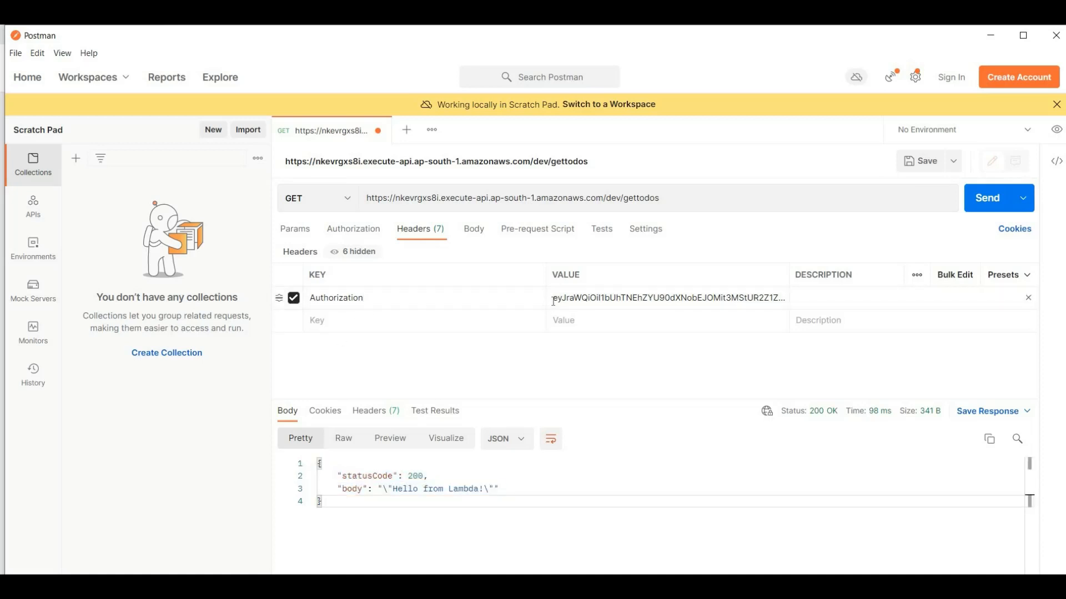
# Step: Invalidate the Authorization header's token by adding 1 at its beginning and send the GET request
pyautogui.click(568, 314)
pyautogui.write('1')
pyautogui.click(974, 200)
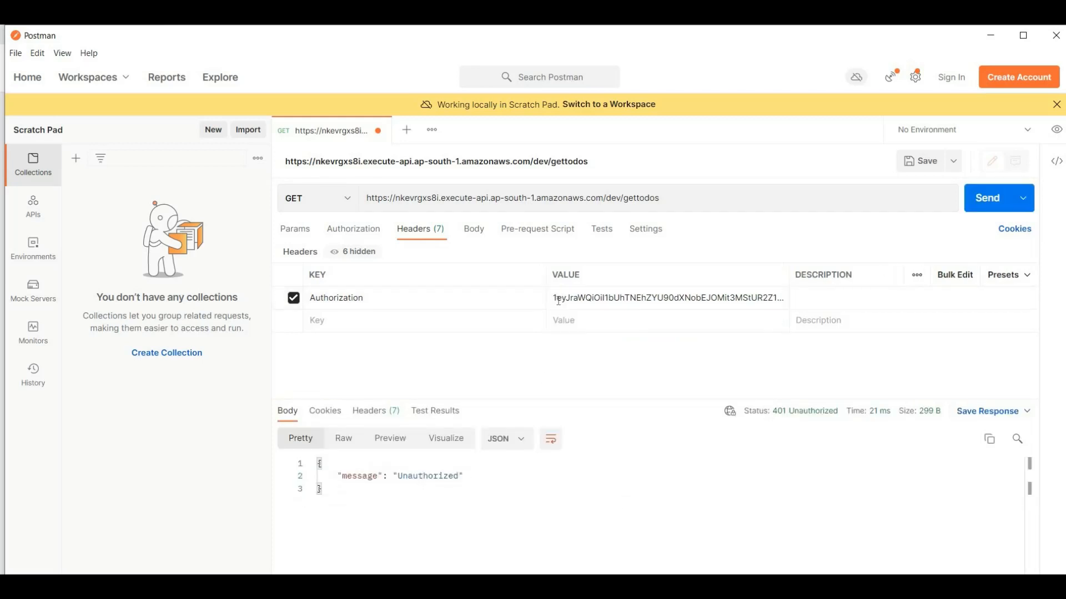
# Step: Remove the extra 1 from the beginning of the Authorization token, resend the GET request, and check the response body
pyautogui.click(559, 299)
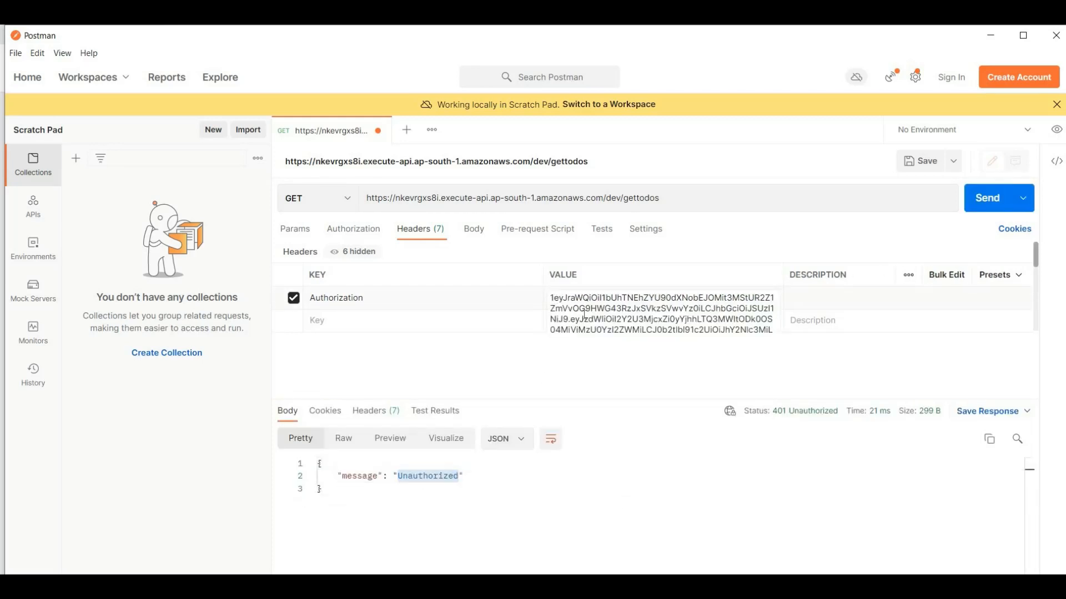
pyautogui.press('BackSpace')
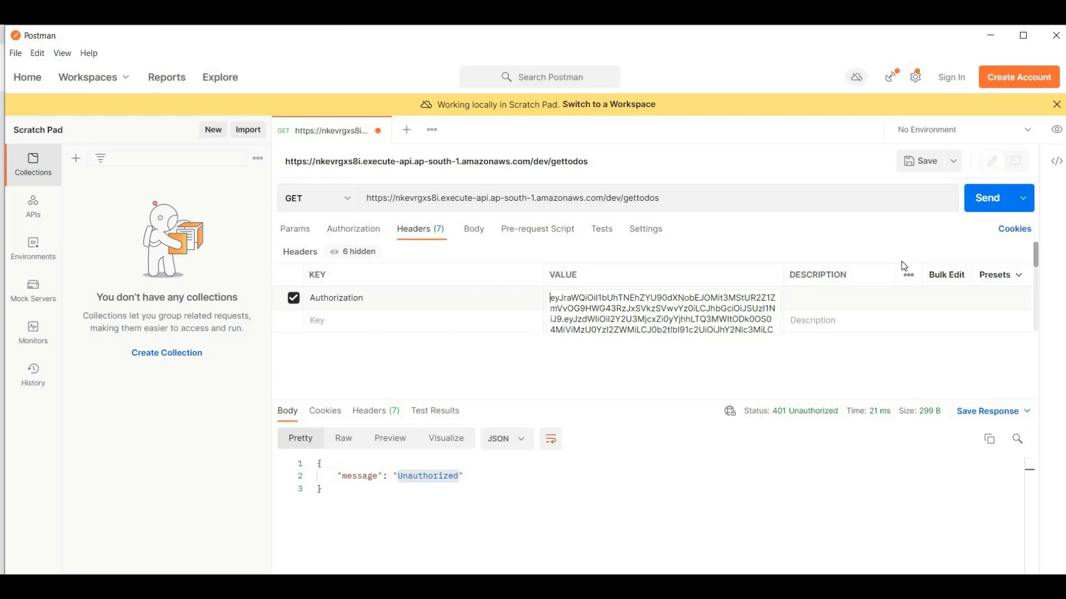
pyautogui.hotkey('ctrl', 'Return')
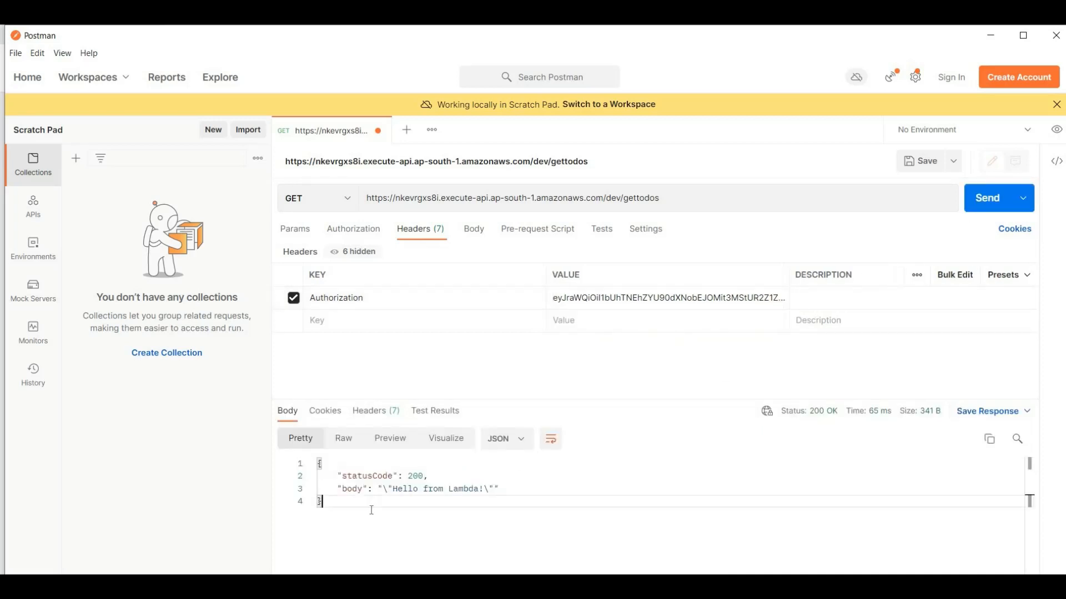
pyautogui.moveTo(318, 463); pyautogui.dragTo(357, 570)
pyautogui.click(361, 533)
# Step: Return to the browser and review the /gettodos GET method execution in the TODO API's resources in API Gateway
pyautogui.hotkey('alt', 'Tab')
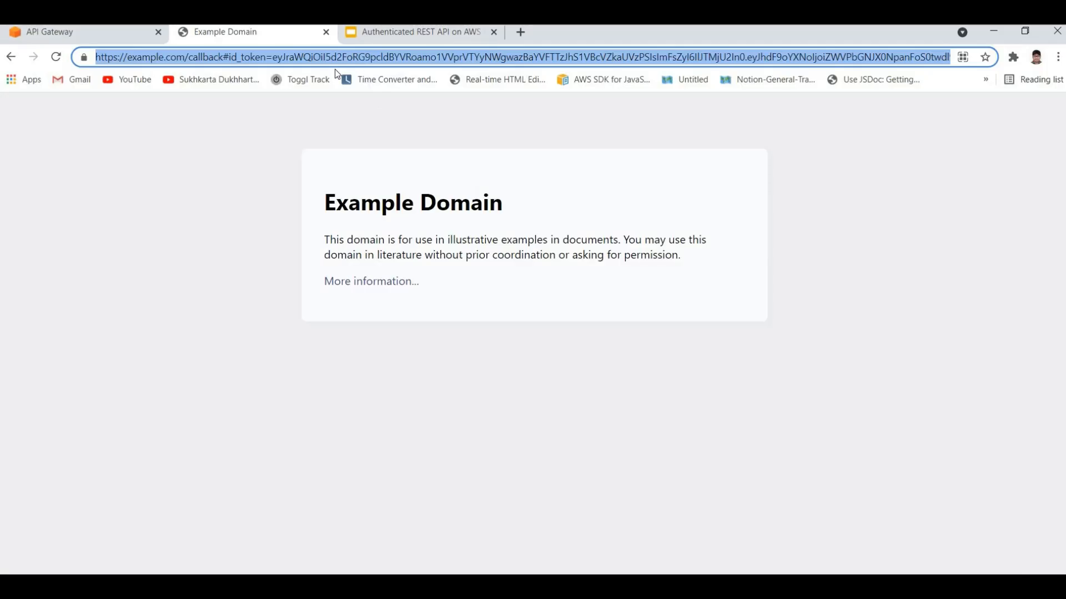
pyautogui.click(99, 33)
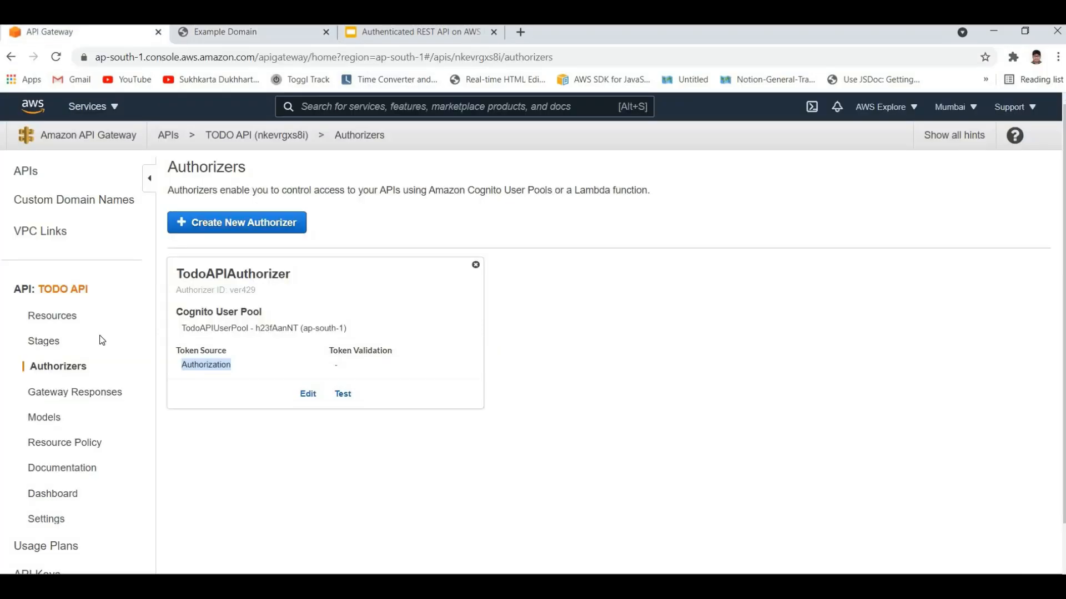
pyautogui.click(51, 318)
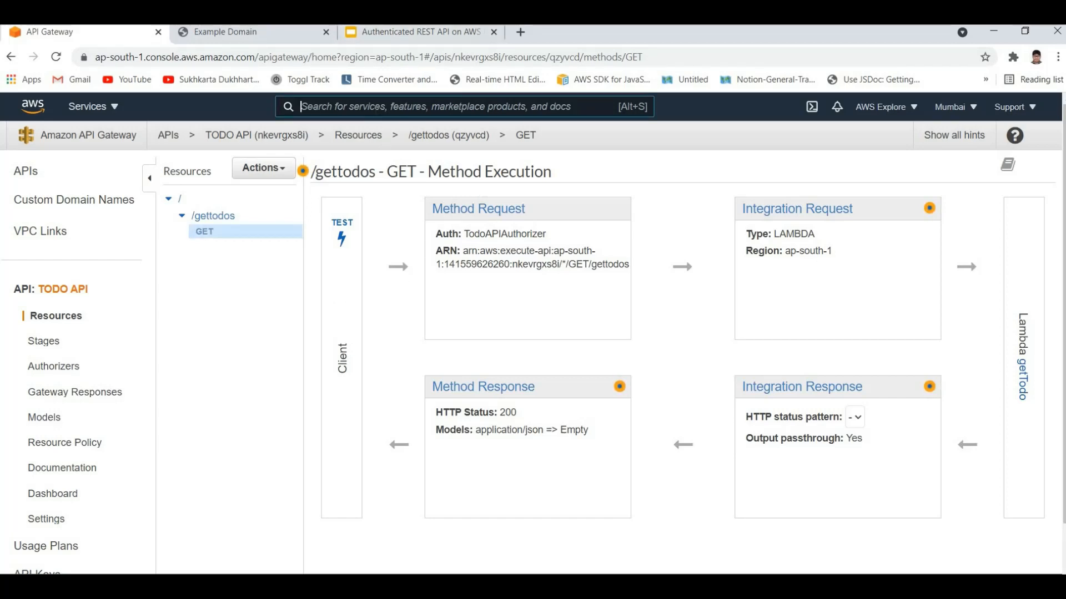
# Step: Open the getTodo function in AWS Lambda and review the handler code in index.js
pyautogui.write('lamda')
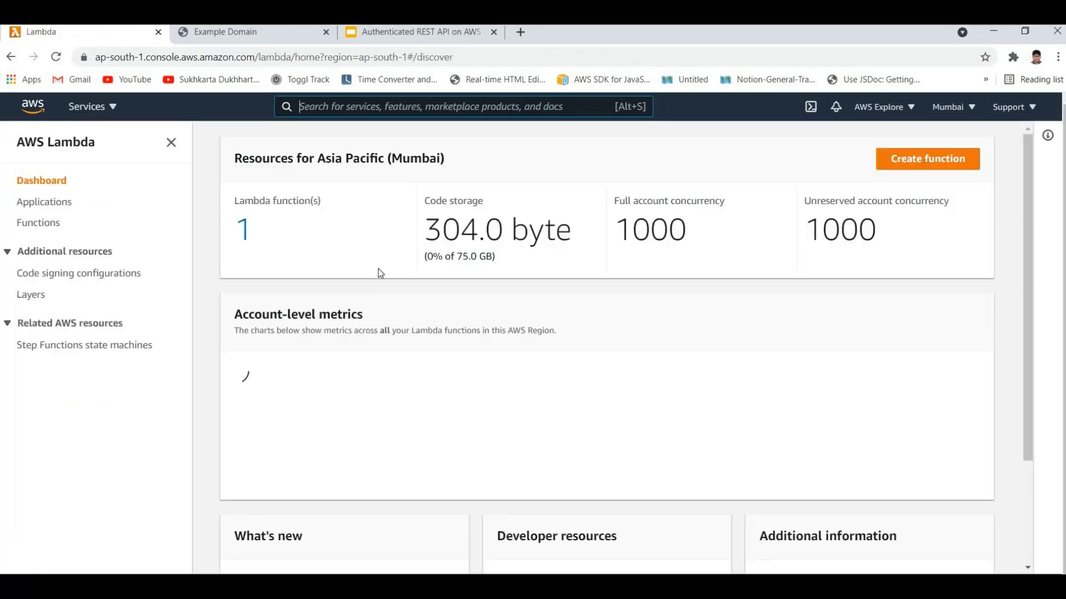
pyautogui.click(243, 229)
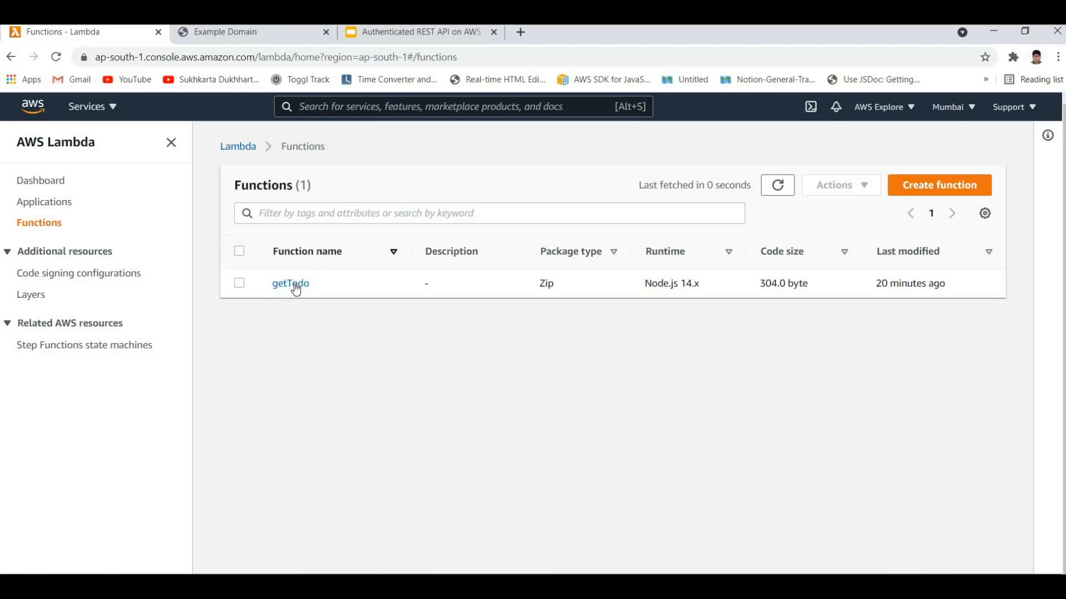
pyautogui.click(293, 285)
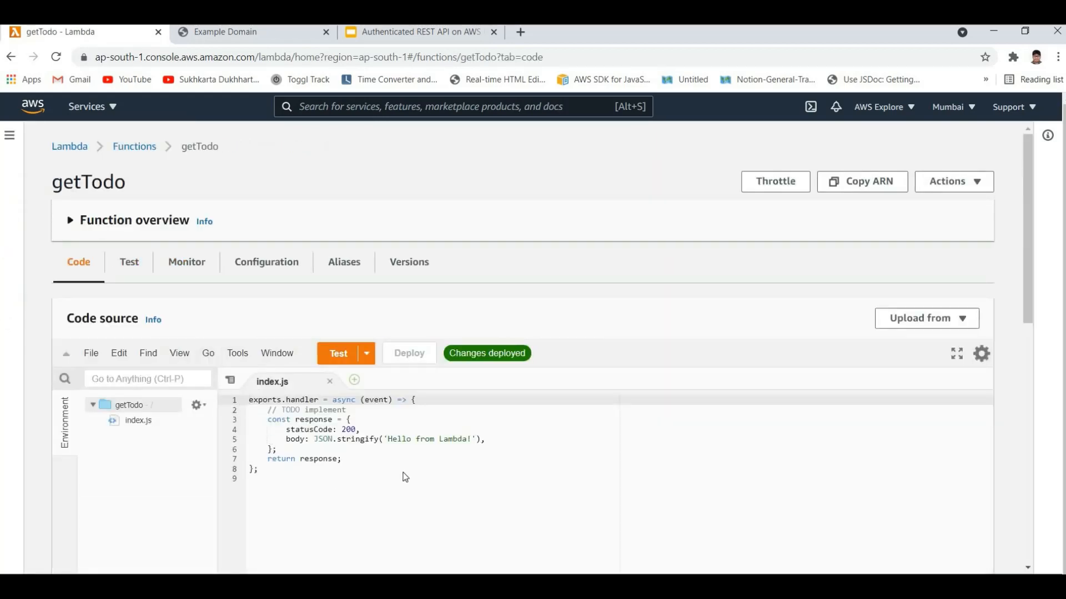
pyautogui.moveTo(402, 471); pyautogui.dragTo(316, 168)
pyautogui.click(356, 470)
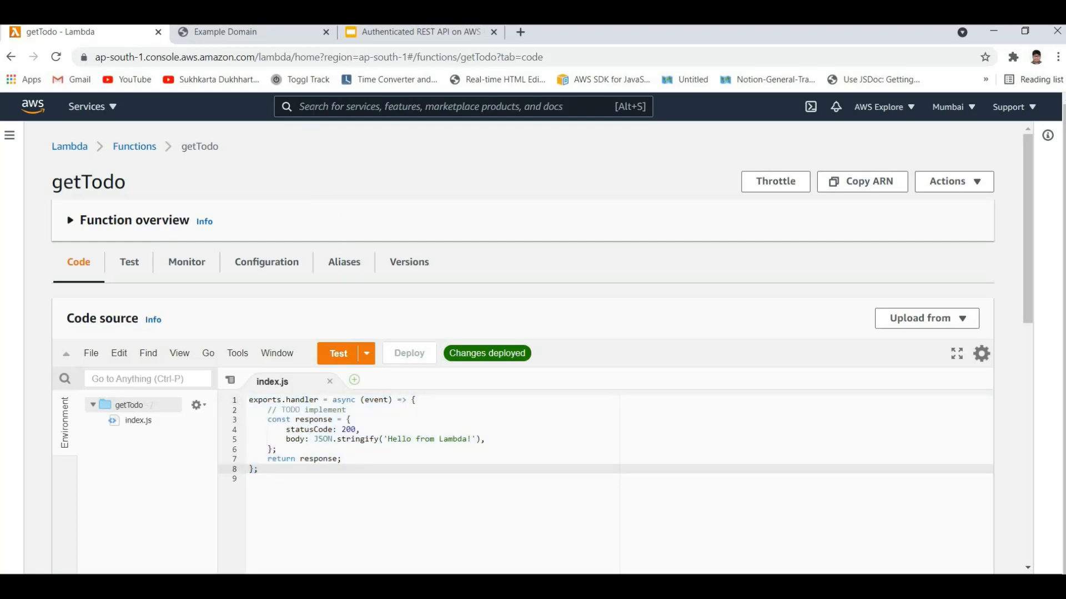
# Step: Return to API Gateway and examine the authorization settings in the method request of the TODO API's /gettodos GET method
pyautogui.click(315, 107)
pyautogui.write('u')
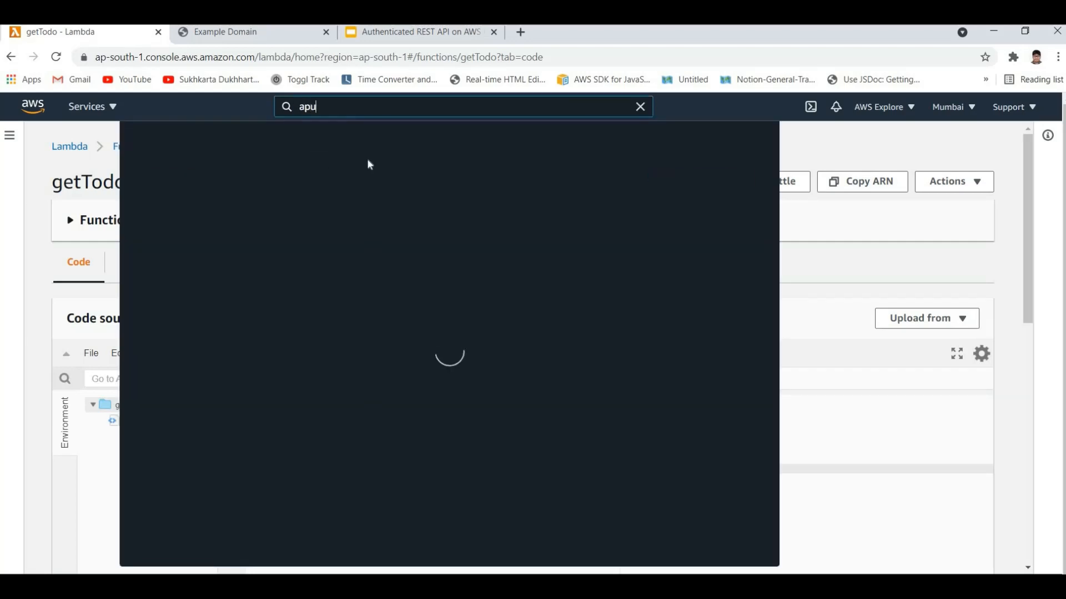
pyautogui.press('BackSpace')
pyautogui.write('ig')
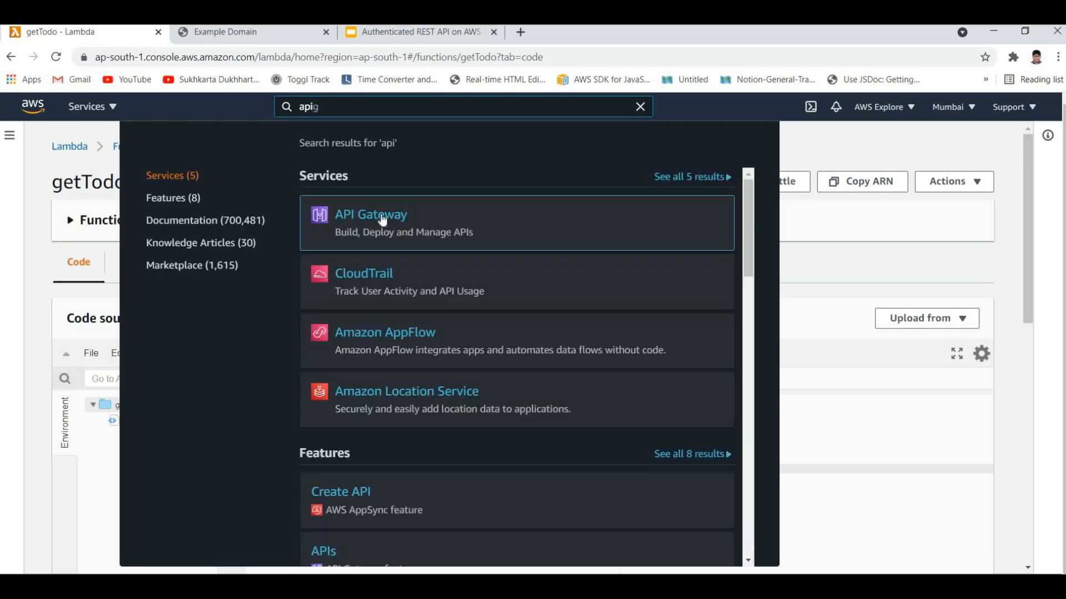
pyautogui.click(372, 217)
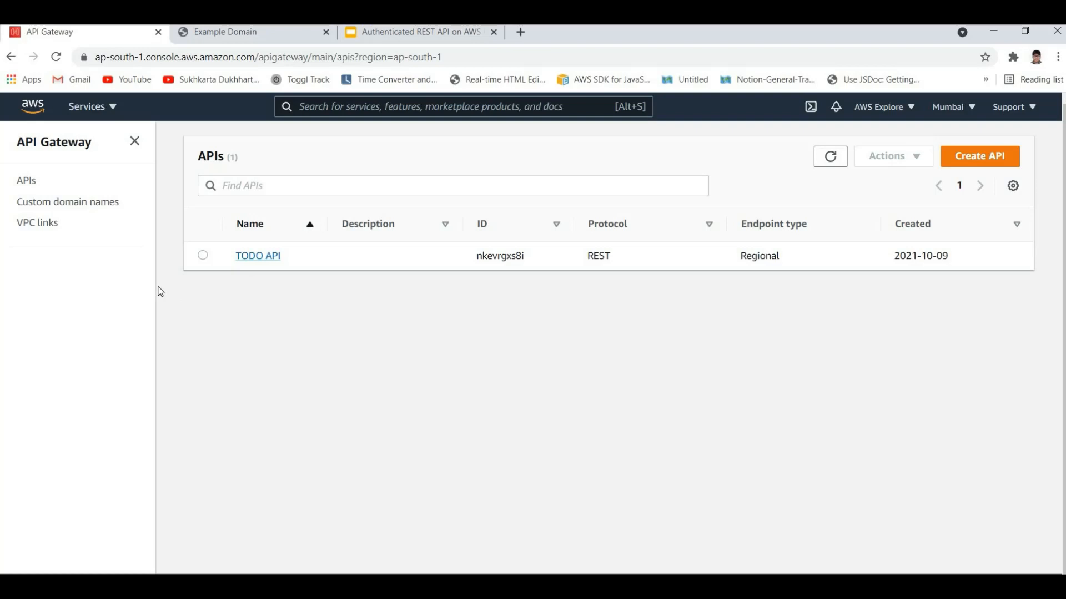
pyautogui.click(258, 256)
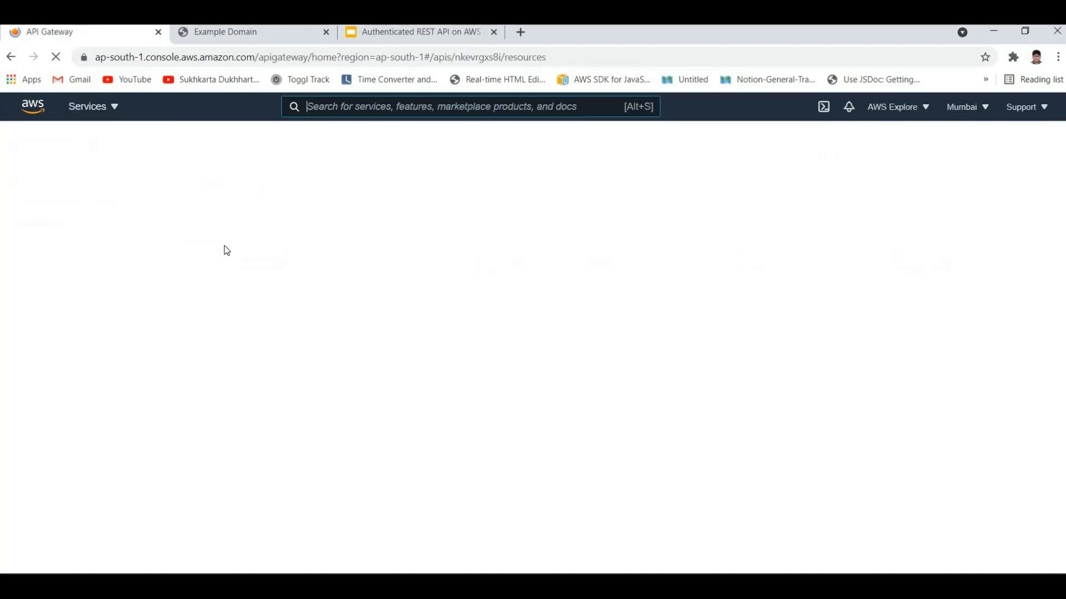
pyautogui.click(212, 228)
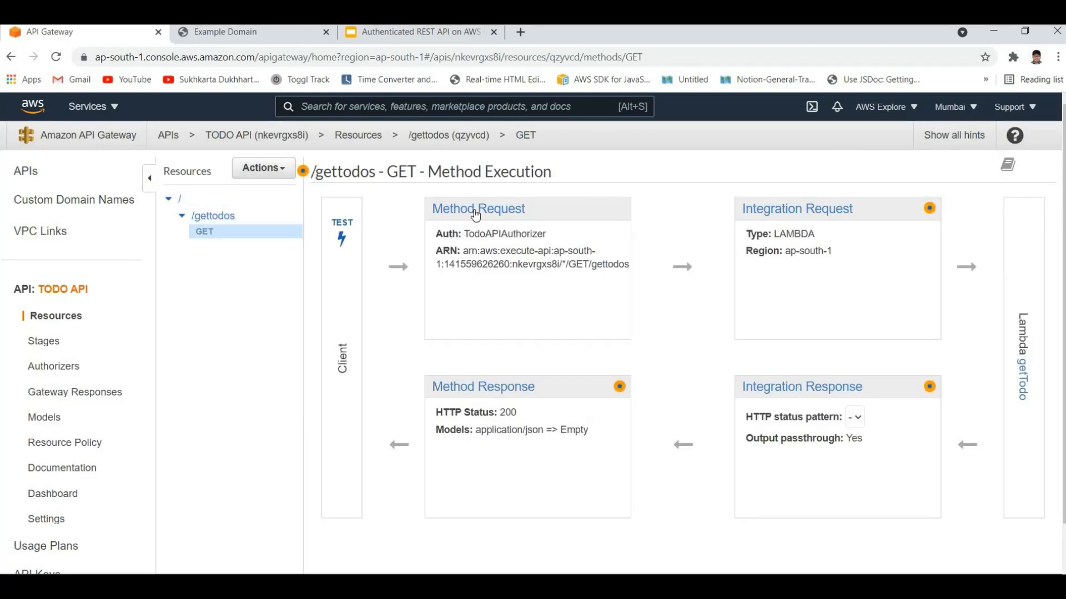
pyautogui.click(520, 266)
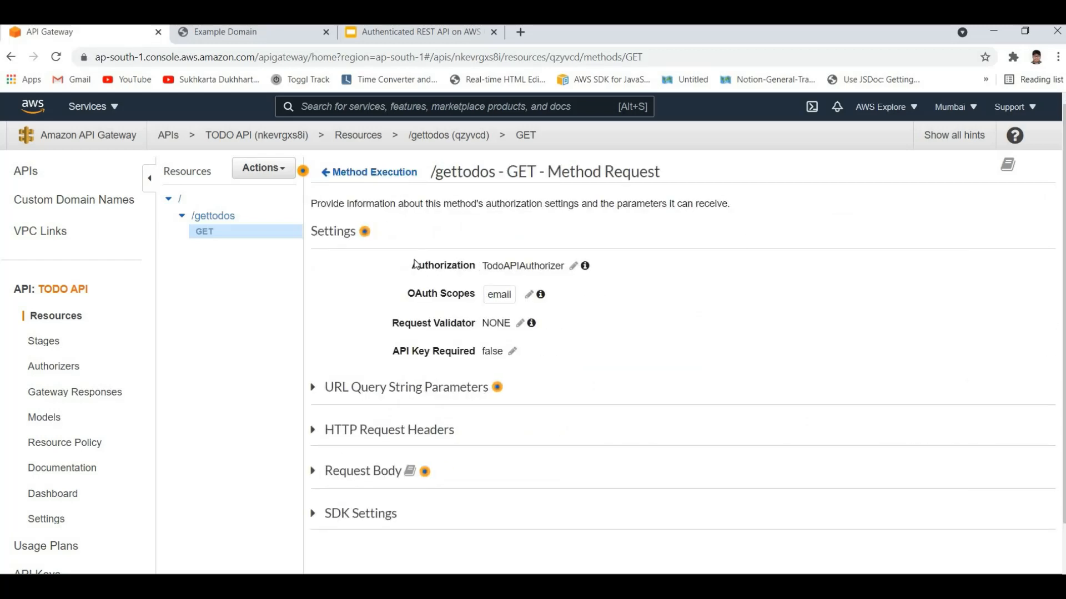
pyautogui.doubleClick(525, 260)
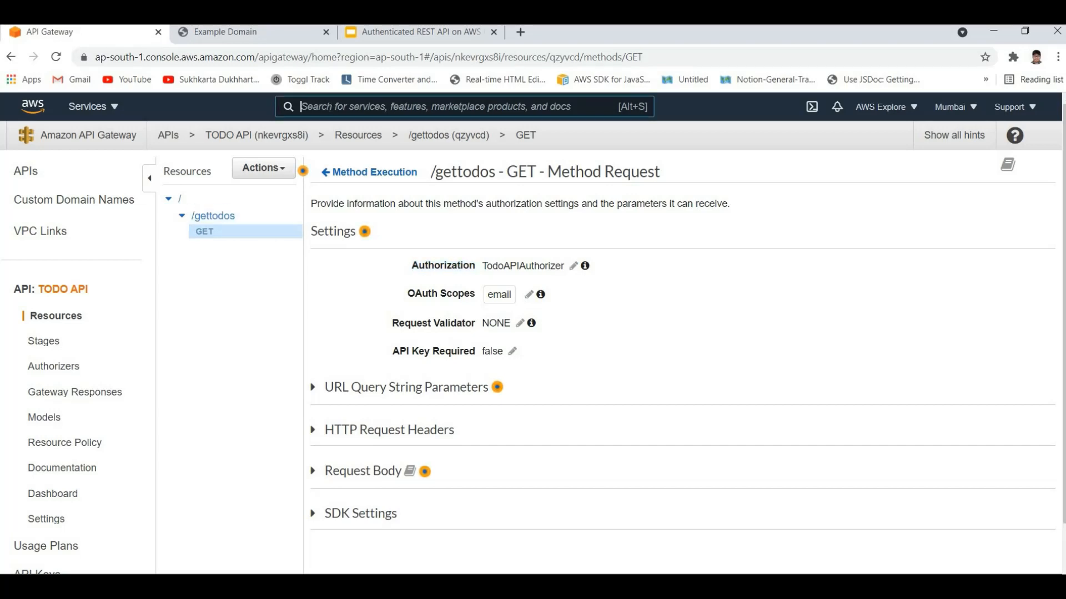
# Step: Open TodoAPIUserPool in Cognito, view its app clients, and open the app client settings
pyautogui.hotkey('alt', 's')
pyautogui.write('cog')
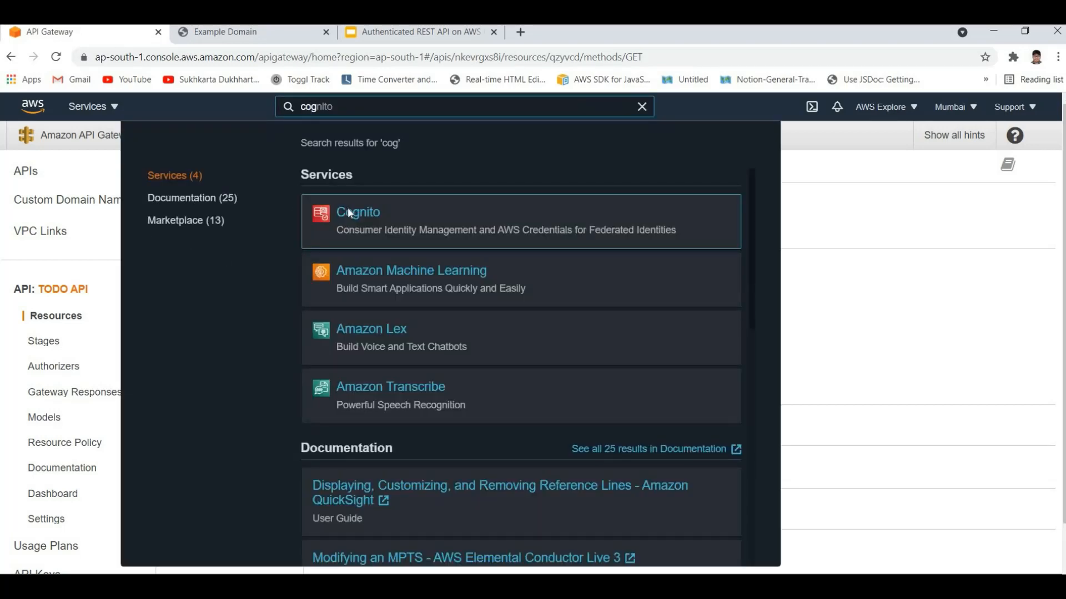
pyautogui.click(355, 214)
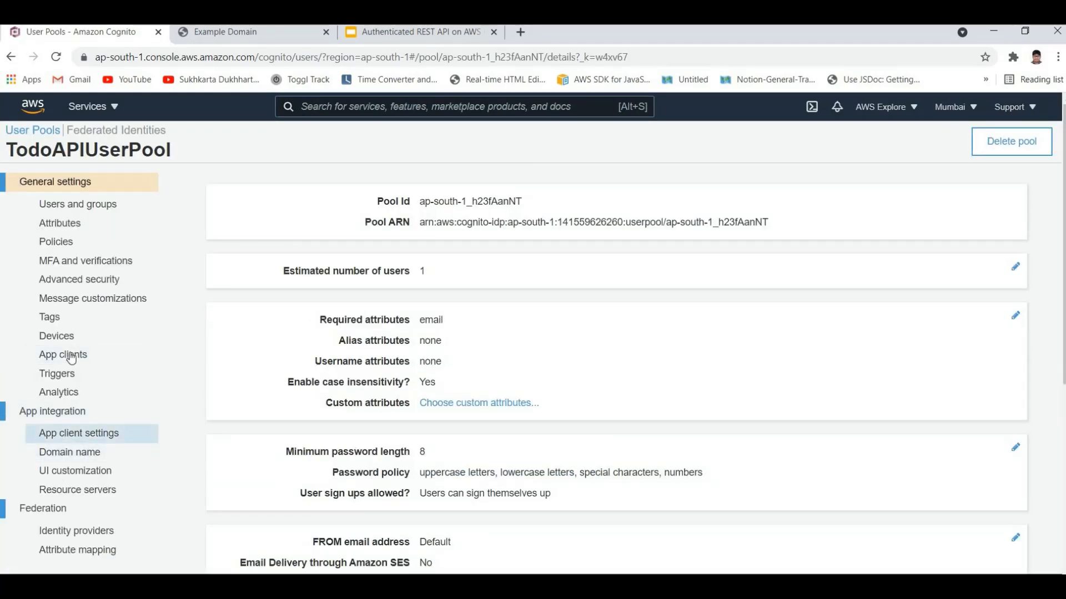
pyautogui.click(58, 355)
pyautogui.click(92, 438)
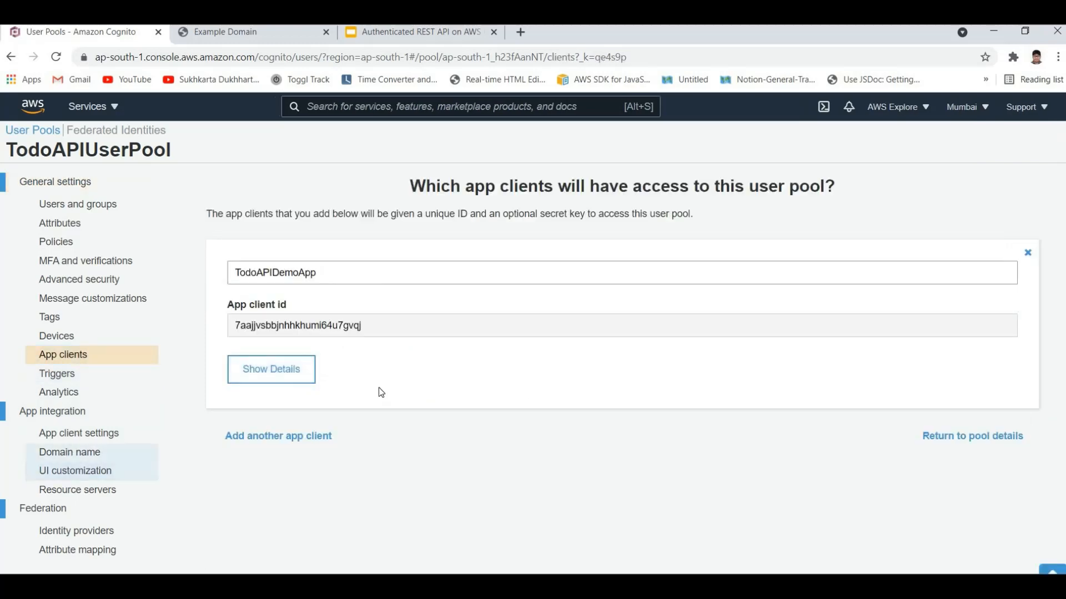
# Step: Examine TodoAPIDemoApp's identity providers, callback and sign-out URLs, allowed OAuth flows and scopes, and Hosted UI section
pyautogui.scroll(-4, 179, 387)
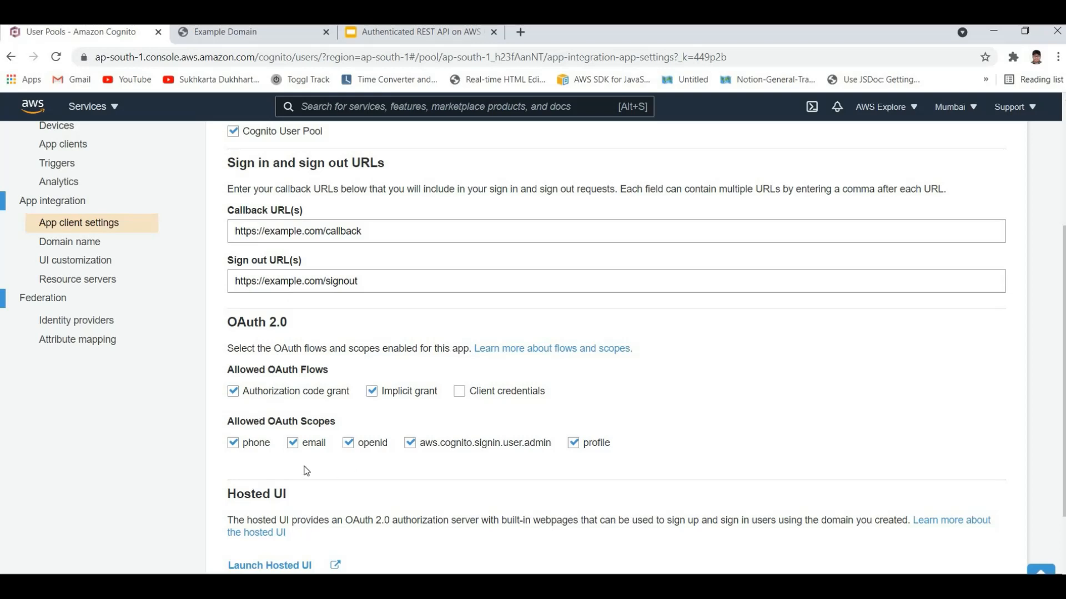
pyautogui.scroll(-2, 307, 472)
pyautogui.scroll(6, 283, 421)
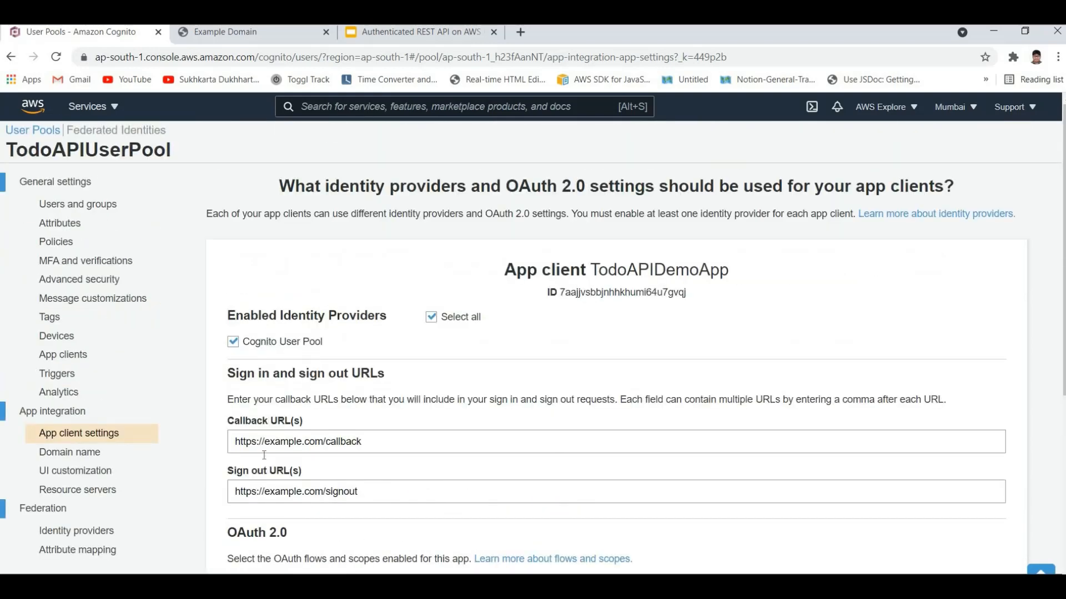
pyautogui.scroll(-5, 283, 504)
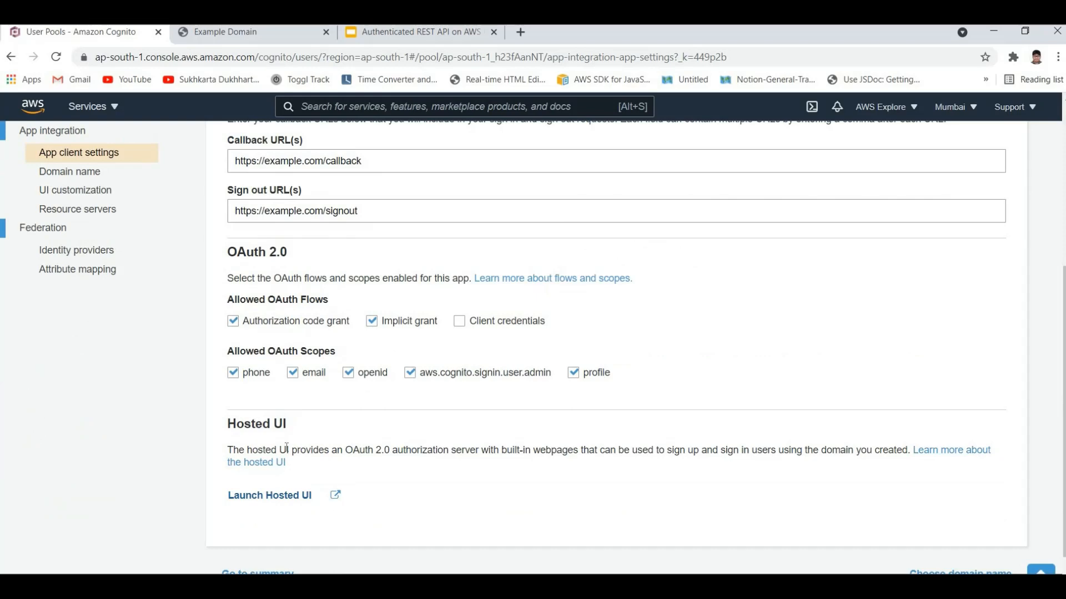
pyautogui.scroll(5, 284, 471)
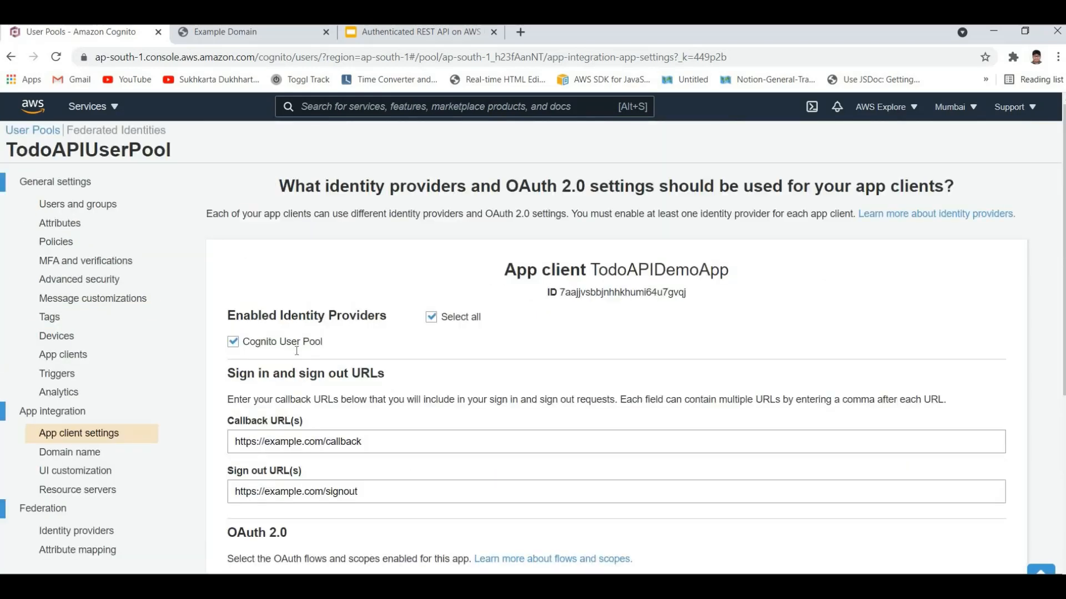
pyautogui.scroll(-2, 297, 350)
pyautogui.scroll(2, 297, 351)
pyautogui.scroll(-6, 283, 445)
pyautogui.scroll(6, 271, 447)
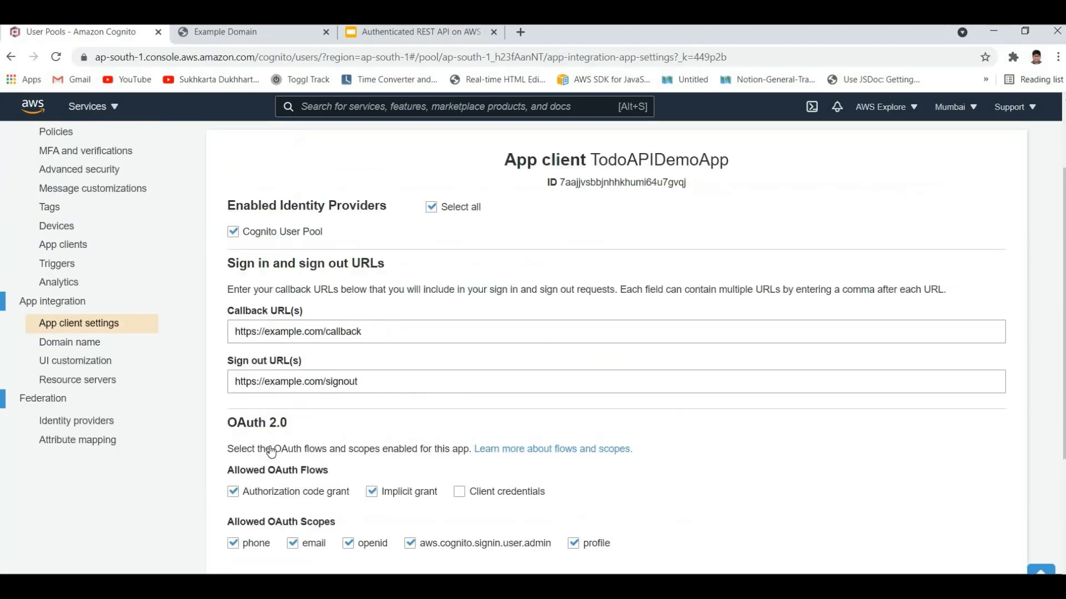
pyautogui.scroll(-6, 278, 452)
pyautogui.scroll(6, 264, 342)
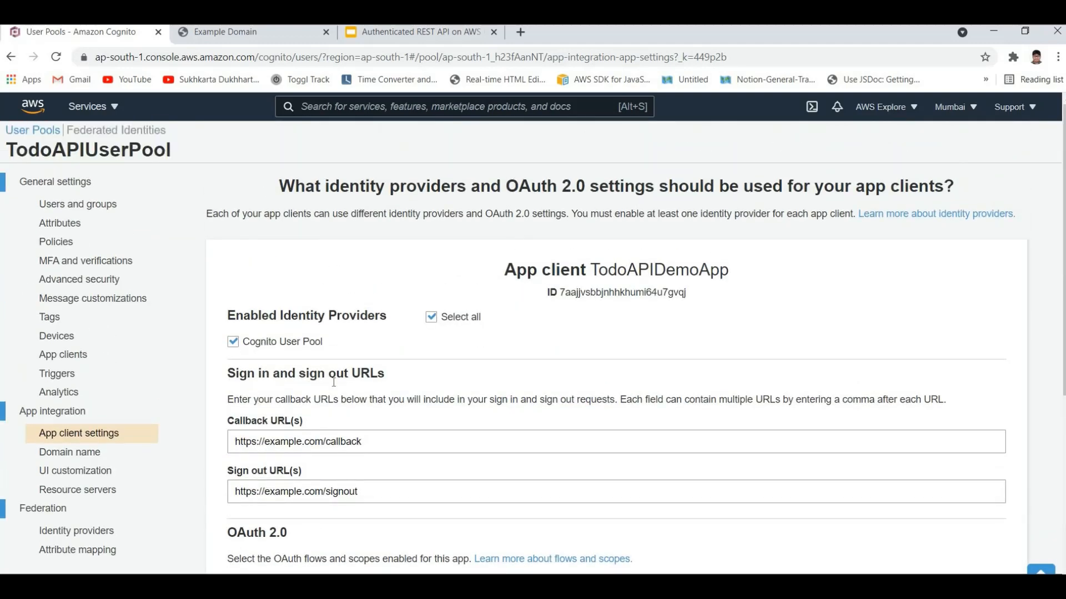
pyautogui.scroll(-5, 406, 74)
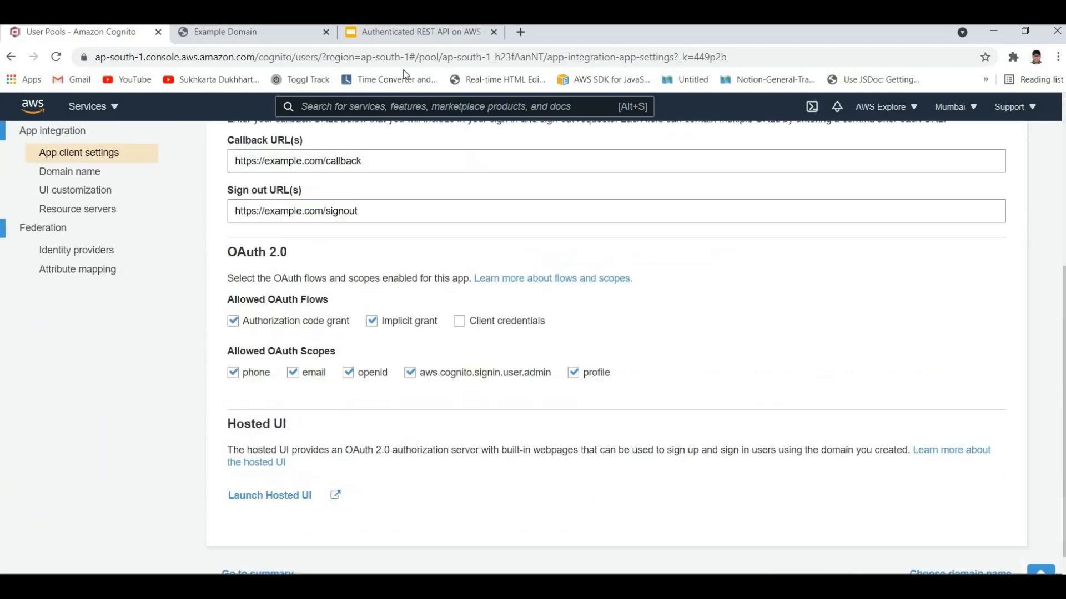
# Step: Go back from the Example Domain redirect page to the Cognito hosted sign-in page and inspect its address
pyautogui.hotkey('ctrl', 'Tab')
pyautogui.click(513, 57)
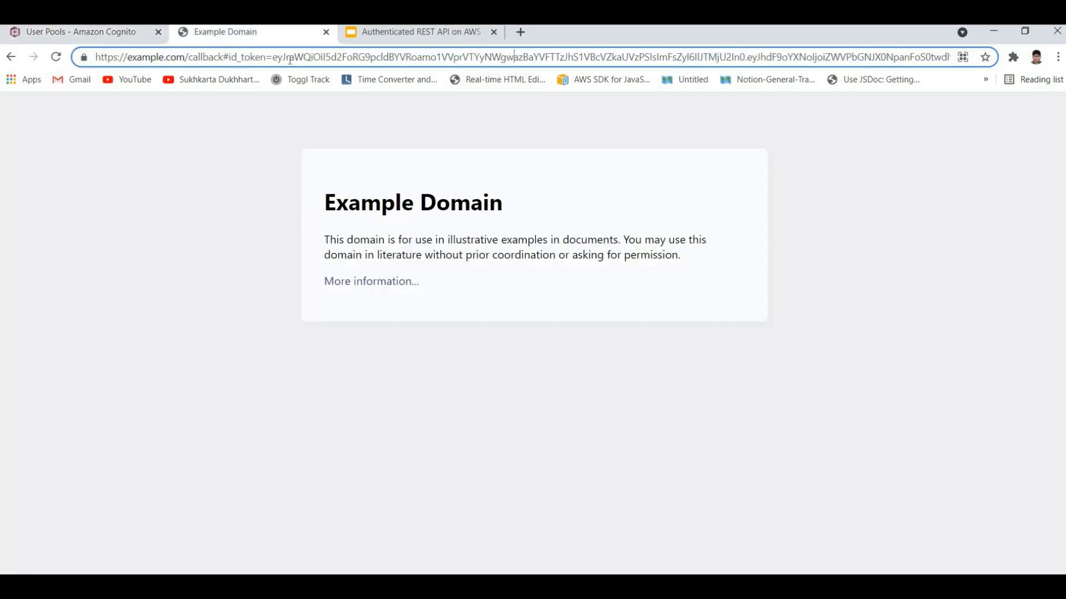
pyautogui.click(6, 57)
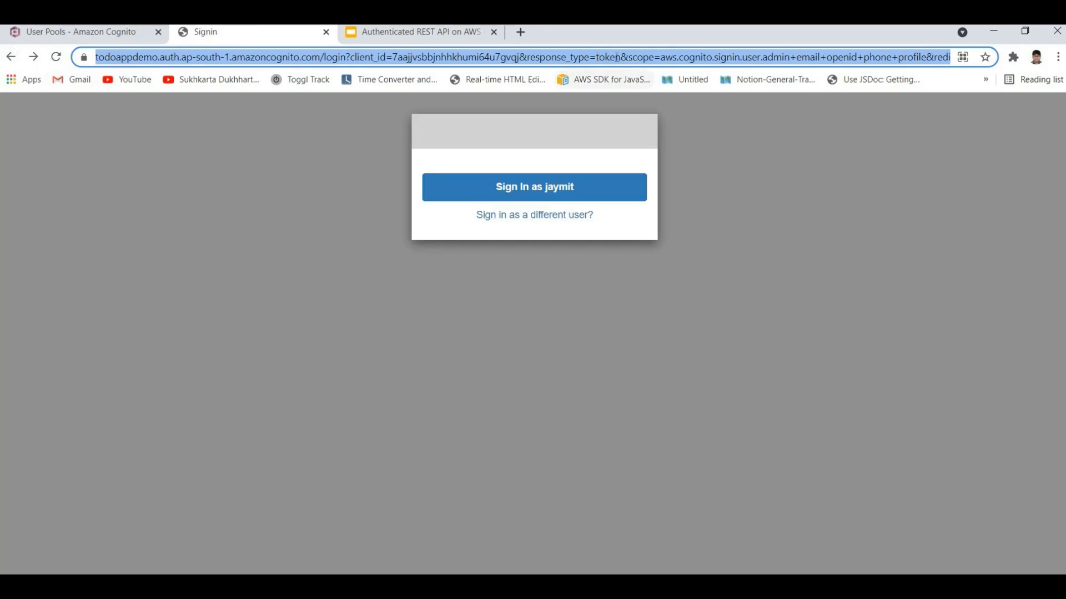
# Step: Examine the response_type=token parameter in the Cognito hosted sign-in page's address
pyautogui.click(664, 55)
pyautogui.moveTo(611, 56); pyautogui.dragTo(665, 56)
pyautogui.click(664, 56)
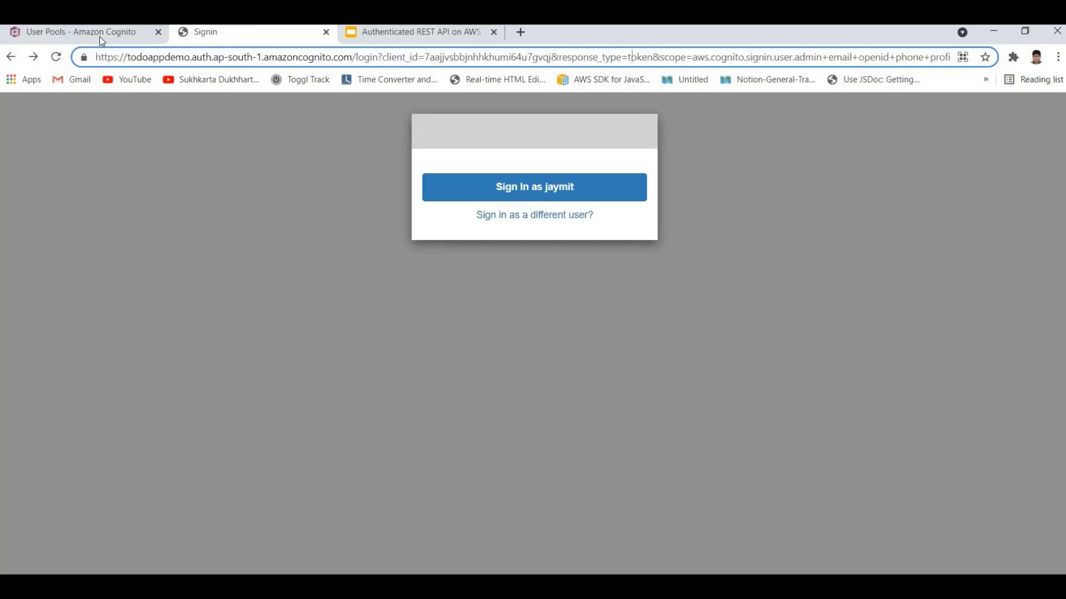
pyautogui.doubleClick(632, 56)
pyautogui.moveTo(558, 57); pyautogui.dragTo(661, 57)
pyautogui.click(661, 57)
# Step: Review the access token in the Notepad++ callback URL and the Authorization header in Postman, and return to the hosted sign-in page in Chrome
pyautogui.hotkey('ctrl', '1')
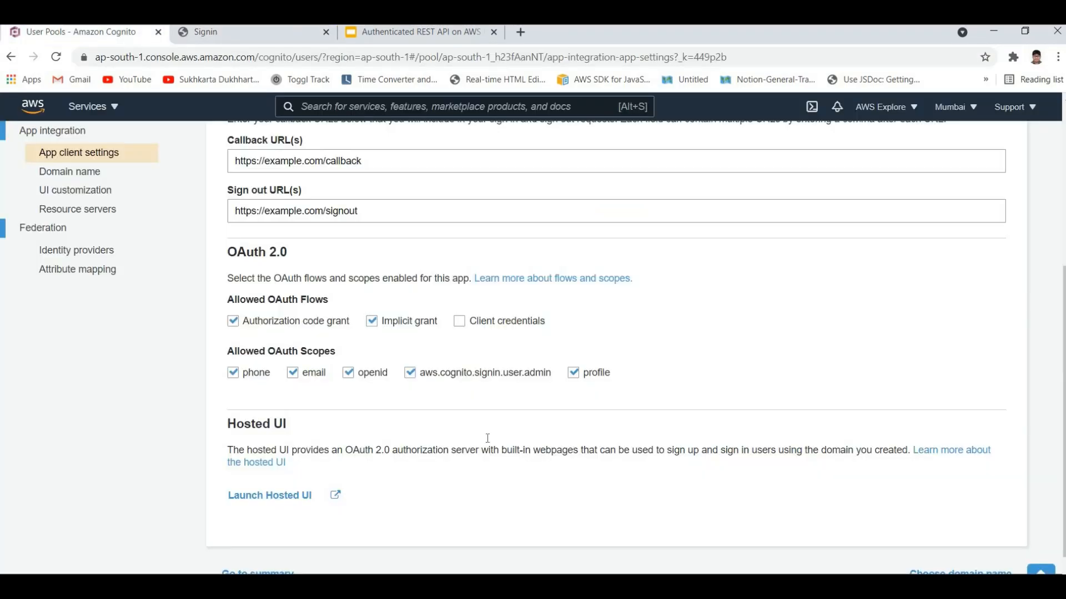
pyautogui.hotkey('alt', 'Tab')
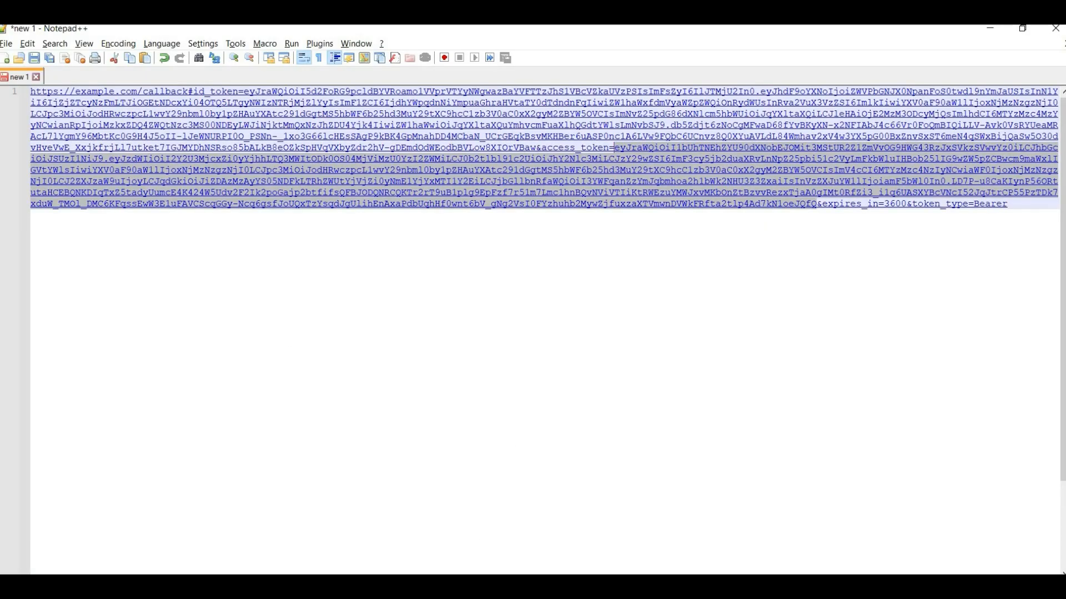
pyautogui.hotkey('alt', 'Tab')
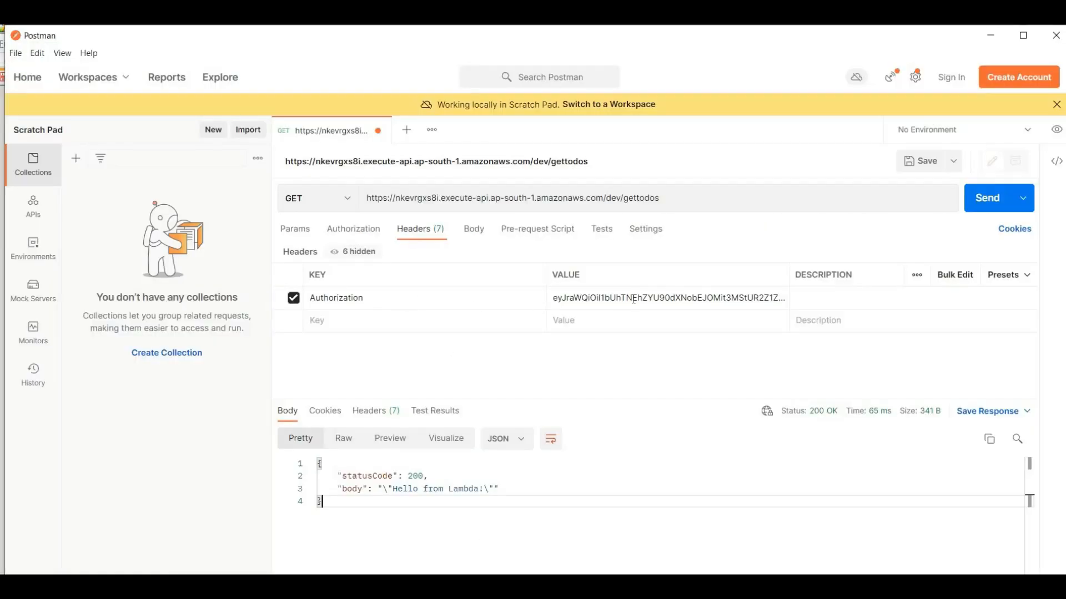
pyautogui.hotkey('alt', 'Tab')
pyautogui.hotkey('alt', 'Tab')
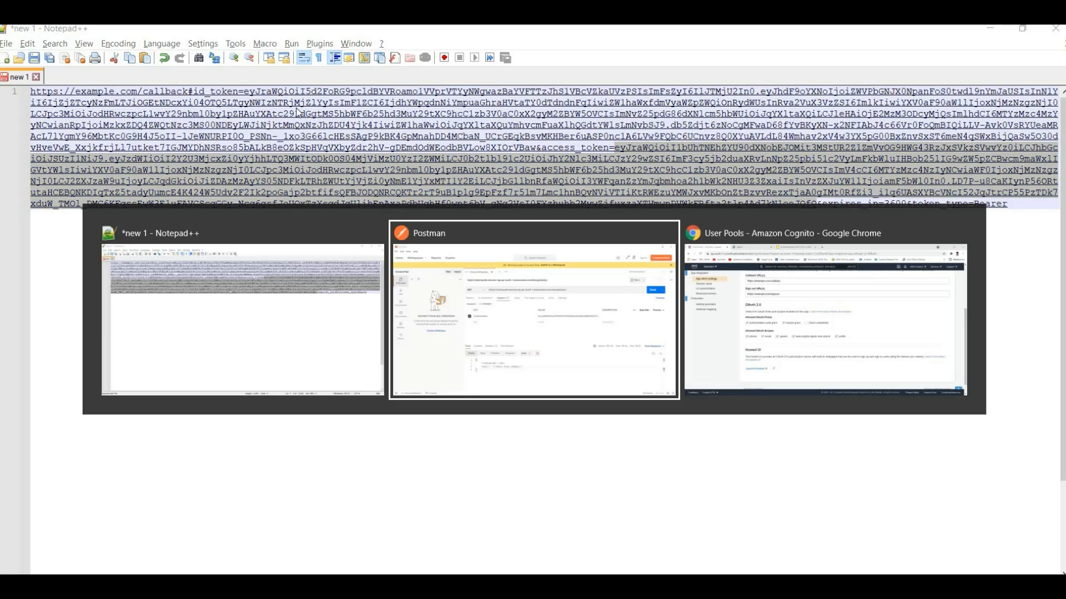
pyautogui.hotkey('alt', 'Tab')
pyautogui.hotkey('alt', 'Tab')
pyautogui.hotkey('alt', 'Tab')
pyautogui.click(233, 36)
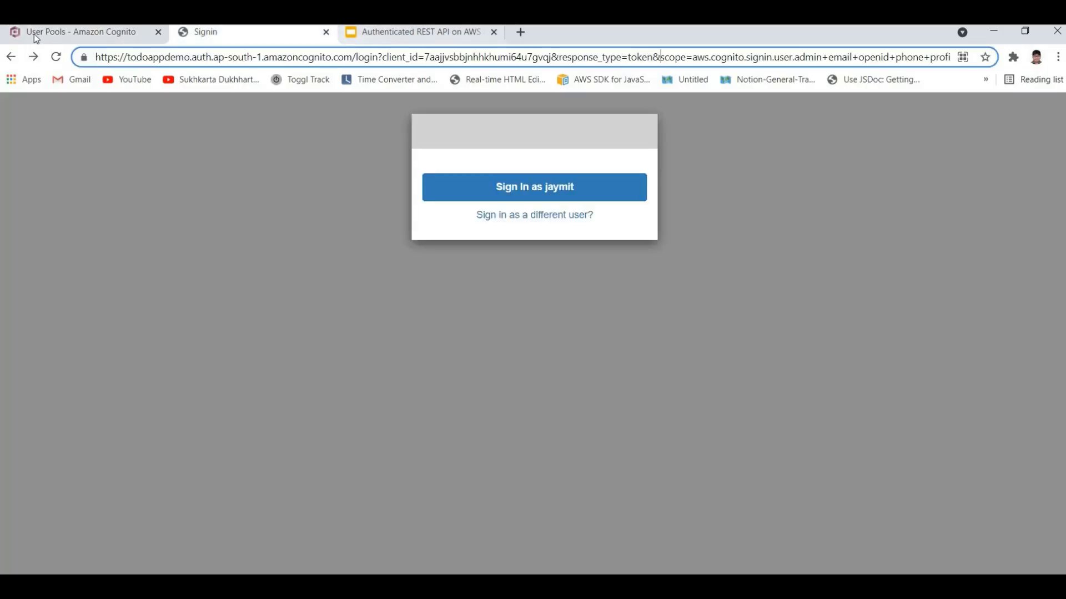
# Step: Search the AWS console for API Gateway, open the TODO API, and view its authorizers
pyautogui.click(34, 35)
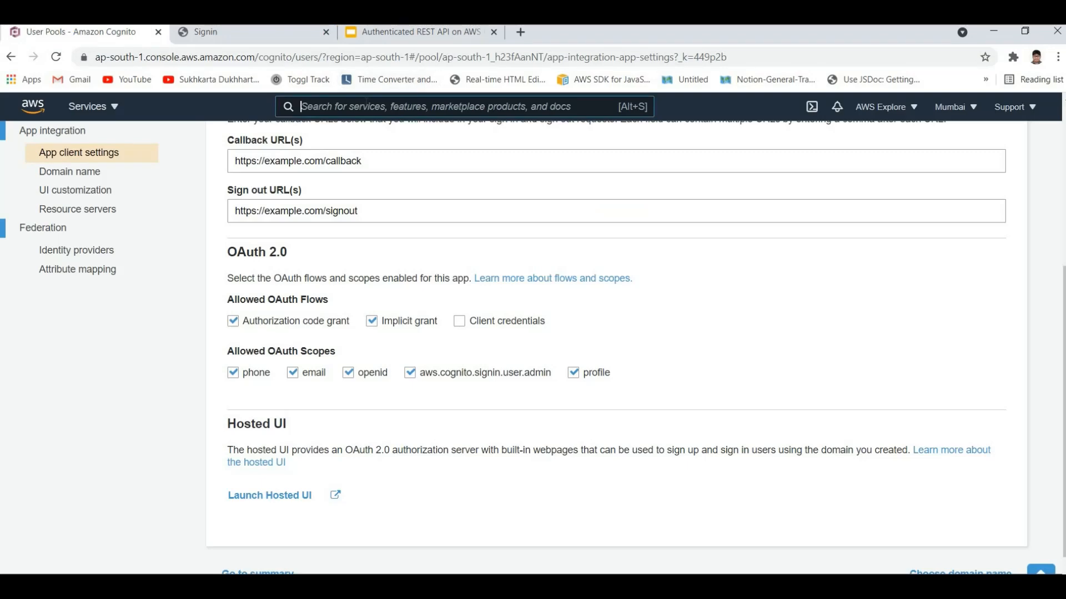
pyautogui.write('ao')
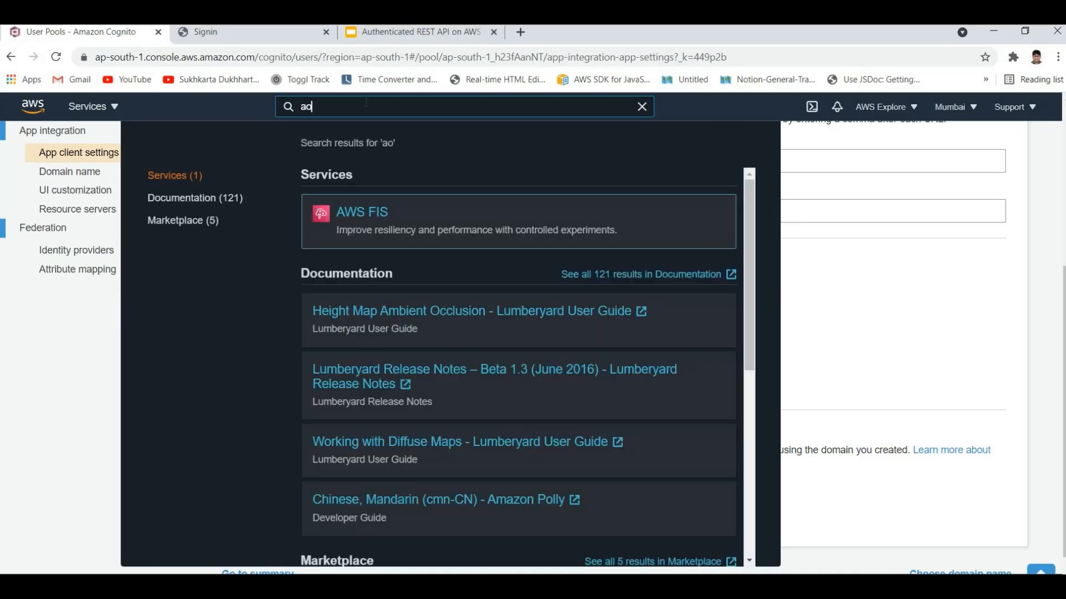
pyautogui.press('BackSpace')
pyautogui.press('BackSpace')
pyautogui.write('api g')
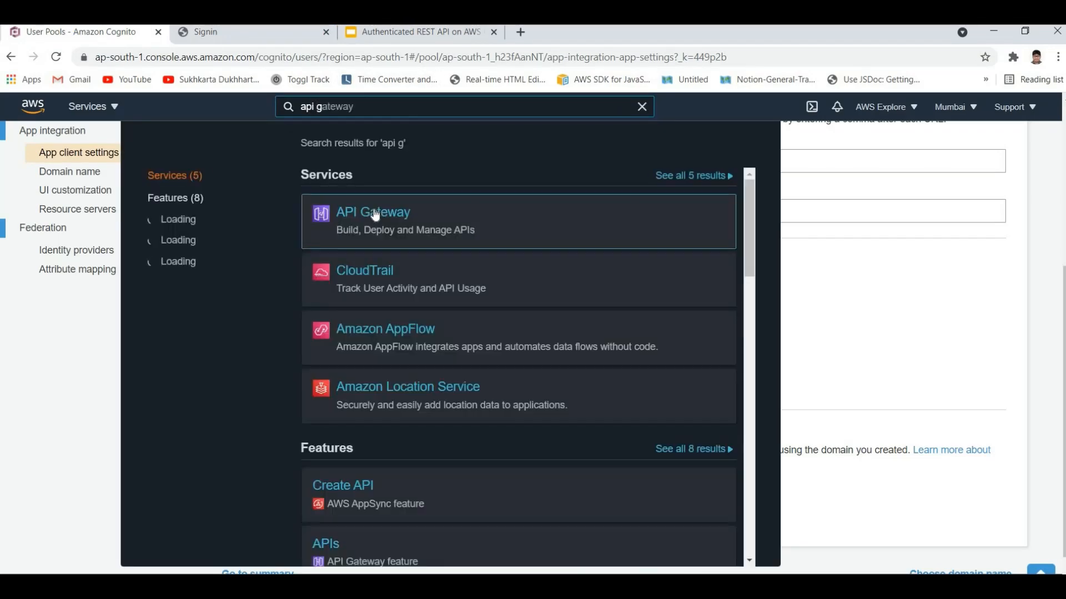
pyautogui.click(375, 214)
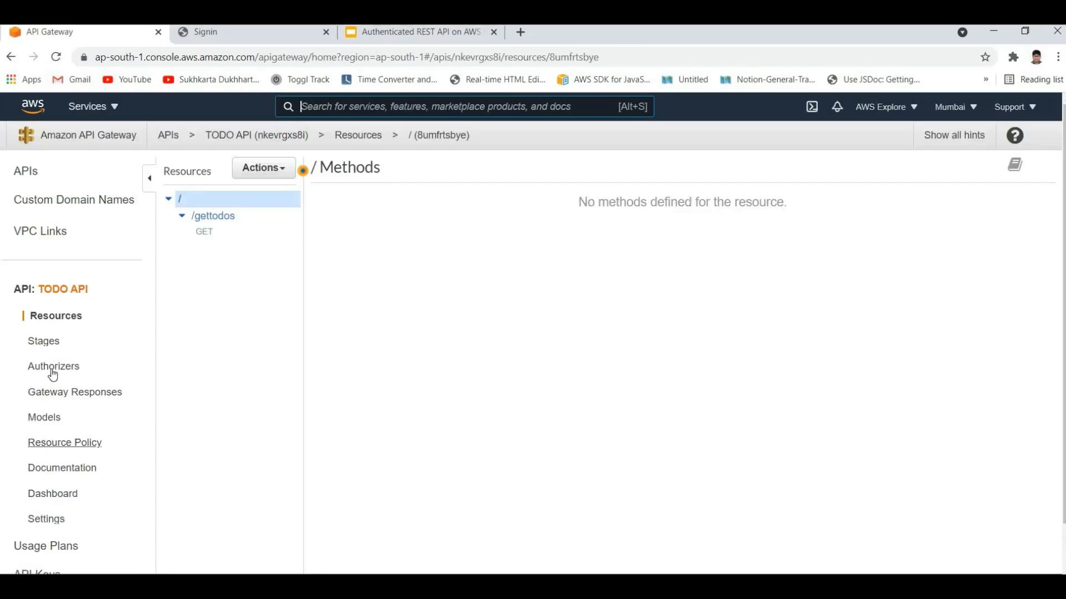
pyautogui.click(53, 372)
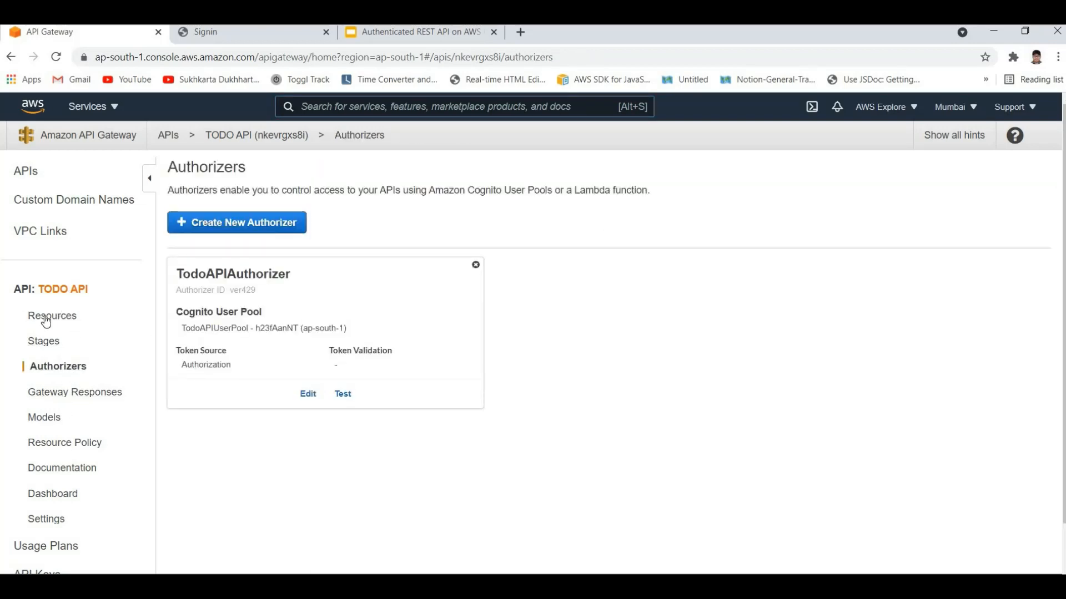
# Step: Open the method request of the /gettodos GET method and examine its authorizer and OAuth scope settings
pyautogui.click(214, 234)
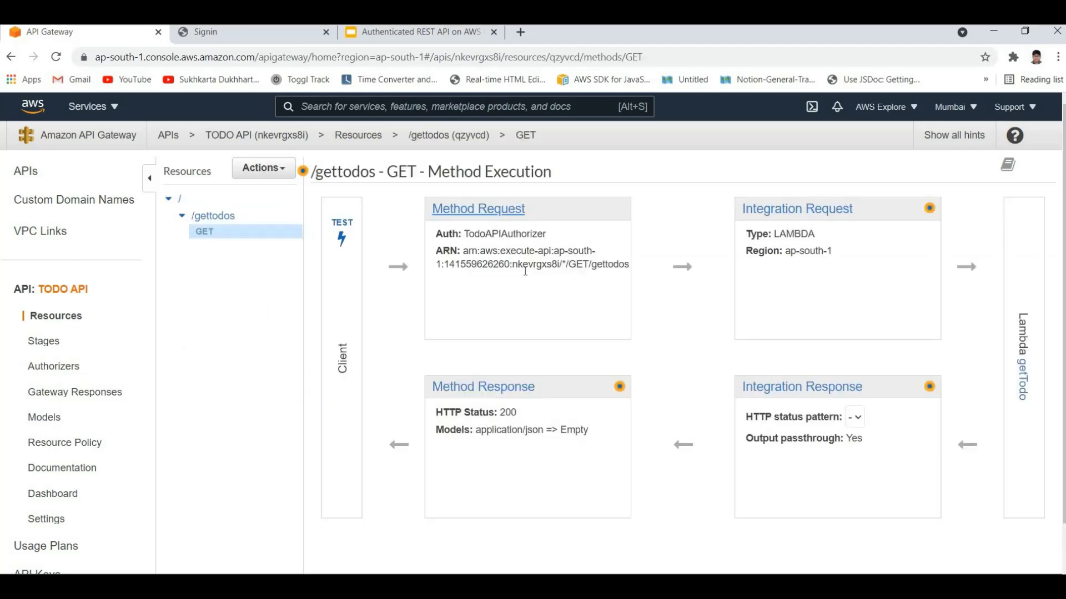
pyautogui.click(498, 214)
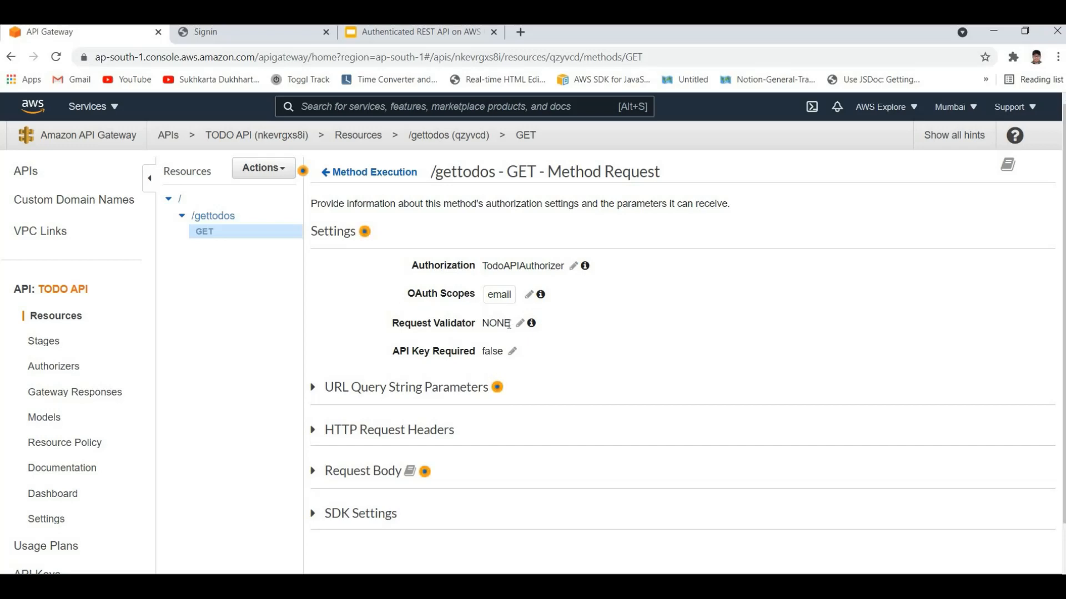
pyautogui.scroll(-1, 294, 274)
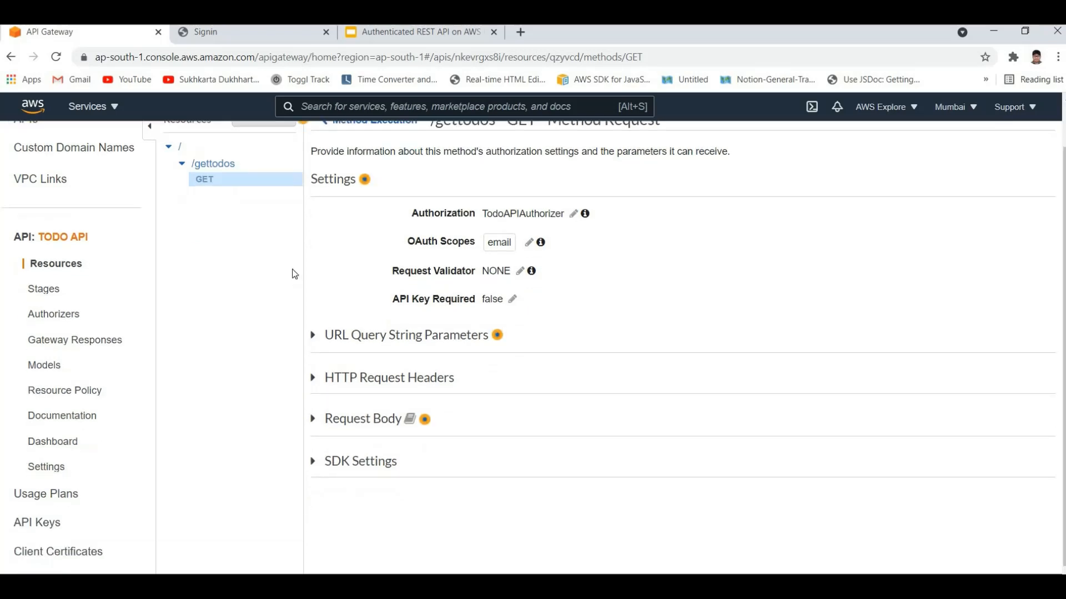
pyautogui.scroll(1, 317, 292)
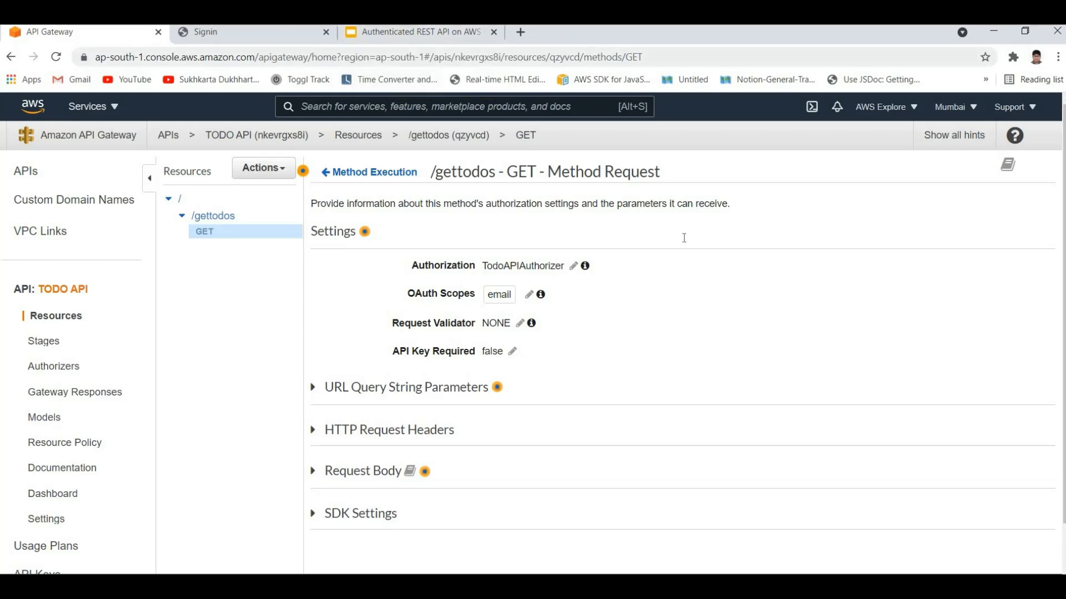
# Step: Switch to the Authenticated REST API on AWS presentation in Google Slides and start presenting it
pyautogui.hotkey('ctrl', 'shift', 'Tab')
pyautogui.click(888, 117)
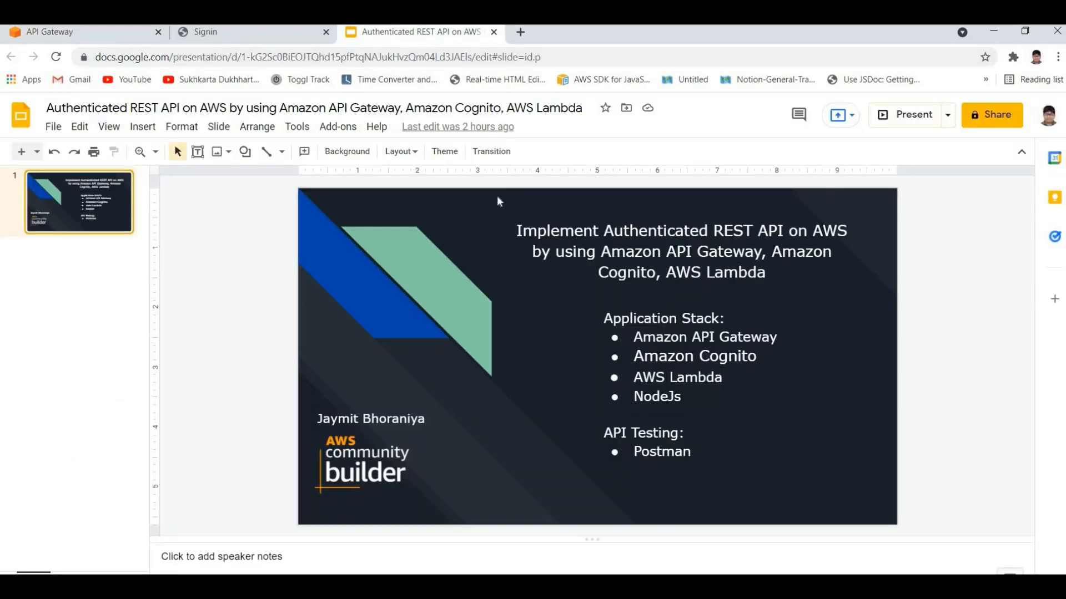